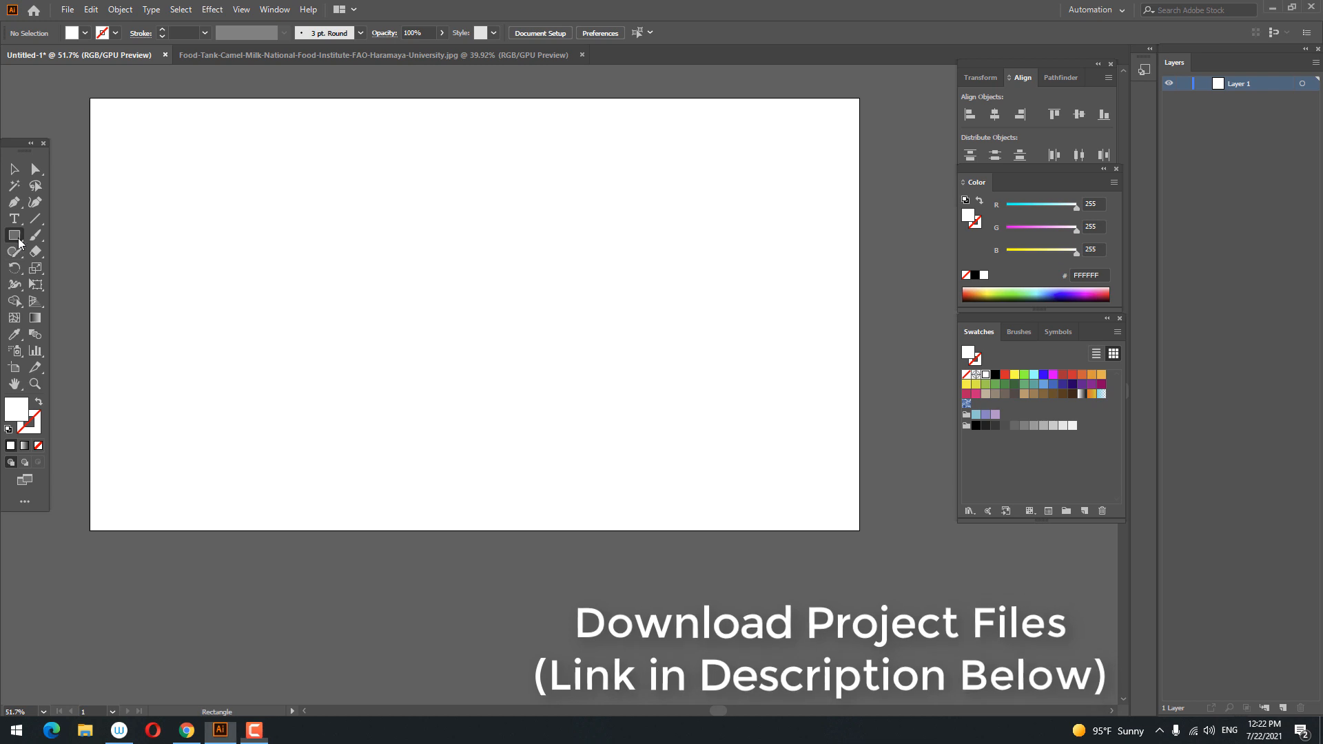
Draw a 1920 x 1080 px rectangle covering the whole artboard and fill it with pale beige F7E6C6.
{"action": "left_click_drag", "start_coordinate": [90, 98], "coordinate": [859, 530]}
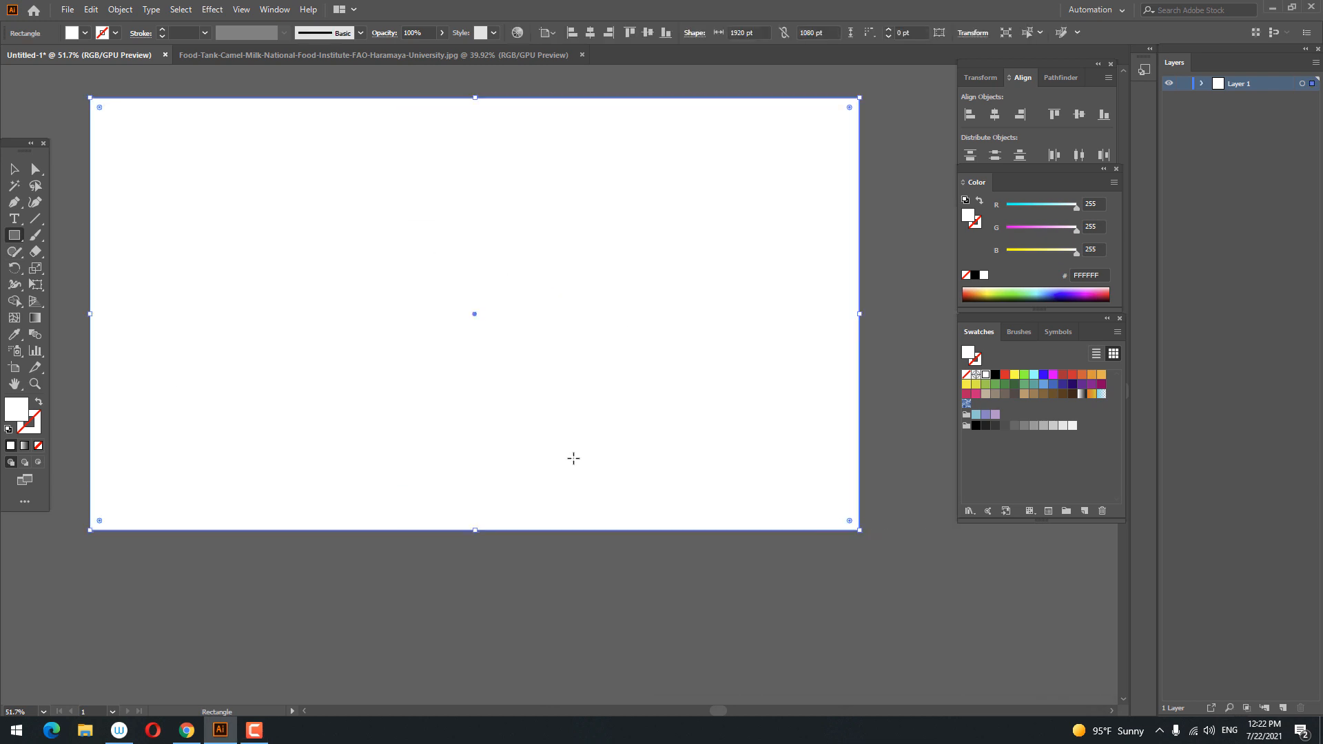
{"action": "double_click", "coordinate": [14, 412]}
{"action": "left_click_drag", "start_coordinate": [933, 327], "coordinate": [931, 312]}
{"action": "left_click", "coordinate": [769, 159]}
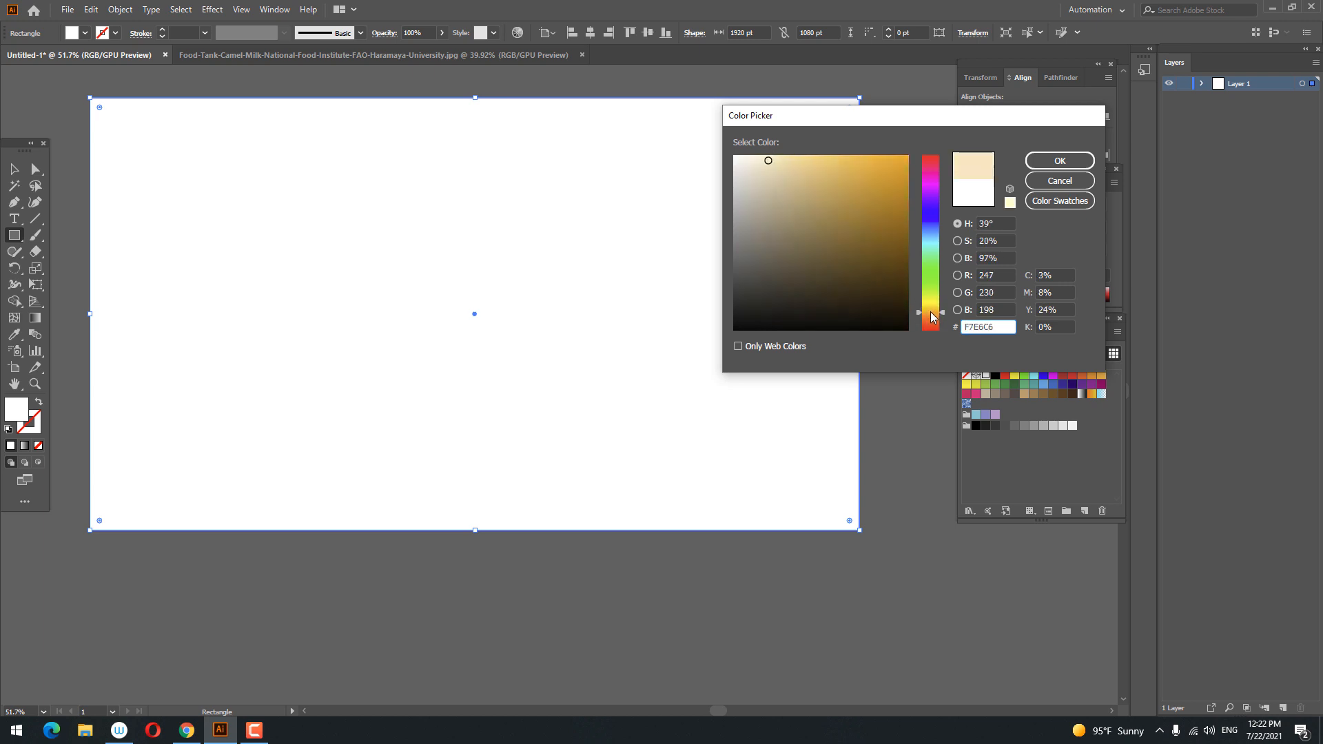
{"action": "left_click", "coordinate": [1056, 161]}
{"action": "left_click", "coordinate": [16, 169]}
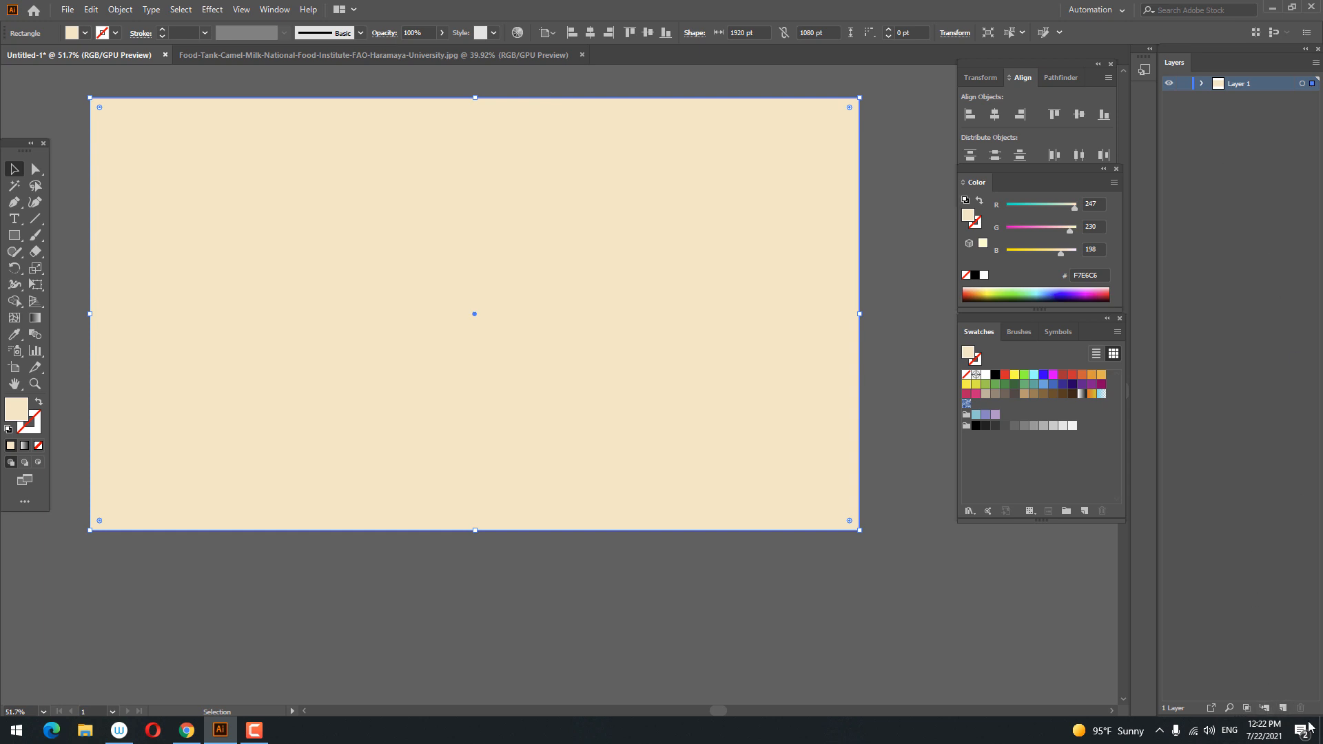
Lock the background layer and add a new layer above it.
{"action": "left_click", "coordinate": [1183, 98]}
{"action": "key", "text": "z"}
{"action": "left_click_drag", "start_coordinate": [253, 186], "coordinate": [286, 250]}
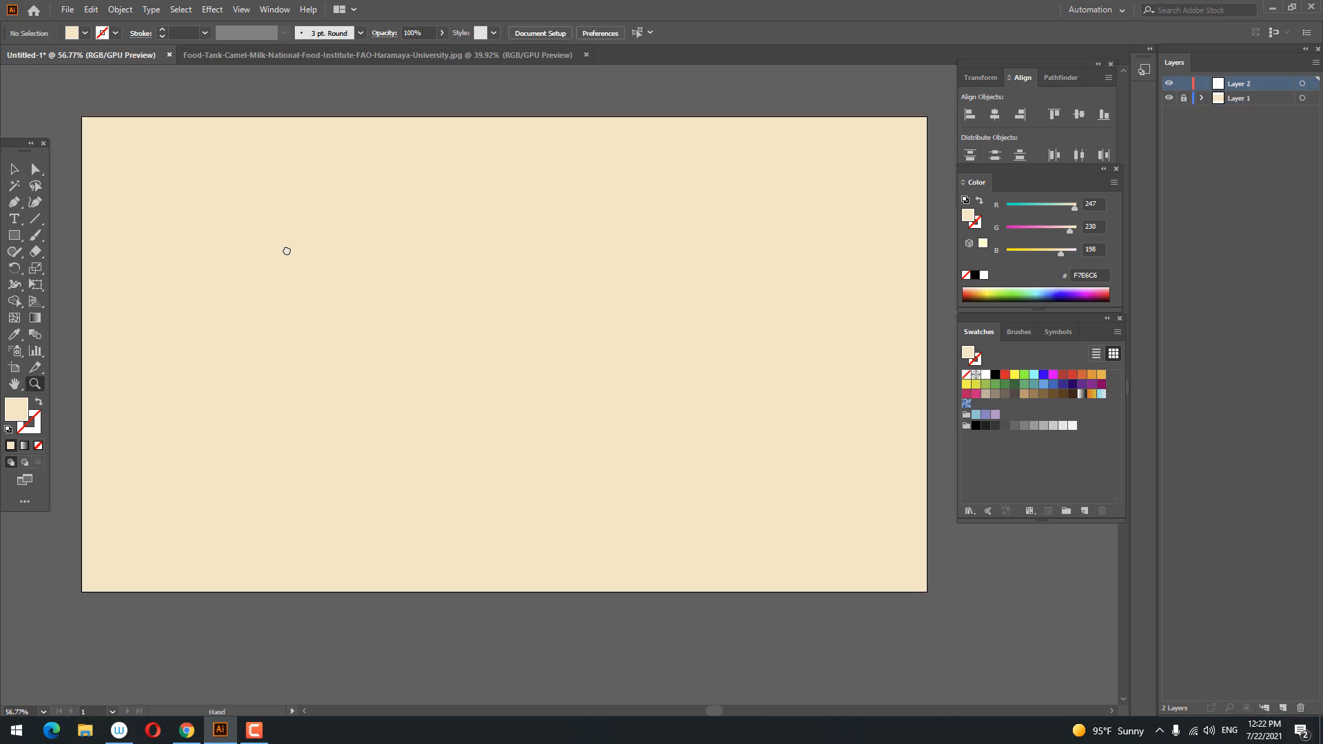
Draw a closed Pen shape spanning the artboard's lower part, with a peak left of centre and a shallow dip toward the right.
{"action": "left_click", "coordinate": [12, 208]}
{"action": "left_click", "coordinate": [82, 410]}
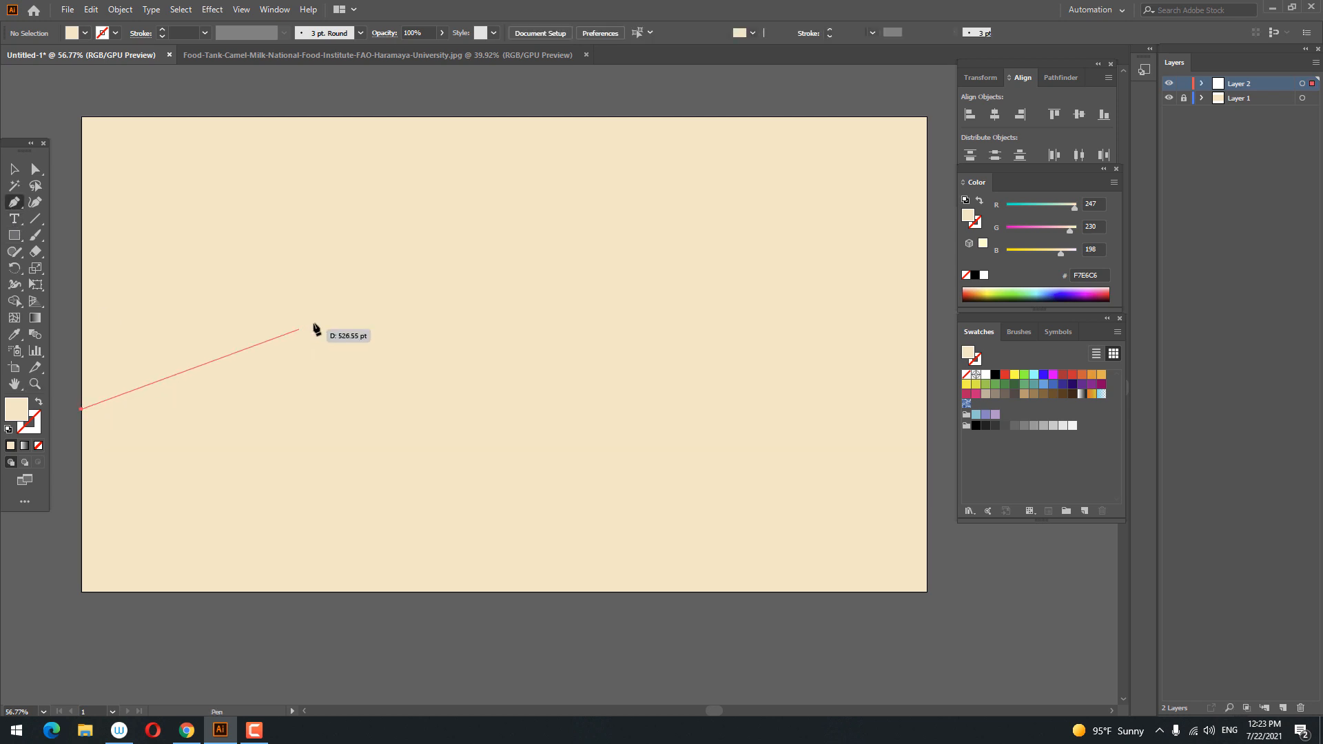
{"action": "left_click_drag", "start_coordinate": [321, 320], "coordinate": [345, 321]}
{"action": "left_click_drag", "start_coordinate": [623, 397], "coordinate": [690, 405]}
{"action": "left_click", "coordinate": [927, 354]}
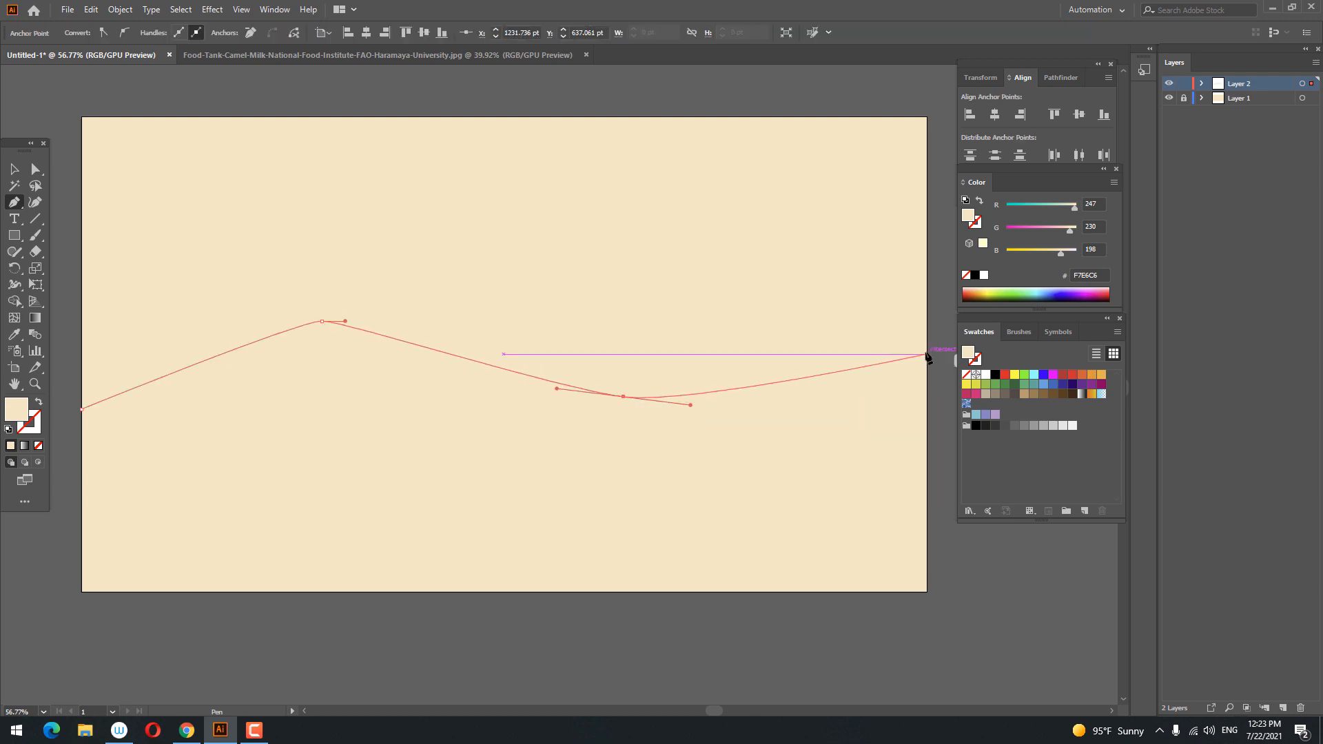
{"action": "left_click", "coordinate": [927, 592]}
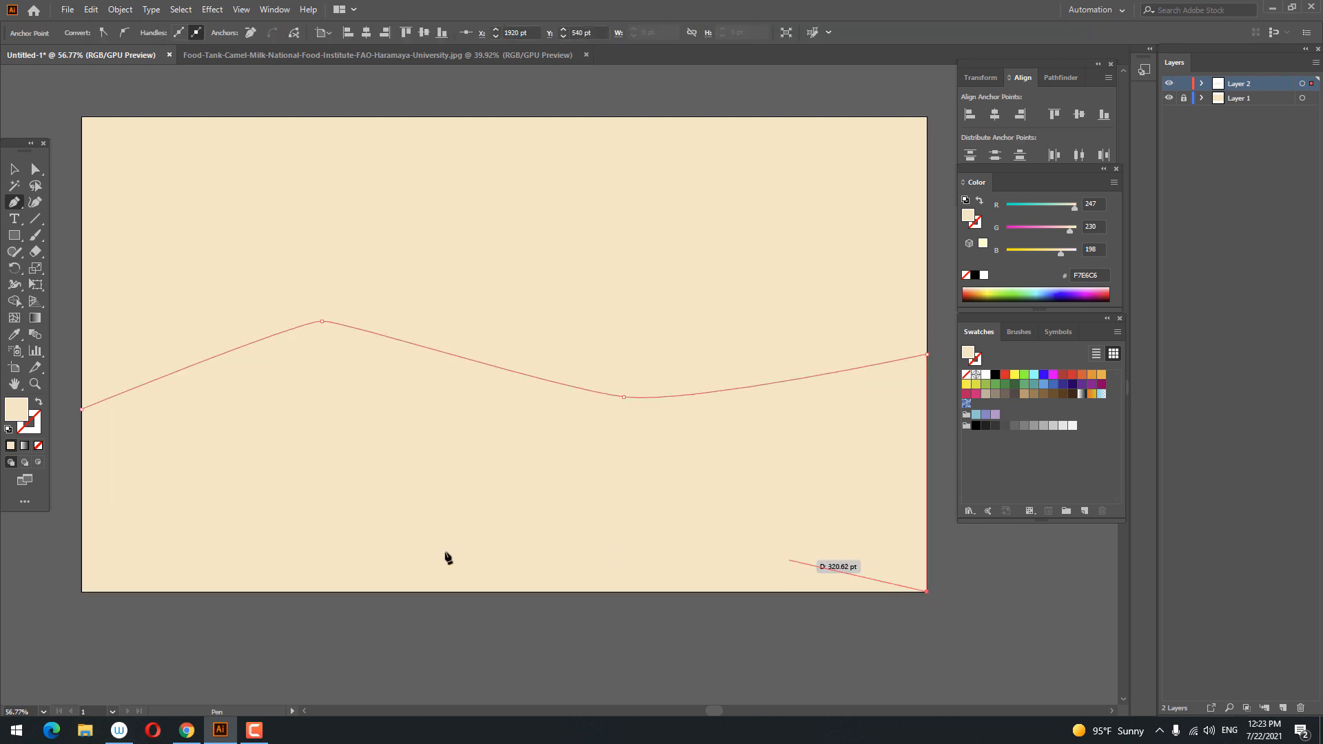
{"action": "left_click", "coordinate": [81, 591]}
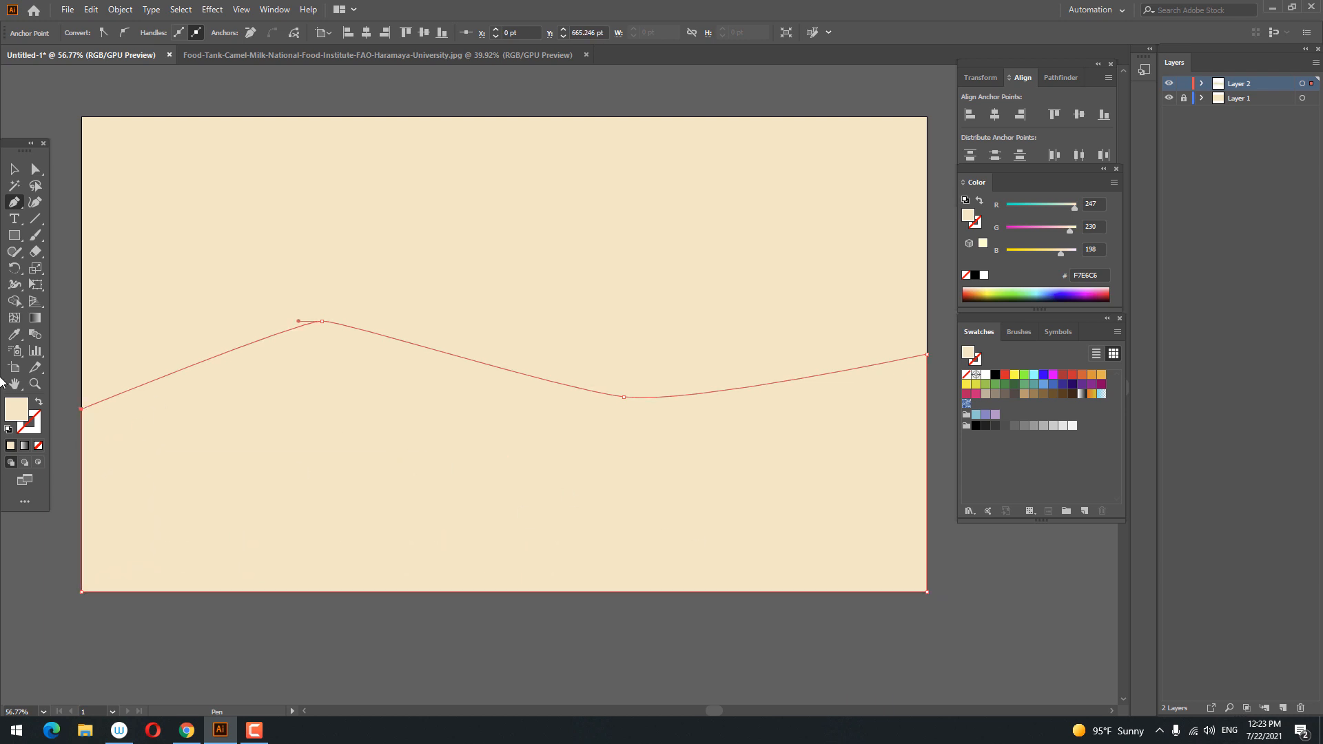
Fill the back dune shape with sandy yellow F4C77F and deselect it.
{"action": "double_click", "coordinate": [16, 410]}
{"action": "left_click", "coordinate": [834, 162]}
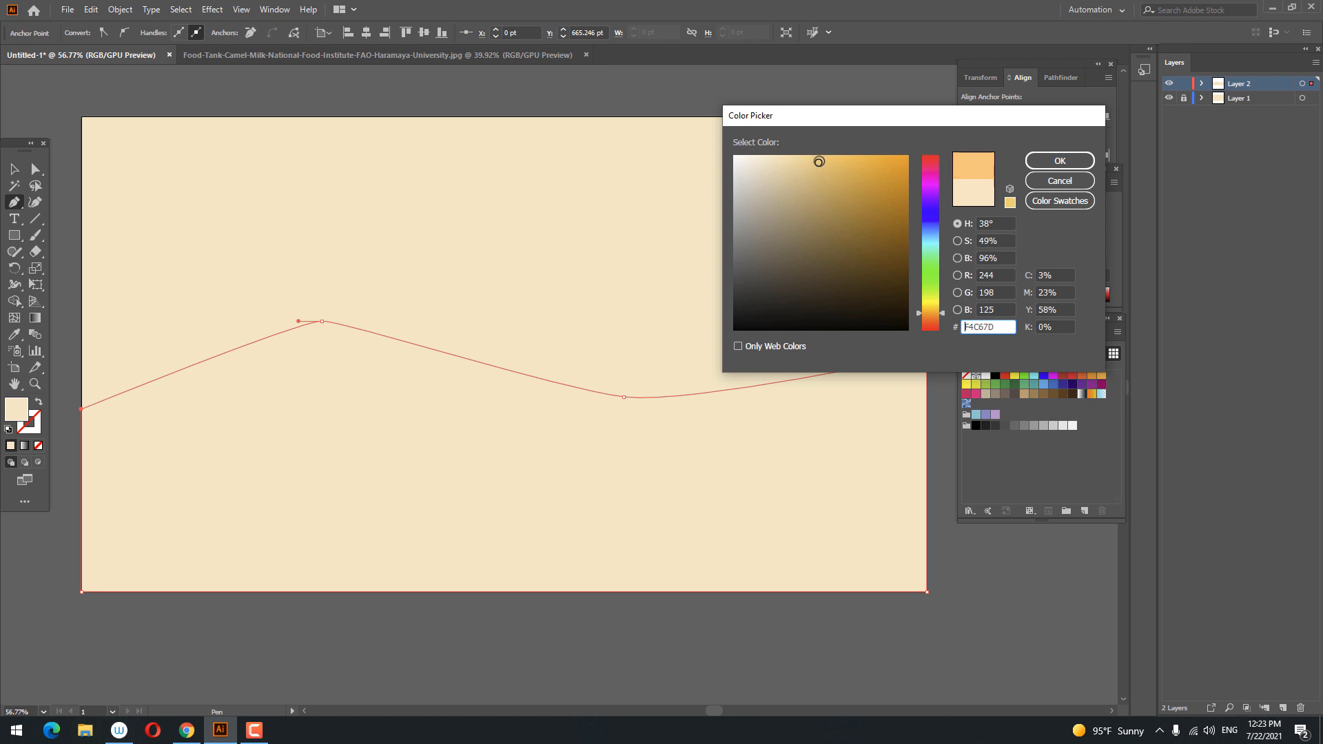
{"action": "left_click", "coordinate": [1060, 159]}
{"action": "scroll", "coordinate": [614, 248], "scroll_direction": "down", "scroll_amount": 1}
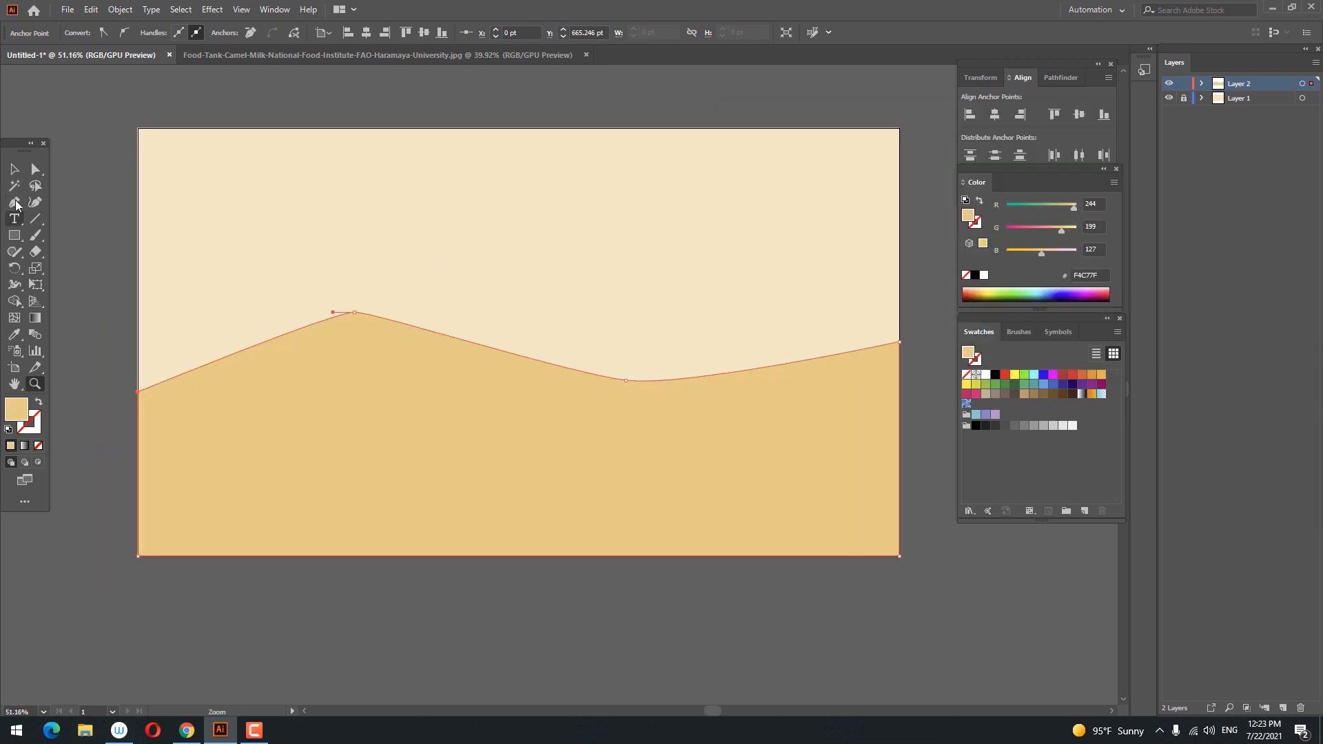
{"action": "key", "text": "v"}
{"action": "left_click", "coordinate": [591, 674]}
Draw a second closed, wavy dune shape with the Pen tool below the first ridge, reaching both bottom corners of the artboard.
{"action": "left_click_drag", "start_coordinate": [590, 673], "coordinate": [583, 686]}
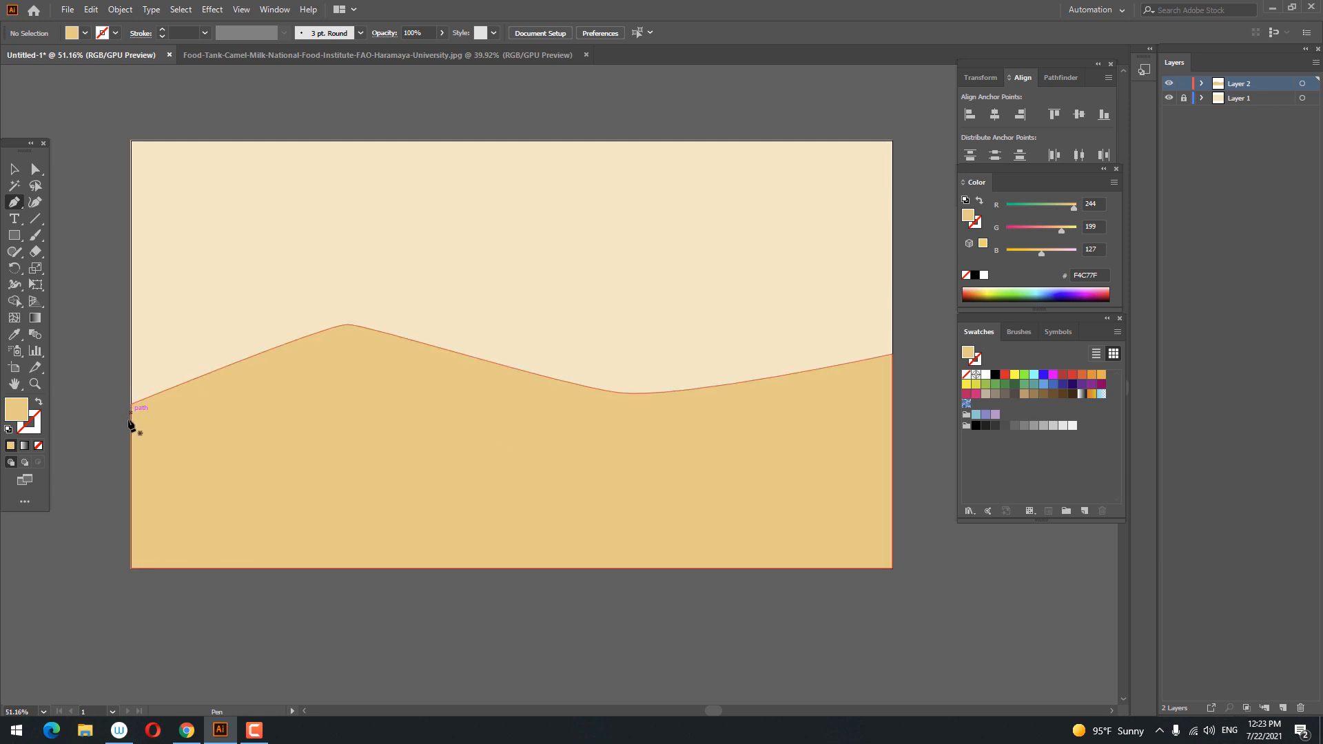
{"action": "left_click", "coordinate": [131, 443]}
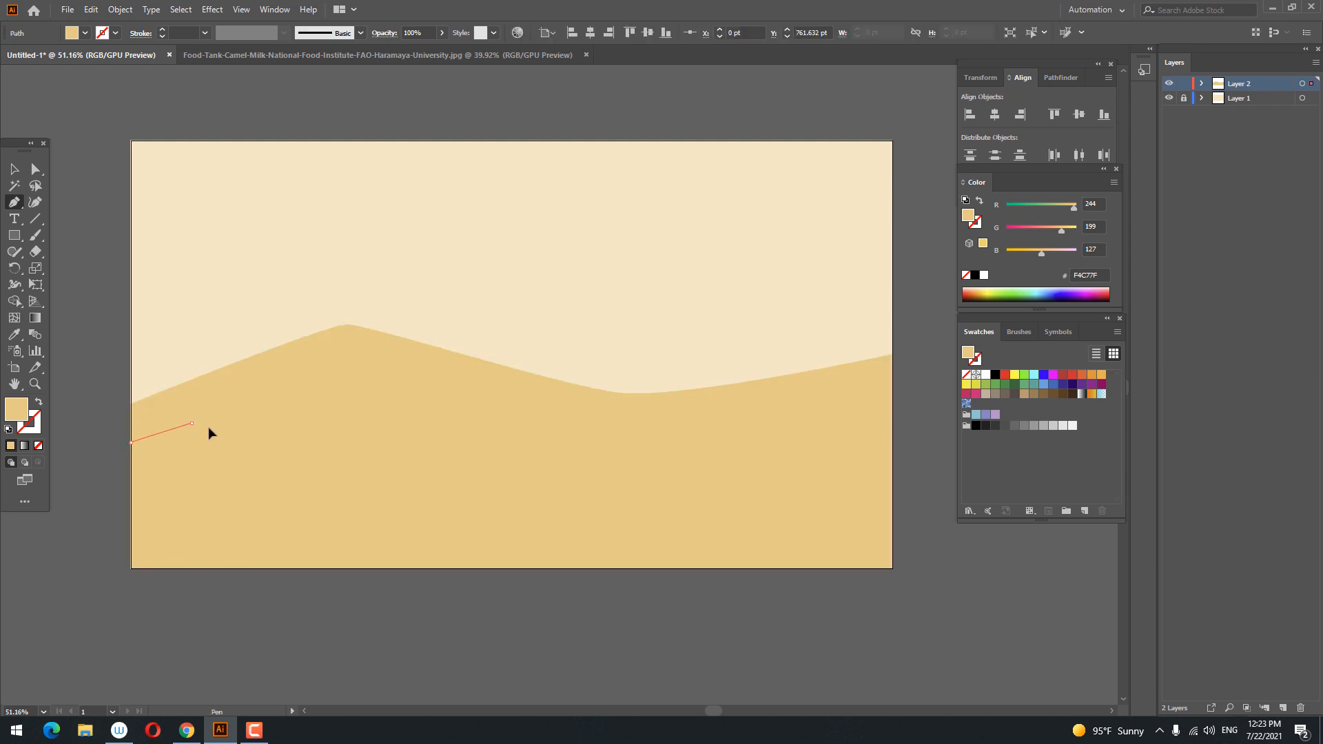
{"action": "left_click", "coordinate": [192, 422]}
{"action": "left_click", "coordinate": [213, 427]}
{"action": "left_click", "coordinate": [236, 427]}
{"action": "left_click", "coordinate": [264, 428]}
{"action": "left_click", "coordinate": [290, 428]}
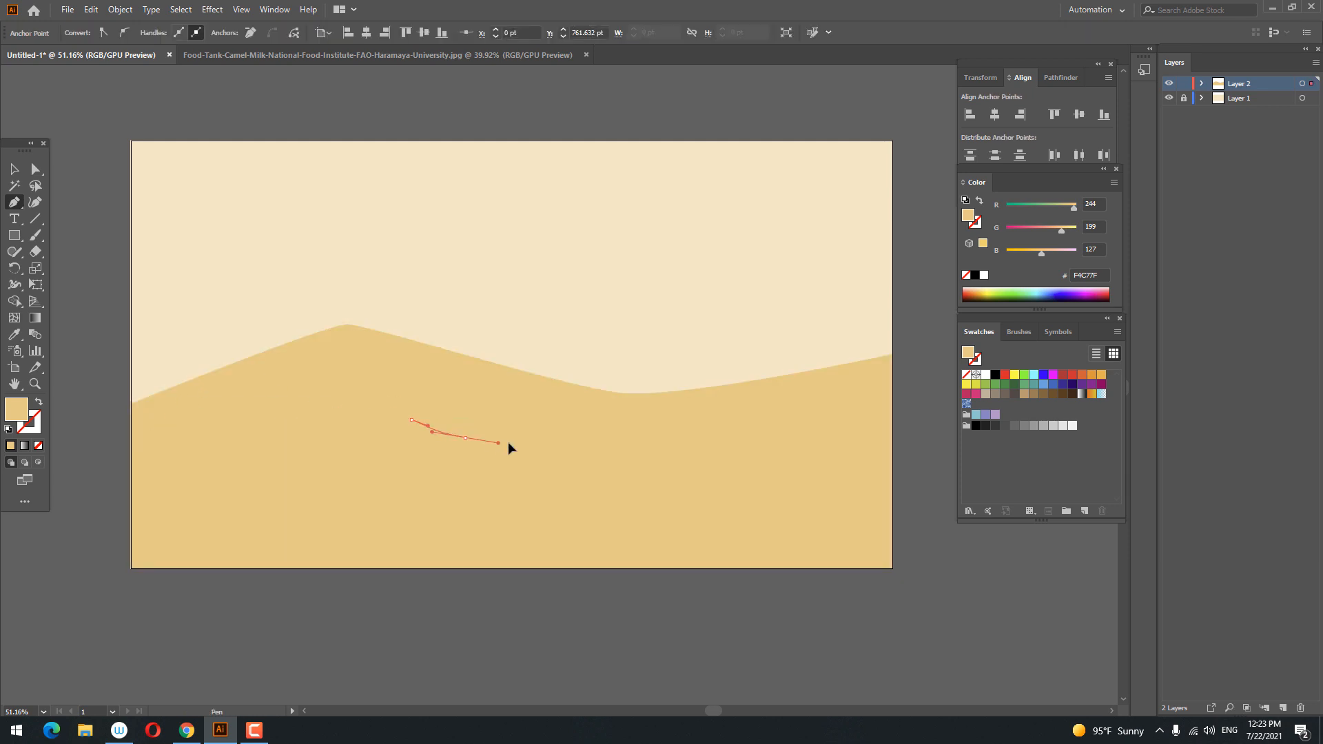
{"action": "left_click", "coordinate": [537, 442]}
{"action": "left_click", "coordinate": [569, 442]}
{"action": "left_click_drag", "start_coordinate": [679, 425], "coordinate": [869, 454]}
{"action": "left_click", "coordinate": [892, 446]}
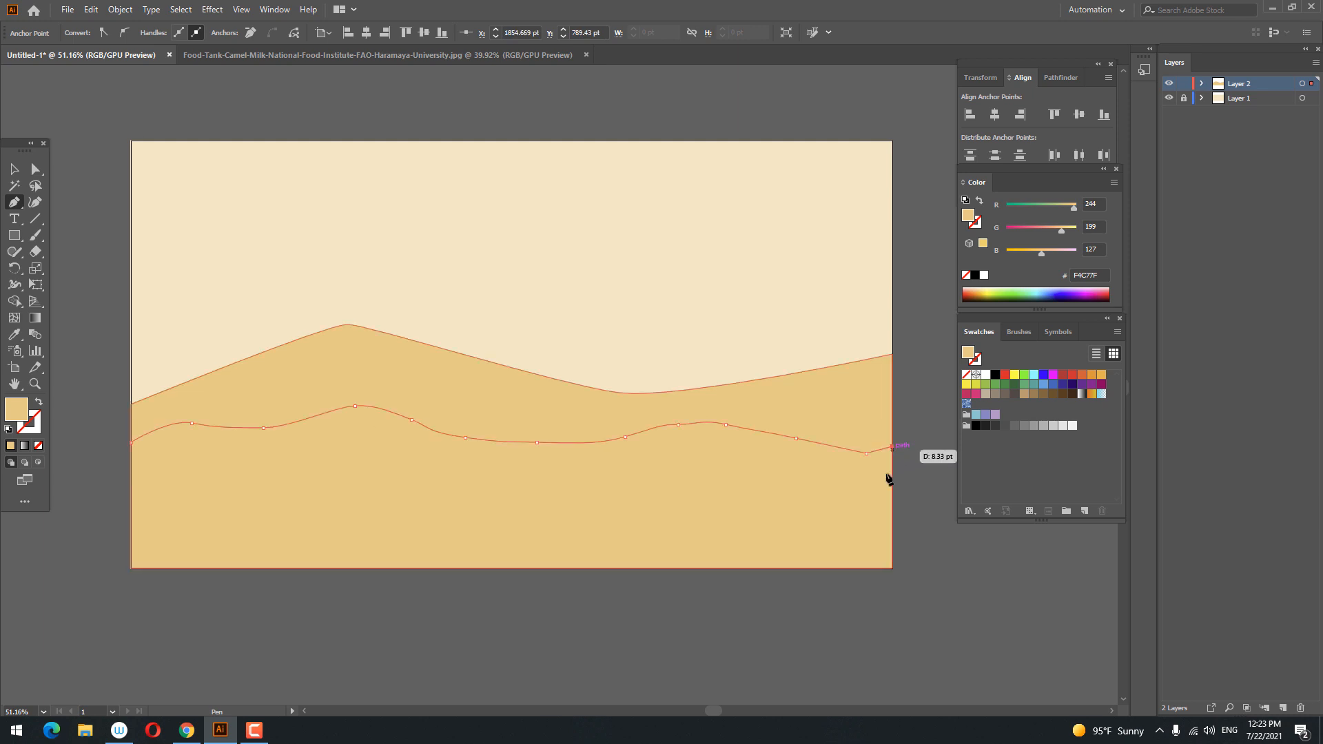
{"action": "left_click", "coordinate": [893, 569]}
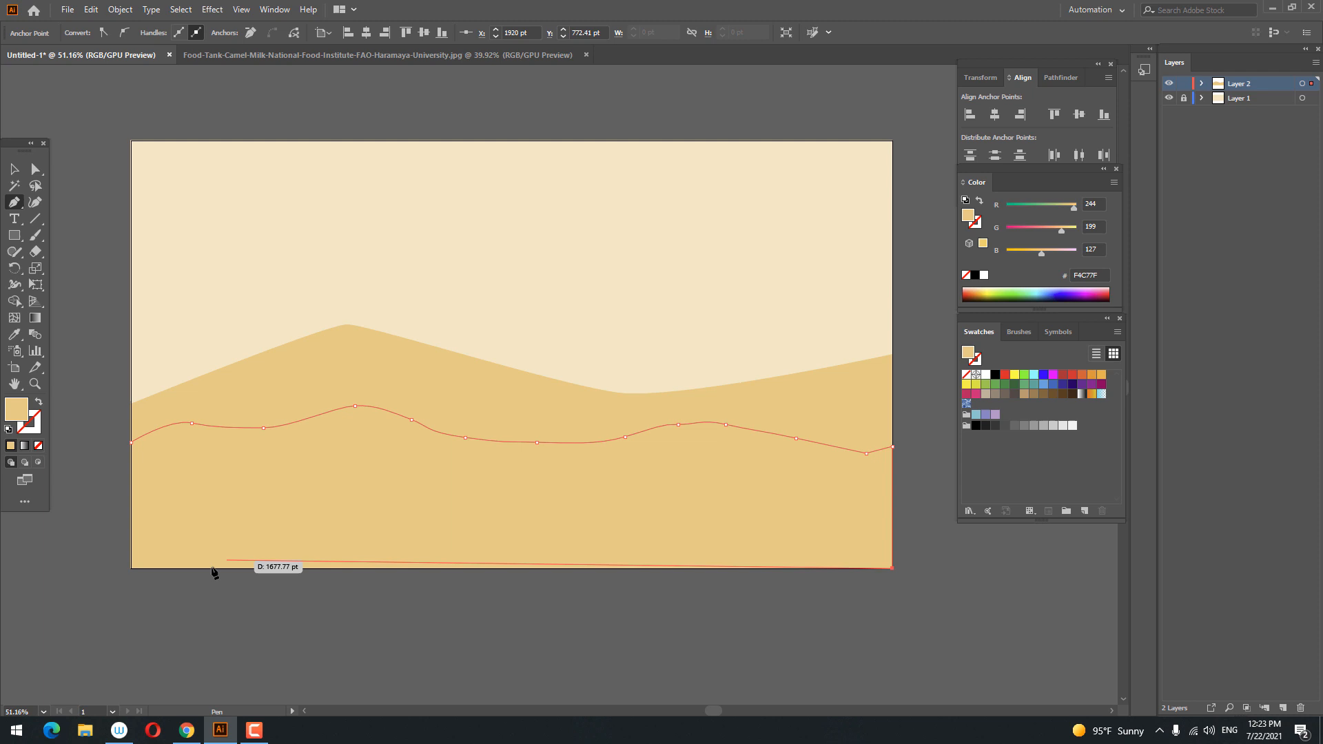
{"action": "left_click", "coordinate": [132, 569]}
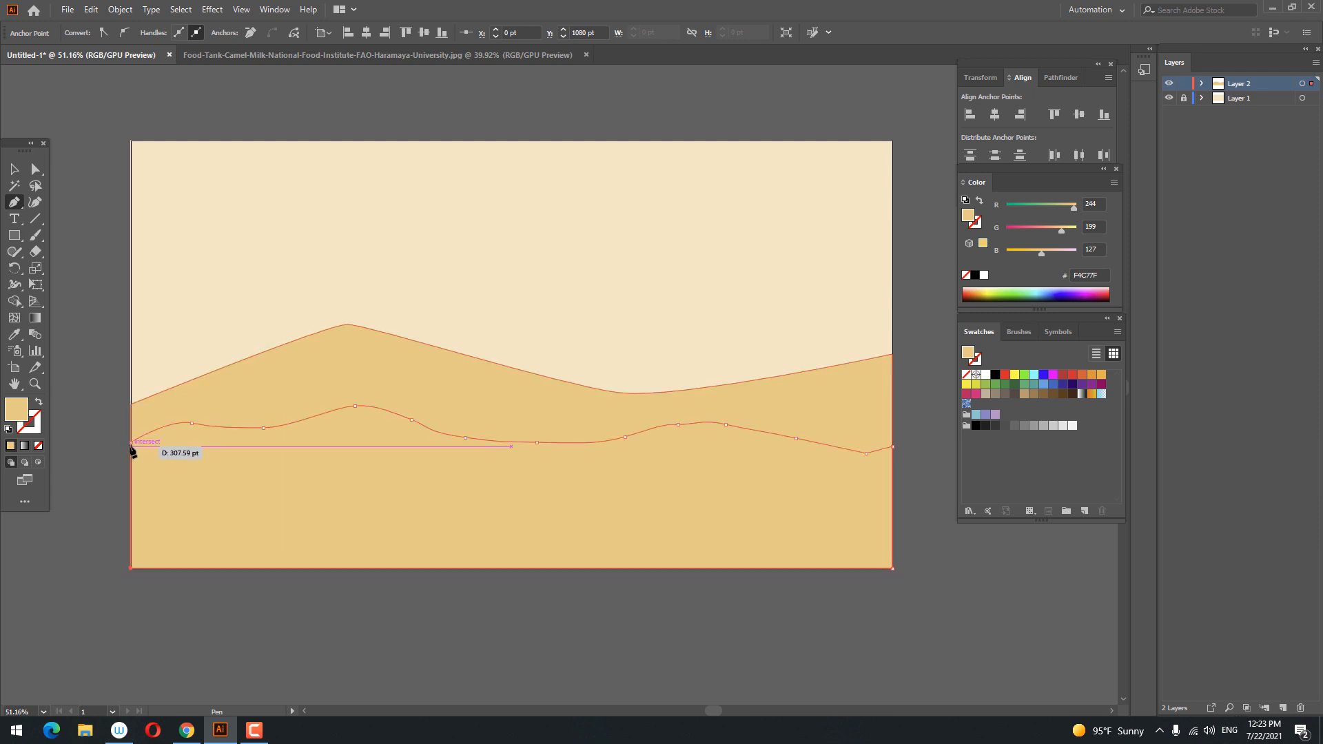
Fill the middle dune with orange-brown ED9A4F and deselect it.
{"action": "double_click", "coordinate": [23, 412]}
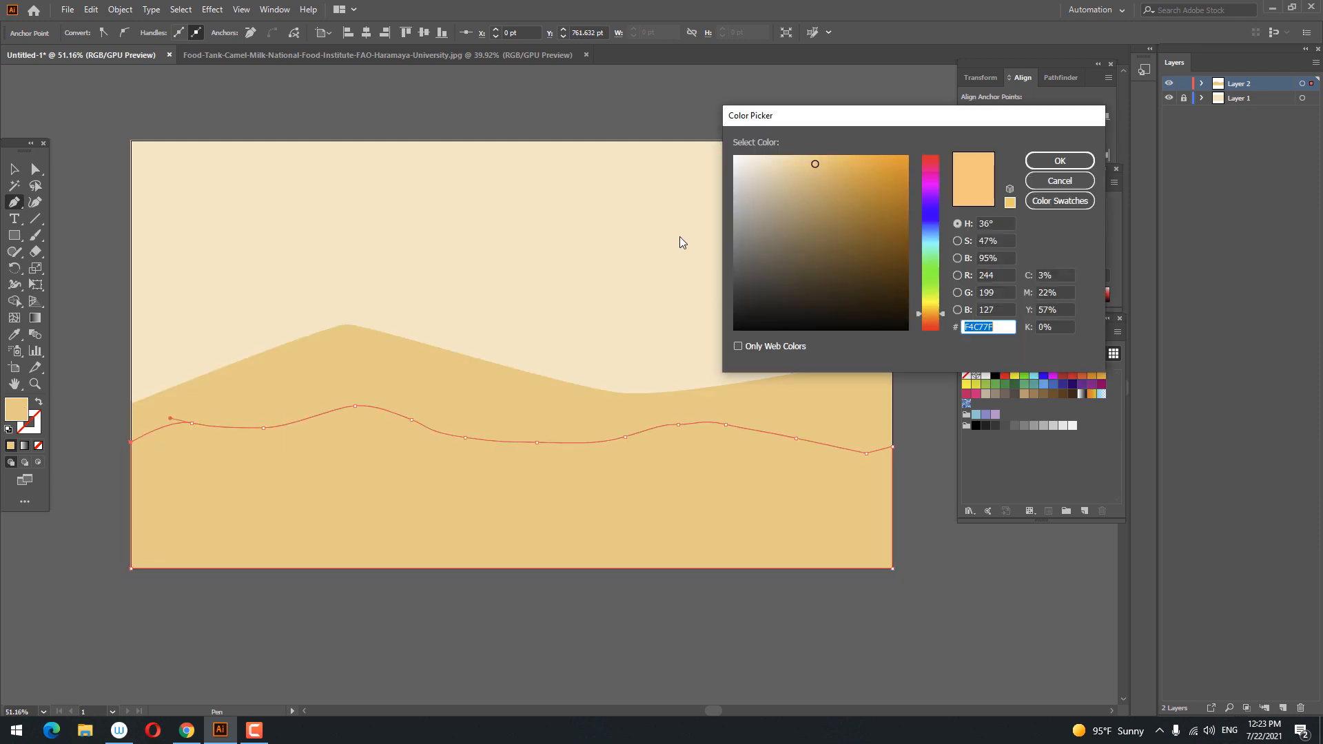
{"action": "left_click", "coordinate": [836, 164]}
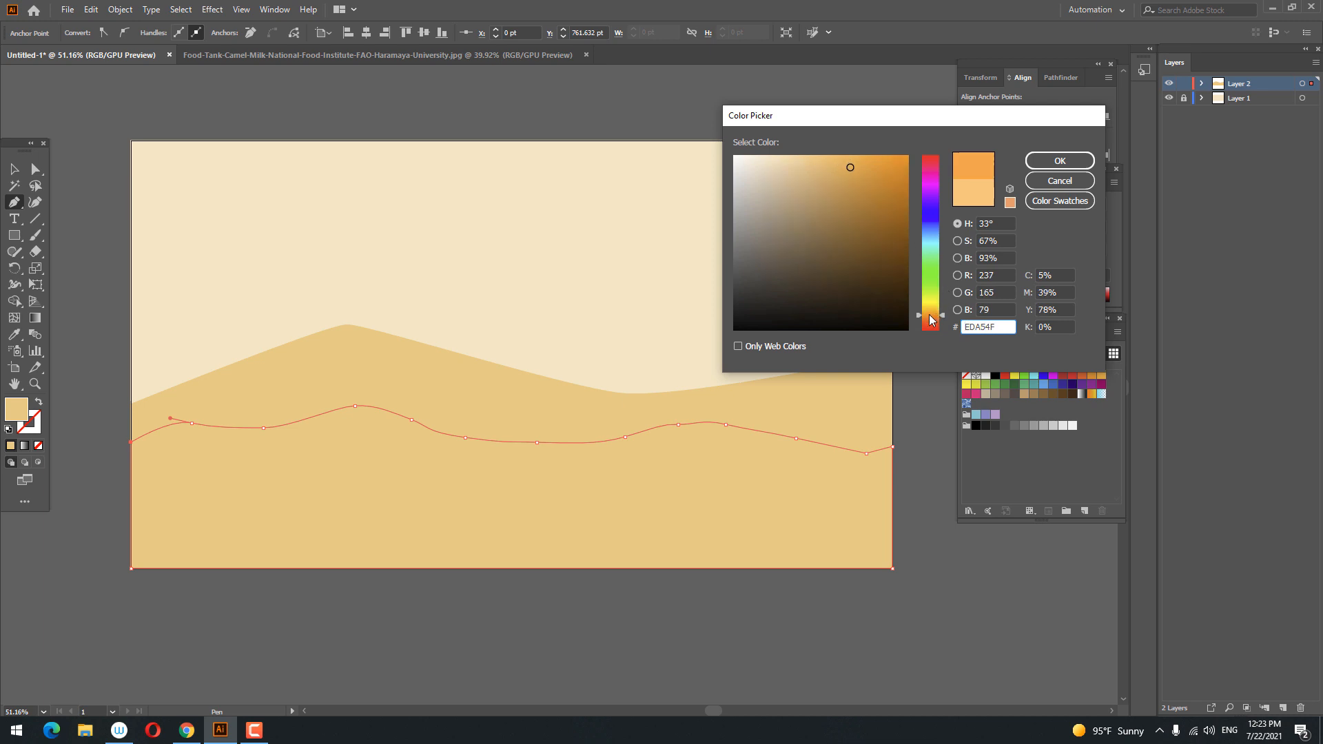
{"action": "left_click_drag", "start_coordinate": [930, 315], "coordinate": [929, 318]}
{"action": "left_click", "coordinate": [1058, 160]}
{"action": "key", "text": "z"}
{"action": "left_click_drag", "start_coordinate": [683, 250], "coordinate": [684, 311]}
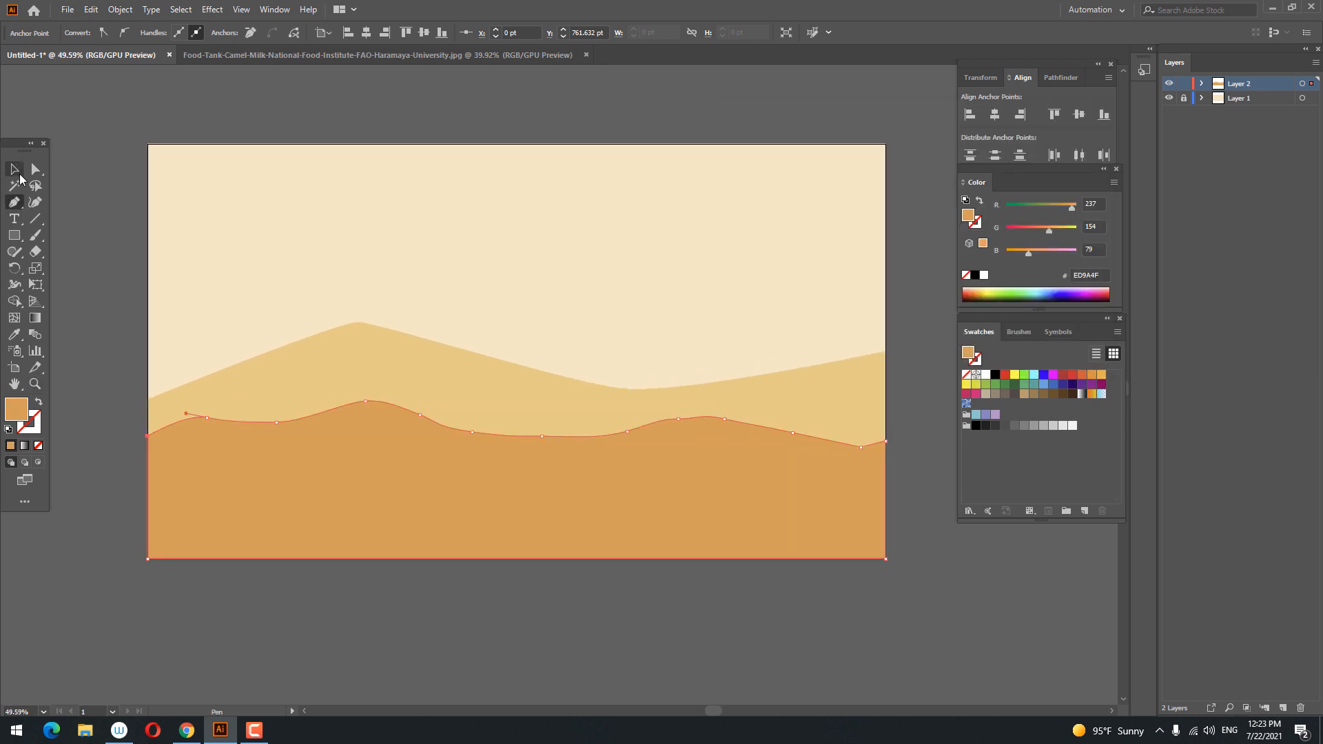
{"action": "left_click", "coordinate": [15, 170]}
{"action": "left_click", "coordinate": [147, 308]}
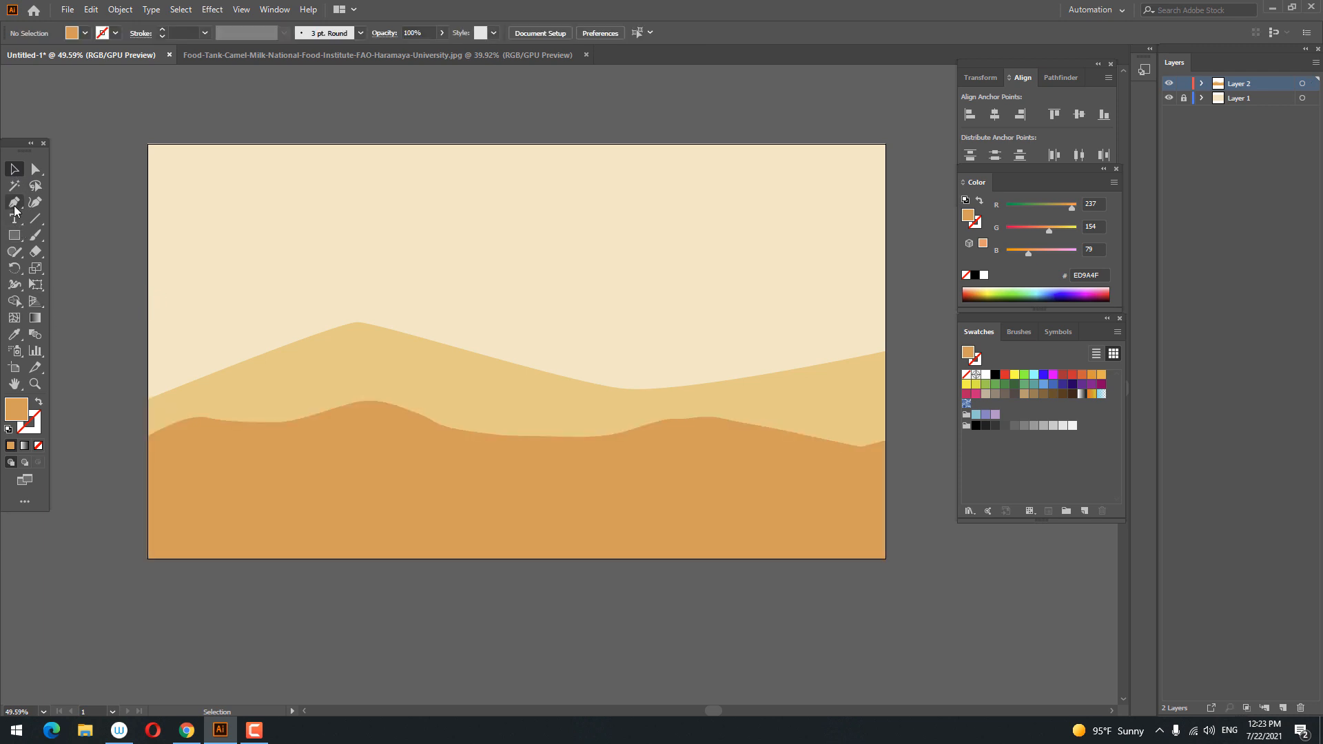
Draw a third, low wavy ground shape with the Pen tool along the artboard's bottom edge, closed through both bottom corners.
{"action": "mouse_move", "coordinate": [233, 518]}
{"action": "left_mouse_down"}
{"action": "mouse_move", "coordinate": [215, 520]}
{"action": "mouse_move", "coordinate": [348, 538]}
{"action": "mouse_move", "coordinate": [307, 530]}
{"action": "left_mouse_up"}
{"action": "left_click_drag", "start_coordinate": [430, 519], "coordinate": [476, 512]}
{"action": "left_click_drag", "start_coordinate": [714, 534], "coordinate": [859, 514]}
{"action": "left_click", "coordinate": [886, 518]}
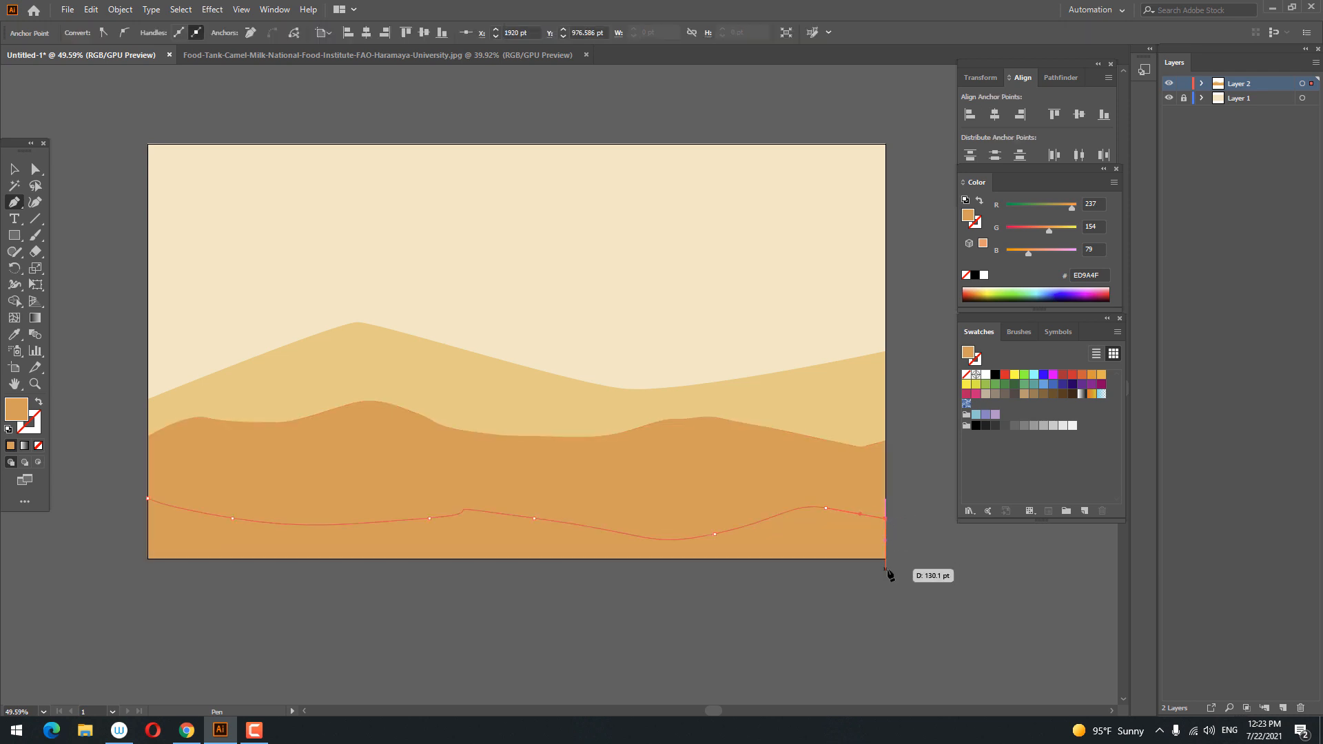
{"action": "left_click", "coordinate": [886, 559]}
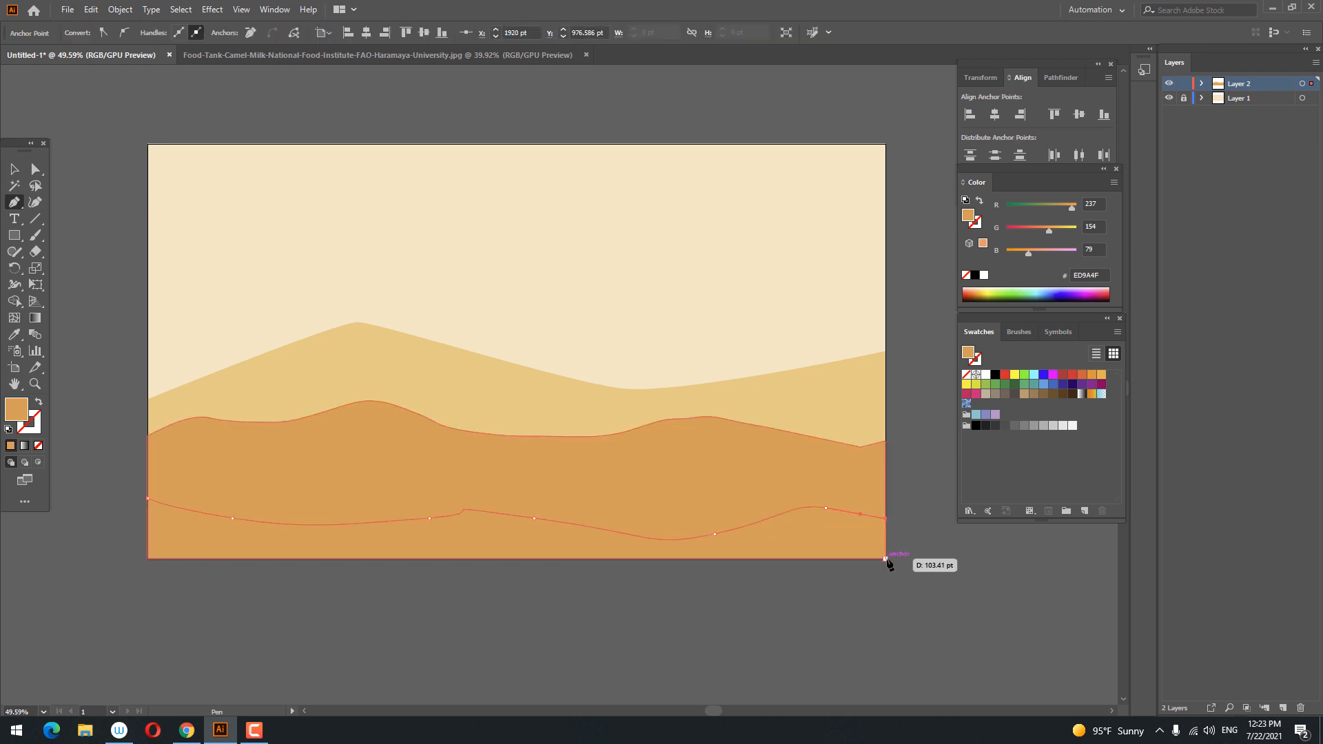
{"action": "left_click", "coordinate": [147, 559]}
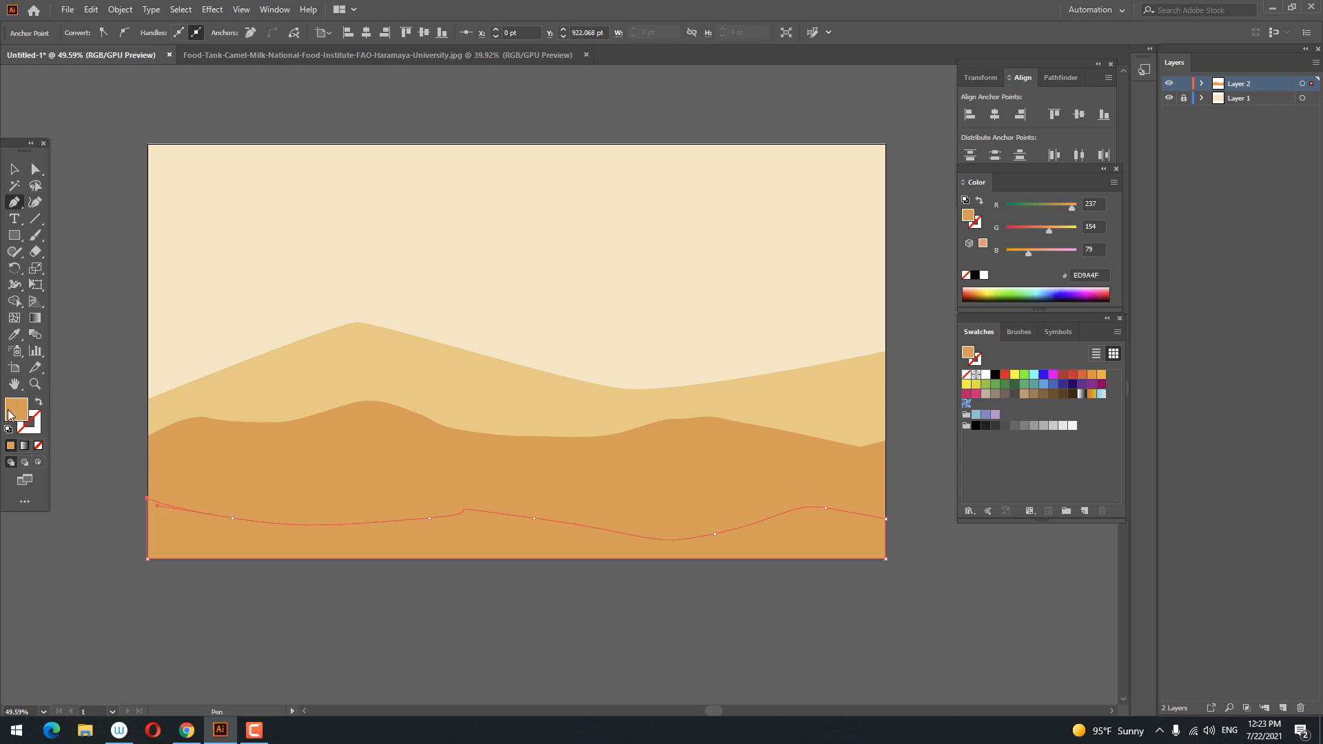
Fill the foreground ground shape with brown 6B5543.
{"action": "double_click", "coordinate": [14, 410]}
{"action": "left_click_drag", "start_coordinate": [795, 235], "coordinate": [806, 253]}
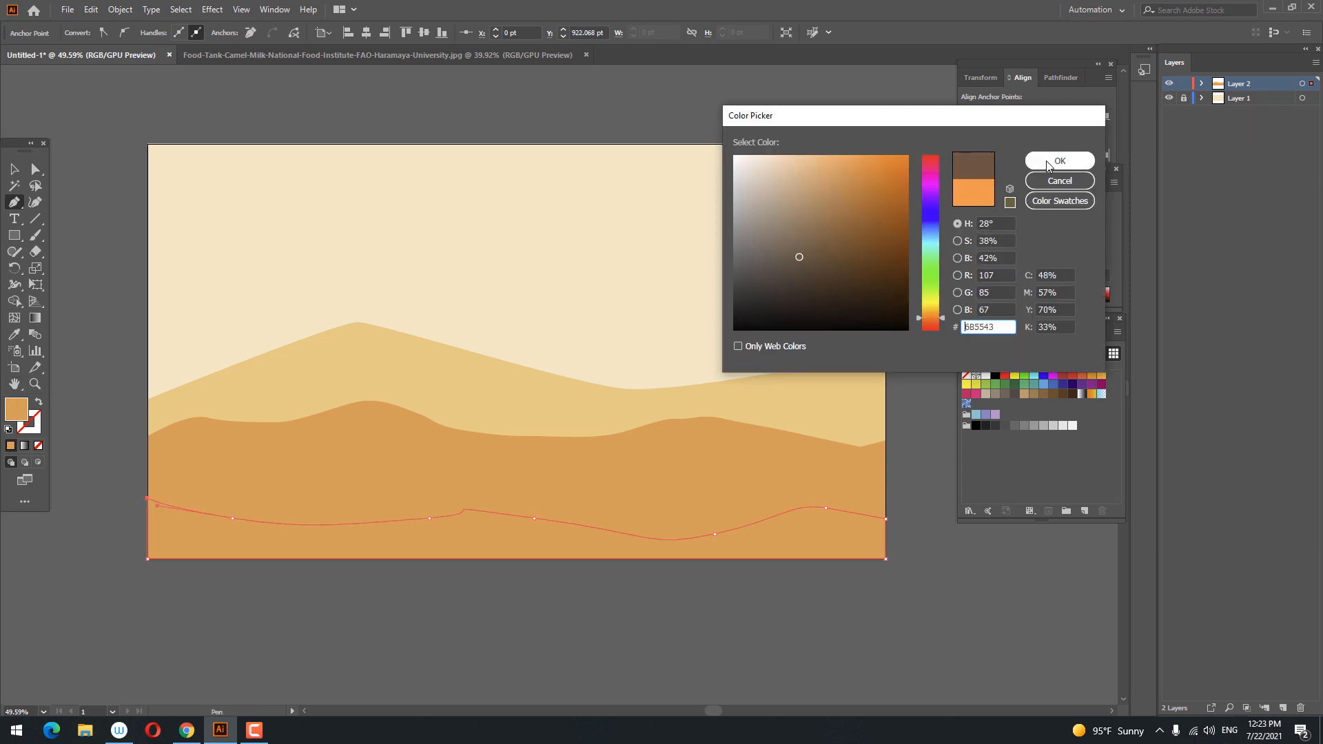
{"action": "left_click", "coordinate": [1049, 163]}
Smooth the sharp bump near the middle of the foreground ridge by adding a point with the Curvature tool.
{"action": "key", "text": "z"}
{"action": "left_click_drag", "start_coordinate": [521, 288], "coordinate": [418, 324]}
{"action": "left_click", "coordinate": [37, 203]}
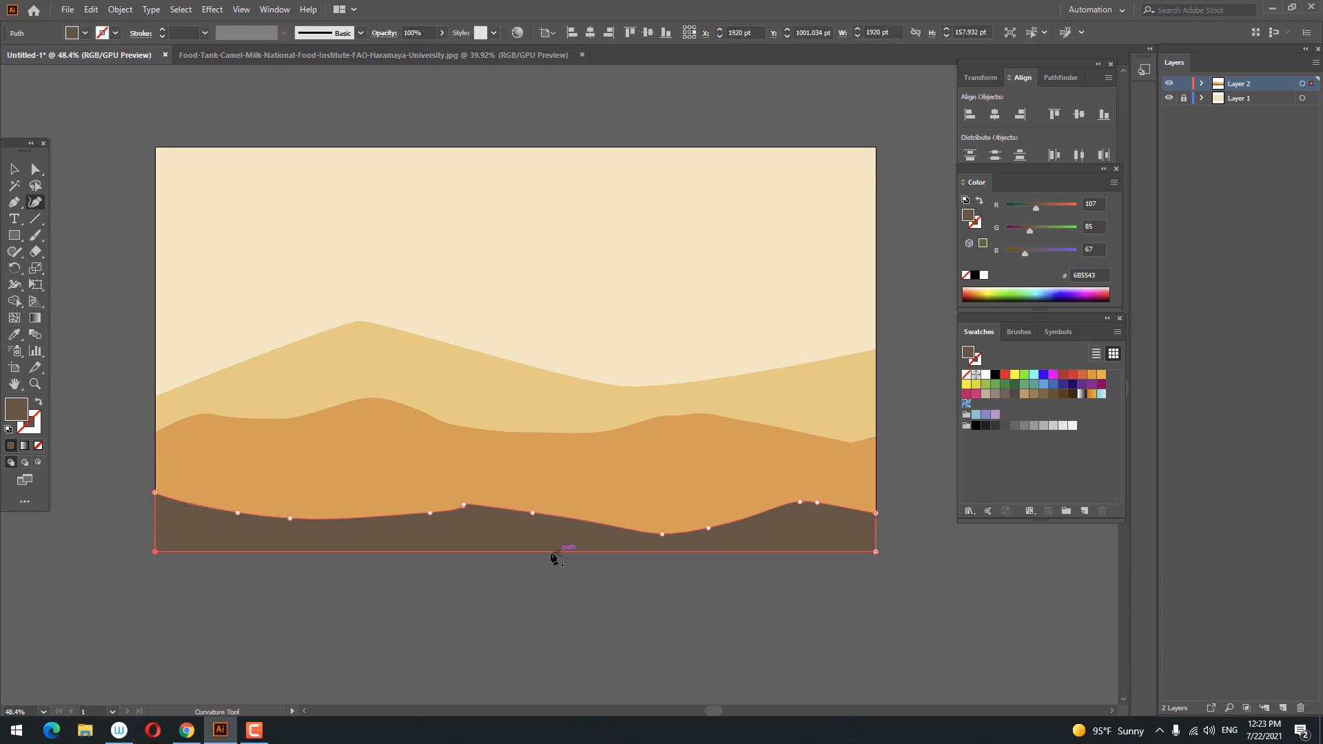
{"action": "left_click", "coordinate": [475, 505]}
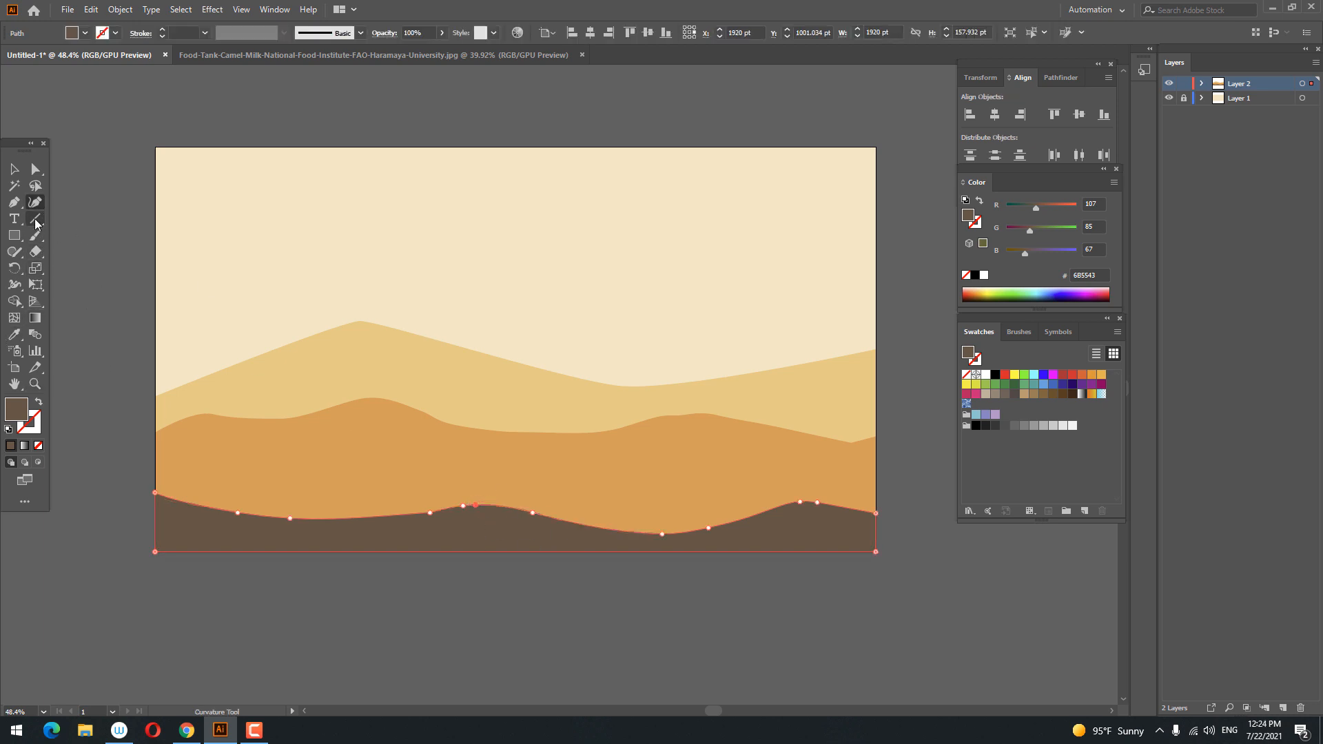
Change the foreground ground shape's fill to dark brown 493937.
{"action": "key", "text": "v"}
{"action": "double_click", "coordinate": [13, 413]}
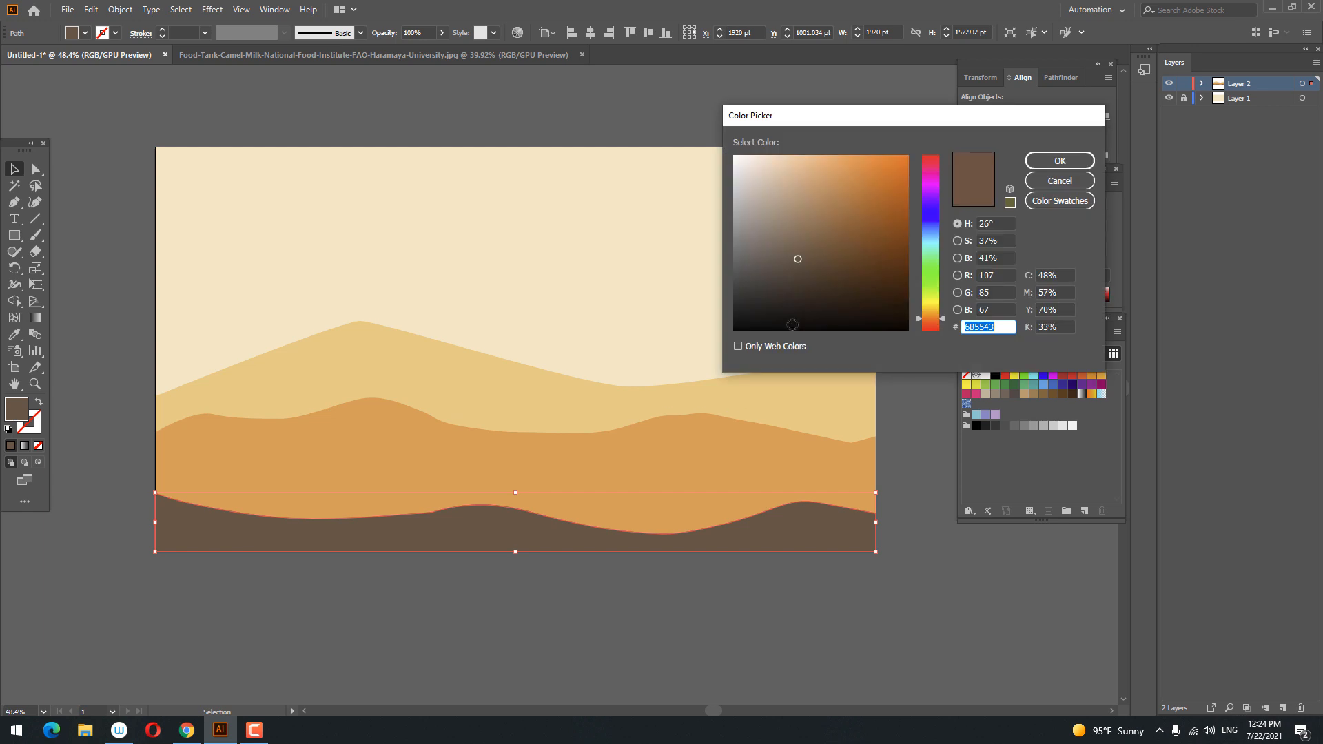
{"action": "left_click", "coordinate": [778, 279]}
{"action": "left_click_drag", "start_coordinate": [937, 317], "coordinate": [931, 327]}
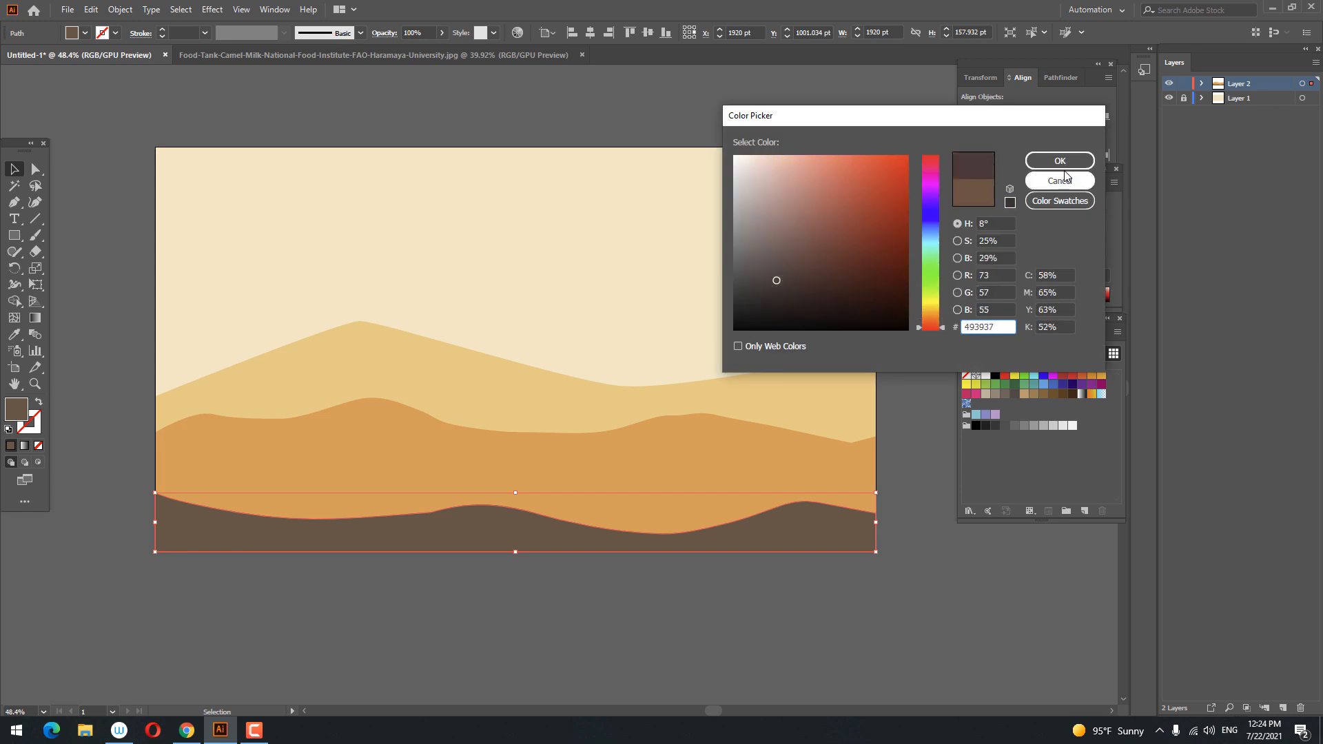
{"action": "left_click", "coordinate": [1060, 160]}
{"action": "key", "text": "z"}
{"action": "left_click", "coordinate": [675, 268], "text": "alt"}
{"action": "left_click", "coordinate": [623, 323]}
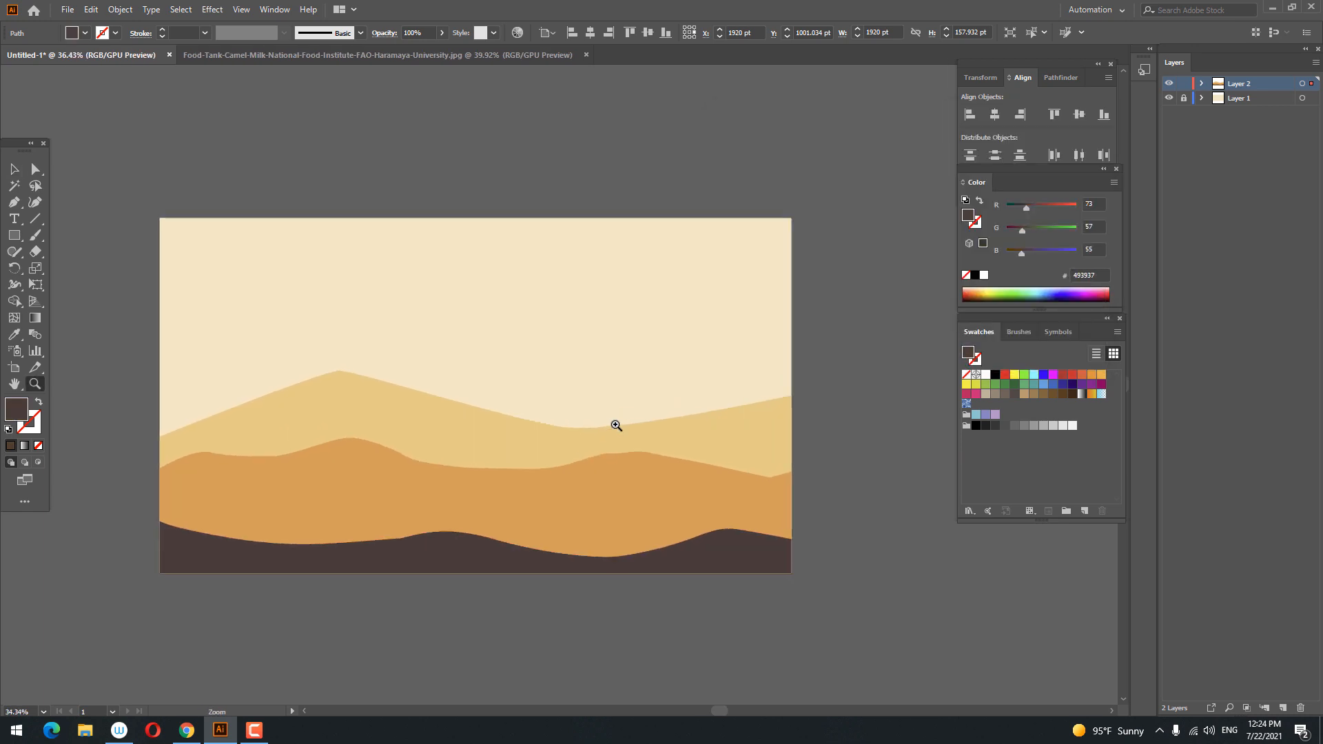
Adopt the back dune's fill and start a jagged cliff-top outline with the Pen tool from the artboard's upper left edge.
{"action": "left_click", "coordinate": [14, 168]}
{"action": "left_click", "coordinate": [316, 405]}
{"action": "key", "text": "z"}
{"action": "left_click", "coordinate": [189, 358]}
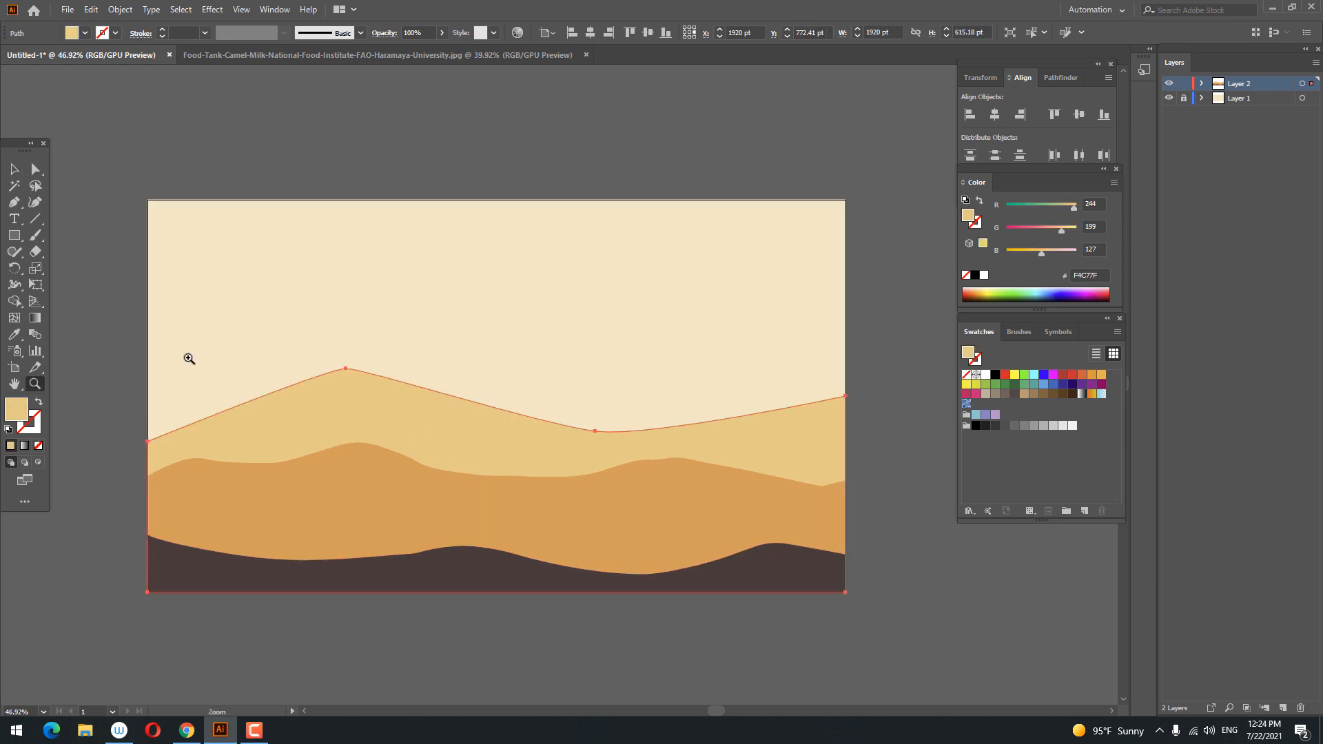
{"action": "left_click", "coordinate": [148, 238]}
{"action": "left_click", "coordinate": [171, 238]}
{"action": "left_click", "coordinate": [173, 261]}
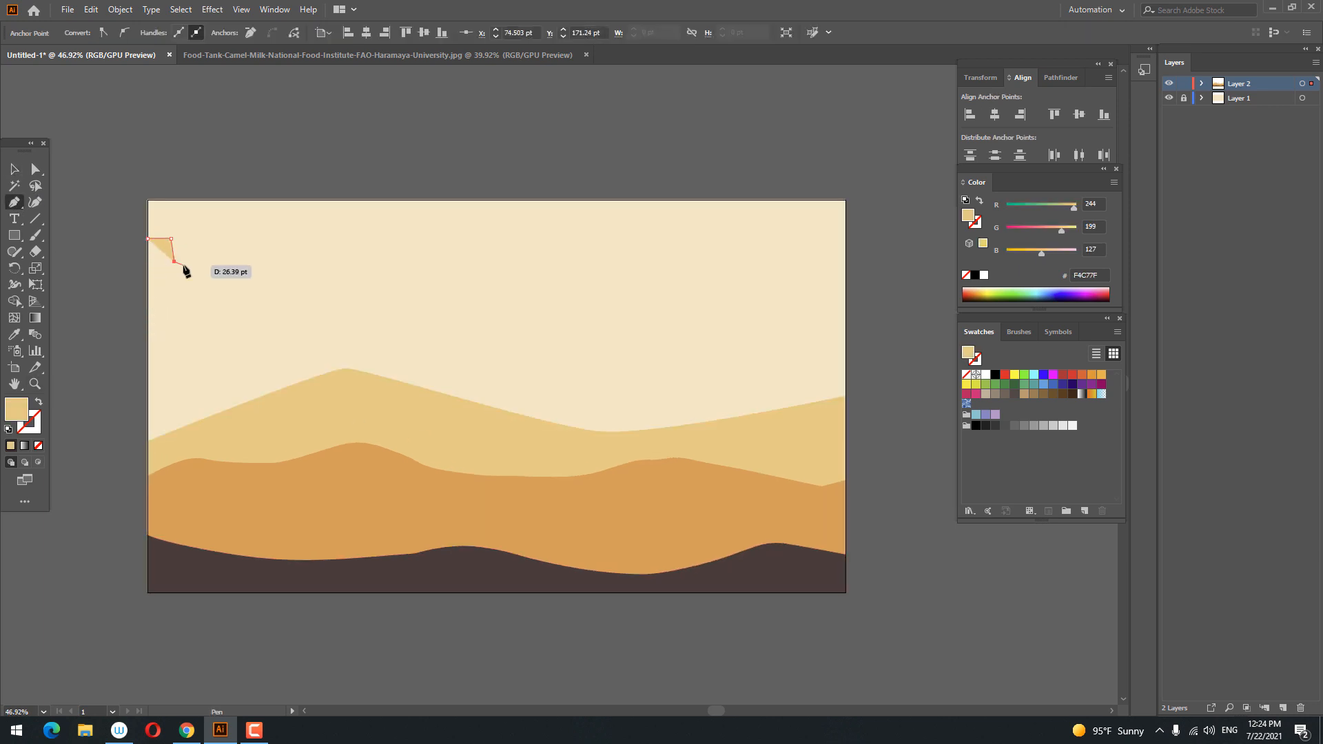
{"action": "left_click", "coordinate": [235, 262]}
{"action": "left_click", "coordinate": [236, 277]}
{"action": "left_click", "coordinate": [285, 297]}
{"action": "left_click", "coordinate": [280, 306]}
{"action": "left_click", "coordinate": [288, 324]}
{"action": "left_click", "coordinate": [299, 337]}
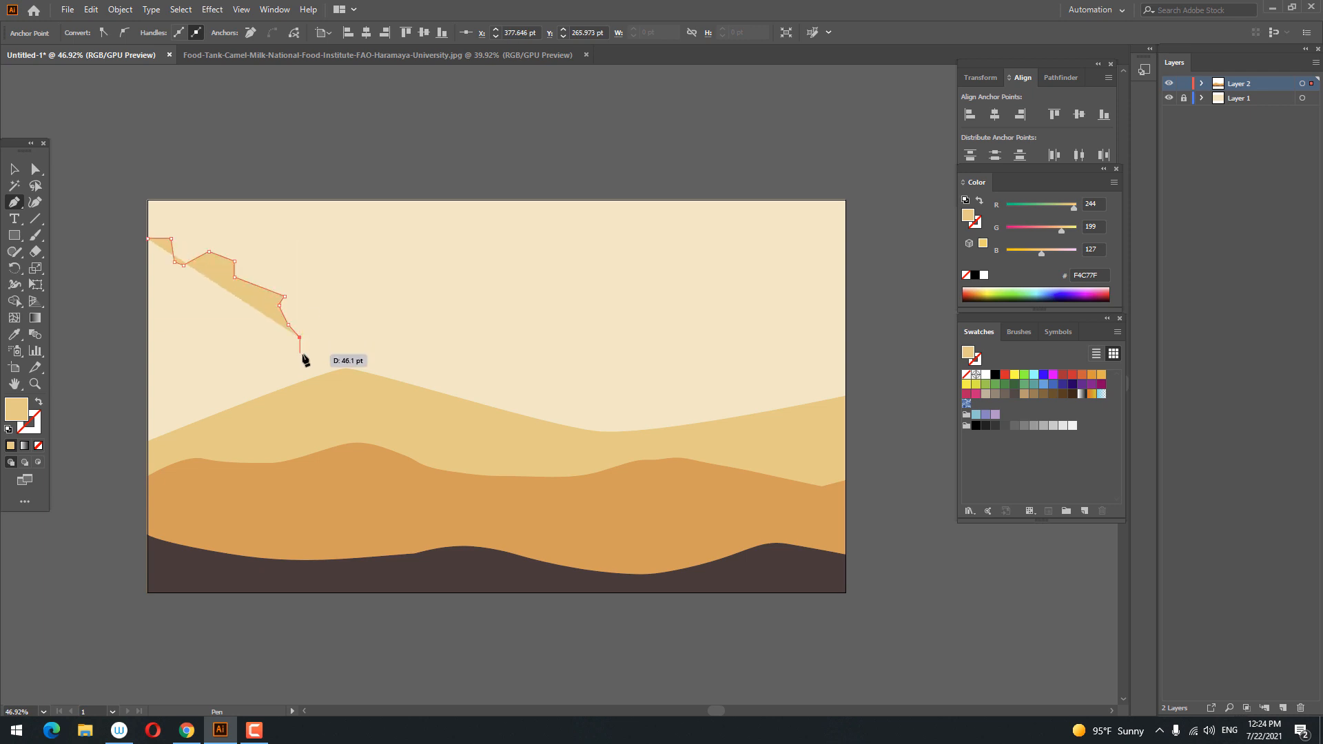
{"action": "key", "text": "ctrl+z"}
{"action": "key", "text": "ctrl+z"}
Complete the cliff outline down its right side to the artboard's bottom edge and close it along the artboard's left edge.
{"action": "left_click", "coordinate": [276, 322]}
{"action": "left_click", "coordinate": [276, 345]}
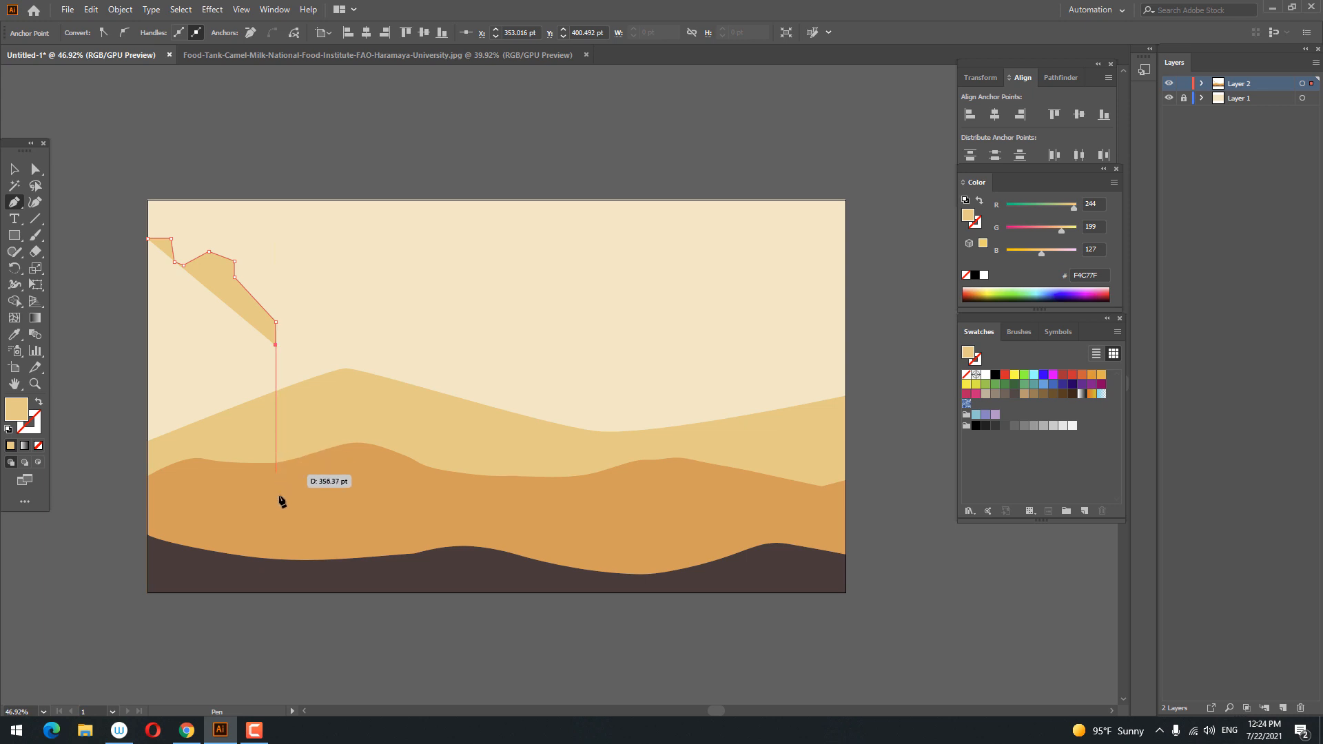
{"action": "left_click", "coordinate": [283, 593], "text": "shift"}
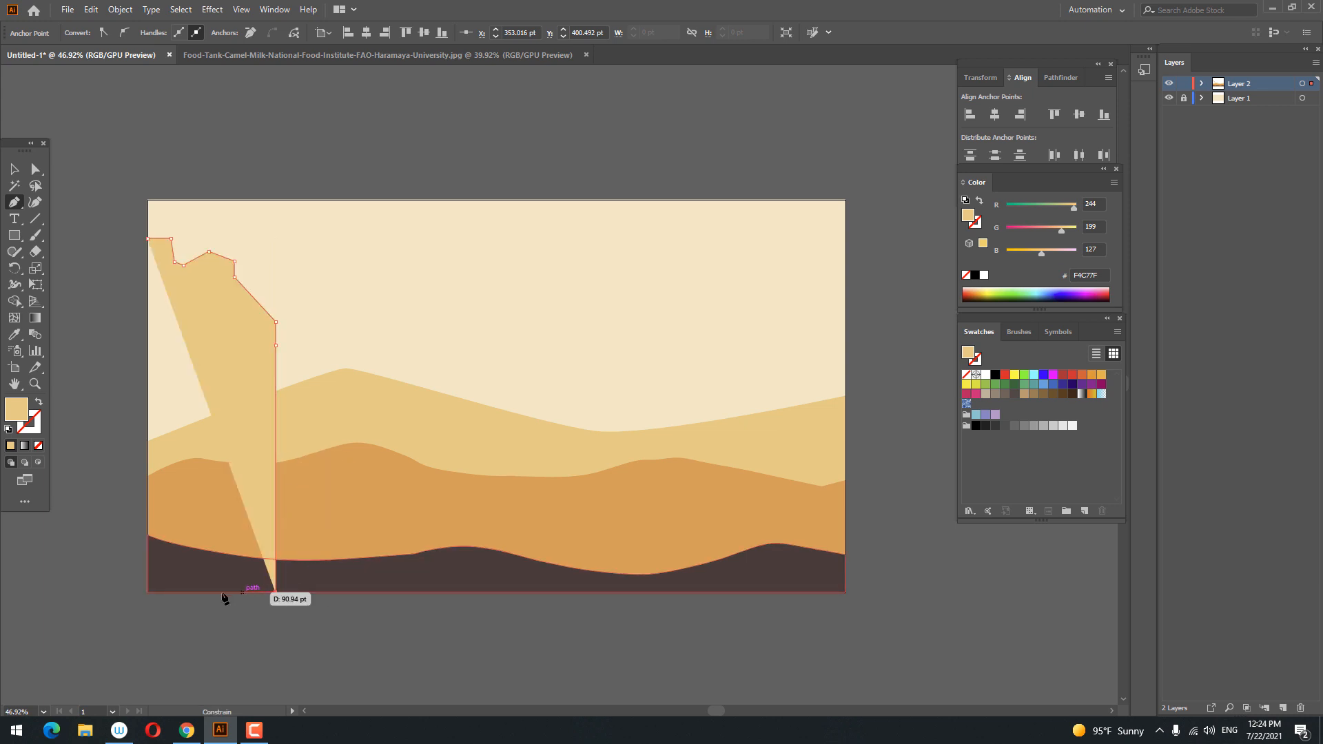
{"action": "left_click", "coordinate": [148, 593], "text": "shift"}
{"action": "key", "text": "ctrl+z"}
{"action": "left_click", "coordinate": [147, 593], "text": "shift"}
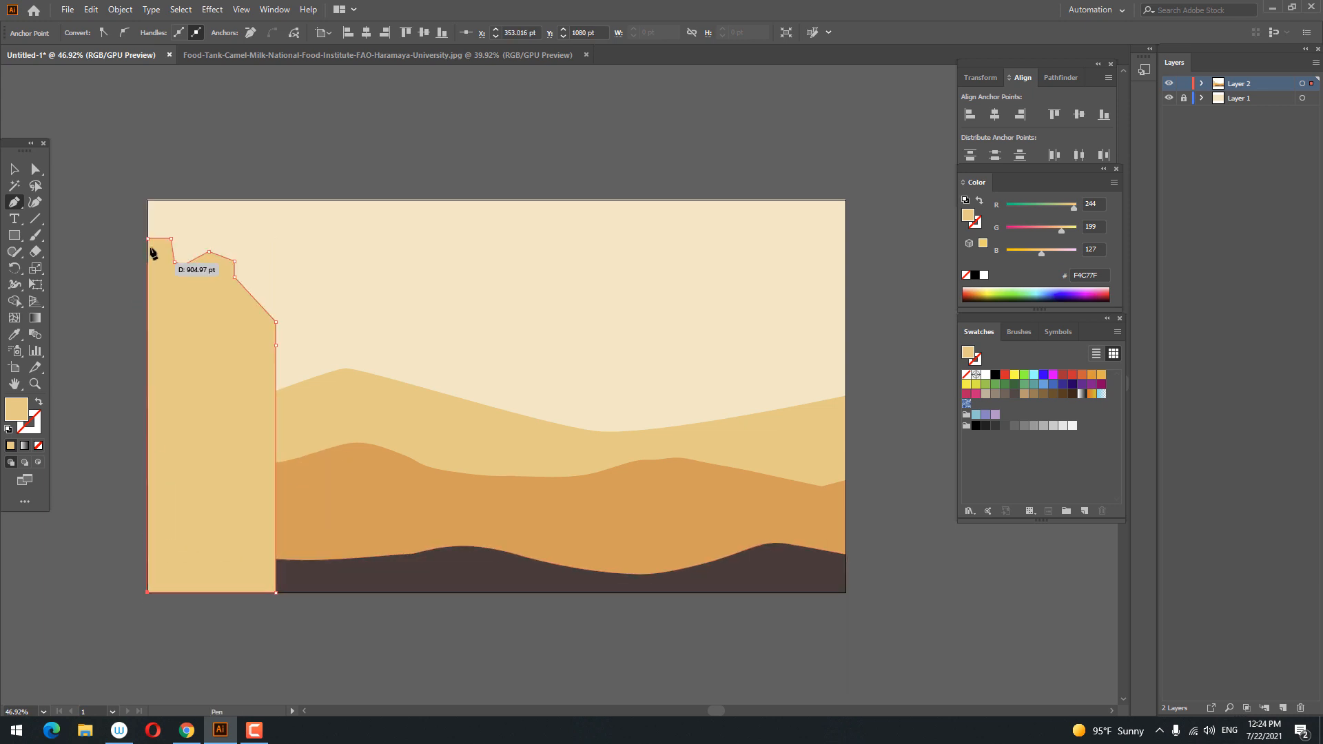
{"action": "left_click", "coordinate": [149, 239]}
Set the cliff shape's opacity to 46%.
{"action": "left_click", "coordinate": [14, 333]}
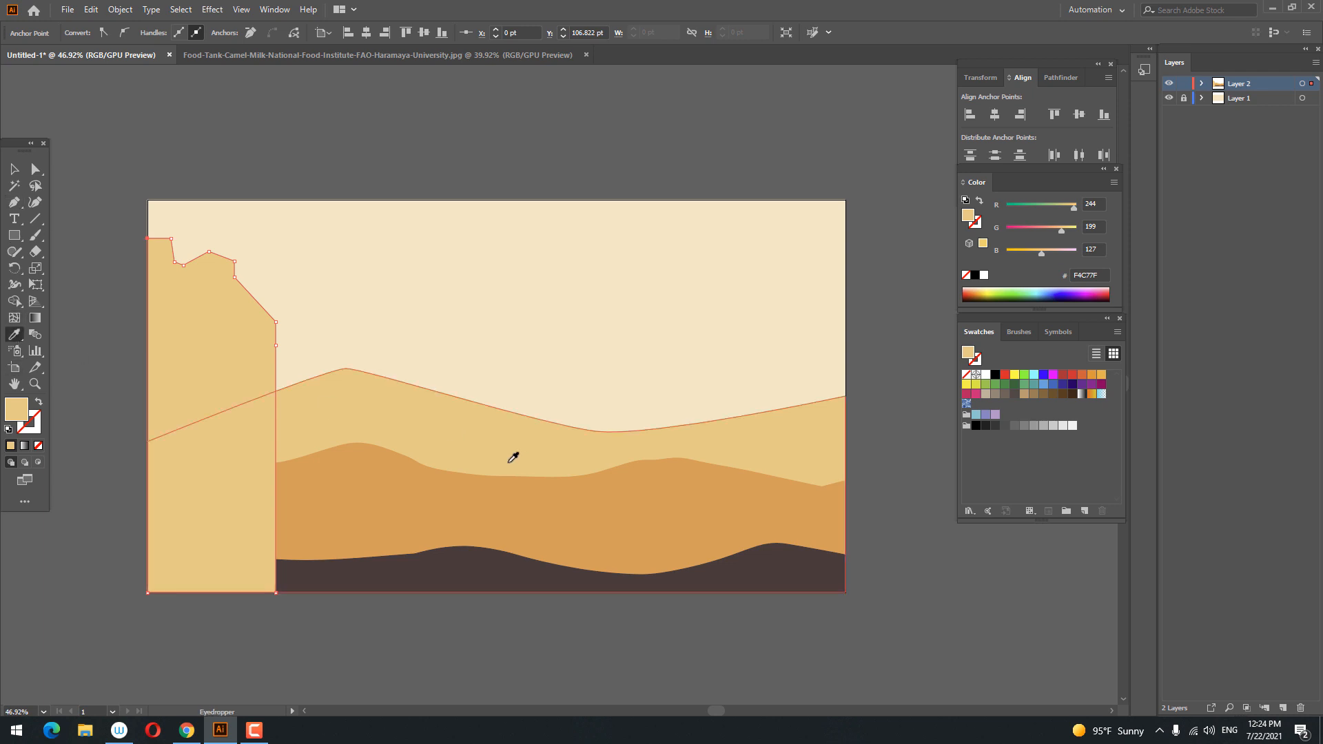
{"action": "left_click", "coordinate": [14, 169]}
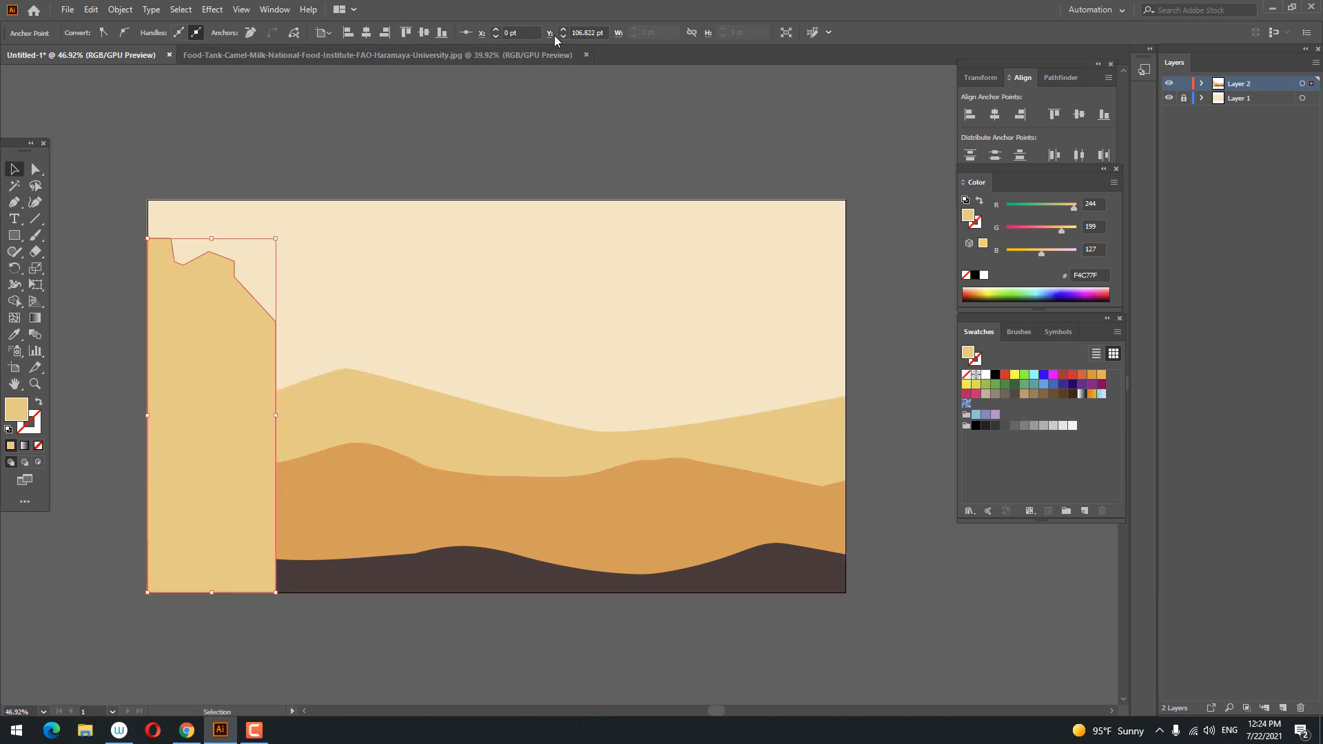
{"action": "left_click", "coordinate": [159, 337]}
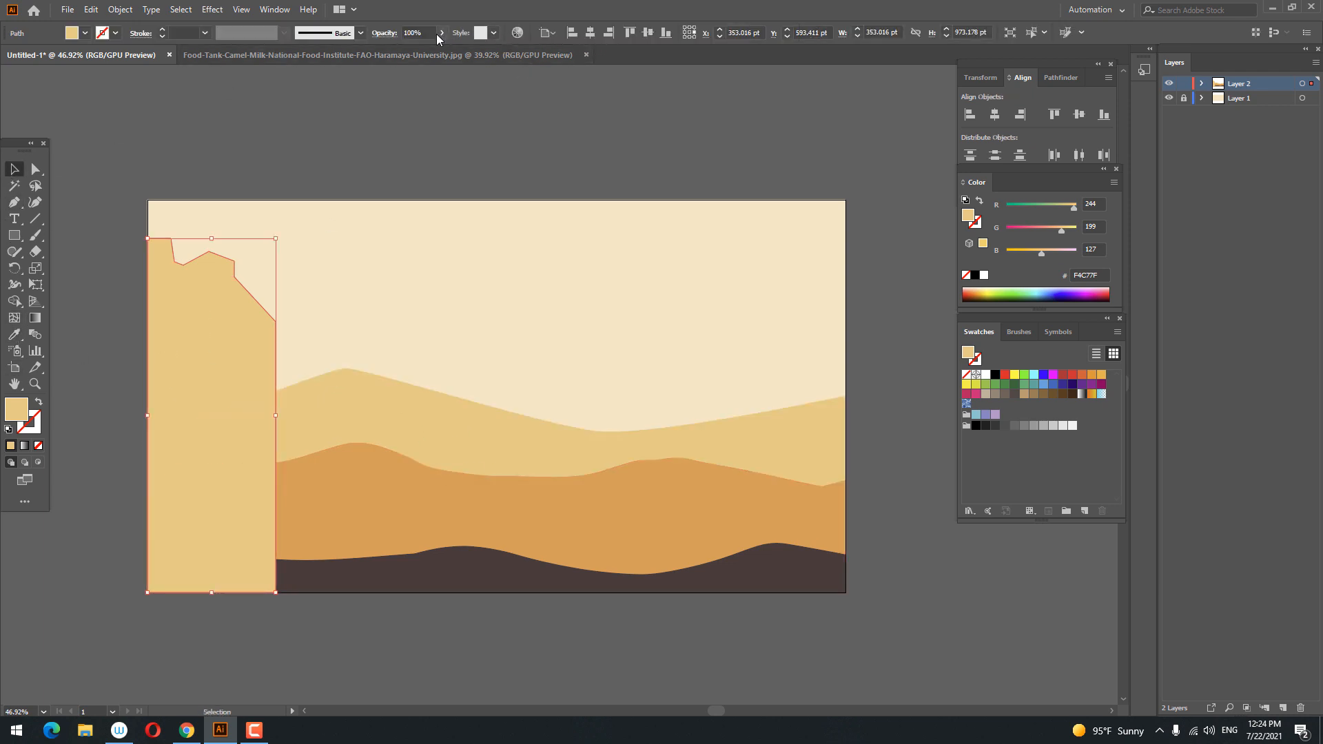
{"action": "left_click_drag", "start_coordinate": [425, 48], "coordinate": [412, 52]}
Send the cliff shape to the back so it sits behind the dunes, and deselect it.
{"action": "right_click", "coordinate": [237, 289]}
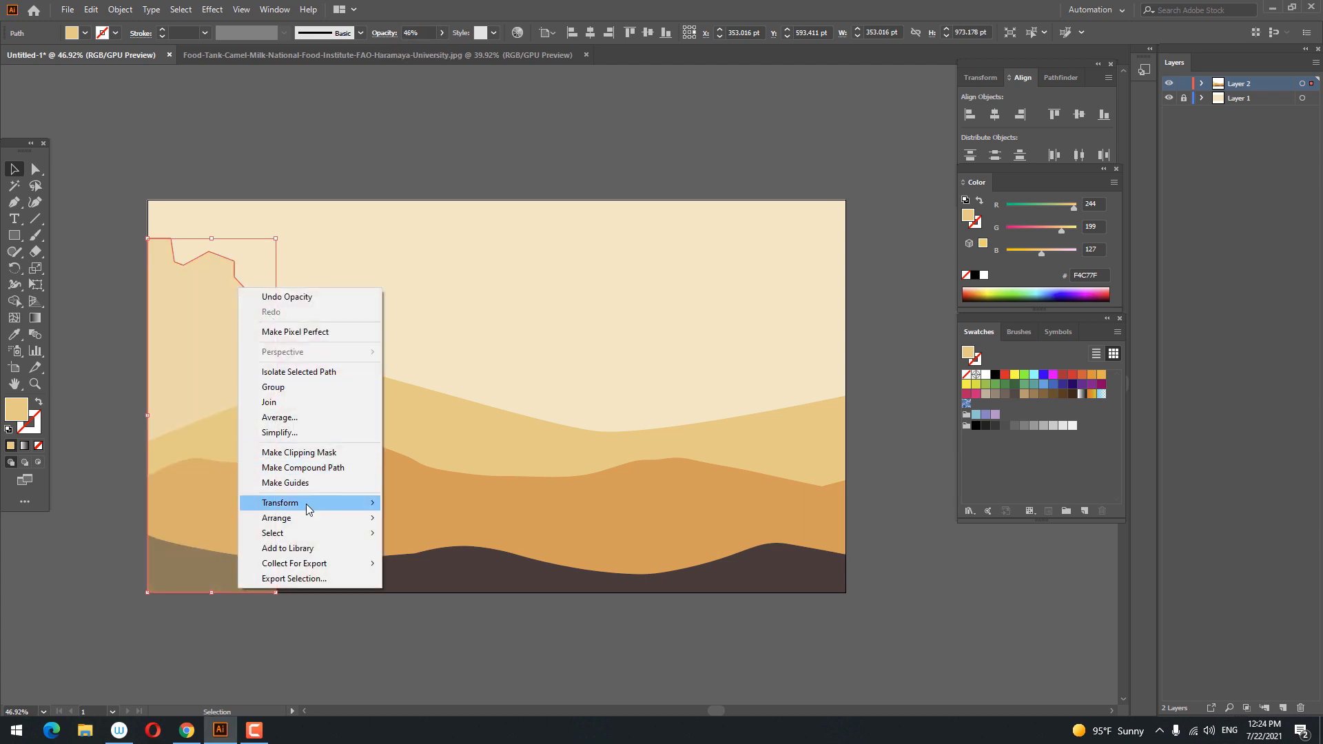
{"action": "left_click", "coordinate": [237, 140]}
{"action": "right_click", "coordinate": [197, 283]}
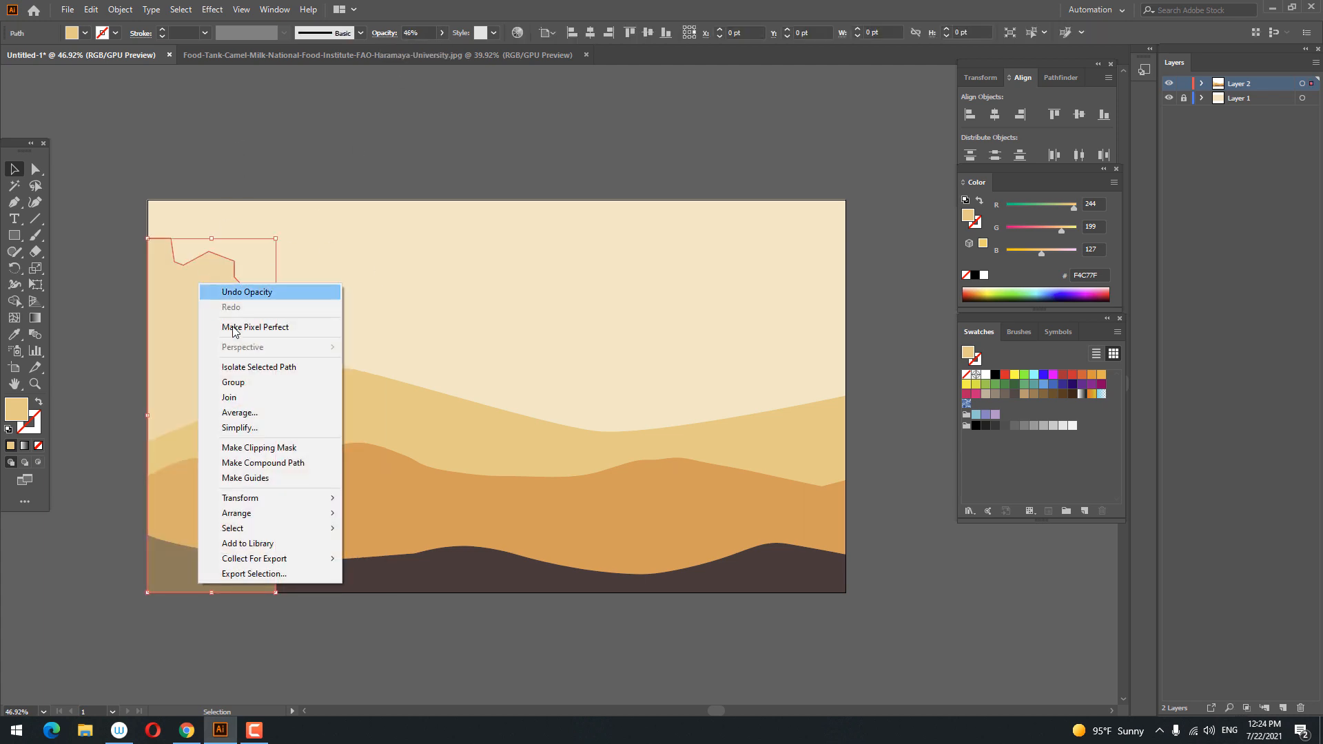
{"action": "left_click", "coordinate": [431, 559]}
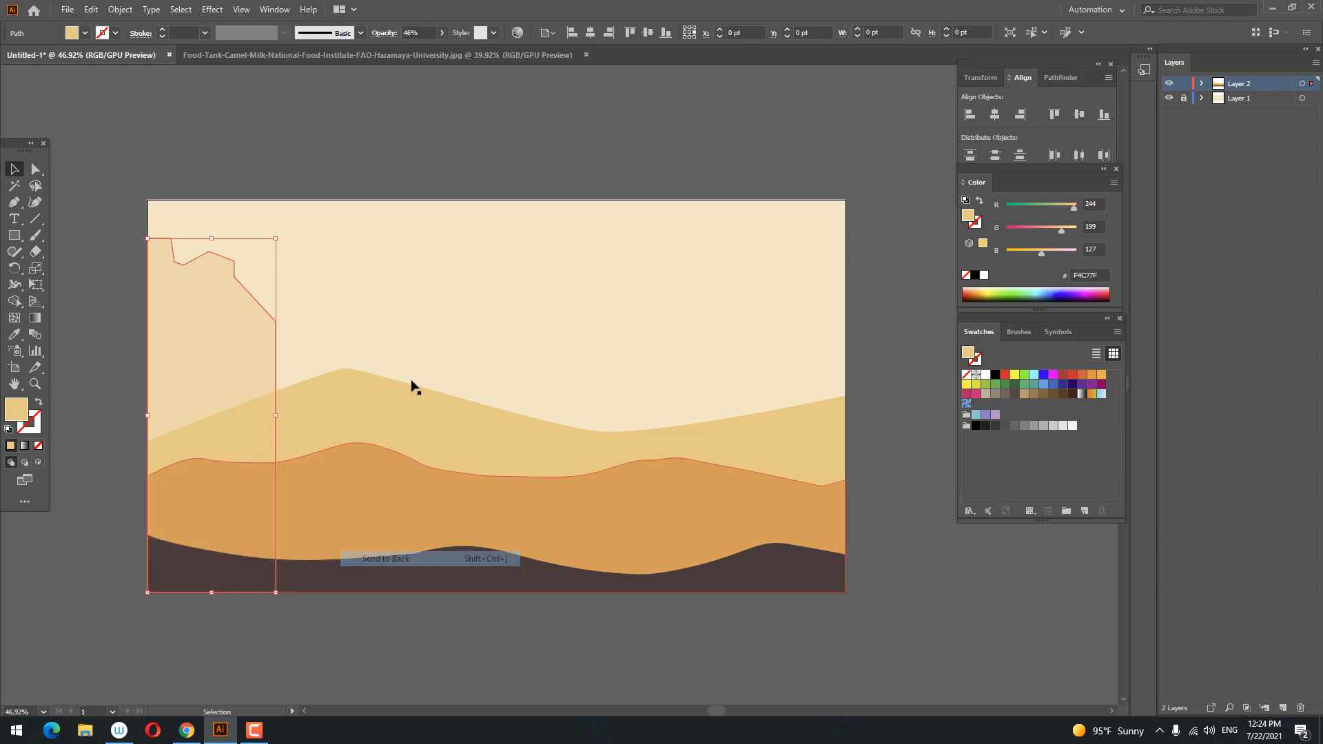
{"action": "left_click", "coordinate": [404, 139]}
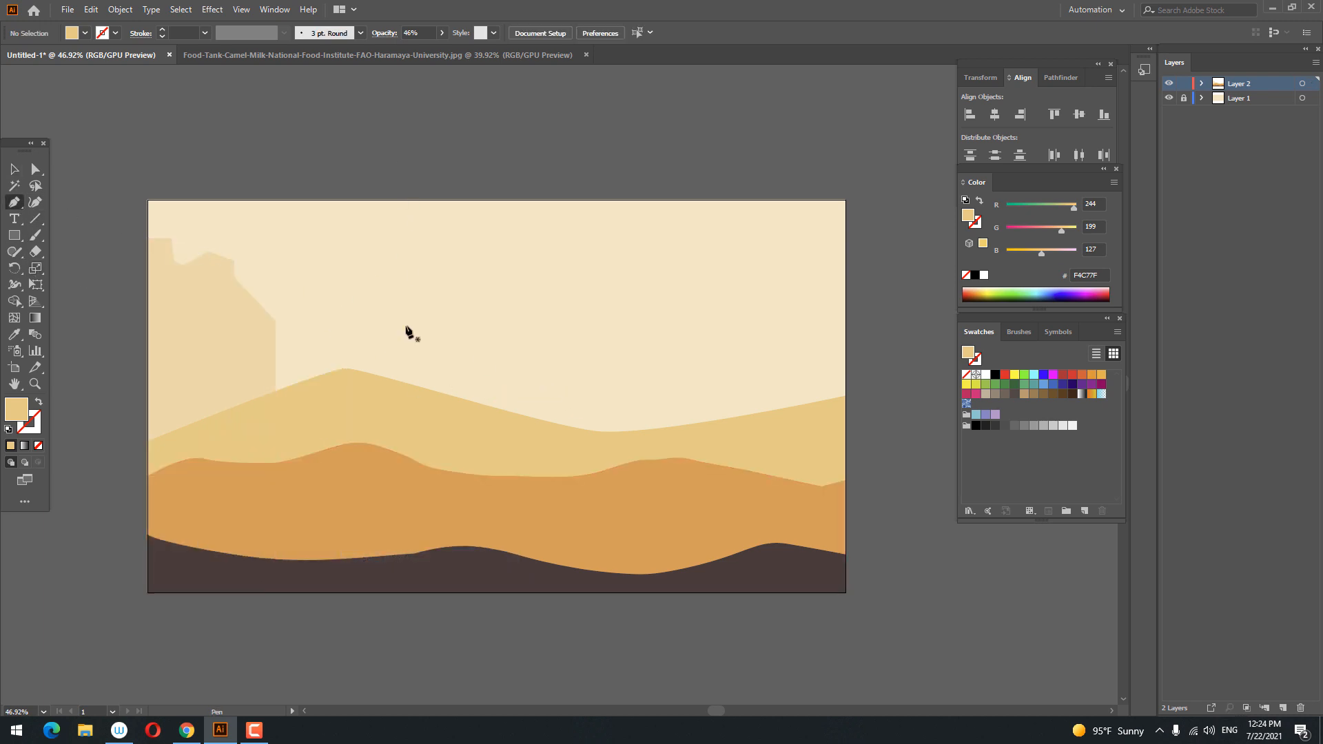
Draw a thin, downward-pointing crack from the notch beside the cliff's leftmost block with the Pen tool.
{"action": "key", "text": "z"}
{"action": "left_click", "coordinate": [676, 371]}
{"action": "left_click", "coordinate": [254, 287]}
{"action": "left_click_drag", "start_coordinate": [317, 347], "coordinate": [379, 379]}
{"action": "left_click", "coordinate": [206, 296]}
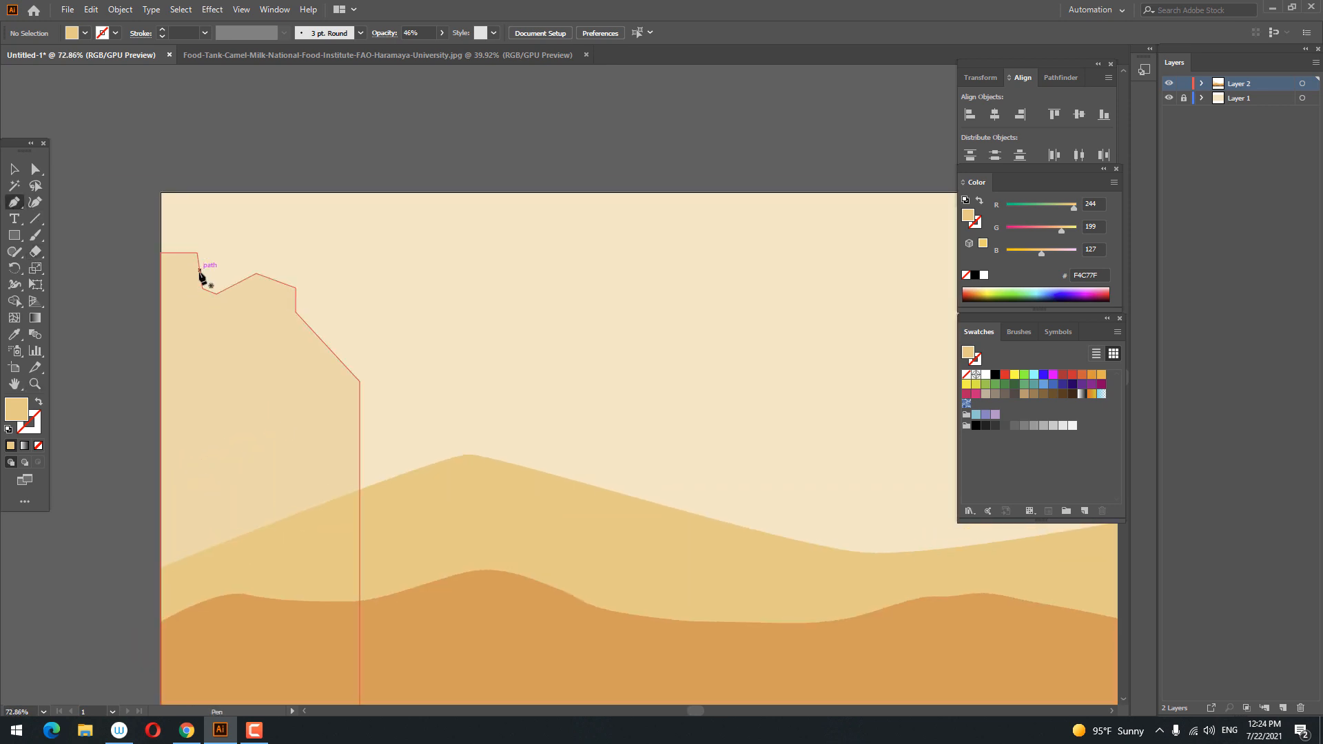
{"action": "left_click", "coordinate": [202, 290]}
{"action": "left_click", "coordinate": [202, 454]}
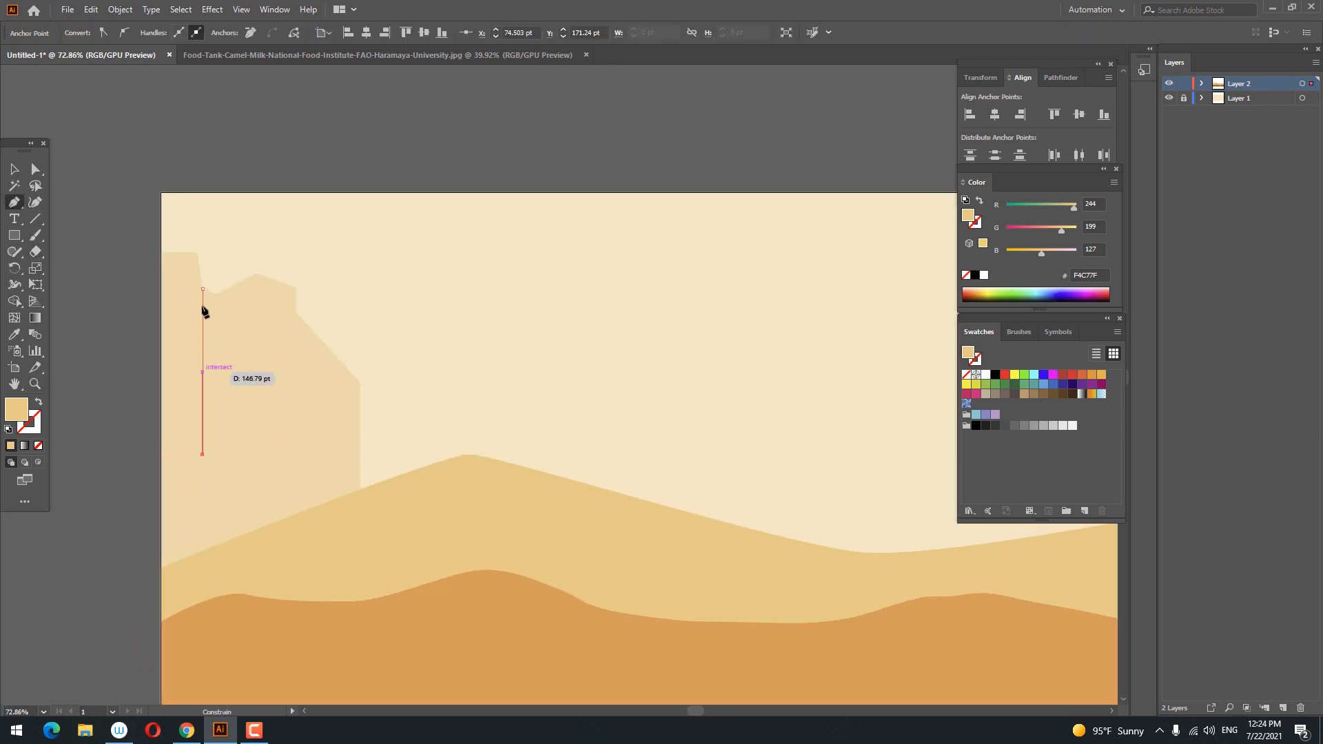
{"action": "left_click", "coordinate": [197, 254]}
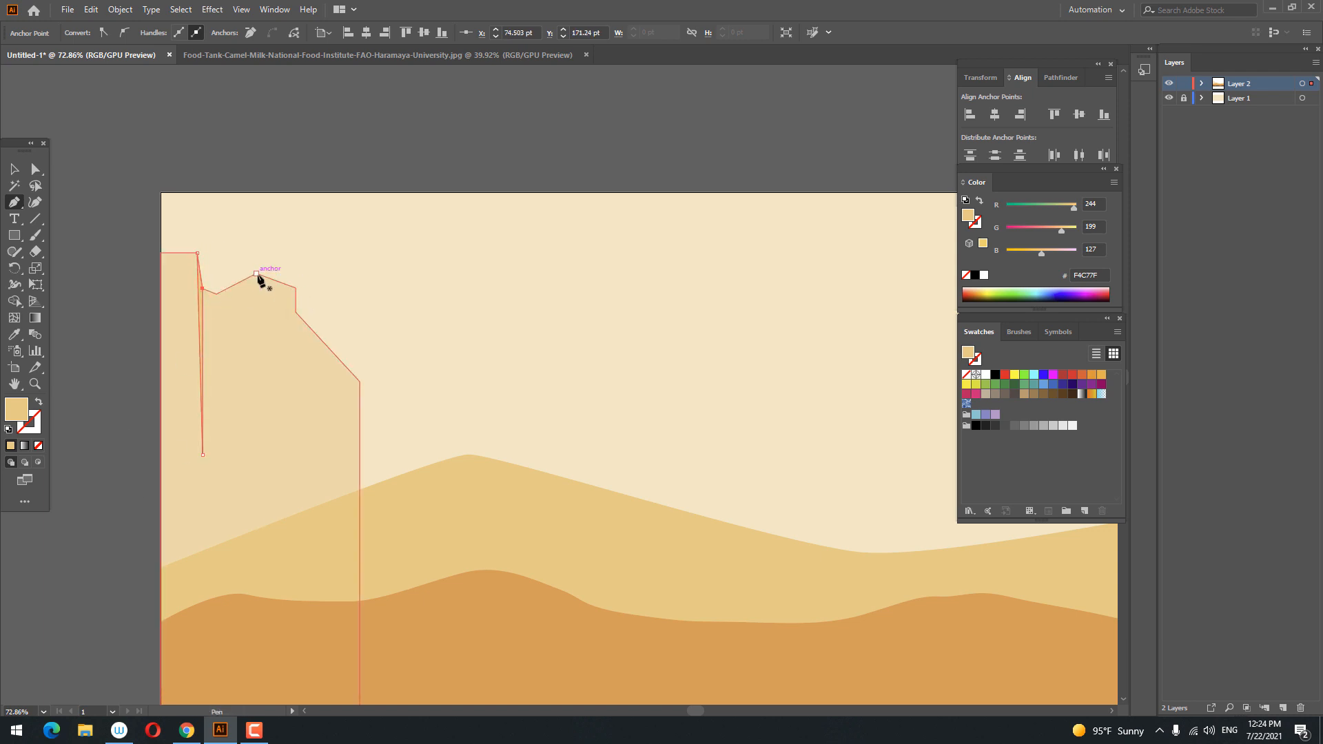
Fill the thin crack with light beige FFE7C5.
{"action": "double_click", "coordinate": [24, 411]}
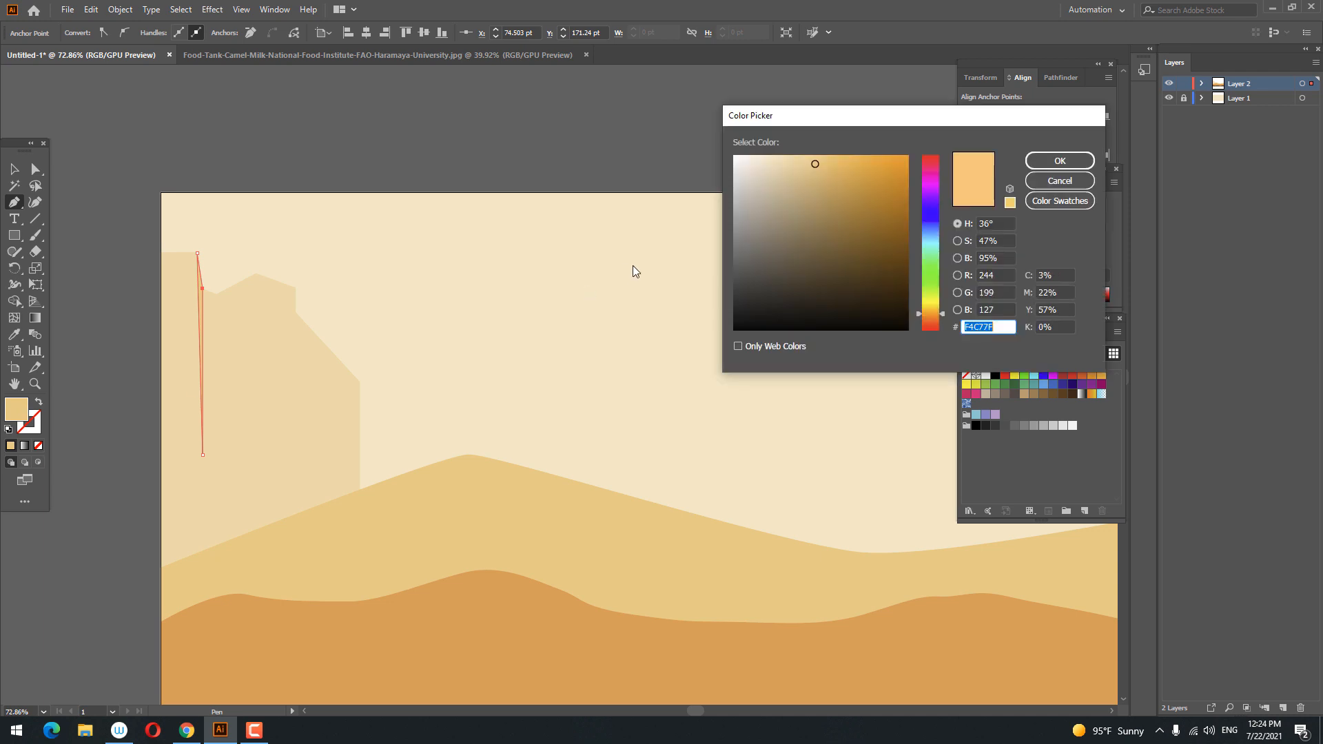
{"action": "left_click", "coordinate": [773, 156]}
{"action": "left_click", "coordinate": [1075, 160]}
Draw a wide triangular wedge from the cliff's middle peak and the notch beside it, tapering down to a point above the dune.
{"action": "key", "text": "ctrl+space"}
{"action": "left_click_drag", "start_coordinate": [590, 254], "coordinate": [569, 367]}
{"action": "left_click_drag", "start_coordinate": [266, 307], "coordinate": [292, 324]}
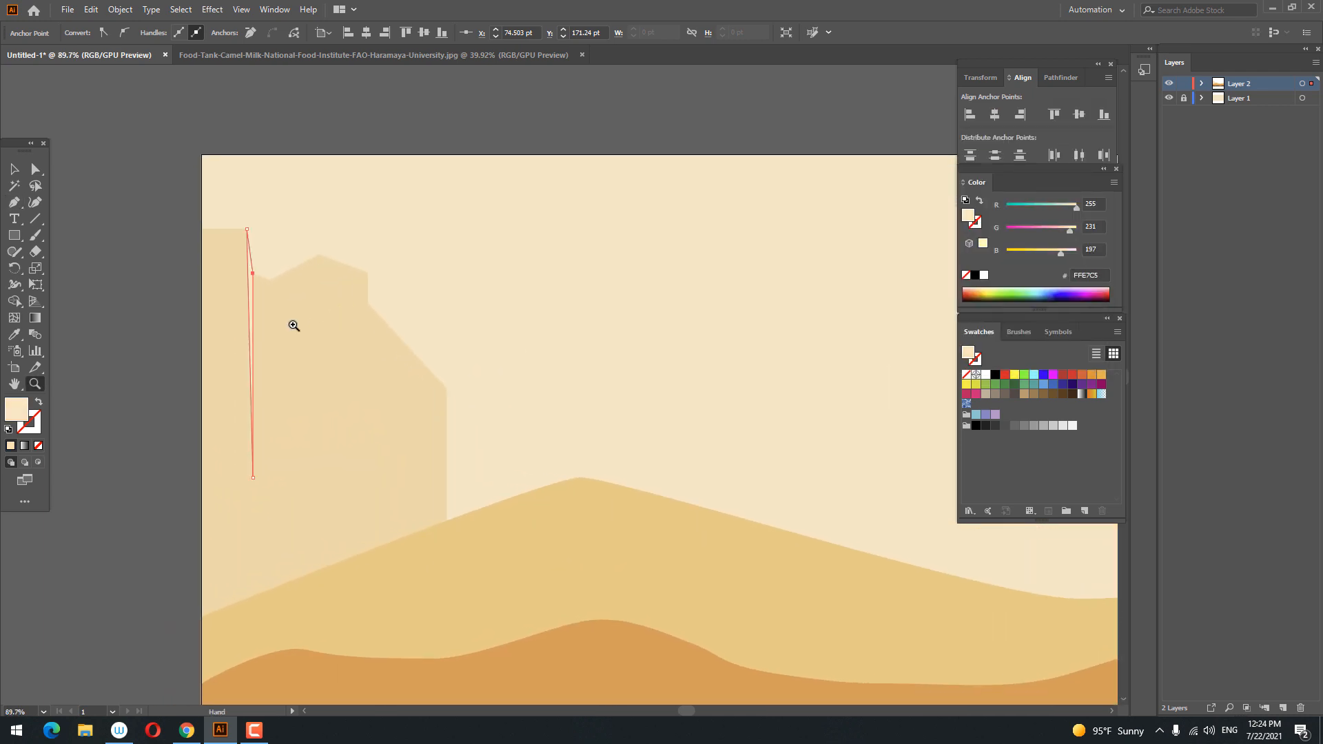
{"action": "left_click", "coordinate": [14, 204]}
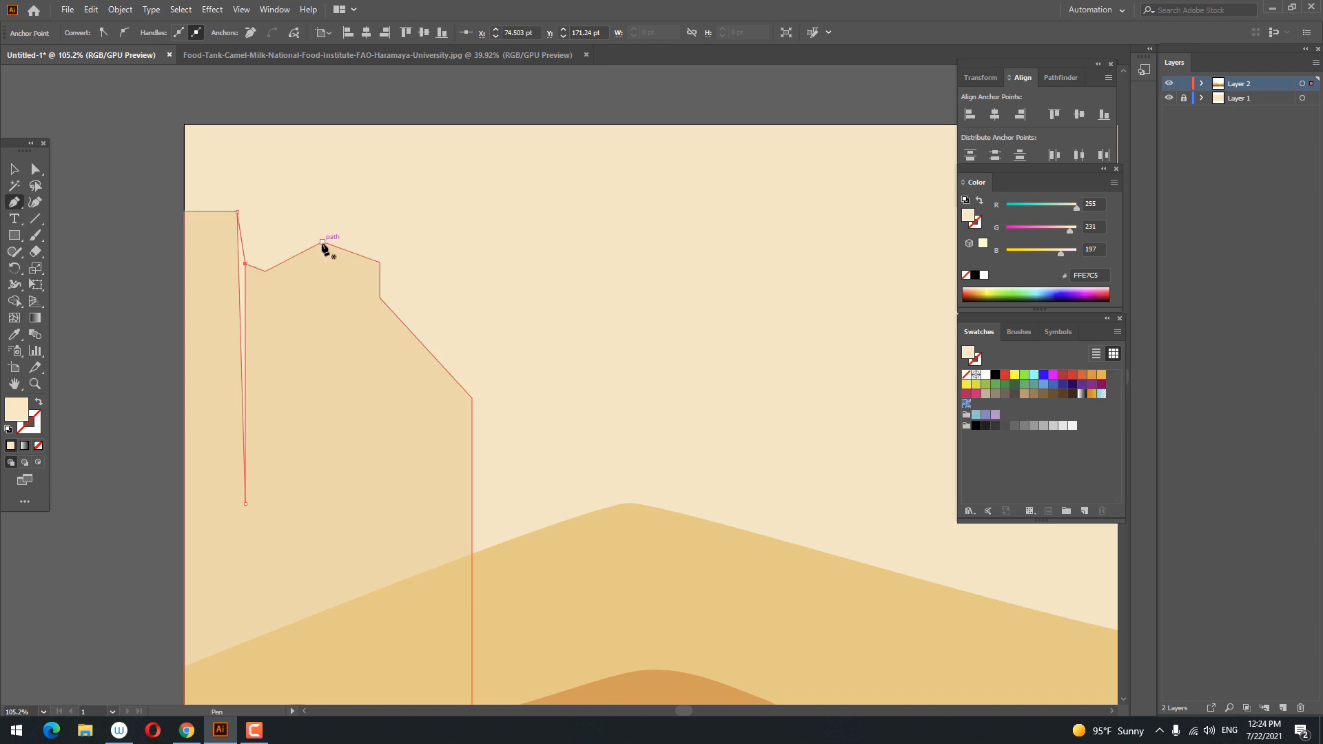
{"action": "left_click", "coordinate": [322, 242]}
{"action": "left_click", "coordinate": [305, 554]}
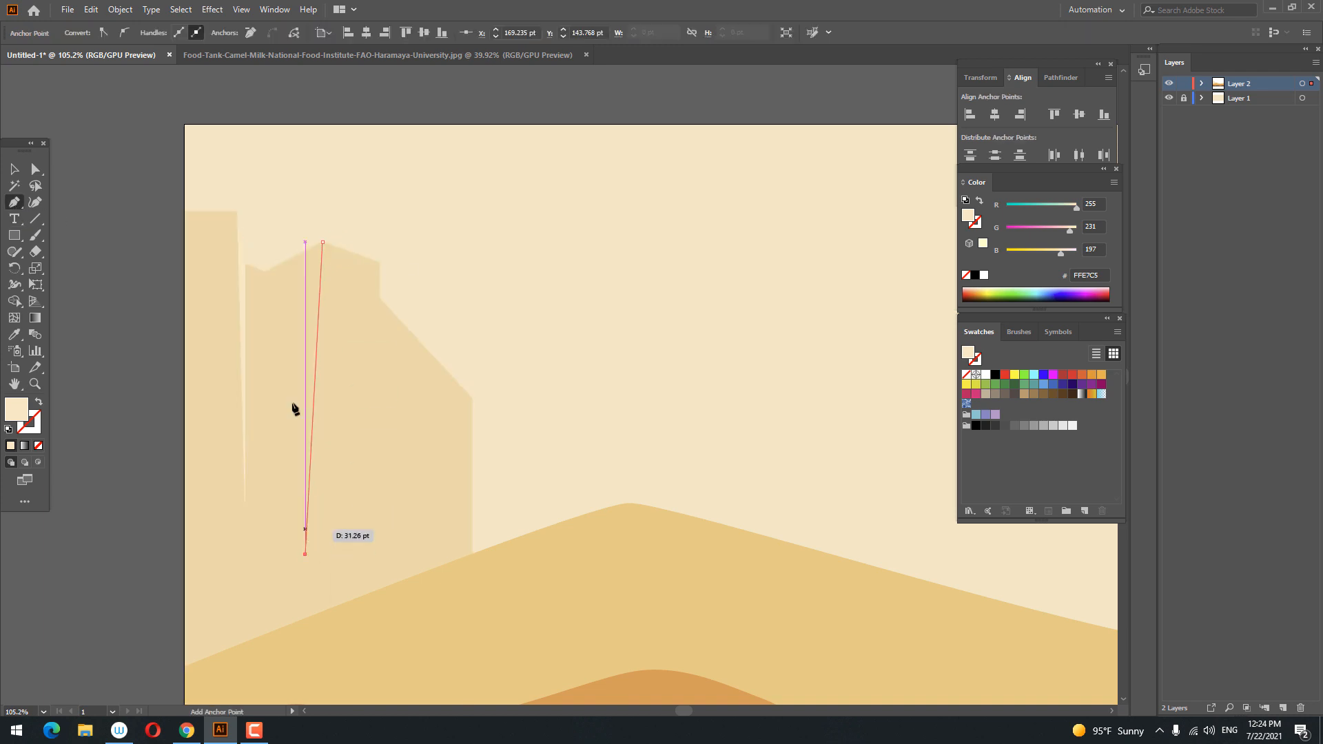
{"action": "left_click", "coordinate": [266, 271]}
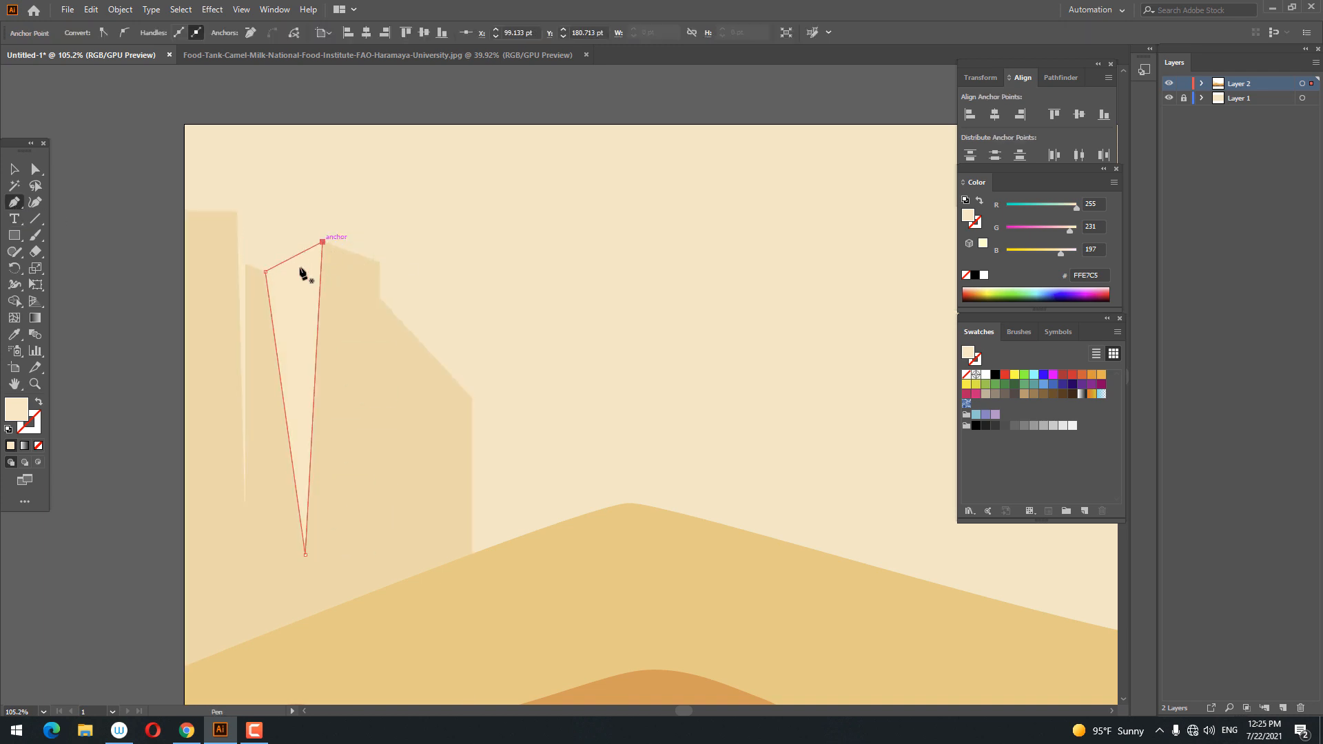
Fill the triangular wedge with the back dune's sand color using the Eyedropper.
{"action": "key", "text": "z"}
{"action": "left_click_drag", "start_coordinate": [303, 257], "coordinate": [193, 337]}
{"action": "left_click", "coordinate": [15, 336]}
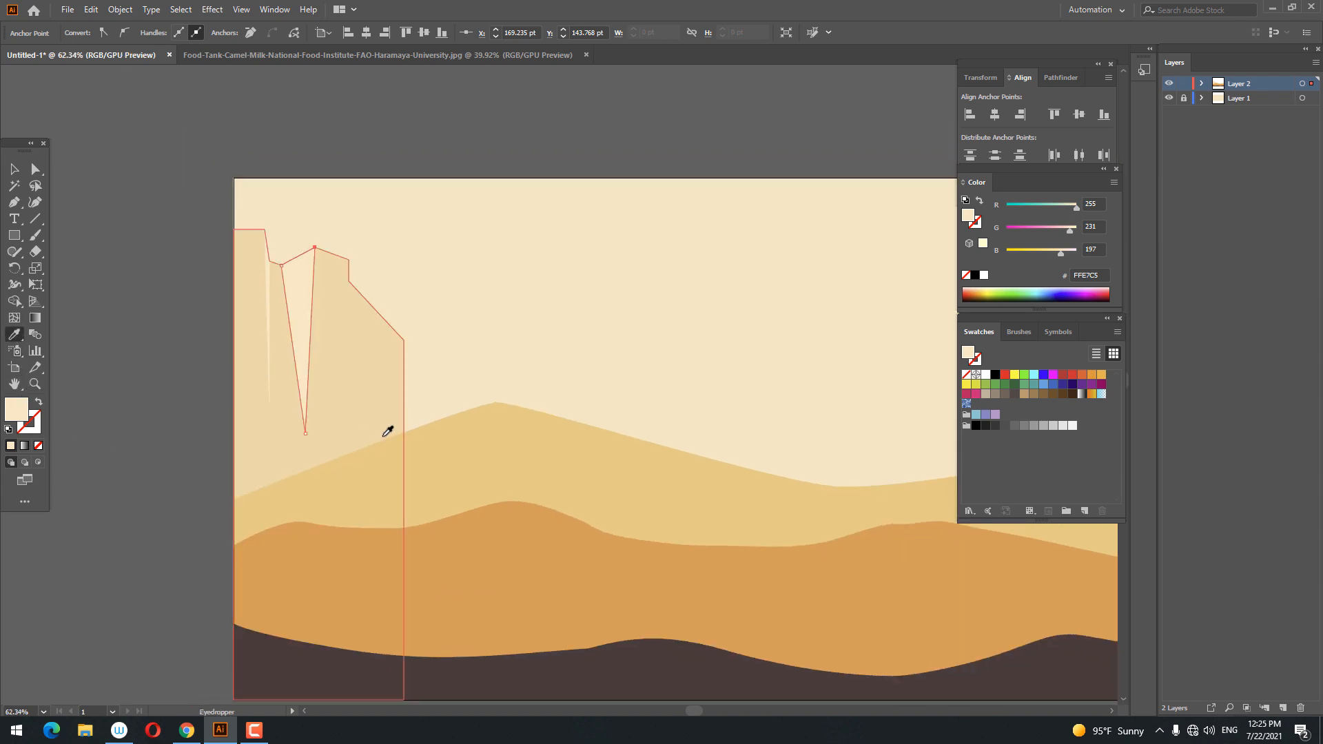
{"action": "left_click", "coordinate": [387, 431]}
Draw a thin crack down from the corner right of the cliff's middle peak and give it the first crack's light beige fill.
{"action": "key", "text": "z"}
{"action": "left_click_drag", "start_coordinate": [467, 464], "coordinate": [110, 204]}
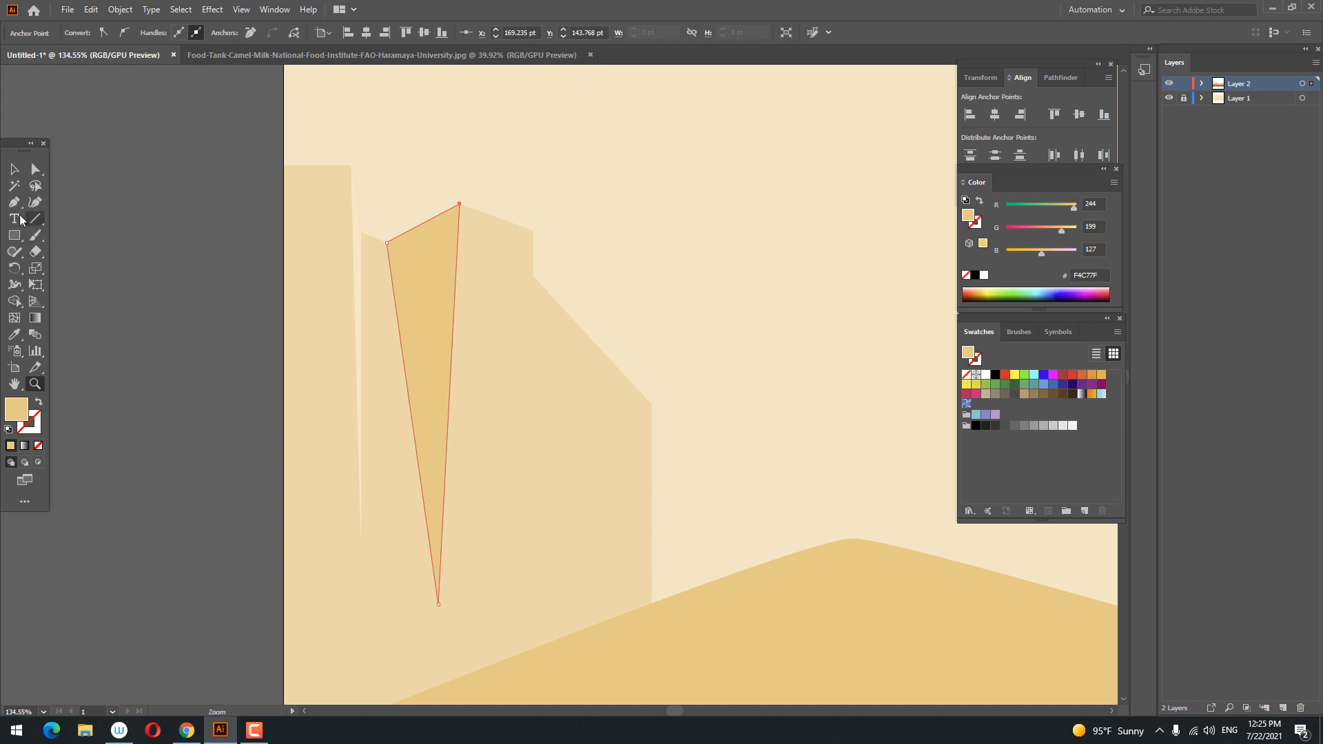
{"action": "left_click", "coordinate": [533, 231]}
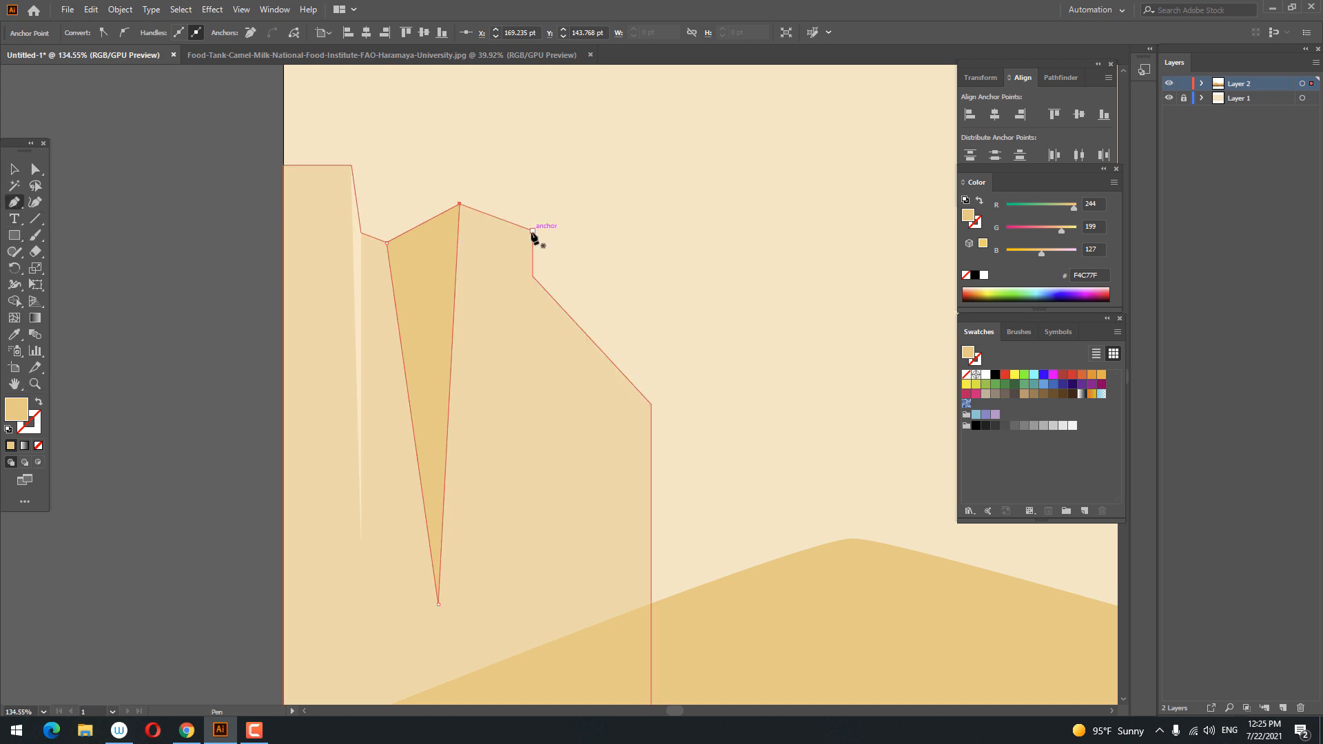
{"action": "left_click_drag", "start_coordinate": [529, 596], "coordinate": [547, 562]}
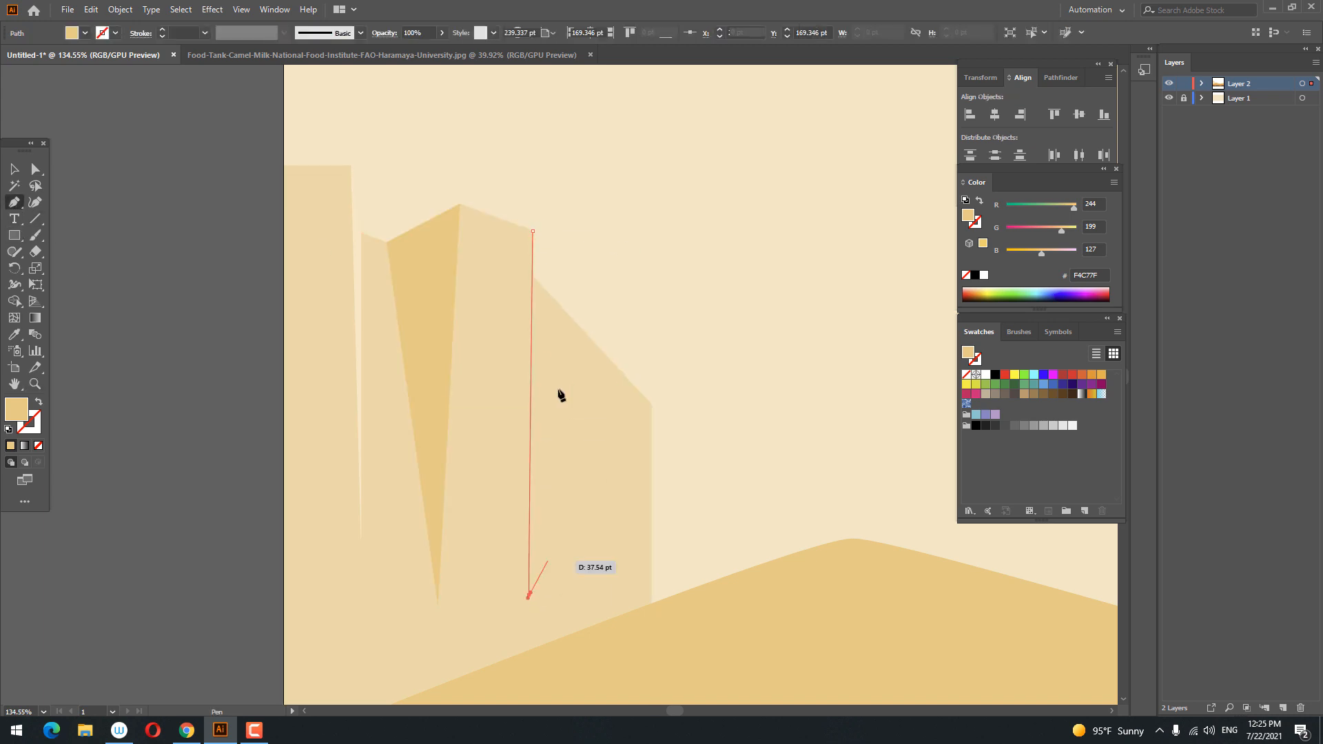
{"action": "left_click", "coordinate": [542, 287]}
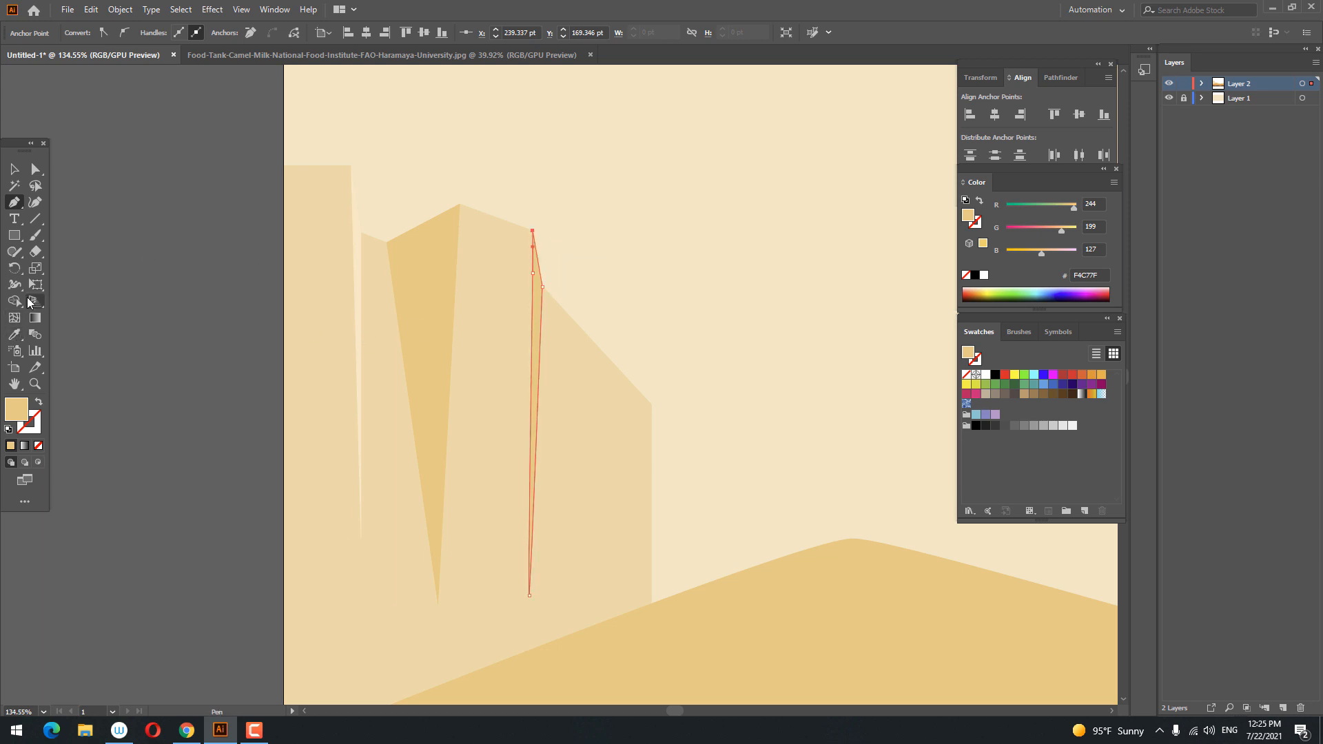
{"action": "left_click", "coordinate": [355, 219]}
{"action": "key", "text": "z"}
{"action": "left_click_drag", "start_coordinate": [477, 269], "coordinate": [321, 401]}
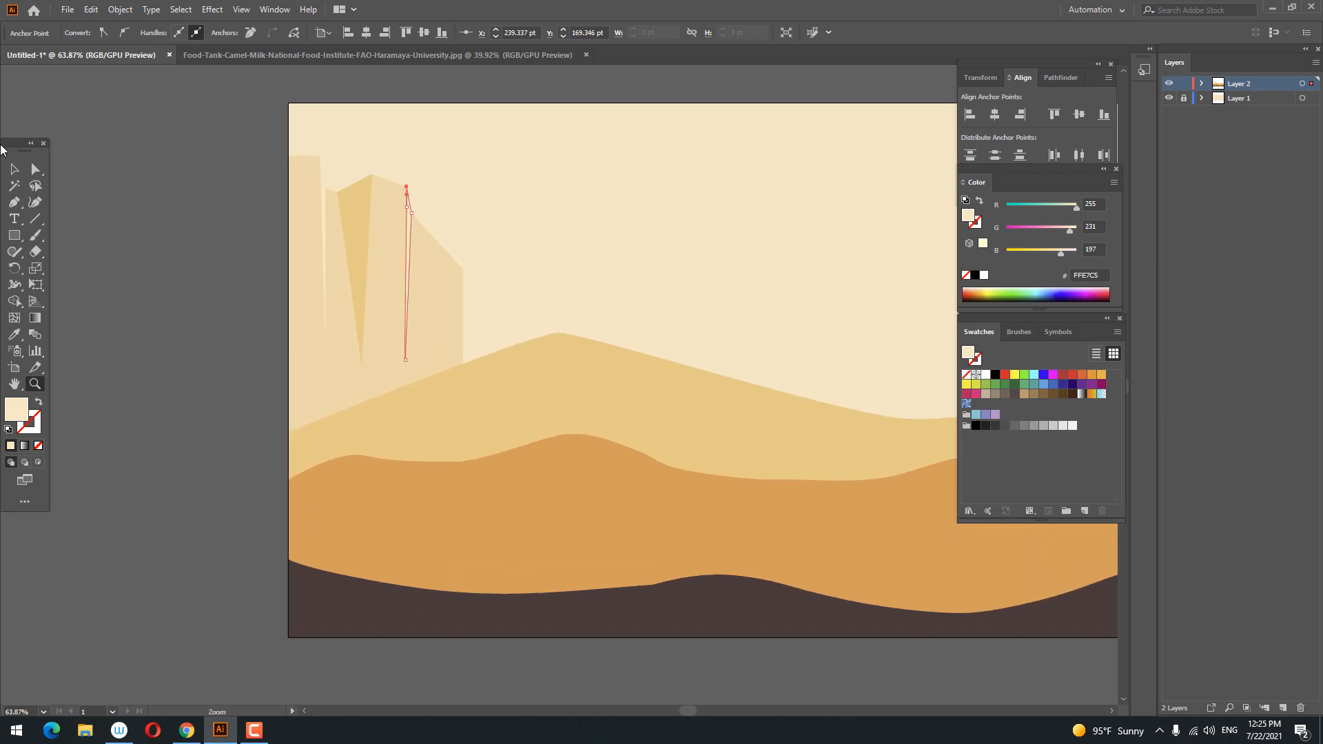
{"action": "left_click", "coordinate": [17, 168]}
{"action": "left_click", "coordinate": [212, 262]}
Draw a closed, jagged light beige shape over the cliff's lower right edge, extending down past the dune tops, to carve its profile.
{"action": "left_click_drag", "start_coordinate": [212, 262], "coordinate": [188, 278]}
{"action": "key", "text": "z"}
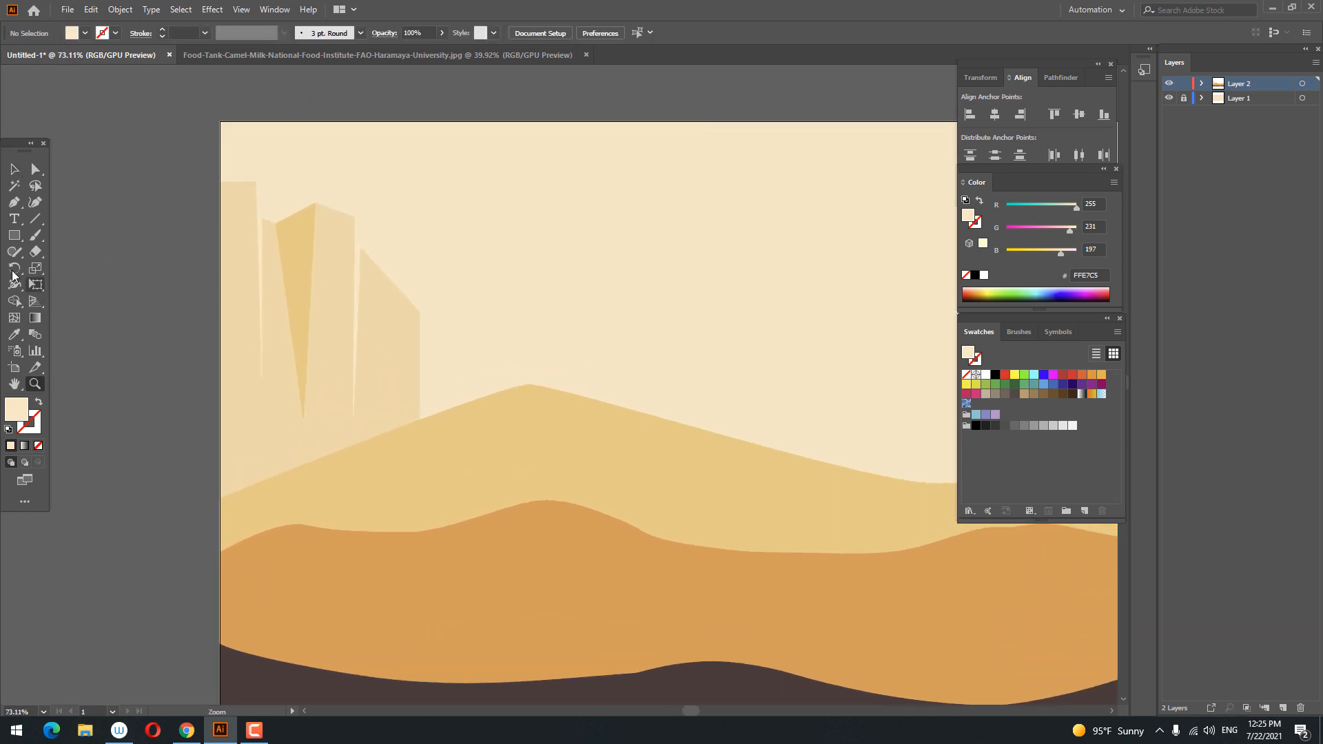
{"action": "left_click", "coordinate": [420, 312]}
{"action": "left_click", "coordinate": [408, 327]}
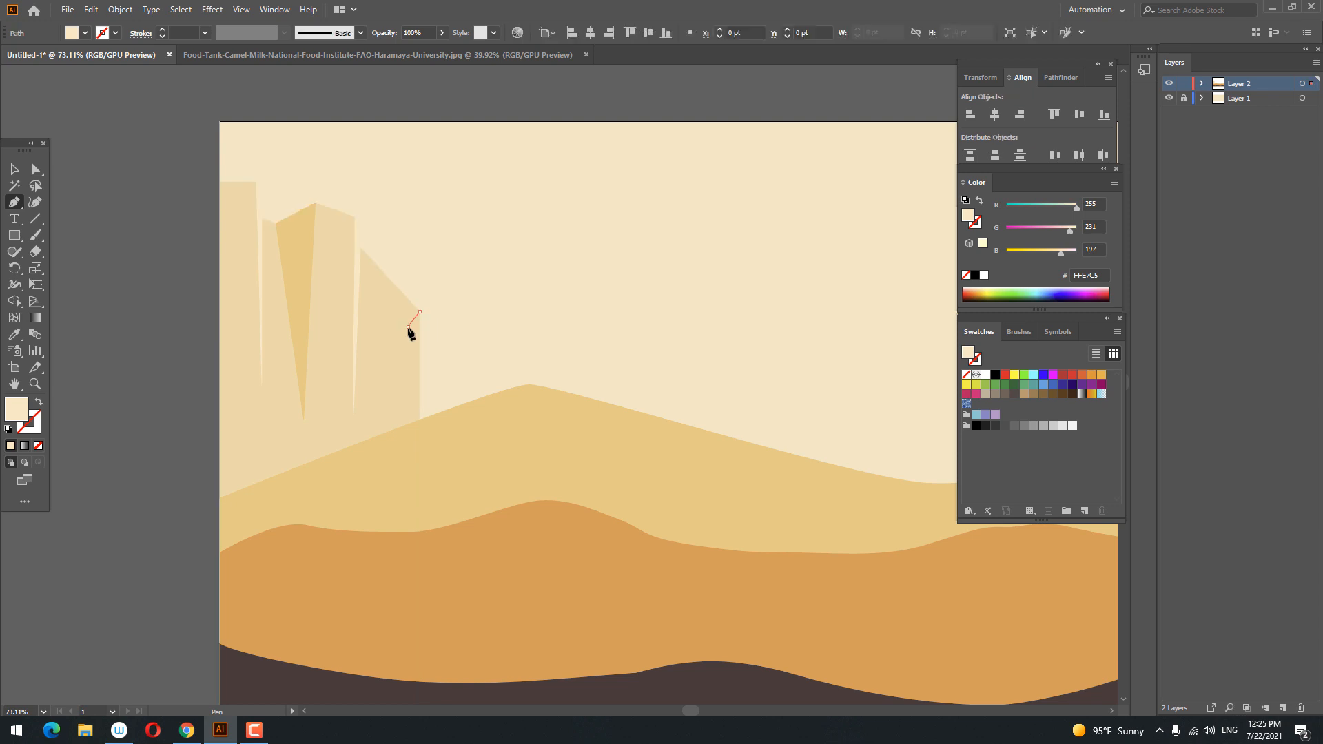
{"action": "left_click", "coordinate": [408, 358]}
{"action": "left_click", "coordinate": [384, 390]}
{"action": "left_click", "coordinate": [384, 416]}
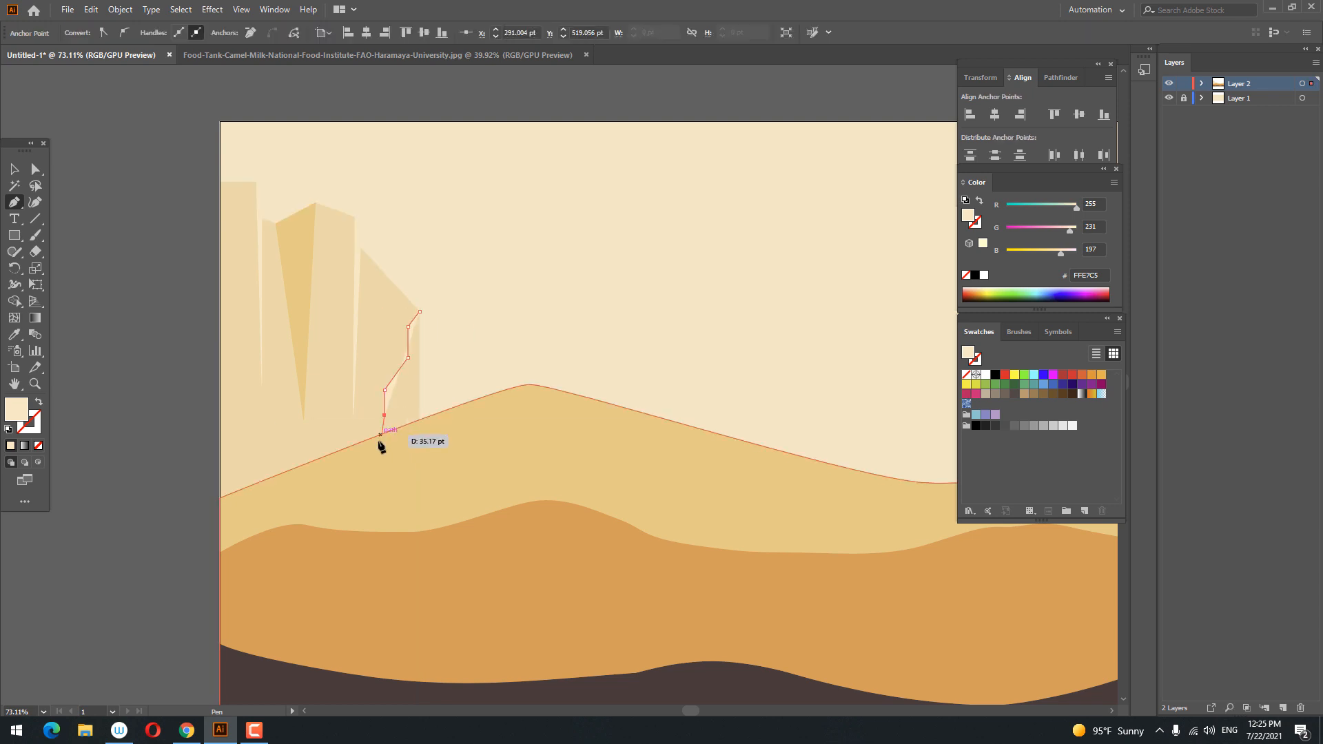
{"action": "left_click", "coordinate": [375, 567]}
{"action": "left_click", "coordinate": [421, 554]}
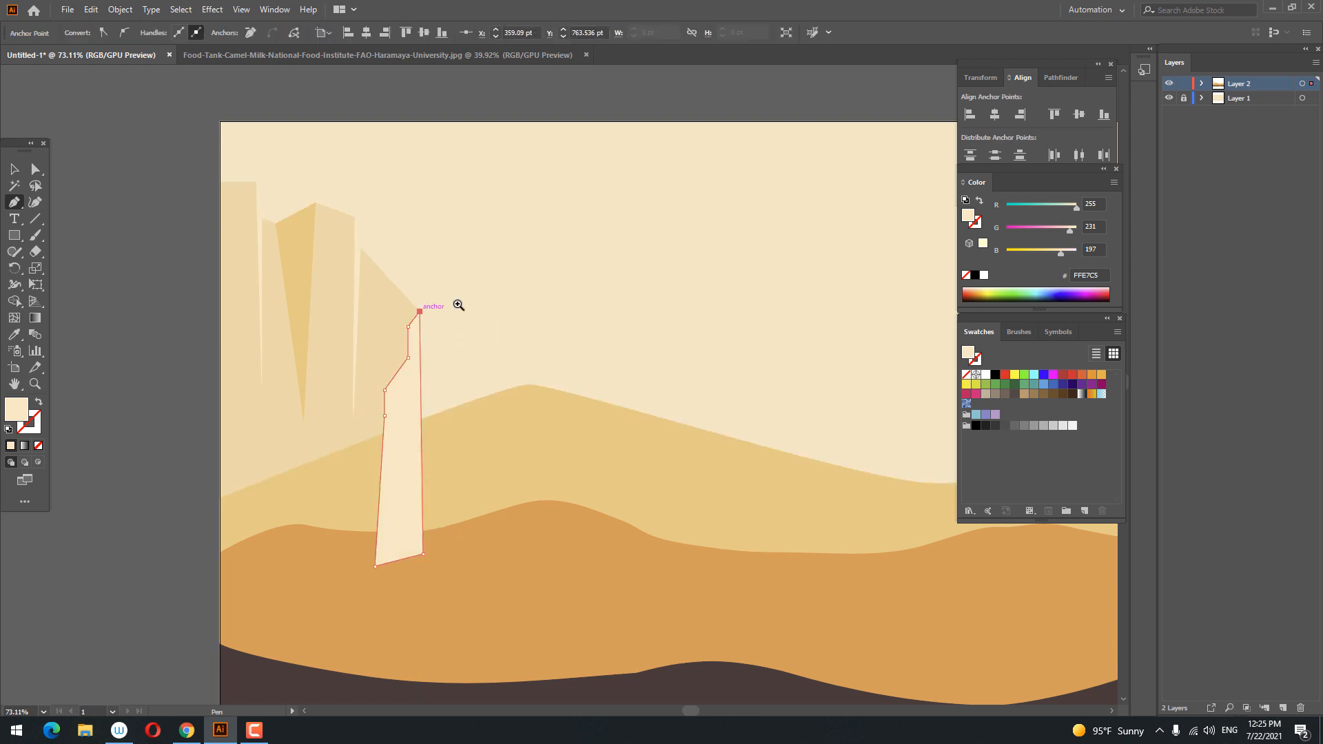
Select the cliff together with its crack, wedge and edge shapes and send them all to the back.
{"action": "left_click_drag", "start_coordinate": [459, 305], "coordinate": [117, 270]}
{"action": "left_click", "coordinate": [16, 170]}
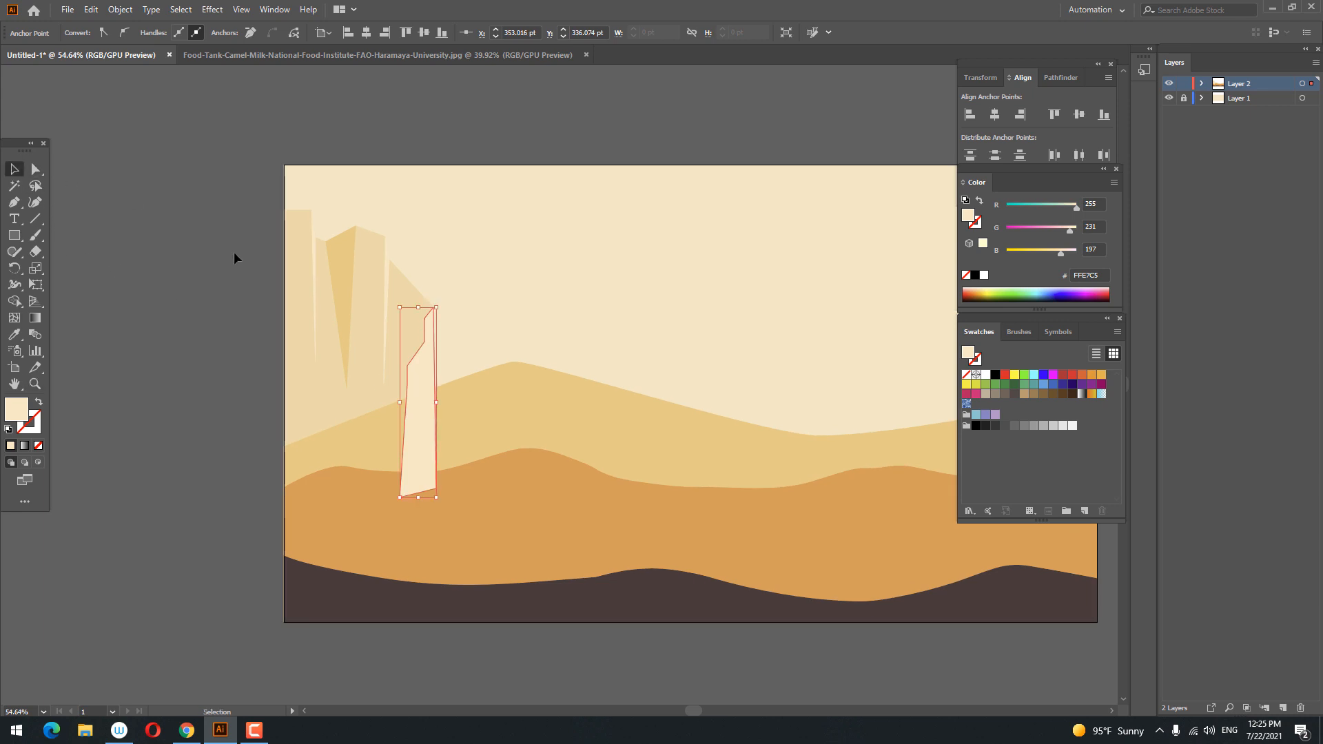
{"action": "right_click", "coordinate": [433, 357]}
{"action": "mouse_move", "coordinate": [496, 552]}
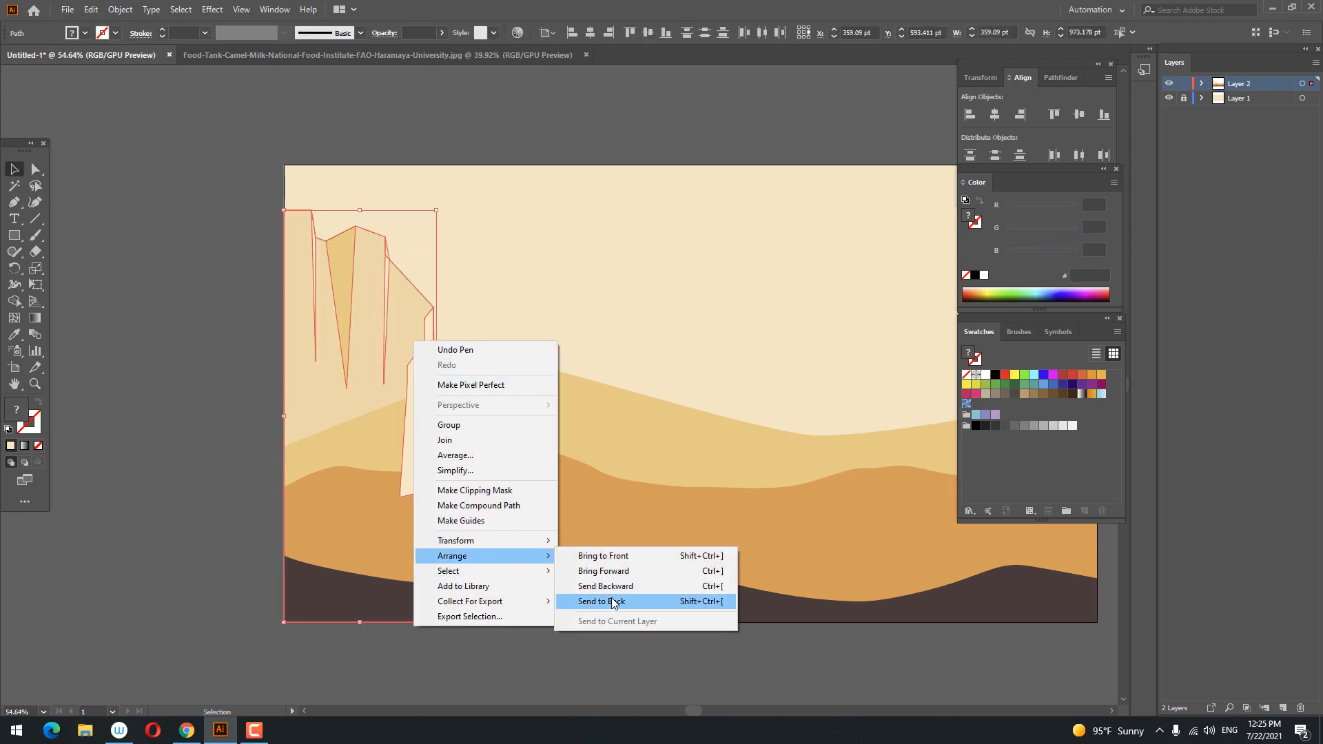
{"action": "left_click", "coordinate": [612, 602]}
{"action": "left_click_drag", "start_coordinate": [521, 349], "coordinate": [426, 390]}
{"action": "scroll", "coordinate": [411, 369], "scroll_direction": "right", "scroll_amount": 3}
{"action": "left_click", "coordinate": [20, 166]}
{"action": "left_click", "coordinate": [424, 172]}
Draw a light beige circle about 350 pt in diameter over the dip in the back dune with the Ellipse tool.
{"action": "key", "text": "z"}
{"action": "left_click_drag", "start_coordinate": [563, 290], "coordinate": [605, 298]}
{"action": "left_click_drag", "start_coordinate": [549, 365], "coordinate": [648, 350]}
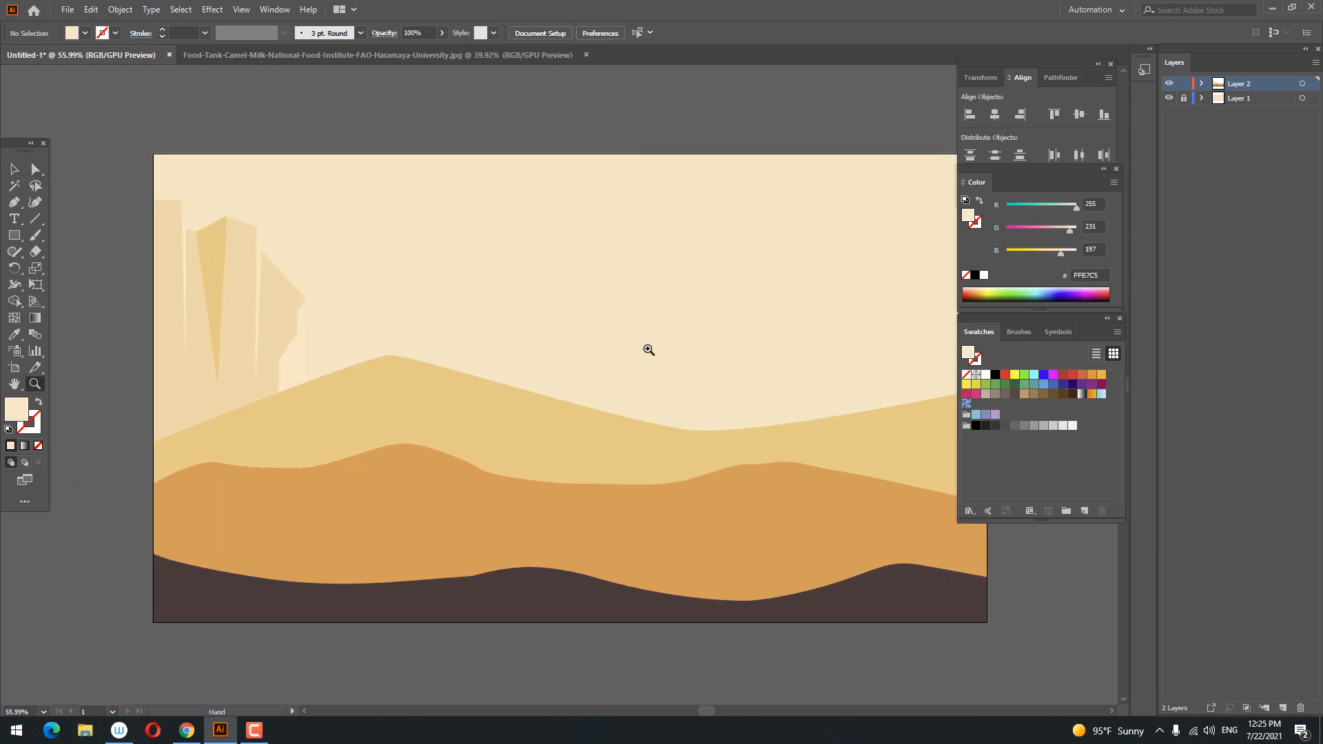
{"action": "left_click_drag", "start_coordinate": [596, 450], "coordinate": [632, 451]}
{"action": "left_click_drag", "start_coordinate": [93, 484], "coordinate": [176, 417]}
{"action": "left_click_drag", "start_coordinate": [376, 392], "coordinate": [94, 562]}
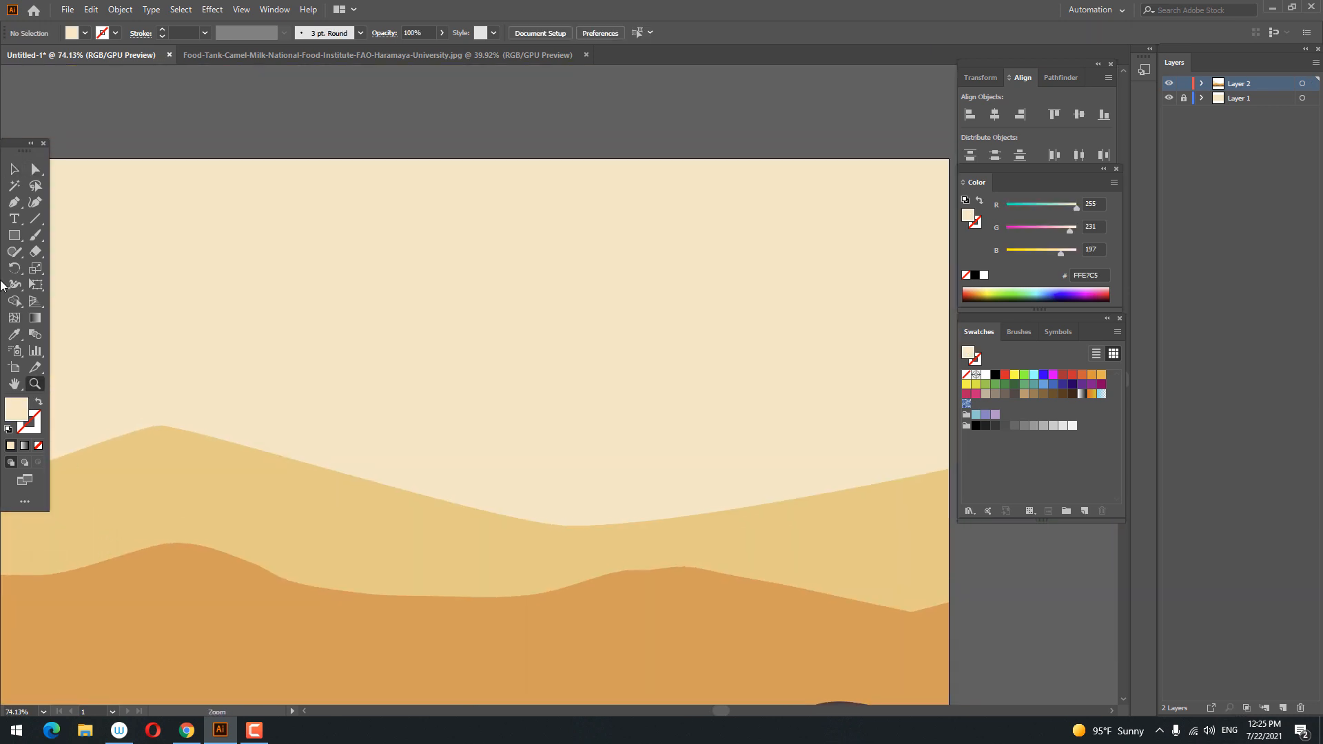
{"action": "mouse_move", "coordinate": [13, 219]}
{"action": "left_mouse_down"}
{"action": "mouse_move", "coordinate": [17, 239]}
{"action": "mouse_move", "coordinate": [72, 268]}
{"action": "left_mouse_up"}
{"action": "left_click_drag", "start_coordinate": [438, 452], "coordinate": [627, 641]}
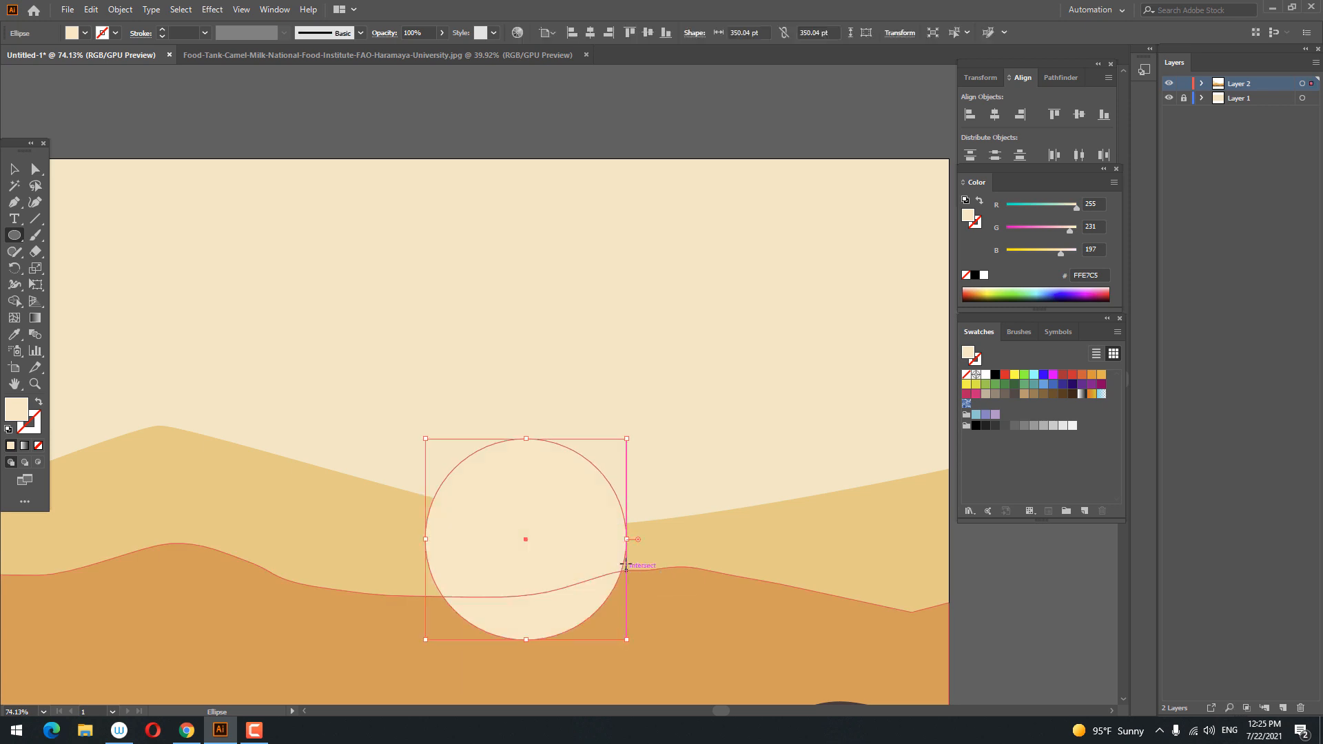
Move the circle up into the dip of the back dune, send it to the back behind the dunes, and keep it selected.
{"action": "key", "text": "z"}
{"action": "mouse_move", "coordinate": [563, 464]}
{"action": "left_mouse_down"}
{"action": "mouse_move", "coordinate": [410, 453]}
{"action": "mouse_move", "coordinate": [462, 455]}
{"action": "left_mouse_up"}
{"action": "key", "text": "v"}
{"action": "left_click_drag", "start_coordinate": [578, 518], "coordinate": [595, 475]}
{"action": "right_click", "coordinate": [595, 476]}
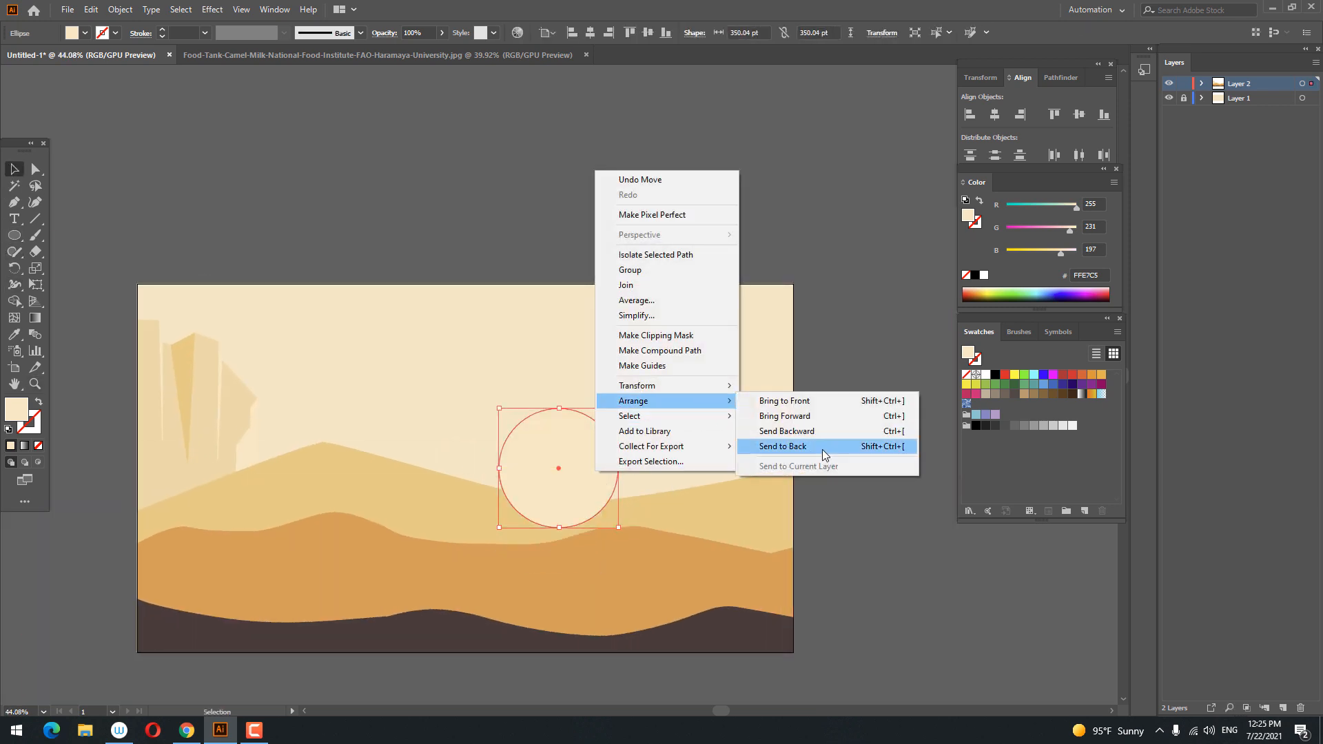
{"action": "left_click", "coordinate": [827, 448]}
{"action": "left_click", "coordinate": [870, 551]}
{"action": "left_click_drag", "start_coordinate": [841, 533], "coordinate": [870, 465]}
{"action": "left_click", "coordinate": [591, 395]}
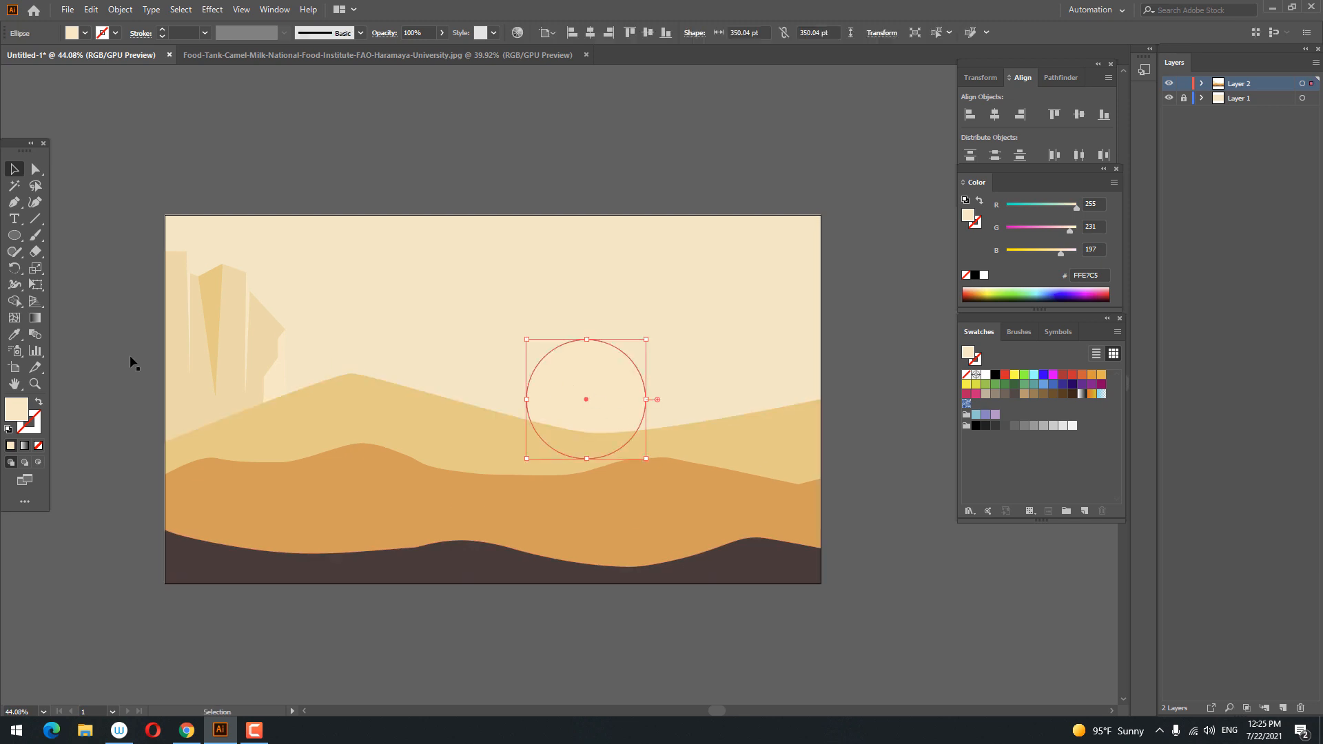
Change the sun circle's fill to the off-white FFF8F0.
{"action": "double_click", "coordinate": [15, 416]}
{"action": "left_click", "coordinate": [740, 158]}
{"action": "left_click", "coordinate": [1059, 160]}
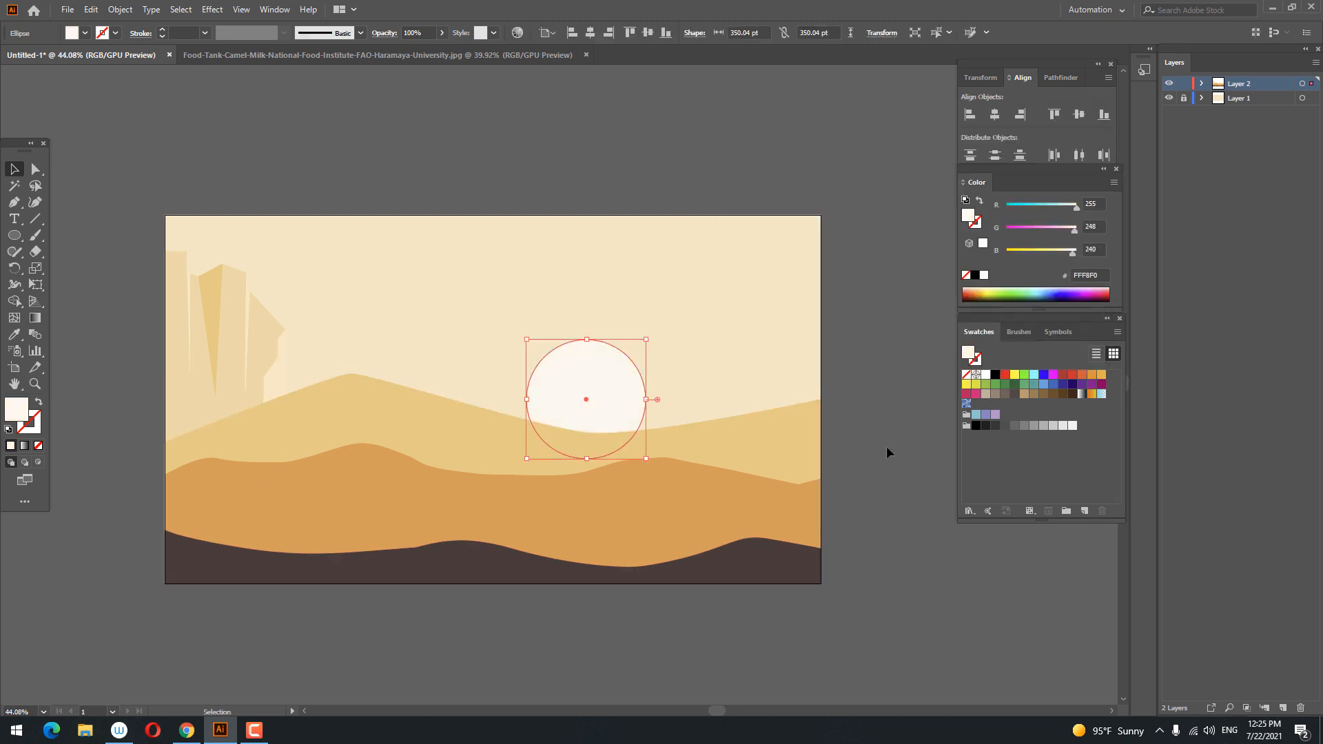
Duplicate the sun circle in place and enlarge the copy from its centre to about 558 pt in diameter.
{"action": "left_click", "coordinate": [92, 10]}
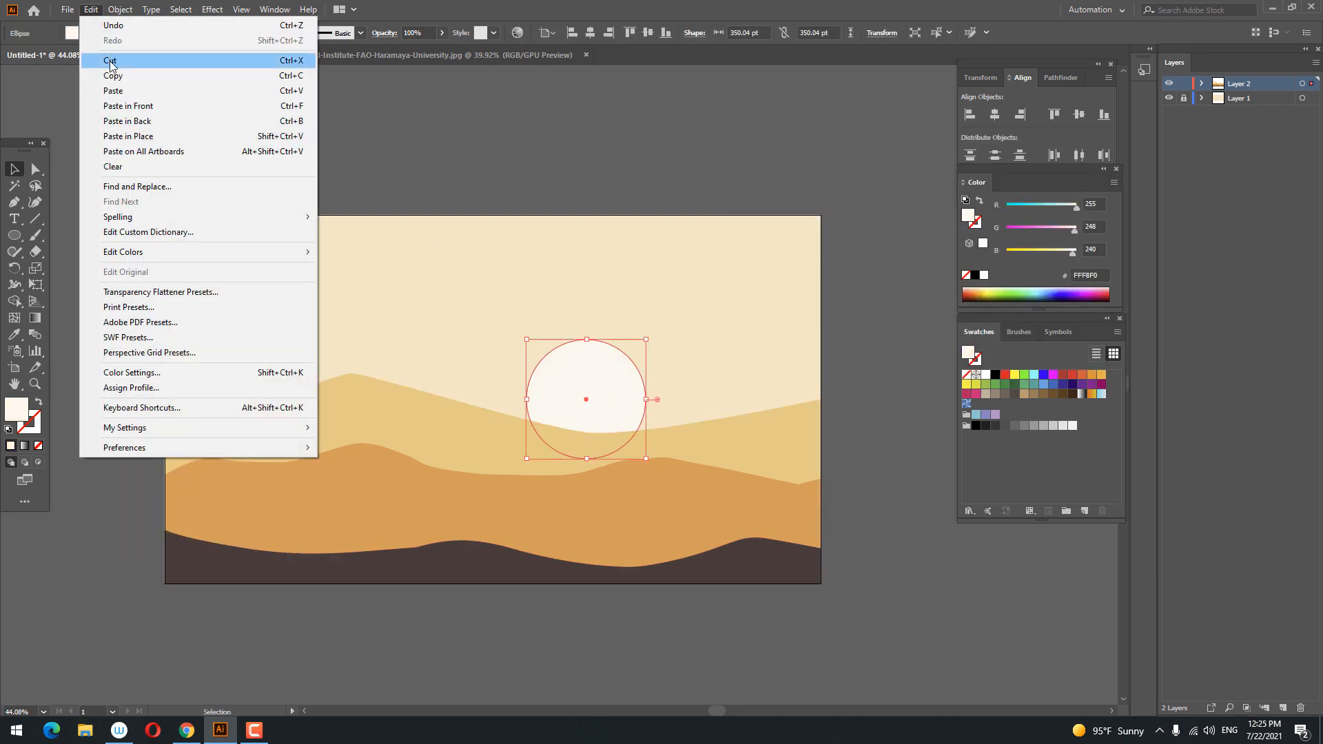
{"action": "left_click", "coordinate": [113, 75]}
{"action": "left_click", "coordinate": [92, 10]}
{"action": "left_click", "coordinate": [128, 105]}
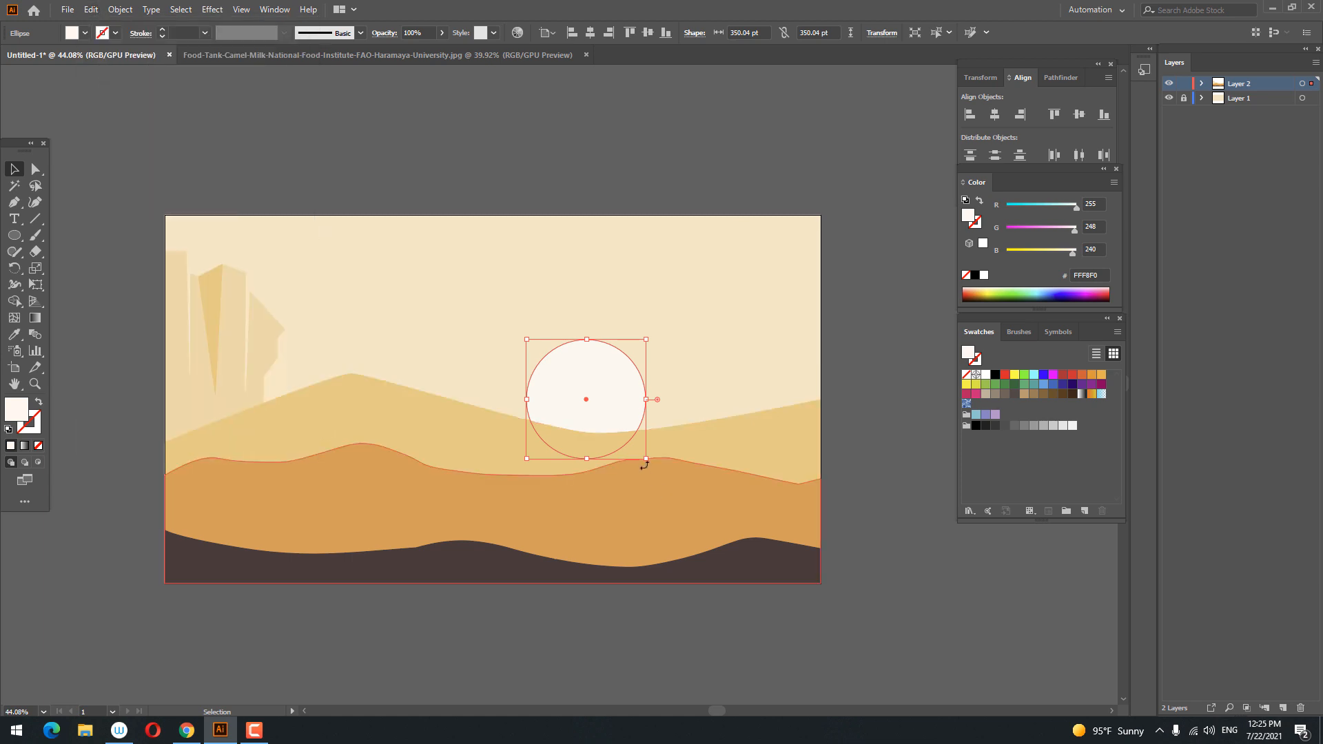
{"action": "left_click_drag", "start_coordinate": [648, 458], "coordinate": [682, 494]}
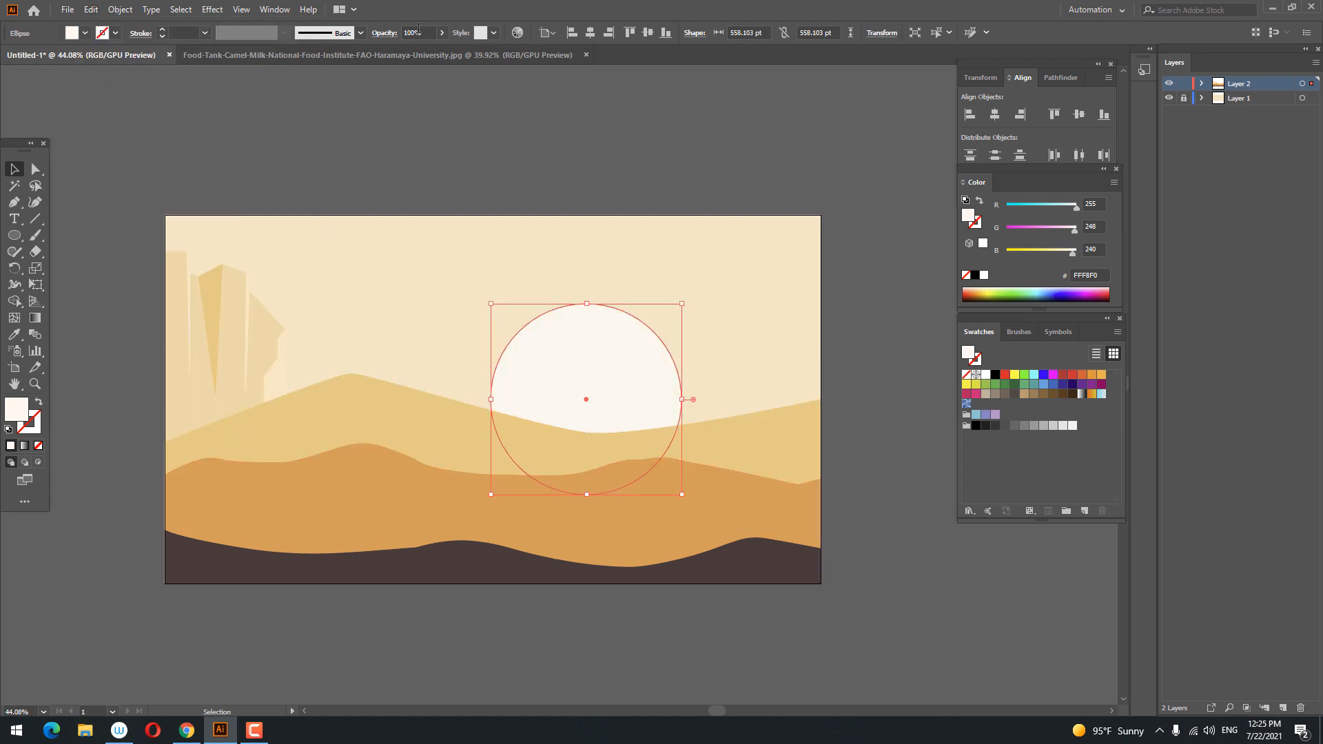
Lower the enlarged circle's opacity to 35% and send it to the back behind the sun.
{"action": "type", "text": "35"}
{"action": "key", "text": "Return"}
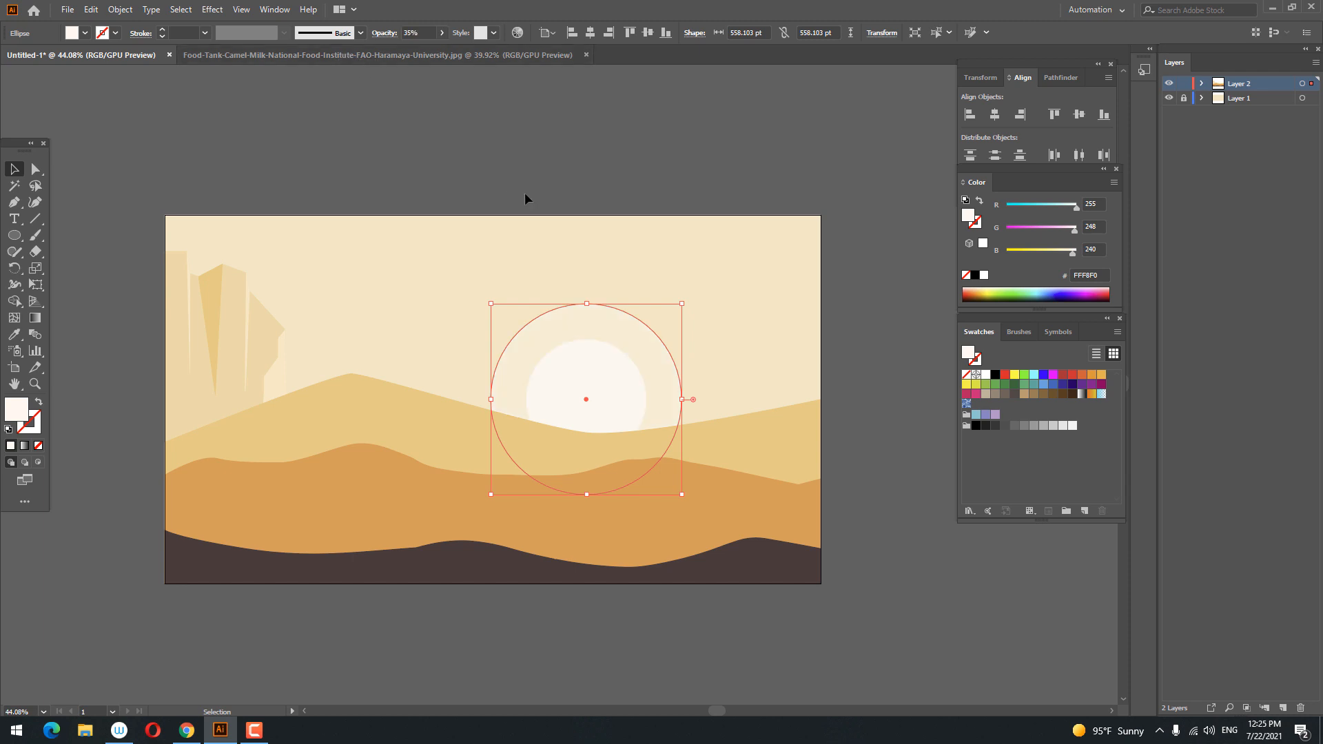
{"action": "right_click", "coordinate": [632, 379]}
{"action": "mouse_move", "coordinate": [730, 607]}
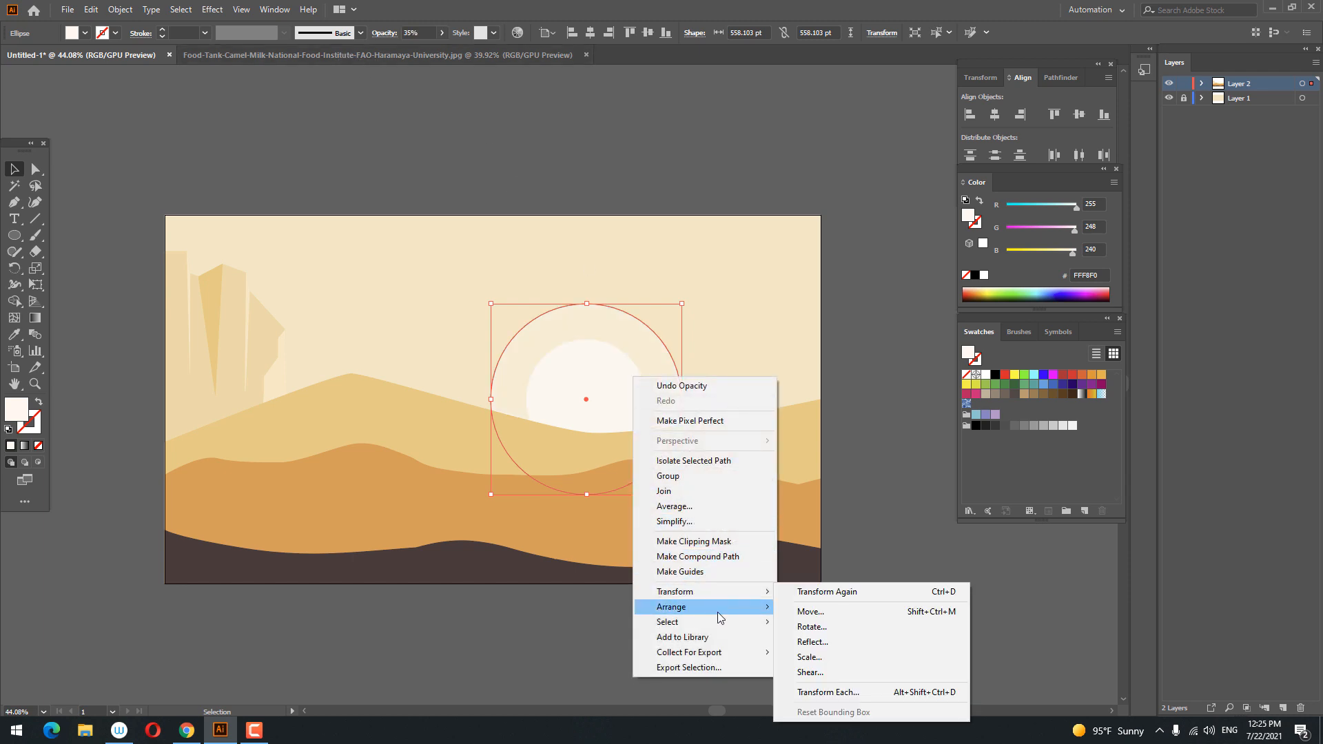
{"action": "left_click", "coordinate": [855, 653]}
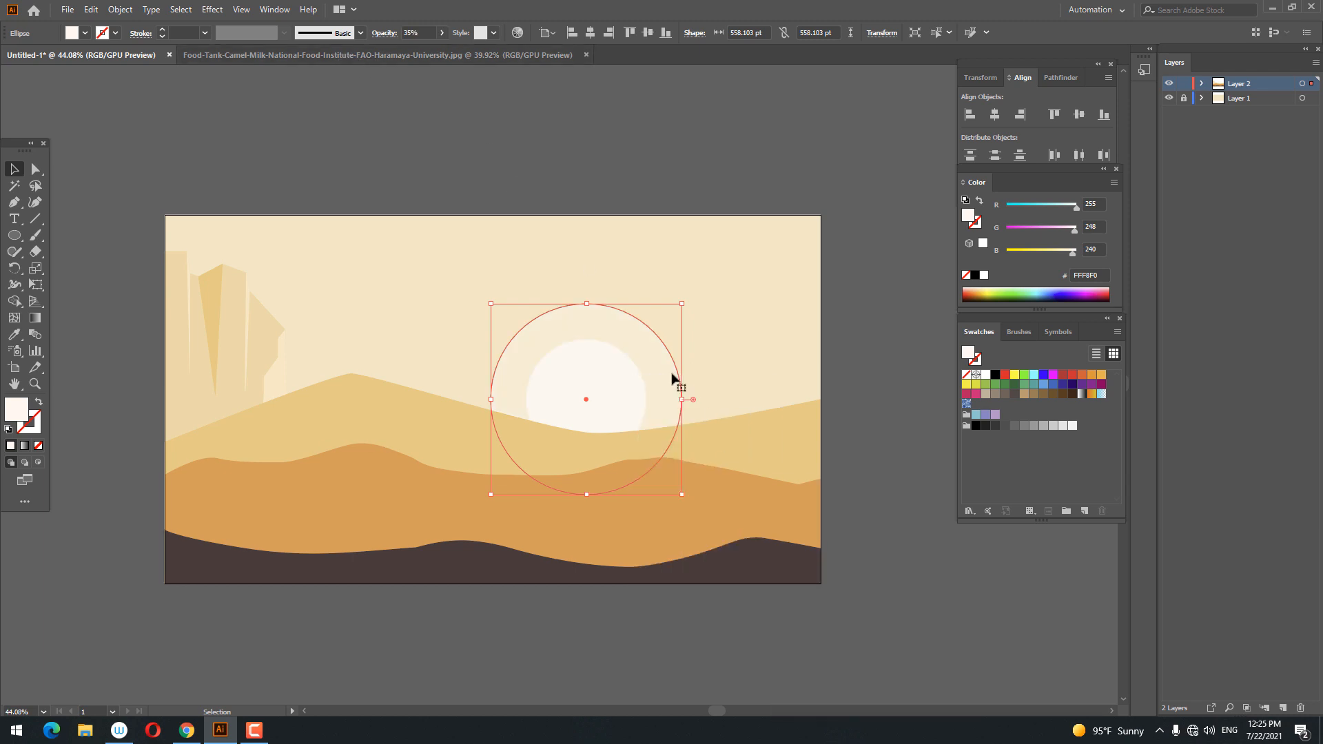
Duplicate the translucent halo circle in place and enlarge the copy from its centre to about 764 pt.
{"action": "left_click", "coordinate": [91, 10]}
{"action": "left_click", "coordinate": [113, 75]}
{"action": "left_click", "coordinate": [91, 10]}
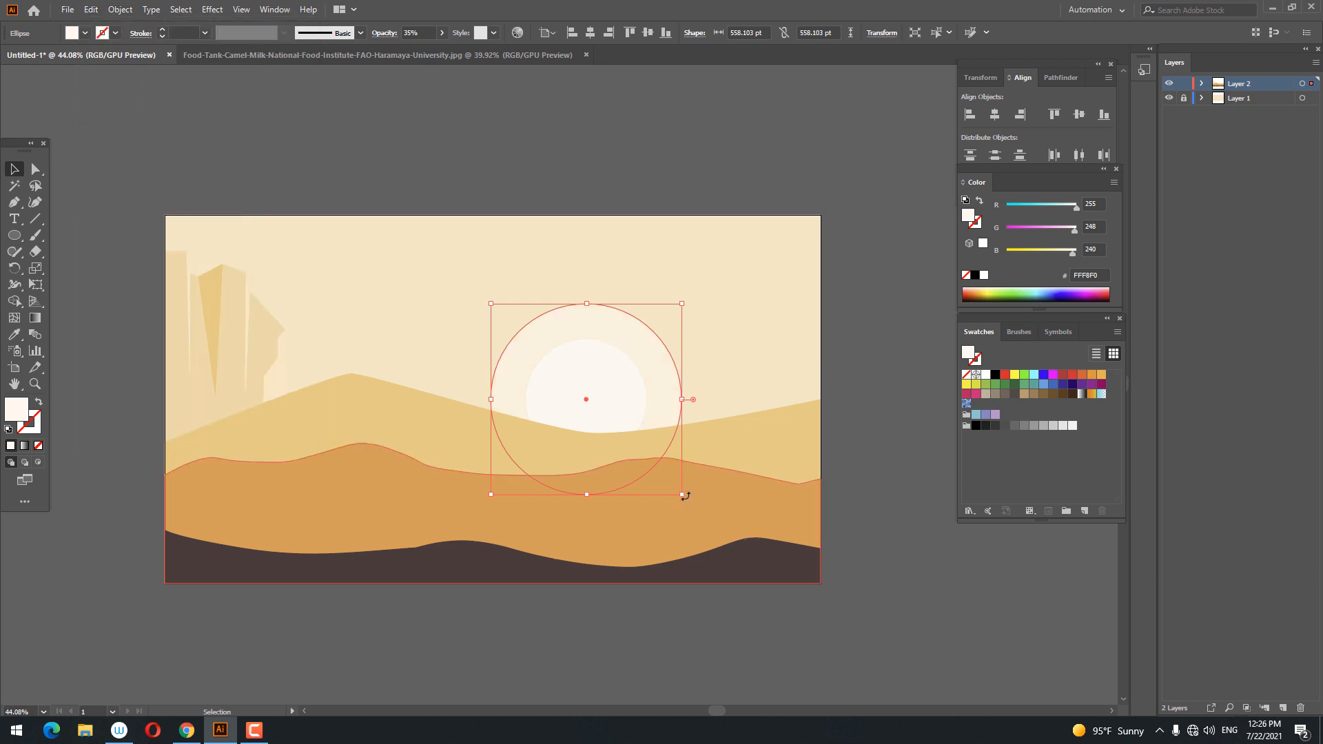
{"action": "left_click_drag", "start_coordinate": [685, 496], "coordinate": [725, 529]}
Copy the 764 pt halo, paste it in back, enlarge it from its centre to about 1002 pt, and deselect it.
{"action": "left_click", "coordinate": [90, 10]}
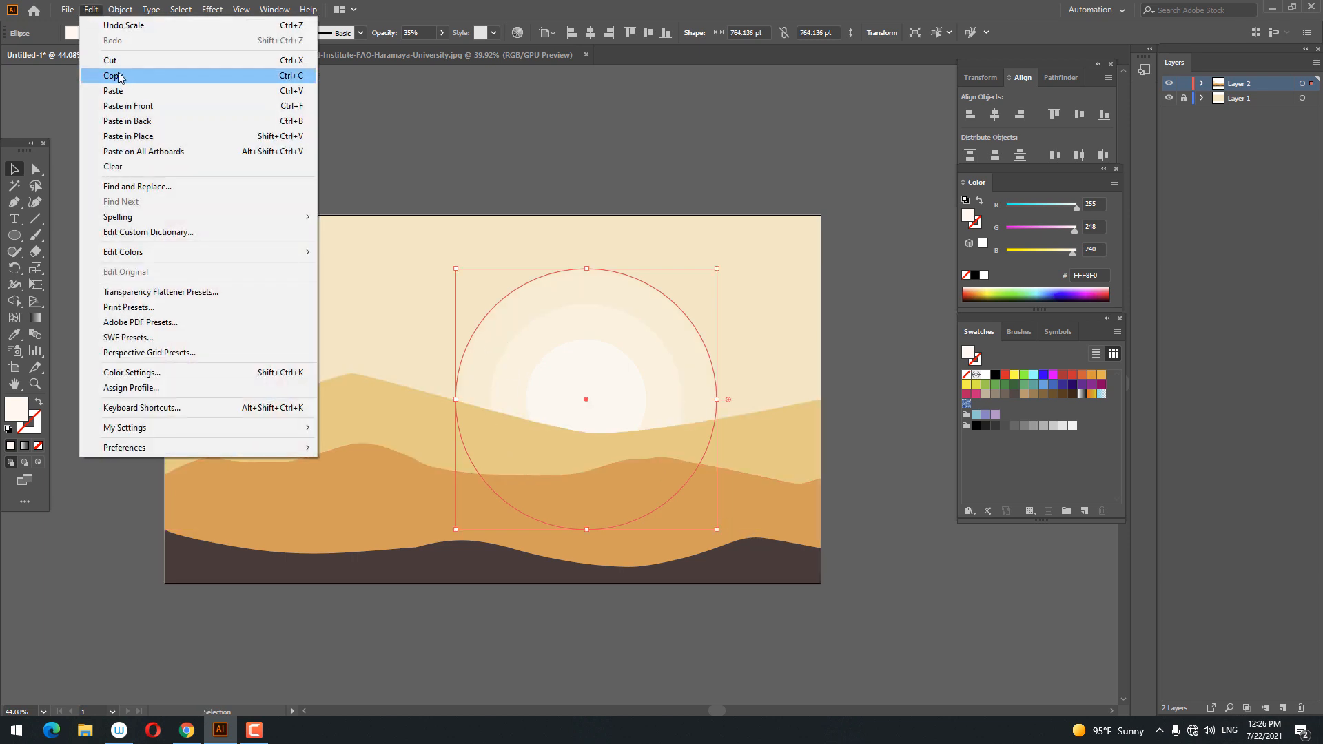
{"action": "left_click", "coordinate": [114, 76]}
{"action": "left_click", "coordinate": [90, 9]}
{"action": "left_click", "coordinate": [128, 121]}
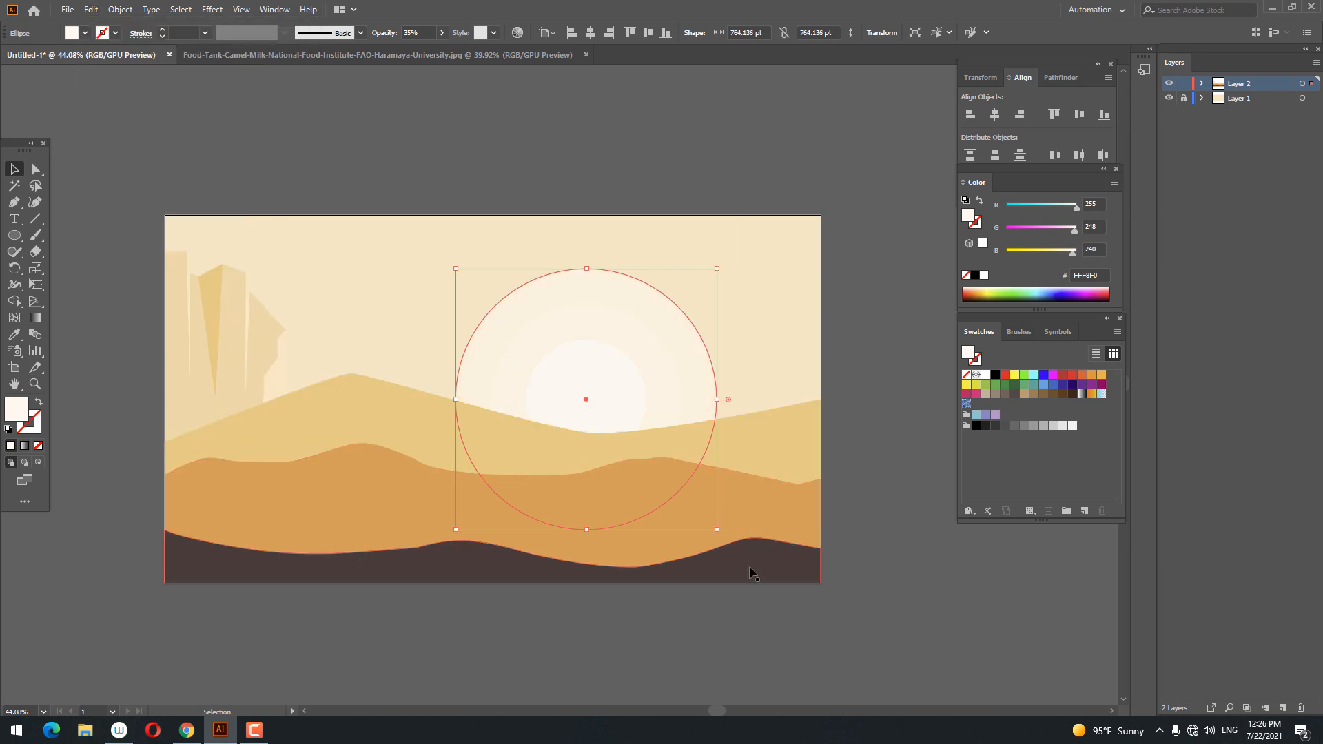
{"action": "left_click_drag", "start_coordinate": [717, 529], "coordinate": [818, 568]}
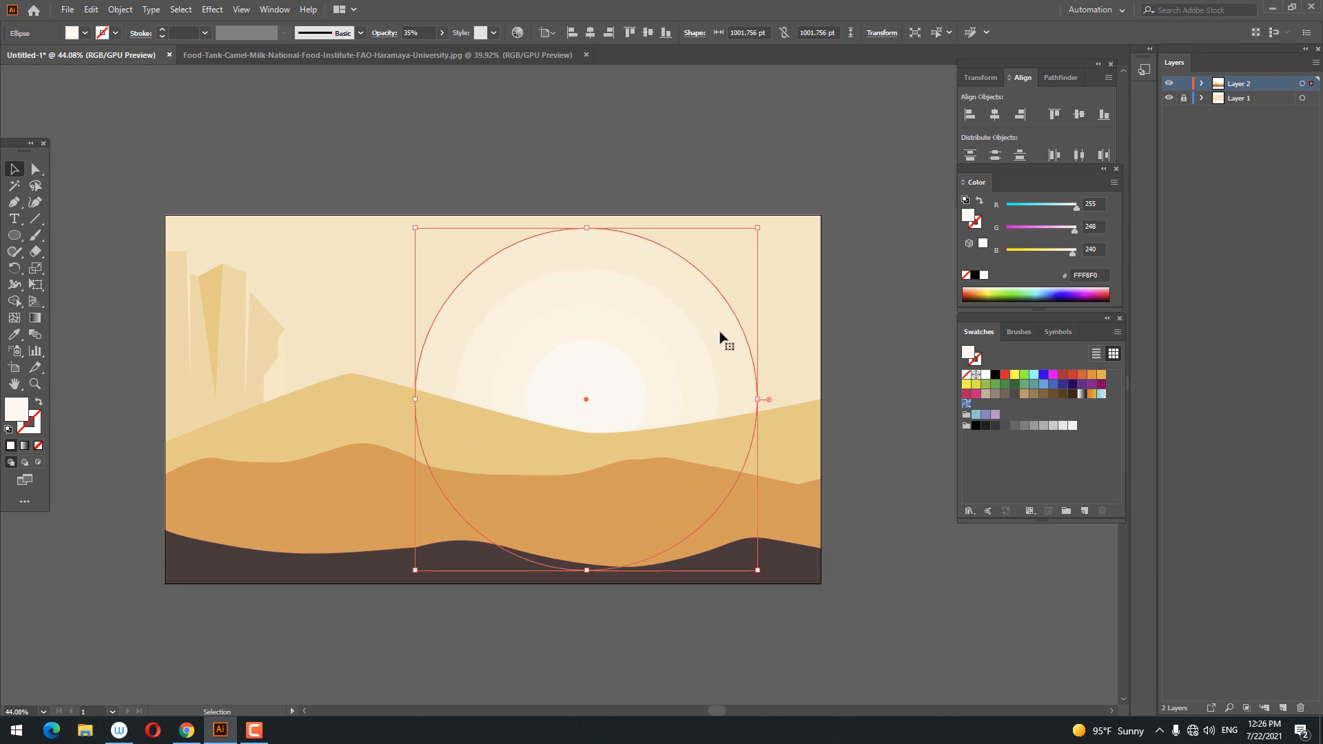
{"action": "left_click", "coordinate": [855, 373]}
Change the inner sun circle's fill to pure white, FFFFFF, and deselect it.
{"action": "key", "text": "z"}
{"action": "left_click_drag", "start_coordinate": [855, 374], "coordinate": [920, 441]}
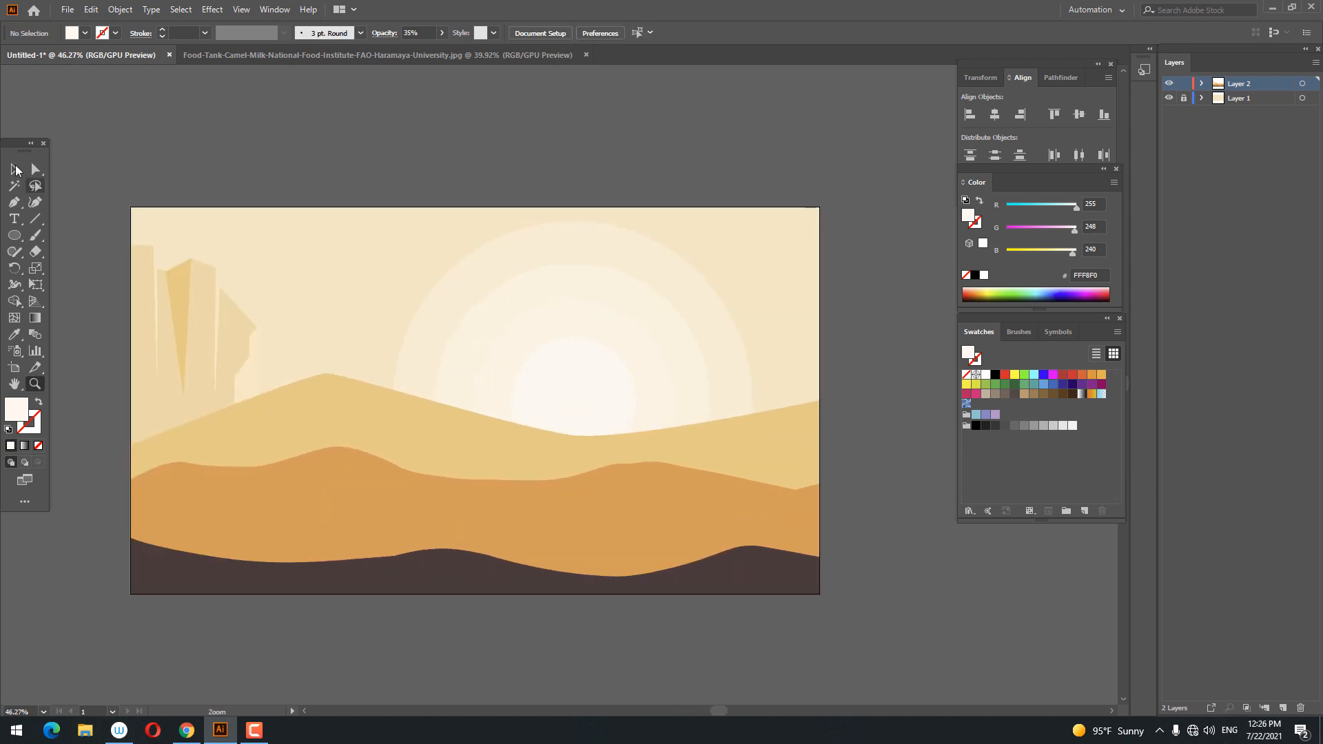
{"action": "left_click", "coordinate": [589, 384]}
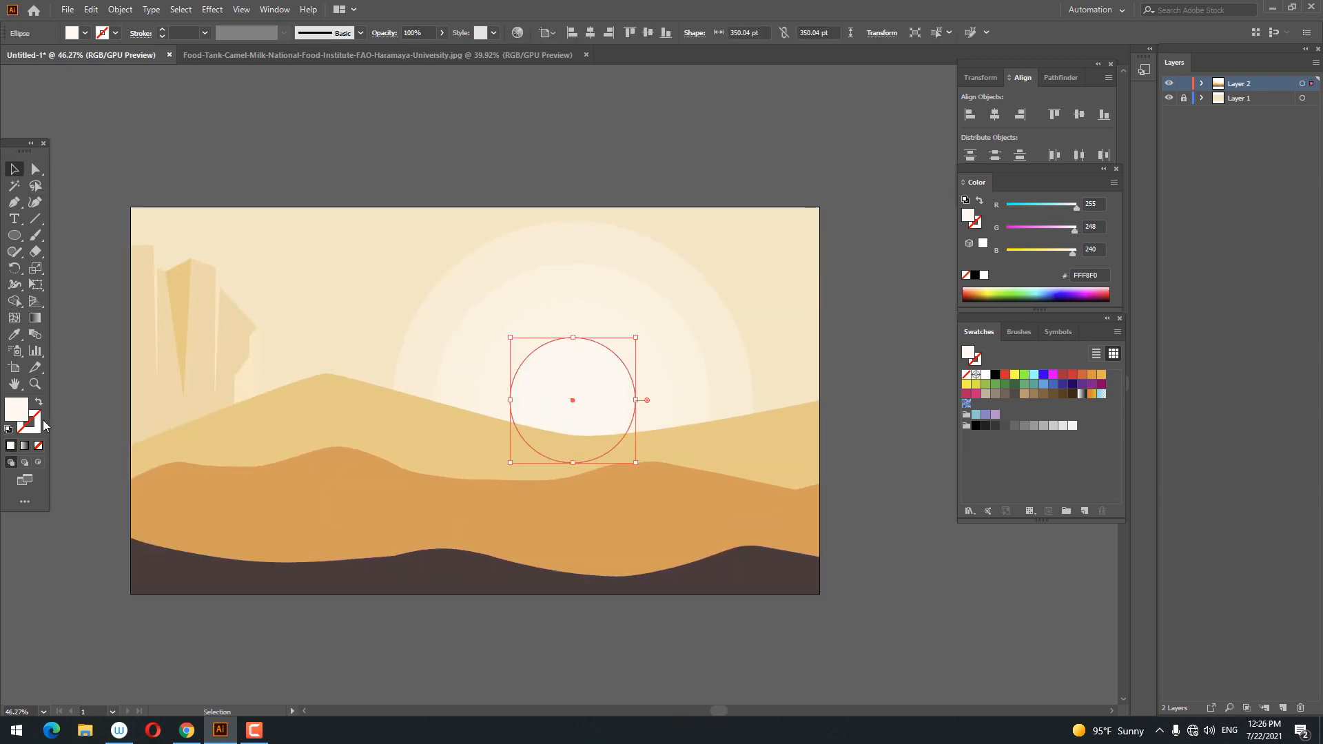
{"action": "double_click", "coordinate": [20, 415]}
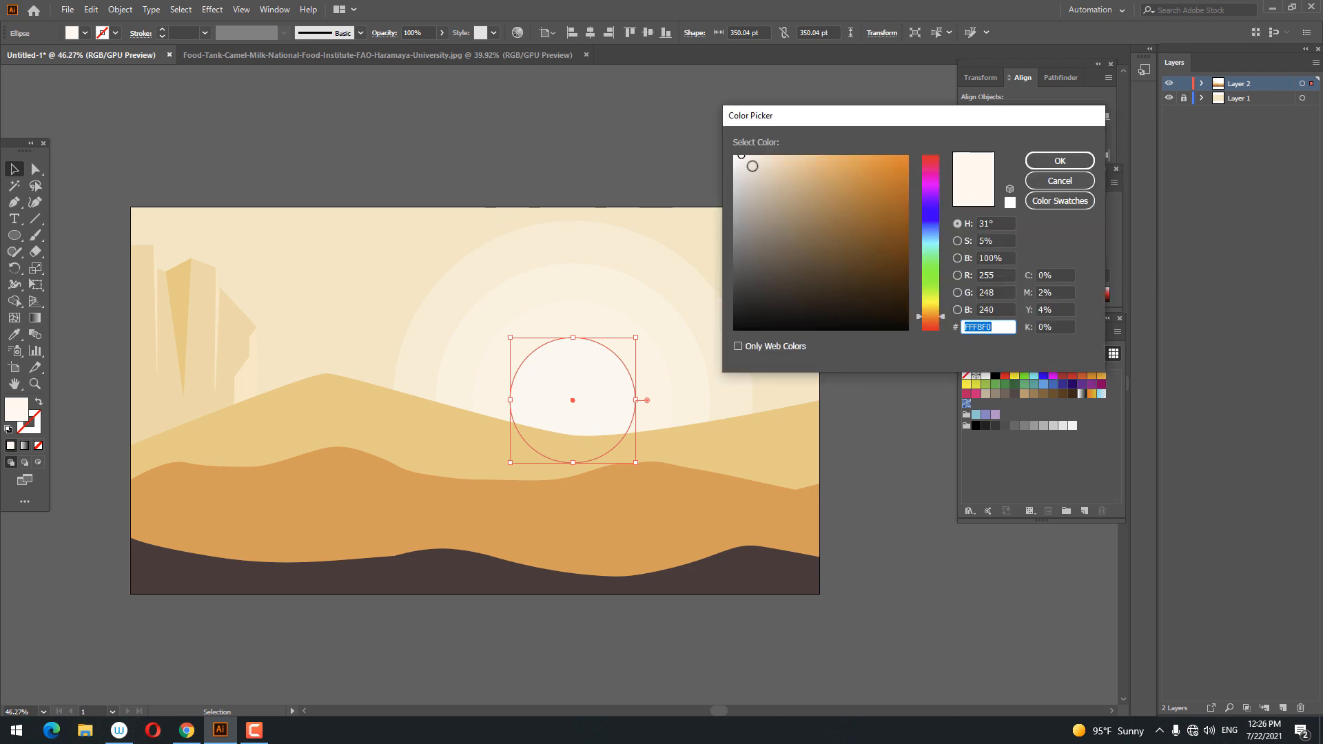
{"action": "left_click_drag", "start_coordinate": [748, 161], "coordinate": [733, 153]}
{"action": "left_click", "coordinate": [1029, 167]}
{"action": "left_click", "coordinate": [878, 467]}
Select the three halo circles around the sun together and set their opacity to 30%.
{"action": "key", "text": "z"}
{"action": "left_click_drag", "start_coordinate": [863, 420], "coordinate": [847, 420]}
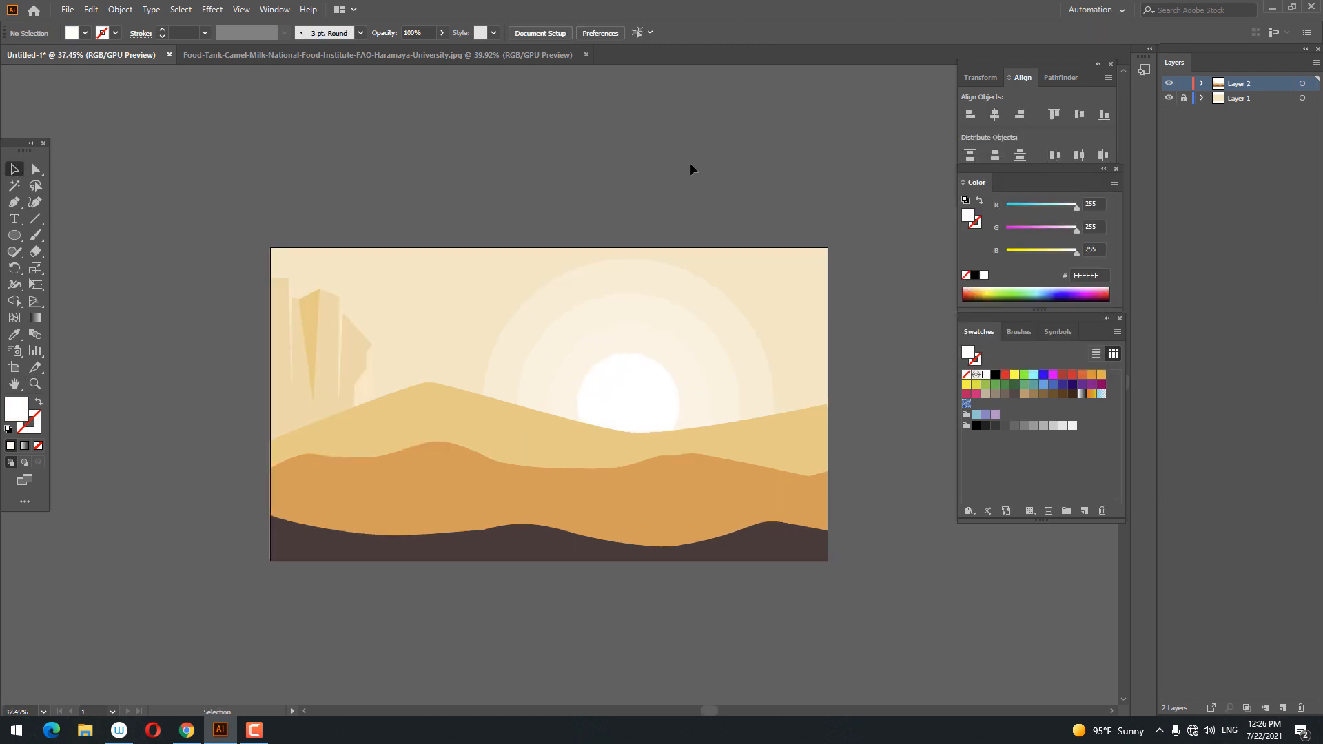
{"action": "left_click_drag", "start_coordinate": [670, 324], "coordinate": [657, 352]}
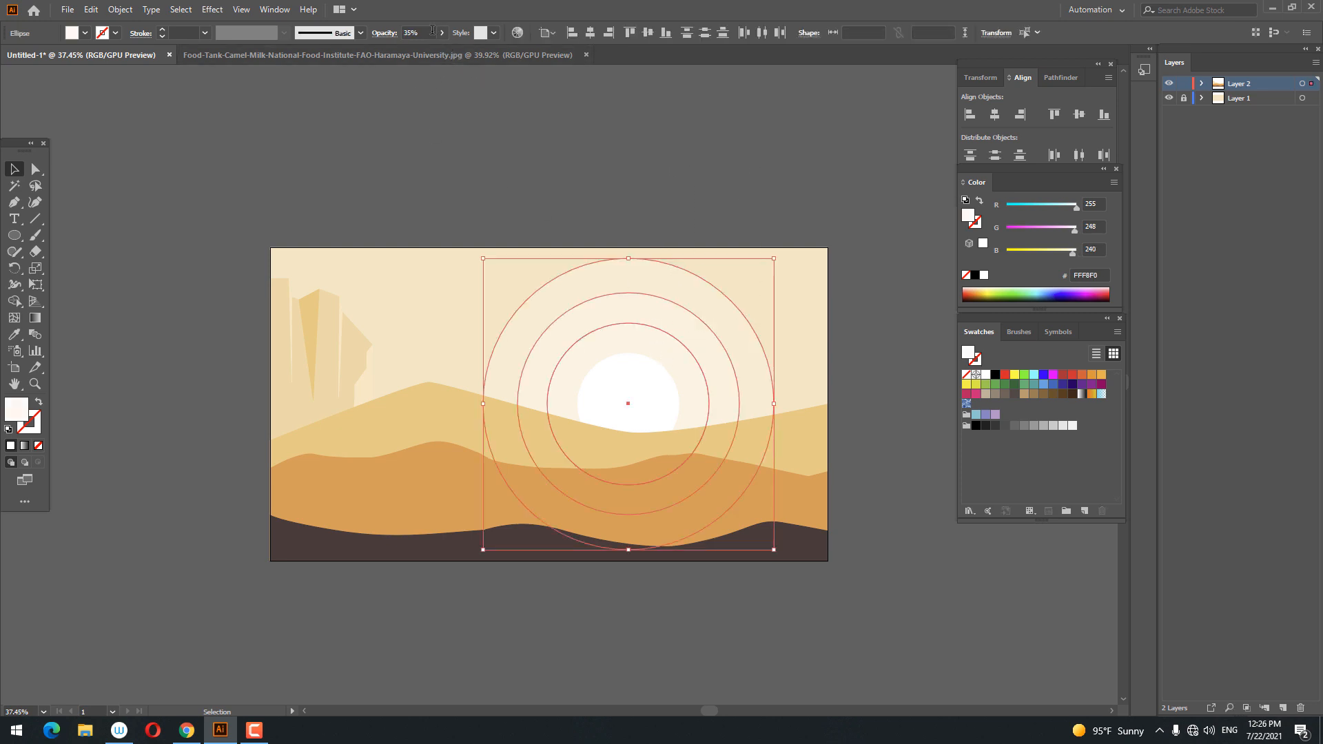
{"action": "type", "text": "30"}
{"action": "key", "text": "Return"}
{"action": "left_click", "coordinate": [854, 180]}
Draw a tall cactus with one right-hand arm below the cliff using the Pen tool, and sample the dark foreground brown 493937 for its fill.
{"action": "key", "text": "z"}
{"action": "left_click_drag", "start_coordinate": [876, 354], "coordinate": [780, 321]}
{"action": "left_click_drag", "start_coordinate": [724, 360], "coordinate": [709, 402]}
{"action": "left_click_drag", "start_coordinate": [649, 420], "coordinate": [654, 395]}
{"action": "left_click_drag", "start_coordinate": [548, 404], "coordinate": [580, 406]}
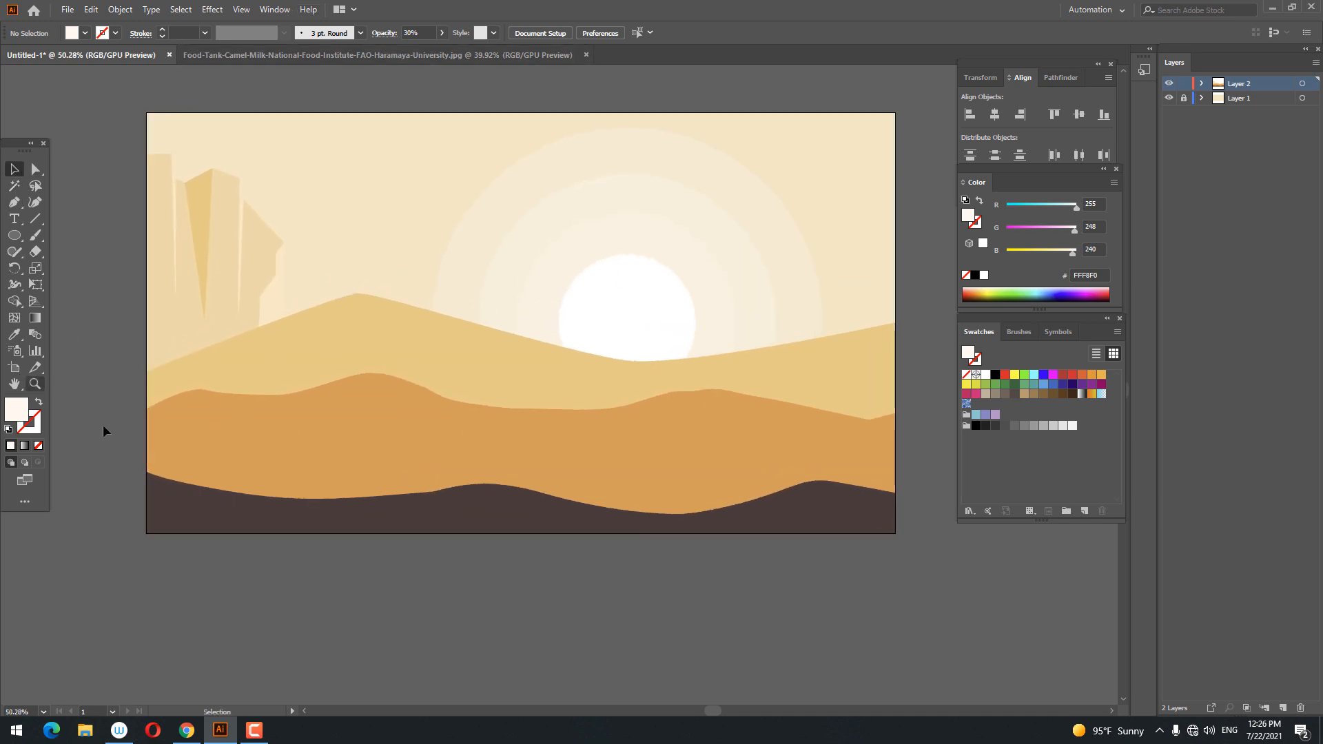
{"action": "left_click_drag", "start_coordinate": [236, 498], "coordinate": [337, 523]}
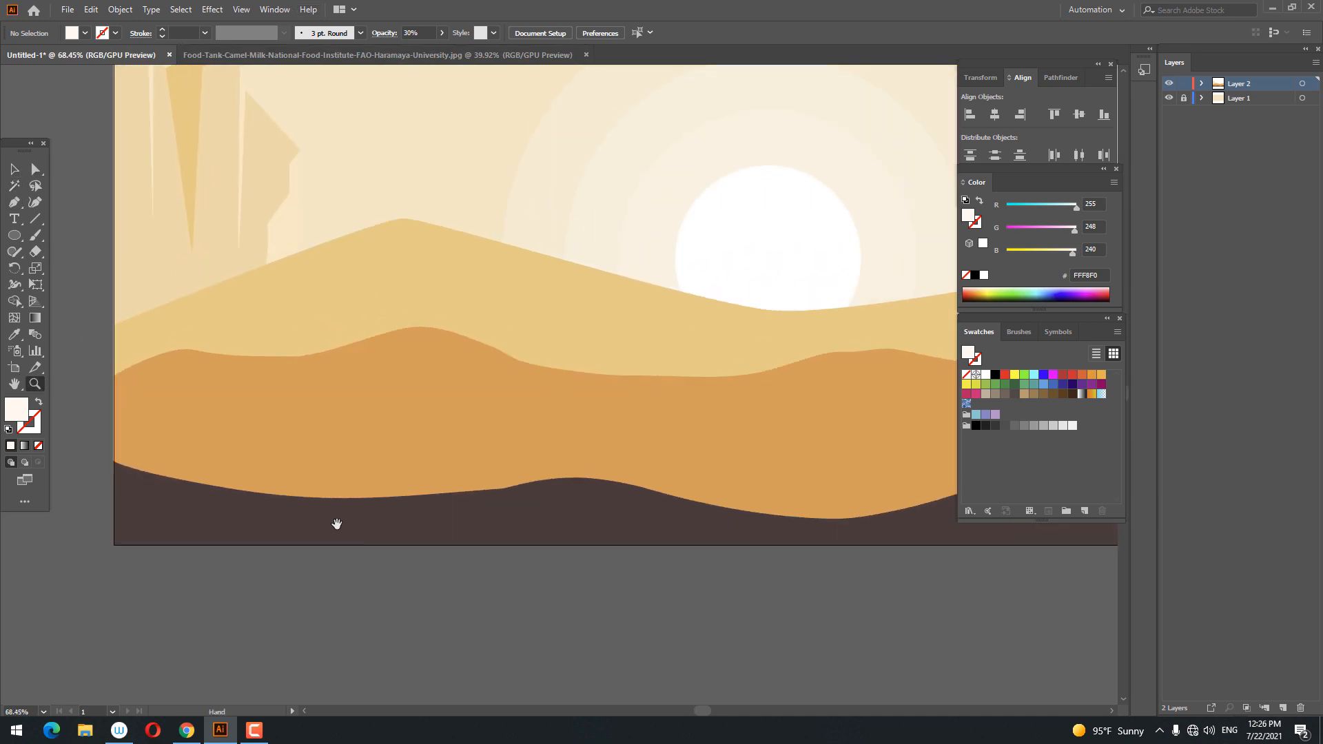
{"action": "left_click", "coordinate": [215, 511]}
{"action": "left_click_drag", "start_coordinate": [224, 328], "coordinate": [253, 359]}
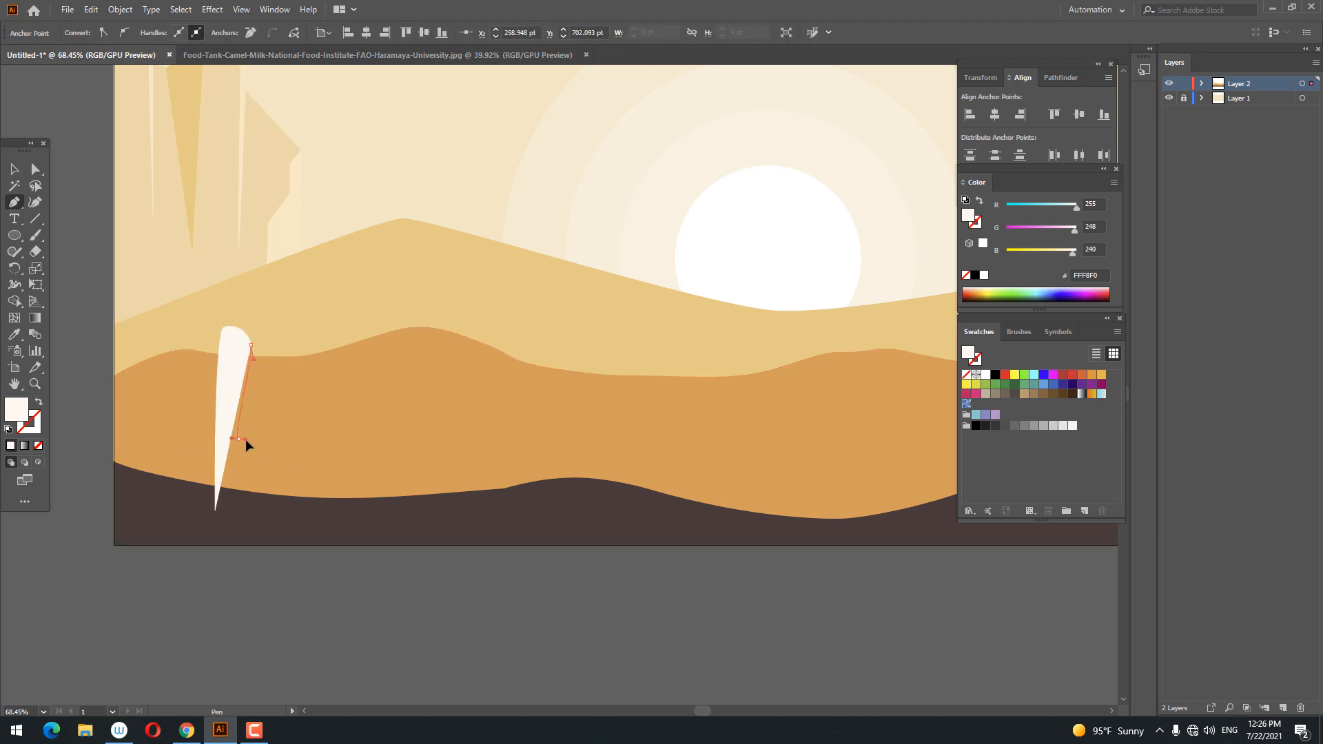
{"action": "left_click_drag", "start_coordinate": [240, 439], "coordinate": [218, 514]}
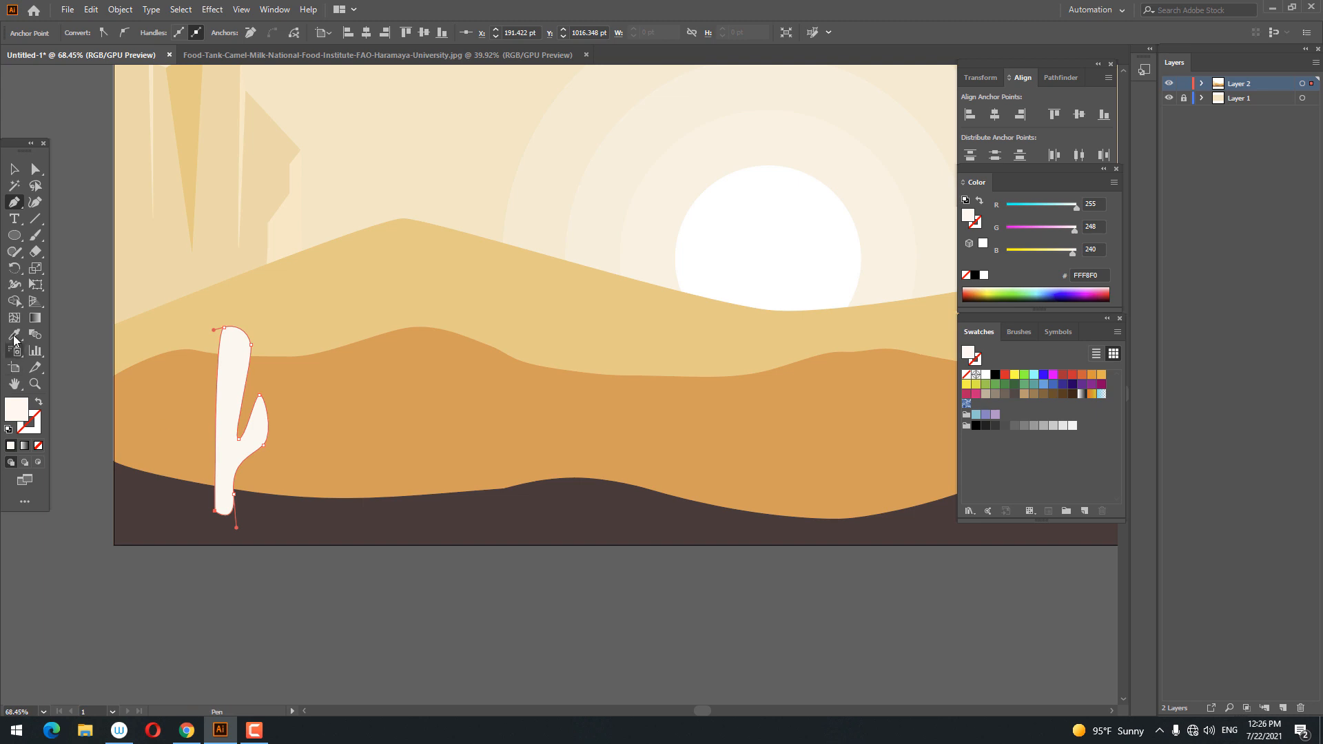
{"action": "left_click", "coordinate": [337, 518]}
Draw a small dark leaf-shaped cactus pad slanting up to the left from the dip in the foreground ground with the Pen tool.
{"action": "key", "text": "z"}
{"action": "left_click_drag", "start_coordinate": [367, 482], "coordinate": [324, 530]}
{"action": "left_click", "coordinate": [14, 204]}
{"action": "left_click_drag", "start_coordinate": [420, 528], "coordinate": [239, 500]}
{"action": "left_click_drag", "start_coordinate": [453, 536], "coordinate": [3, 563]}
{"action": "left_click_drag", "start_coordinate": [381, 511], "coordinate": [405, 507]}
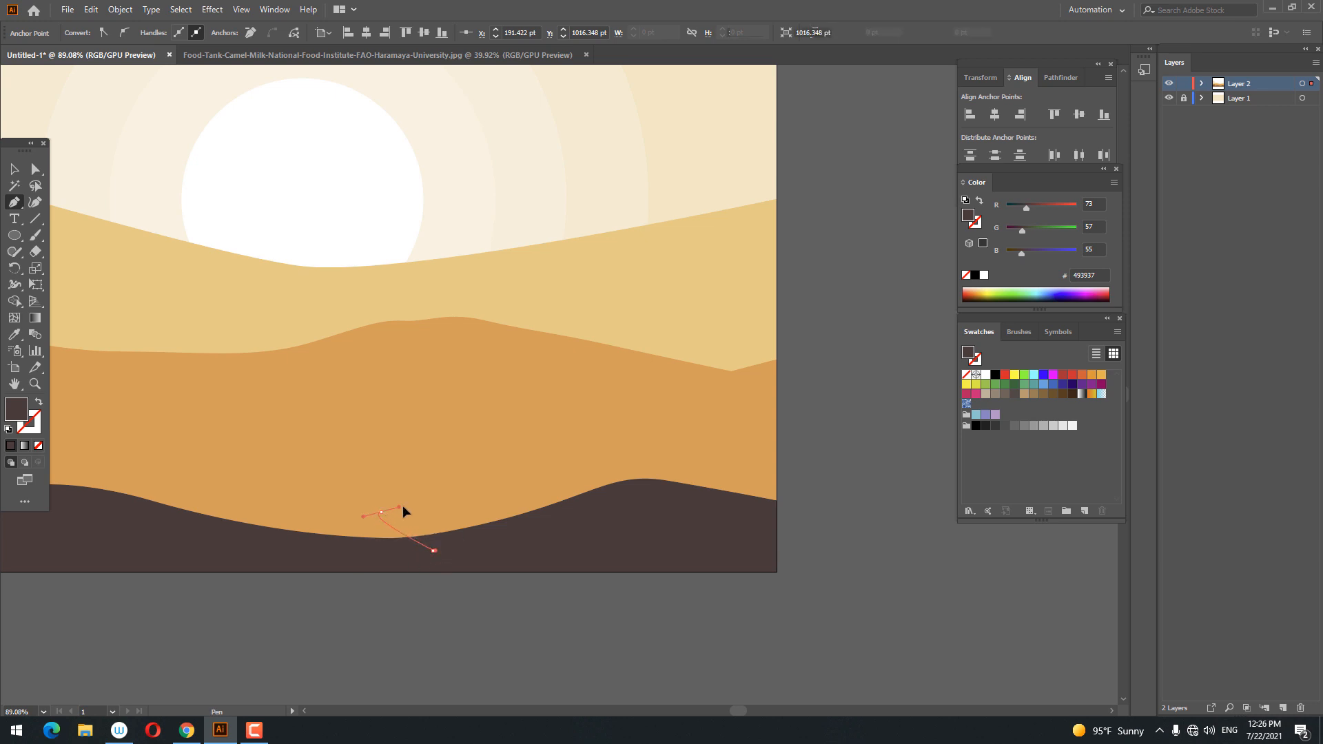
{"action": "mouse_move", "coordinate": [433, 551]}
{"action": "left_mouse_down"}
{"action": "mouse_move", "coordinate": [439, 570]}
{"action": "mouse_move", "coordinate": [432, 560]}
{"action": "left_mouse_up"}
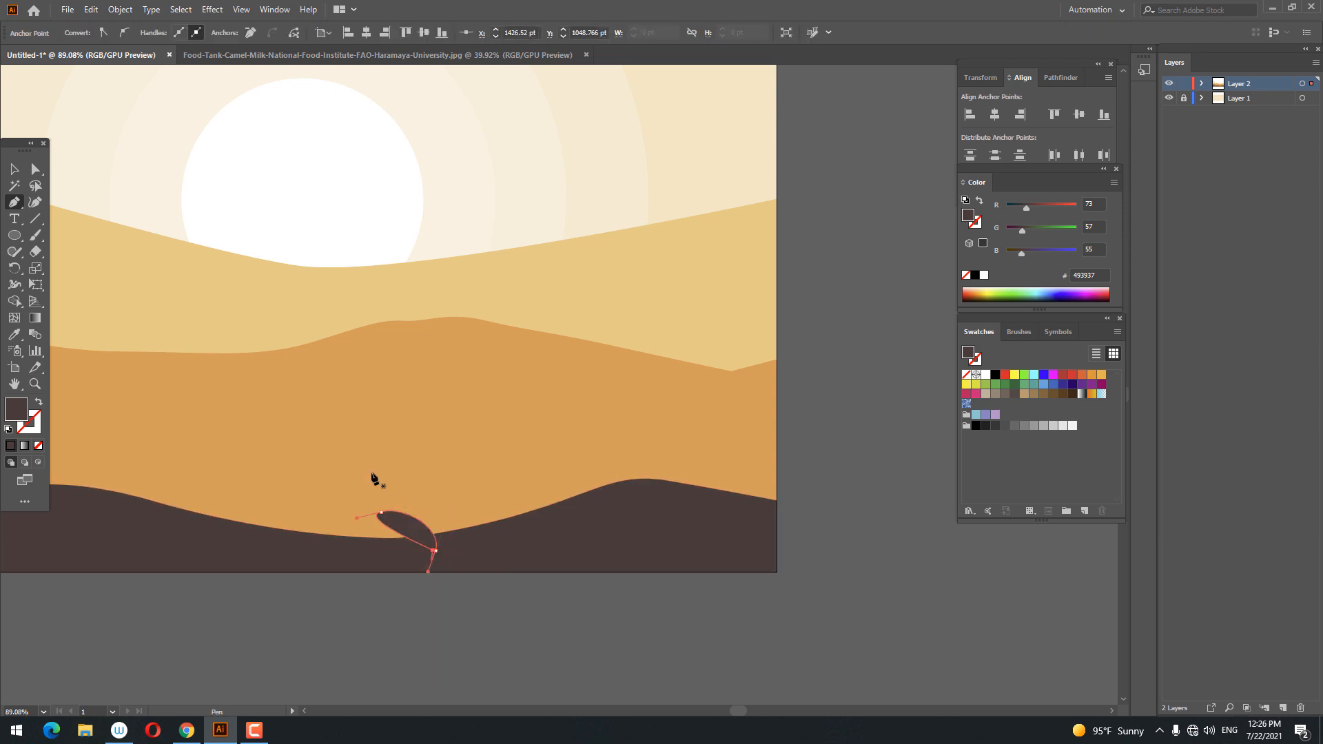
Draw a small rounded pad on the slanted pad's tip and a tall, tapering cactus trunk beside it.
{"action": "left_click_drag", "start_coordinate": [384, 516], "coordinate": [445, 503]}
{"action": "left_click", "coordinate": [431, 535]}
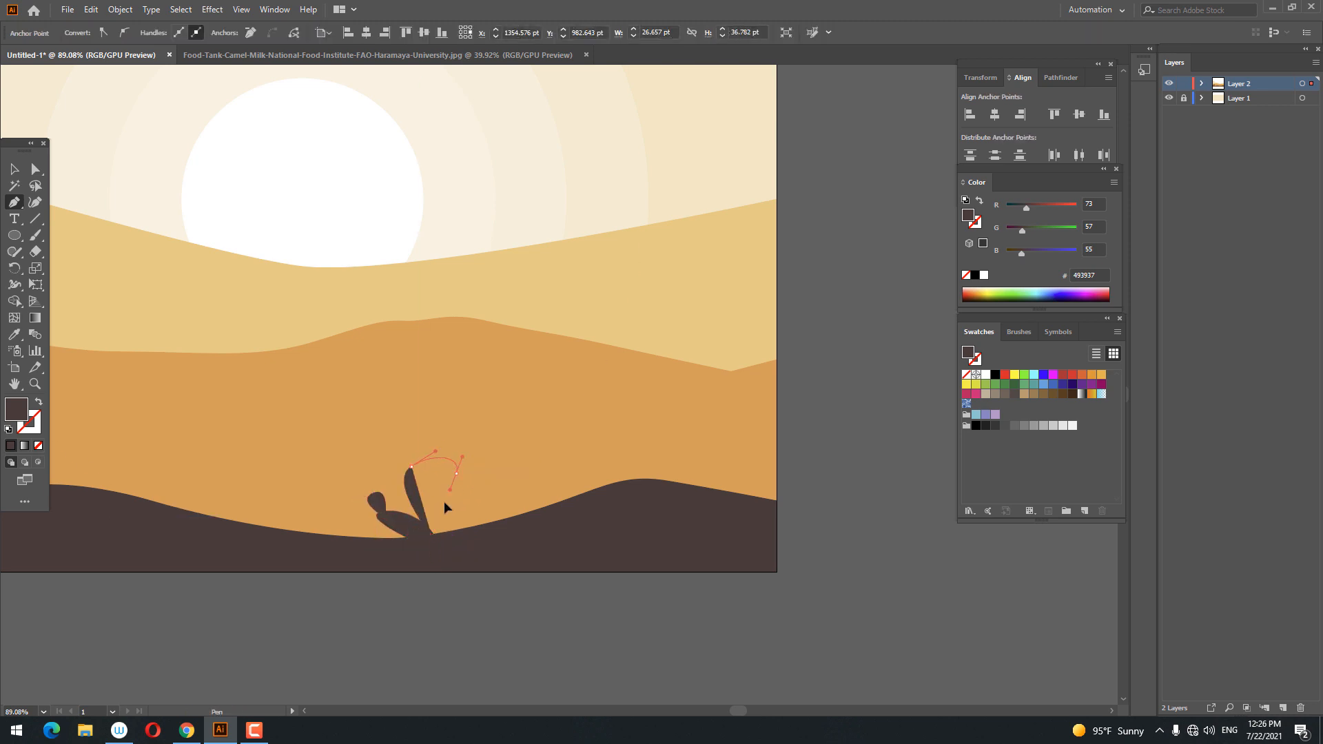
{"action": "left_click", "coordinate": [448, 541]}
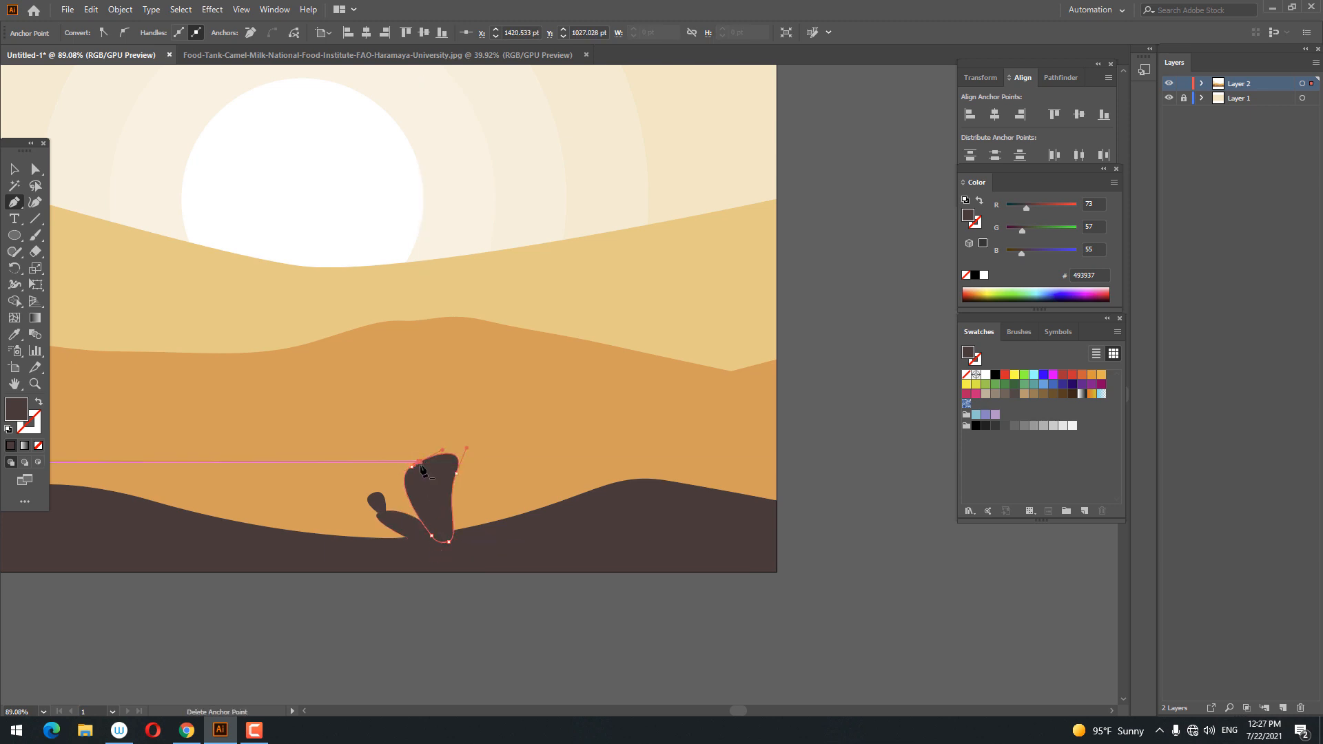
Draw a round pad on top of the cactus trunk and an elongated pad leaning right above it.
{"action": "left_click_drag", "start_coordinate": [405, 430], "coordinate": [429, 477]}
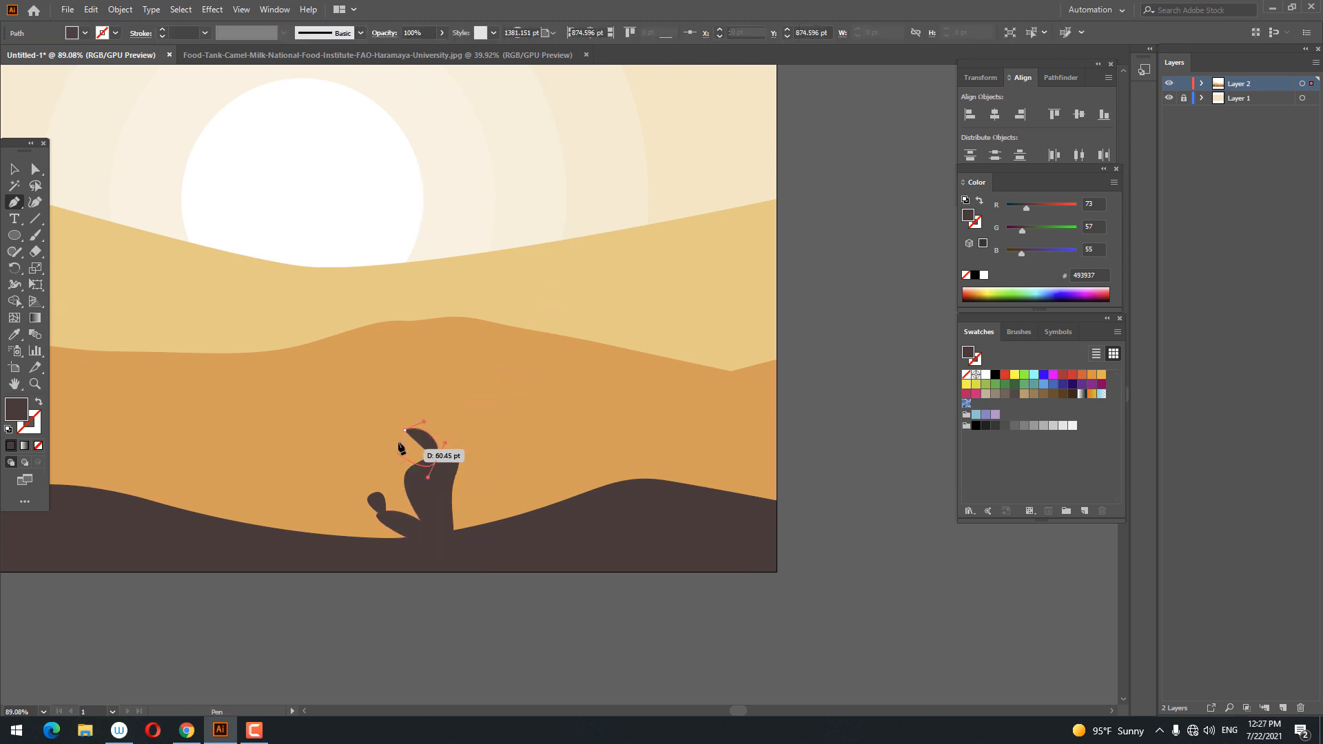
{"action": "left_click_drag", "start_coordinate": [404, 430], "coordinate": [404, 433]}
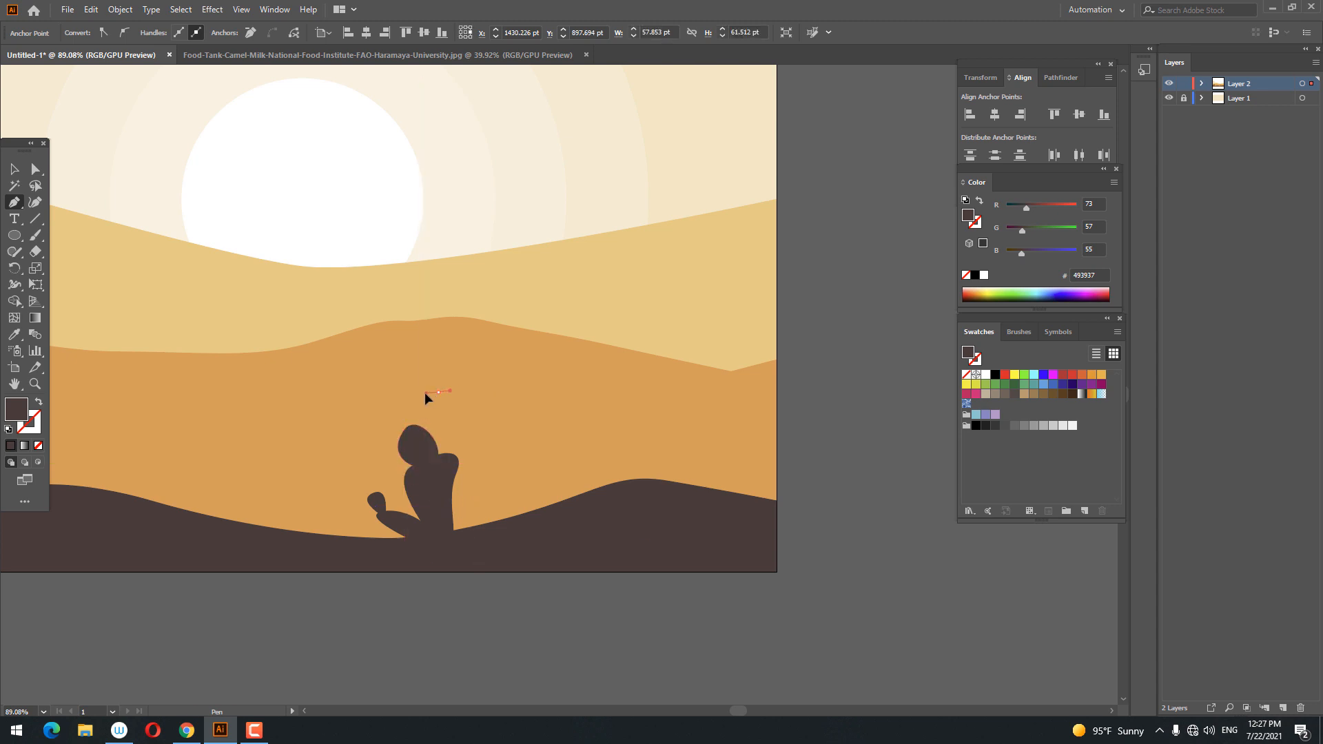
{"action": "left_click_drag", "start_coordinate": [424, 393], "coordinate": [421, 394]}
{"action": "left_click_drag", "start_coordinate": [418, 447], "coordinate": [427, 467]}
{"action": "left_click_drag", "start_coordinate": [448, 396], "coordinate": [452, 387]}
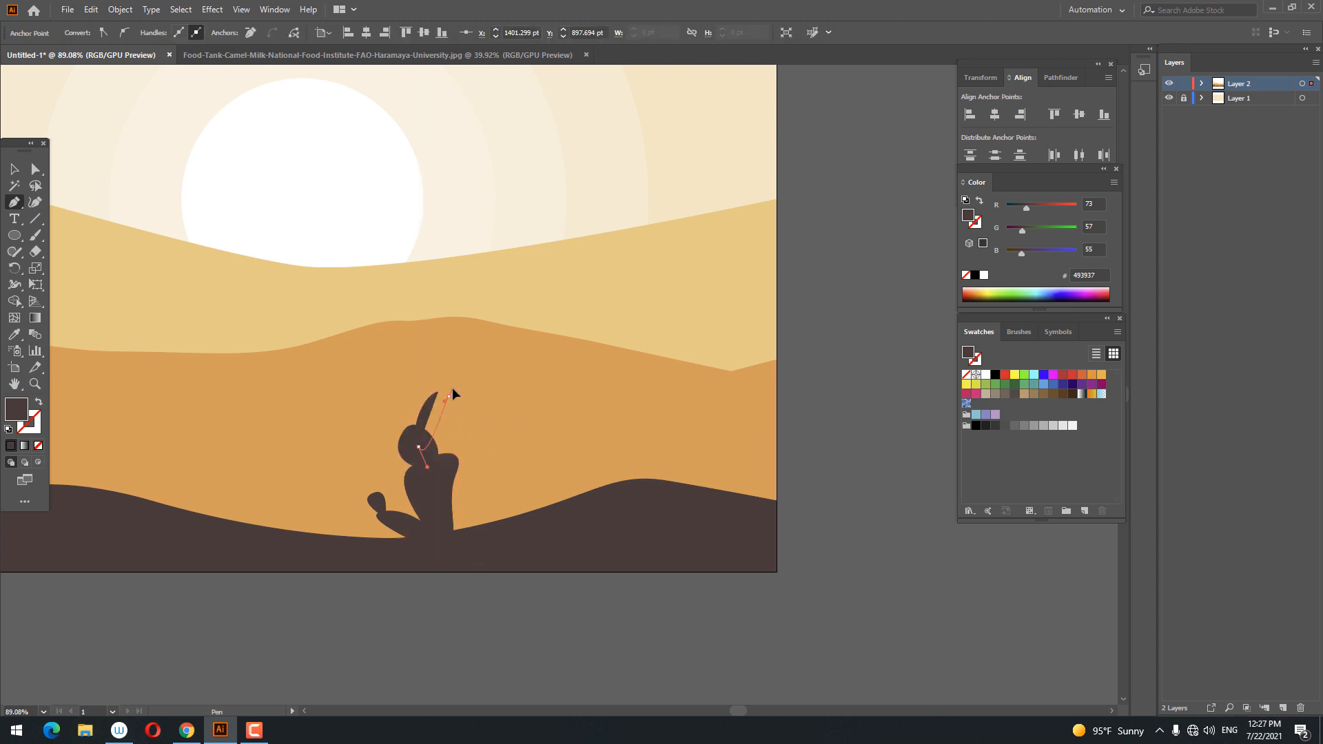
{"action": "left_click", "coordinate": [438, 393]}
Round out the upper right side of the elongated cactus pad with the Curvature tool.
{"action": "key", "text": "z"}
{"action": "left_click_drag", "start_coordinate": [529, 456], "coordinate": [511, 499]}
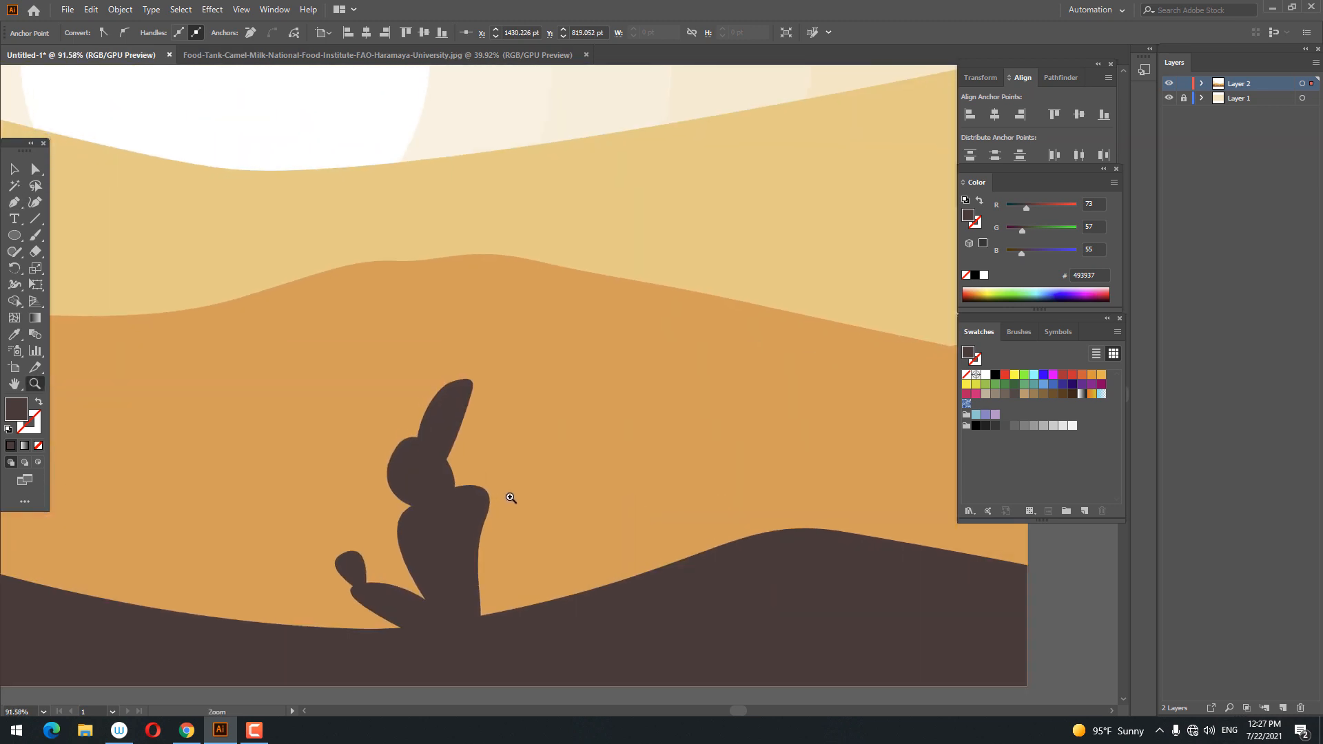
{"action": "left_click", "coordinate": [36, 201]}
{"action": "left_click_drag", "start_coordinate": [473, 388], "coordinate": [480, 402]}
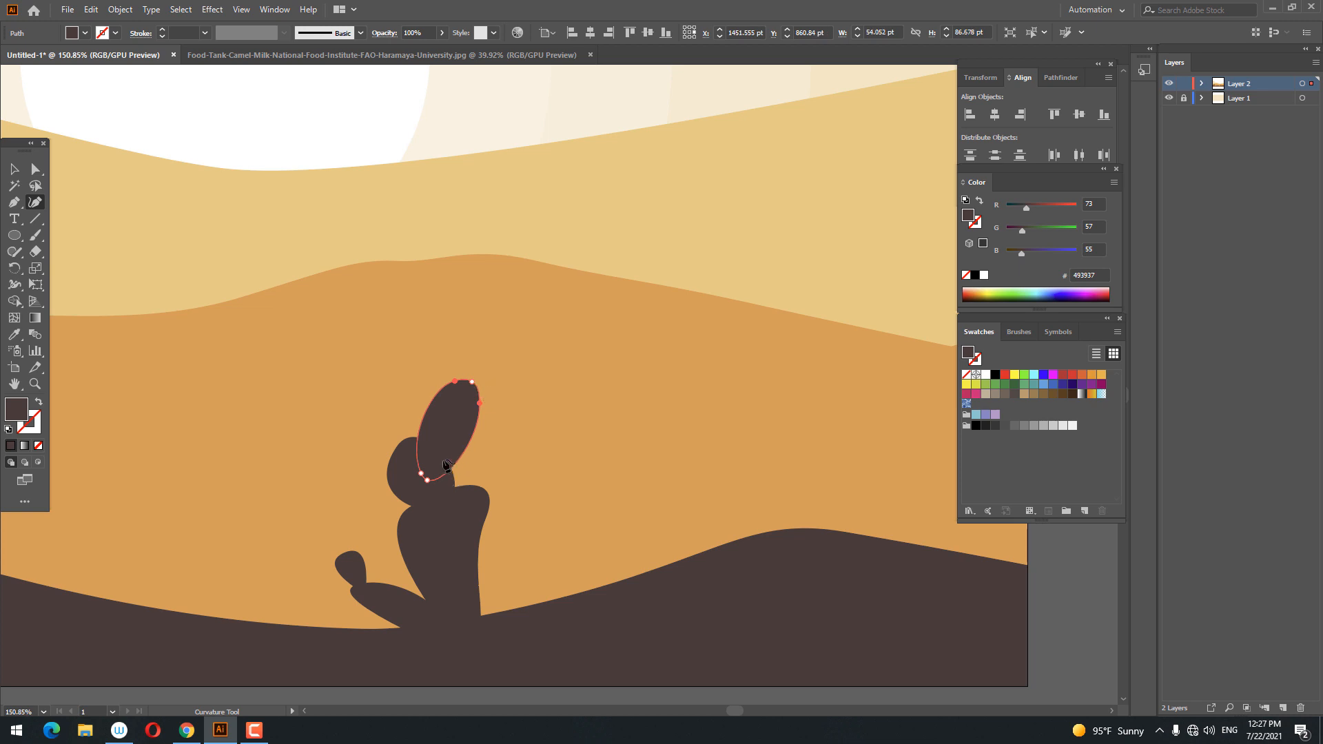
Move the elongated pad slightly up and nudge the small side pad down and right toward its stem.
{"action": "left_click", "coordinate": [14, 169]}
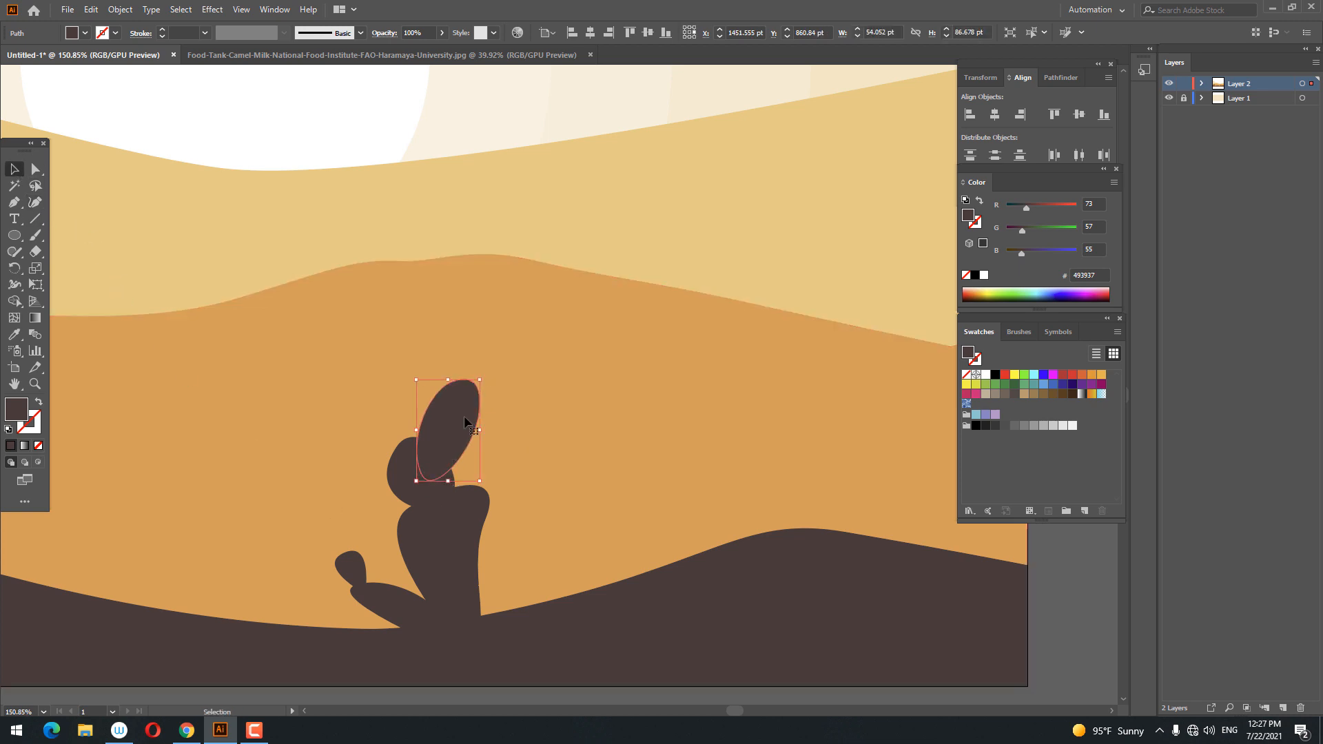
{"action": "left_click_drag", "start_coordinate": [456, 429], "coordinate": [453, 407]}
{"action": "left_click_drag", "start_coordinate": [352, 567], "coordinate": [358, 572]}
Bulge the right edge of the cactus trunk outward with the Curvature tool.
{"action": "left_click_drag", "start_coordinate": [517, 563], "coordinate": [490, 528]}
{"action": "left_click", "coordinate": [457, 513]}
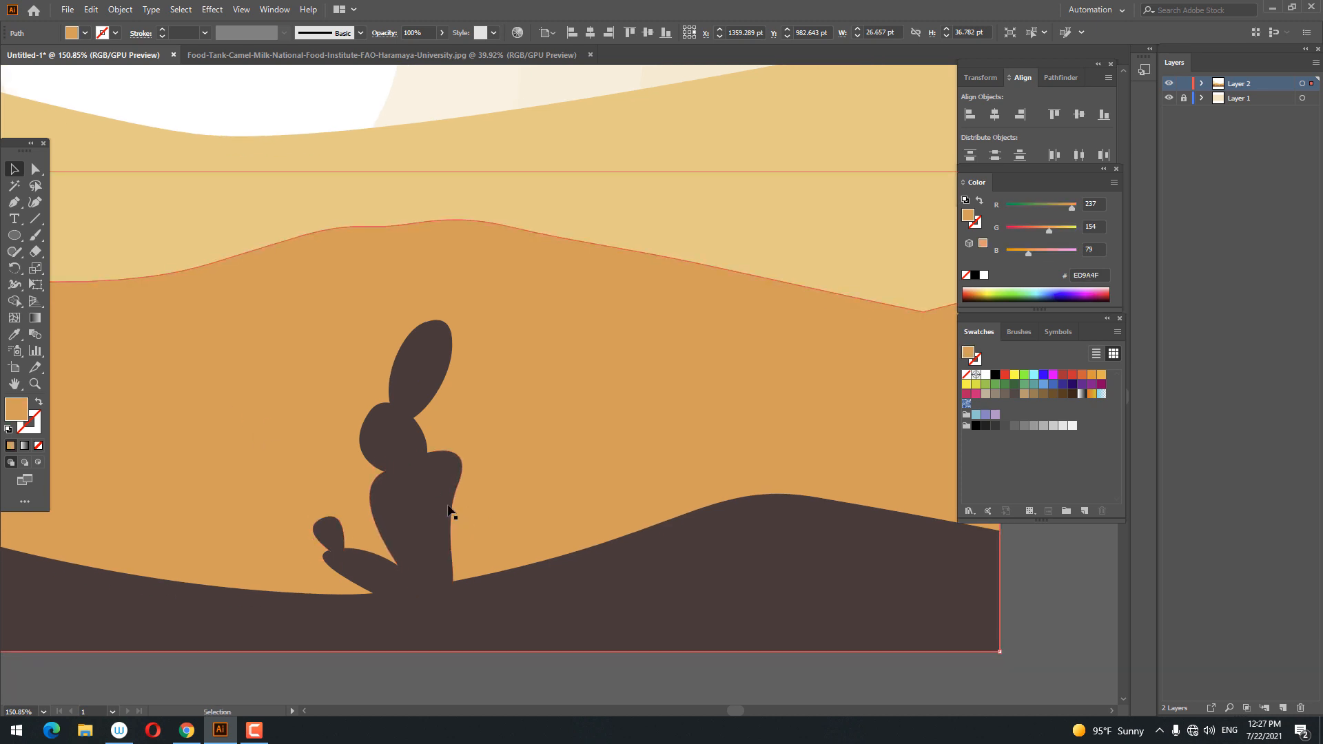
{"action": "left_click", "coordinate": [448, 508]}
{"action": "left_click", "coordinate": [35, 202]}
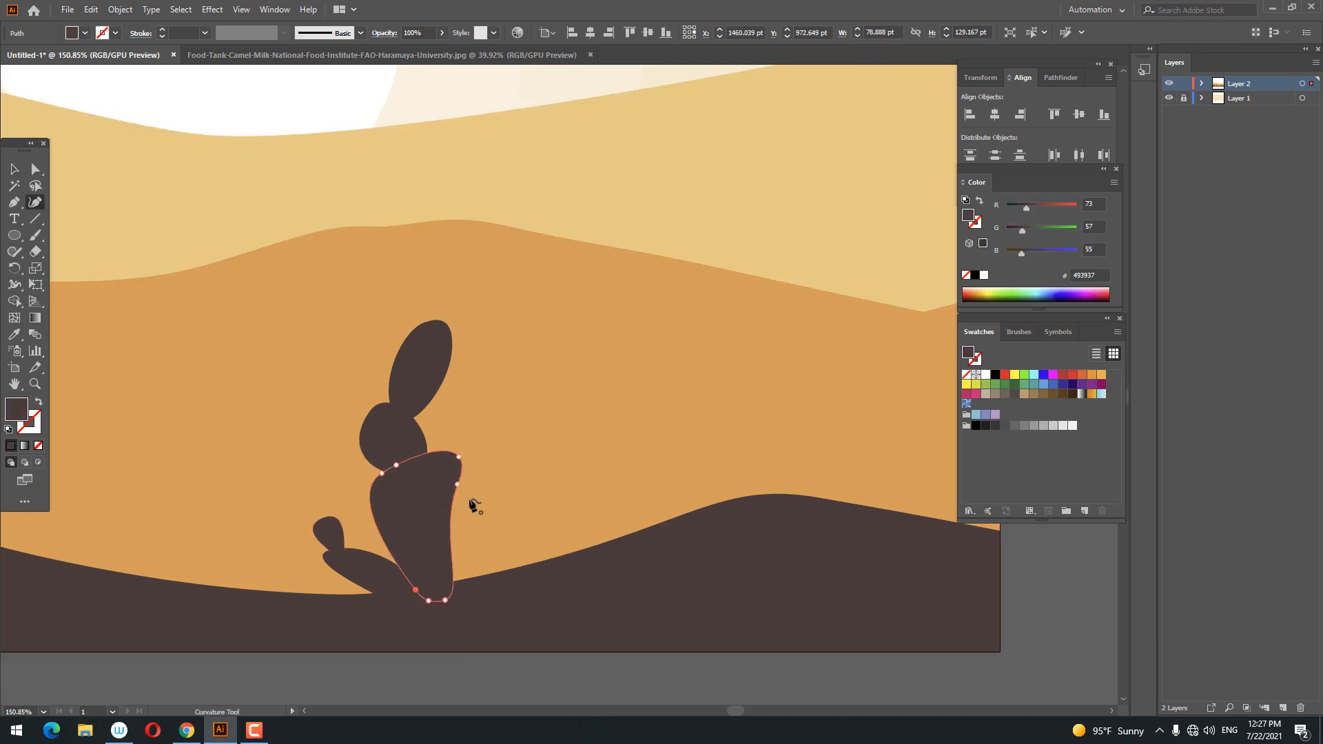
{"action": "left_click_drag", "start_coordinate": [467, 525], "coordinate": [464, 527]}
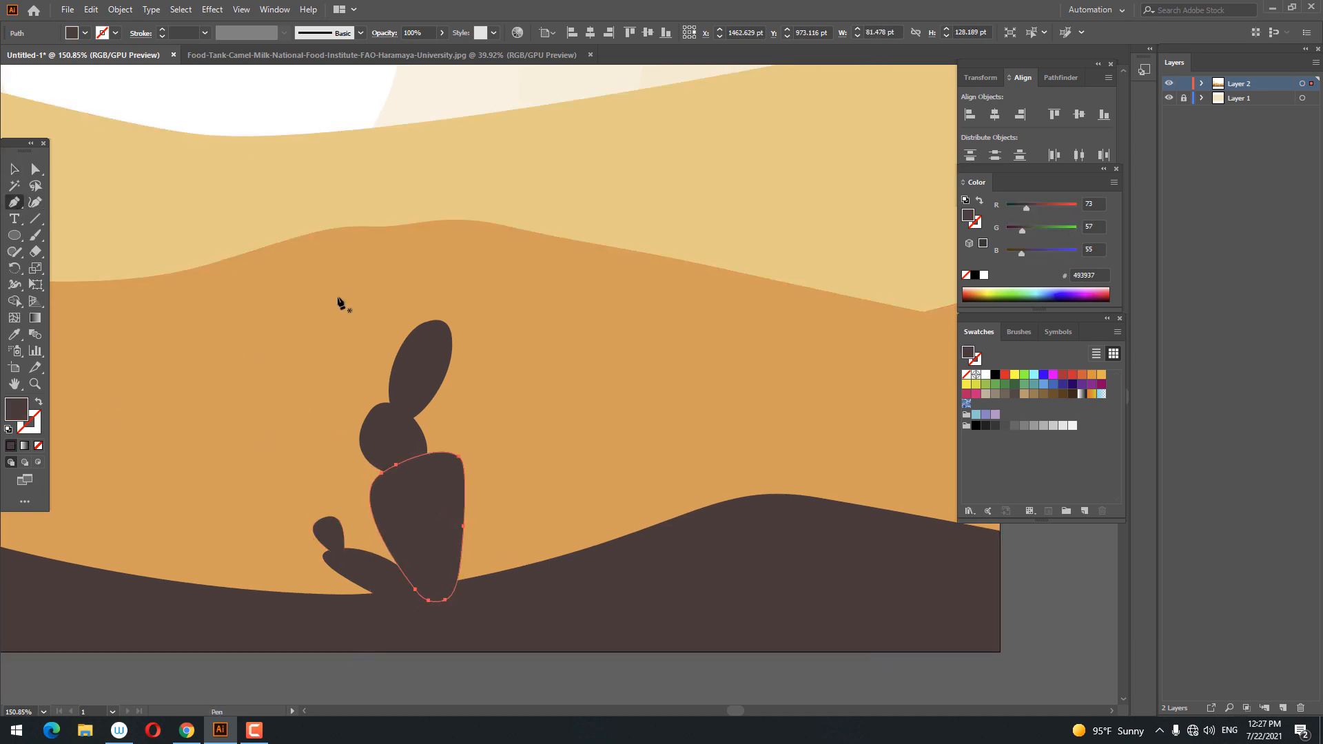
Draw a small pad leaning left on top of the elongated cactus pad with the Pen tool.
{"action": "left_click_drag", "start_coordinate": [393, 281], "coordinate": [412, 273]}
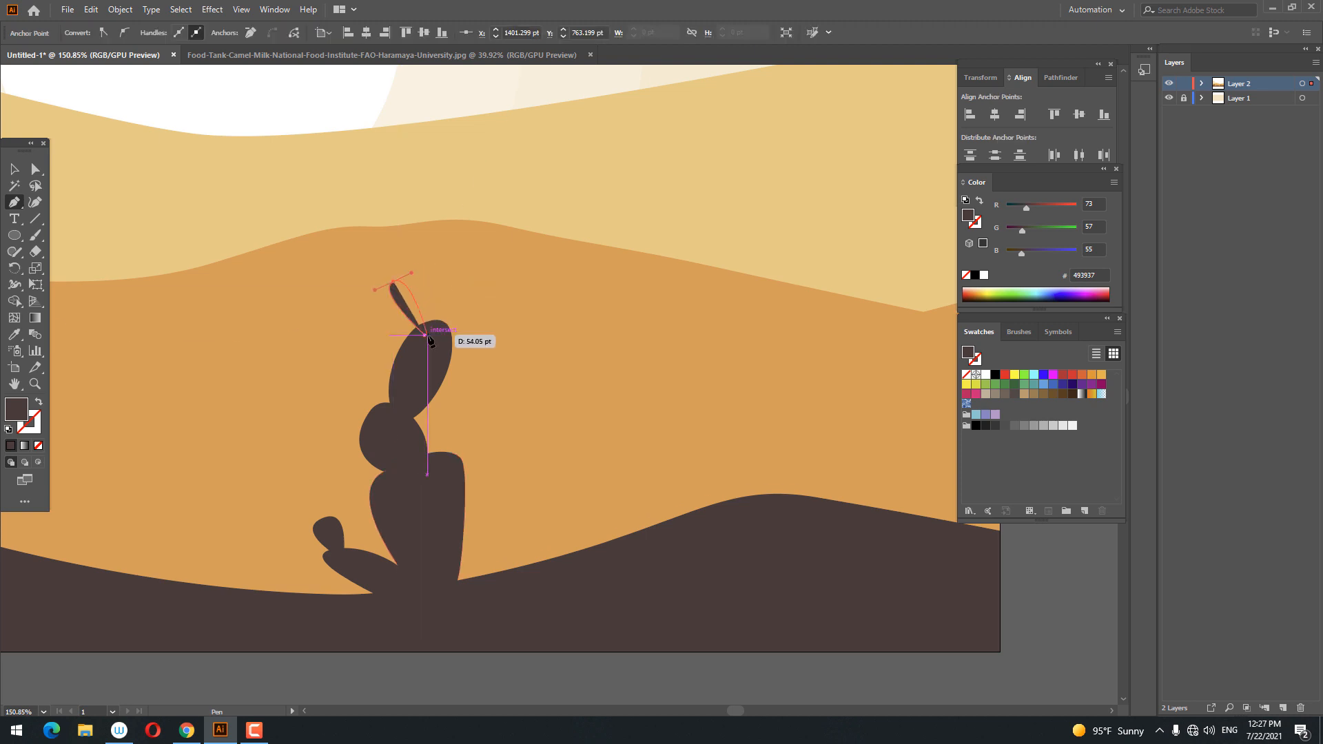
{"action": "left_click_drag", "start_coordinate": [412, 363], "coordinate": [410, 367]}
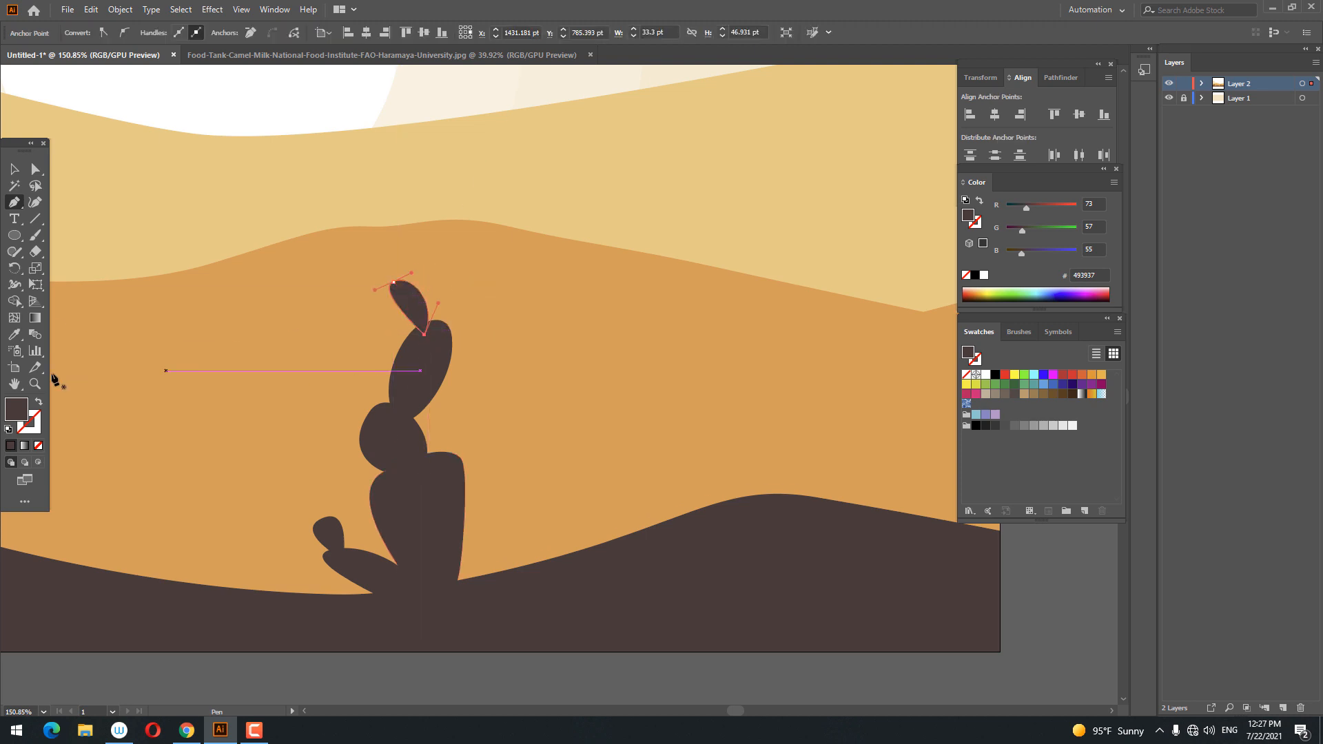
Draw a wide pad leaning right from the ground beside the cactus trunk with the Pen tool.
{"action": "left_click", "coordinate": [443, 576]}
{"action": "left_click_drag", "start_coordinate": [545, 493], "coordinate": [574, 500]}
{"action": "mouse_move", "coordinate": [520, 589]}
{"action": "left_mouse_down"}
{"action": "mouse_move", "coordinate": [486, 601]}
{"action": "mouse_move", "coordinate": [474, 507]}
{"action": "left_mouse_up"}
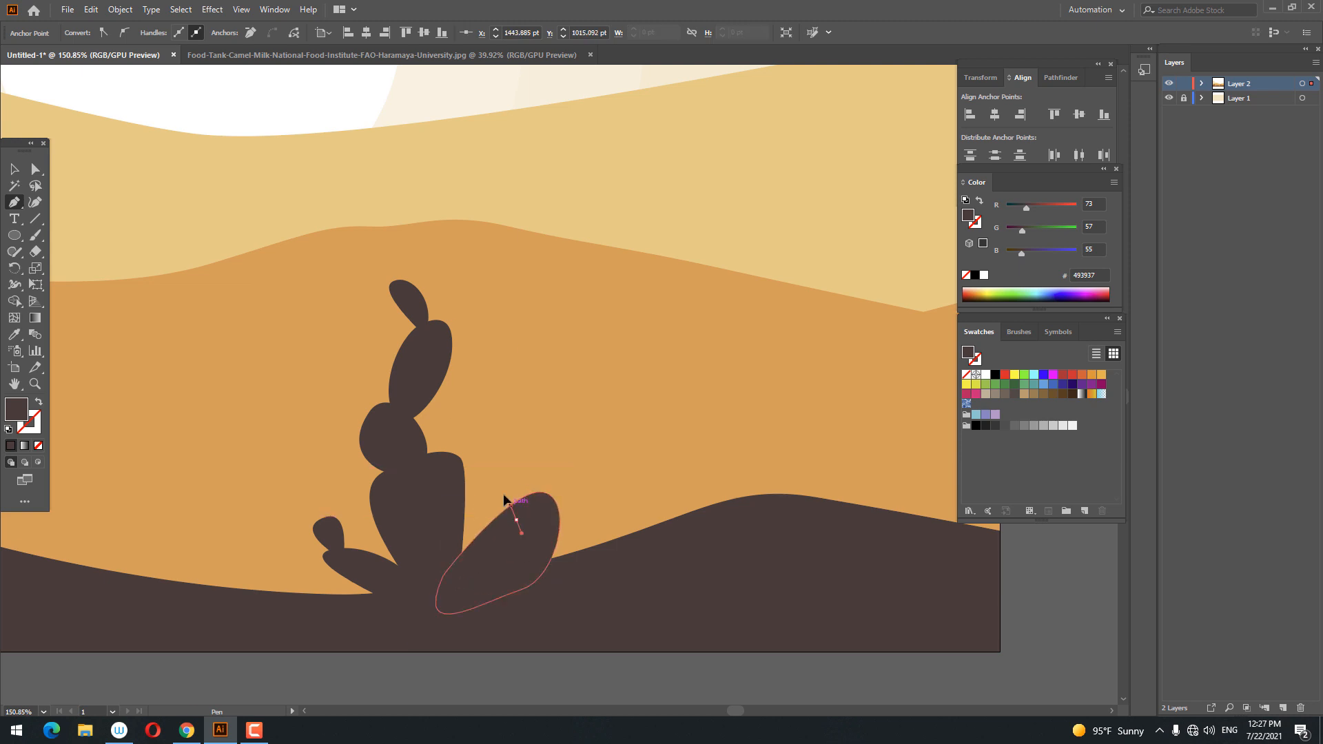
Draw a narrow upright pad on top of the wide cactus pad and a small pad tilted right at its tip.
{"action": "left_click_drag", "start_coordinate": [500, 445], "coordinate": [526, 445]}
{"action": "left_click_drag", "start_coordinate": [515, 521], "coordinate": [522, 525]}
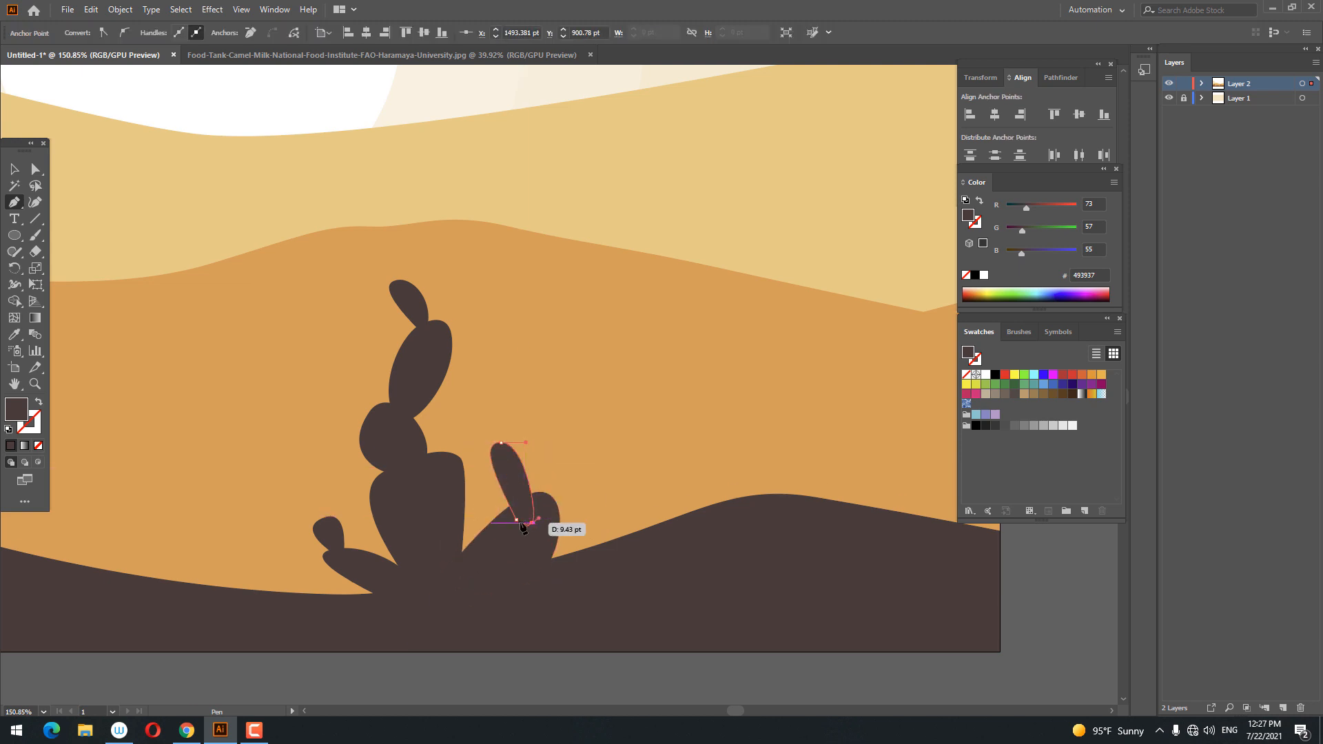
{"action": "left_click_drag", "start_coordinate": [518, 428], "coordinate": [489, 426]}
{"action": "key", "text": "z"}
{"action": "left_click_drag", "start_coordinate": [670, 490], "coordinate": [433, 545]}
{"action": "left_click_drag", "start_coordinate": [324, 529], "coordinate": [458, 482]}
{"action": "left_click_drag", "start_coordinate": [408, 460], "coordinate": [369, 541]}
Switch to the camel photo document and add a new layer above the photo's layer.
{"action": "left_click", "coordinate": [535, 57]}
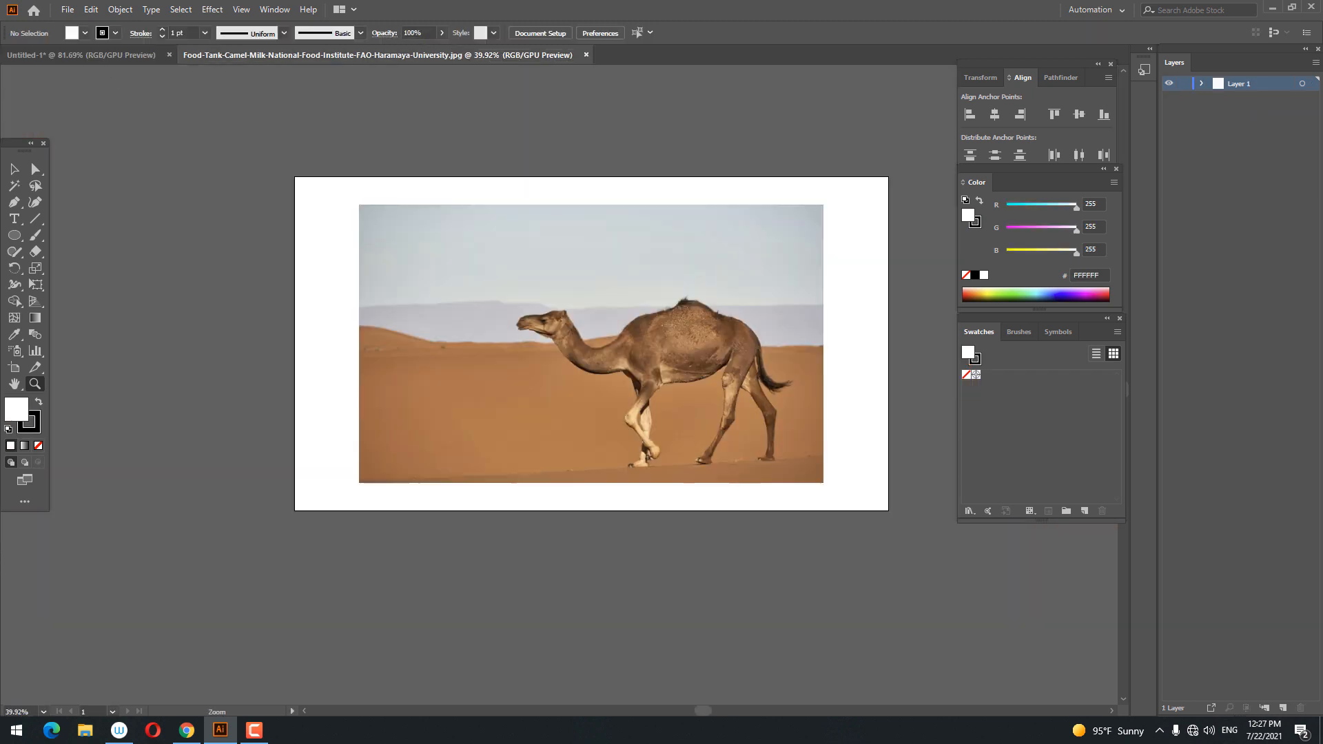
{"action": "left_click", "coordinate": [601, 333]}
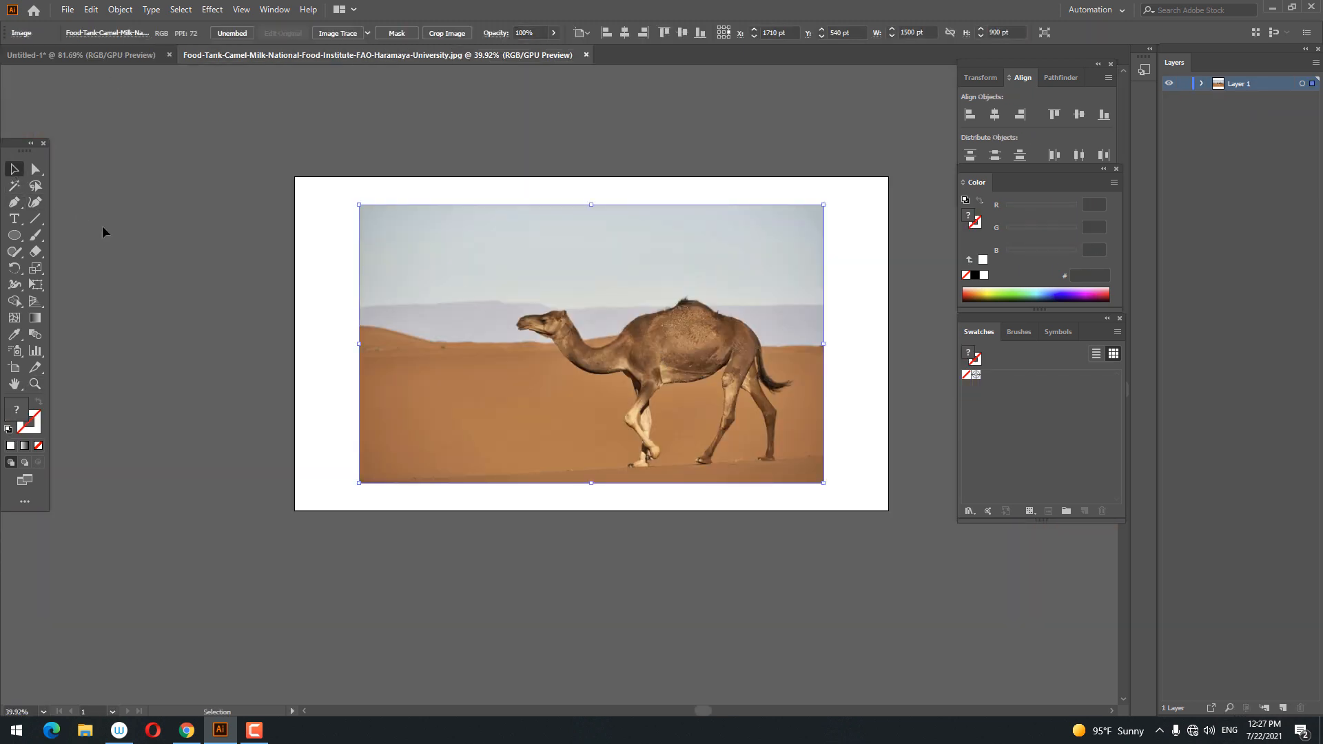
{"action": "left_click", "coordinate": [111, 61]}
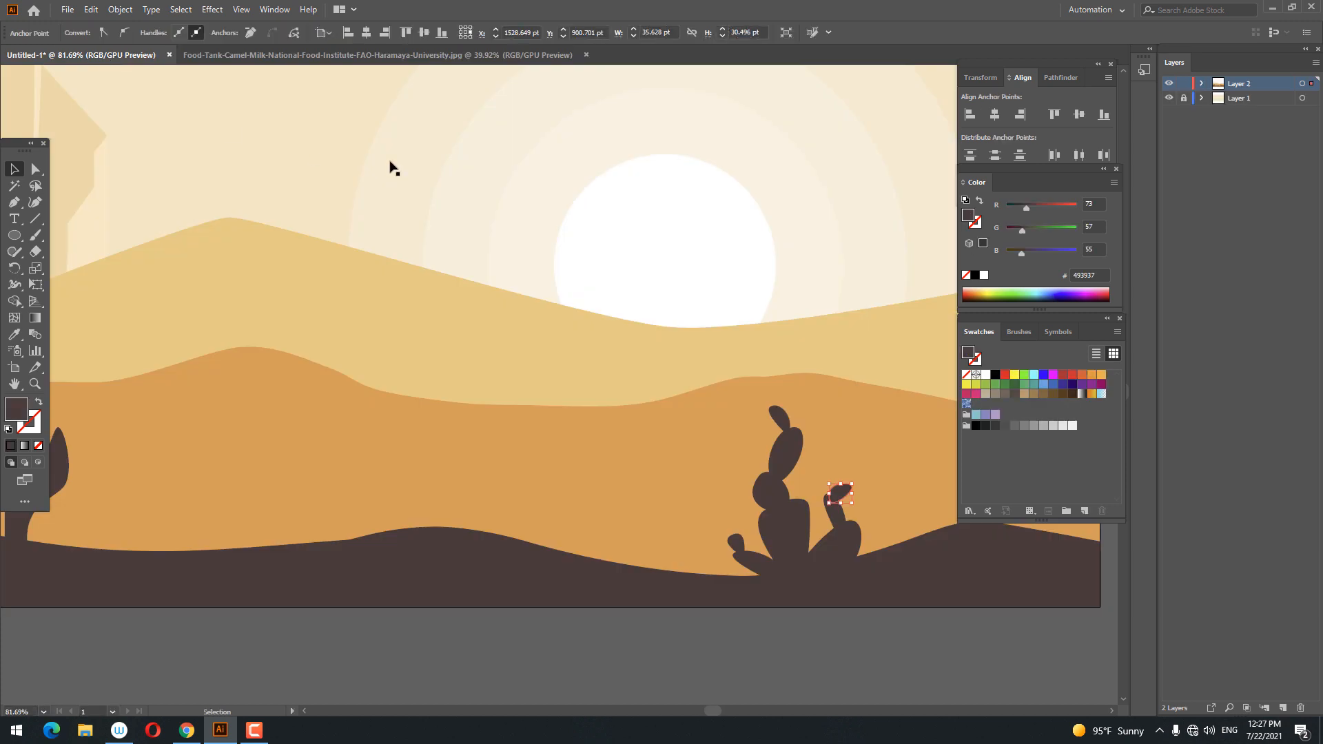
{"action": "left_click", "coordinate": [357, 58]}
{"action": "key", "text": "z"}
{"action": "left_click_drag", "start_coordinate": [680, 256], "coordinate": [707, 285]}
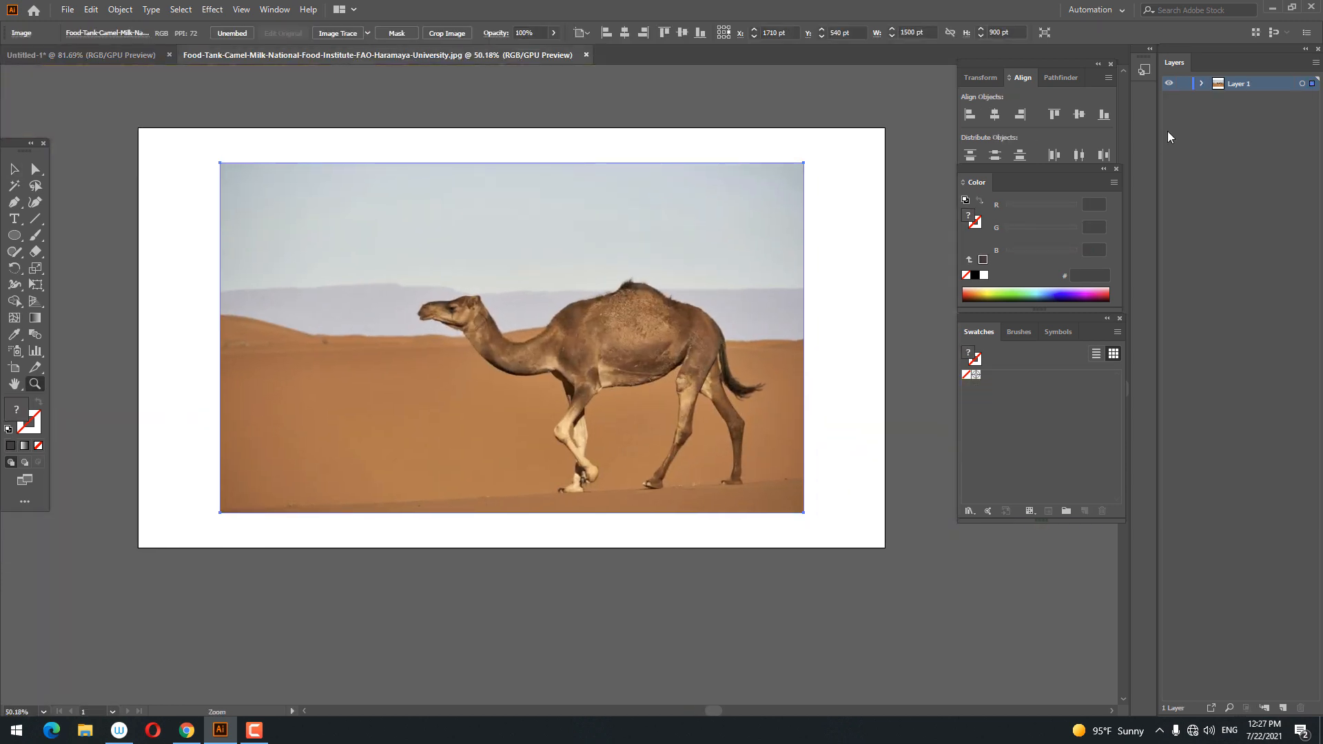
{"action": "left_click", "coordinate": [1182, 83]}
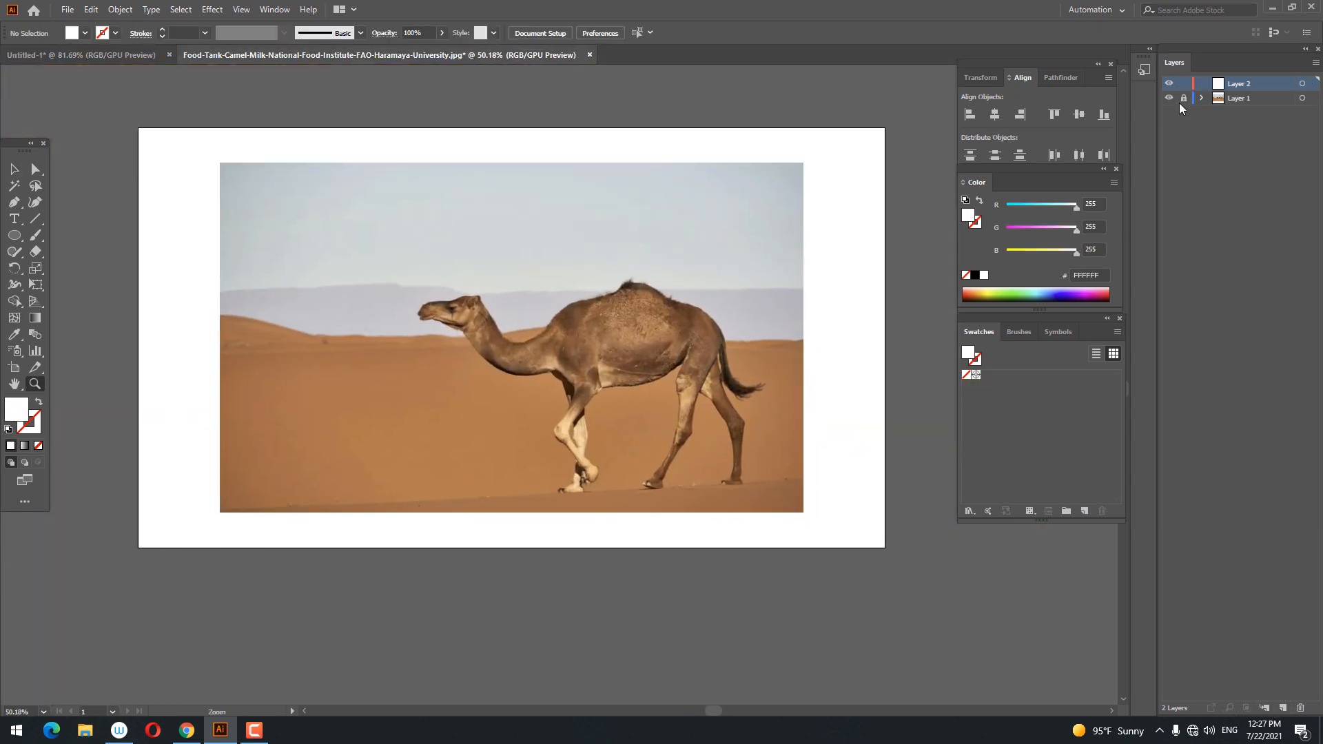
Fade the camel photo to about 37% opacity, lock Layer 1 and make Layer 2 active for tracing.
{"action": "left_click", "coordinate": [15, 169]}
{"action": "left_click", "coordinate": [569, 296]}
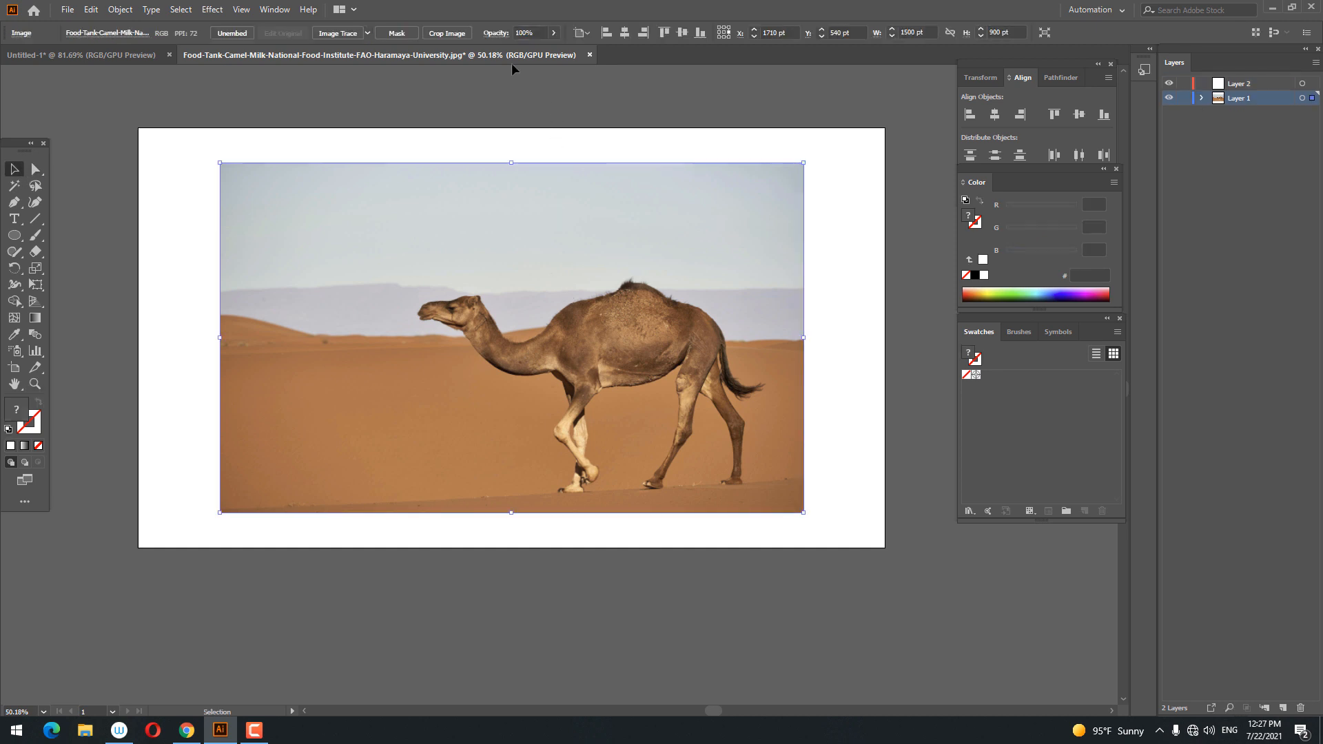
{"action": "left_click", "coordinate": [555, 33]}
{"action": "left_click_drag", "start_coordinate": [538, 54], "coordinate": [515, 54]}
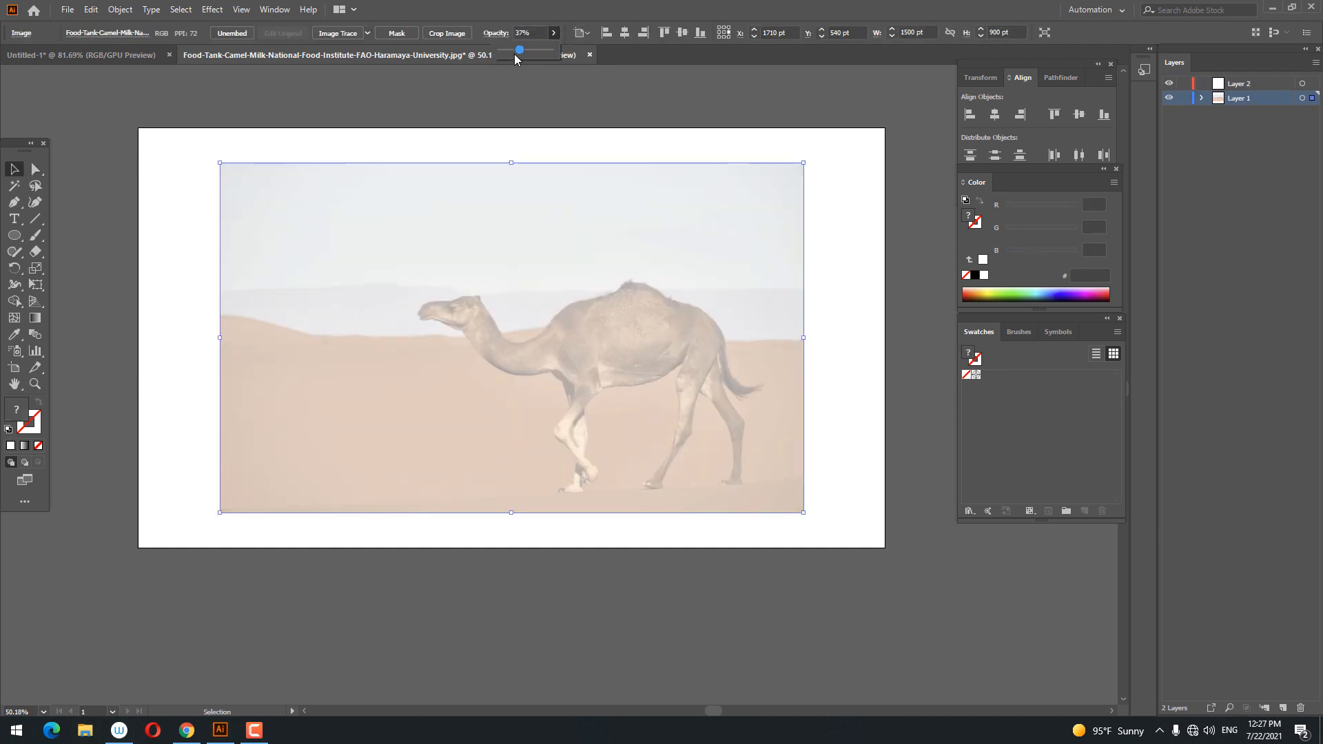
{"action": "left_click", "coordinate": [1184, 98]}
{"action": "left_click", "coordinate": [1229, 83]}
Close in on the camel's head and set the Pen tool's fill colour to black.
{"action": "key", "text": "z"}
{"action": "left_click_drag", "start_coordinate": [461, 298], "coordinate": [621, 305]}
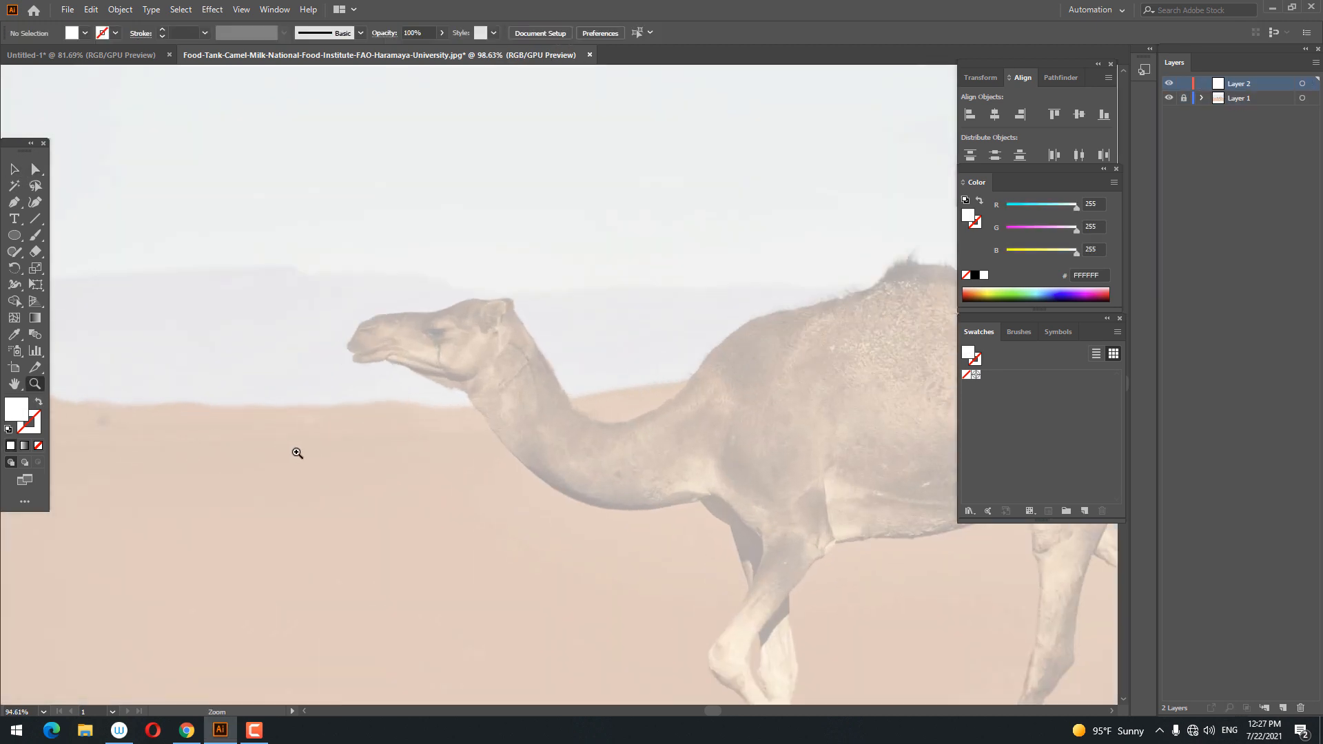
{"action": "left_click_drag", "start_coordinate": [414, 419], "coordinate": [537, 418]}
{"action": "left_click_drag", "start_coordinate": [265, 351], "coordinate": [278, 299]}
{"action": "left_click_drag", "start_coordinate": [310, 215], "coordinate": [273, 317]}
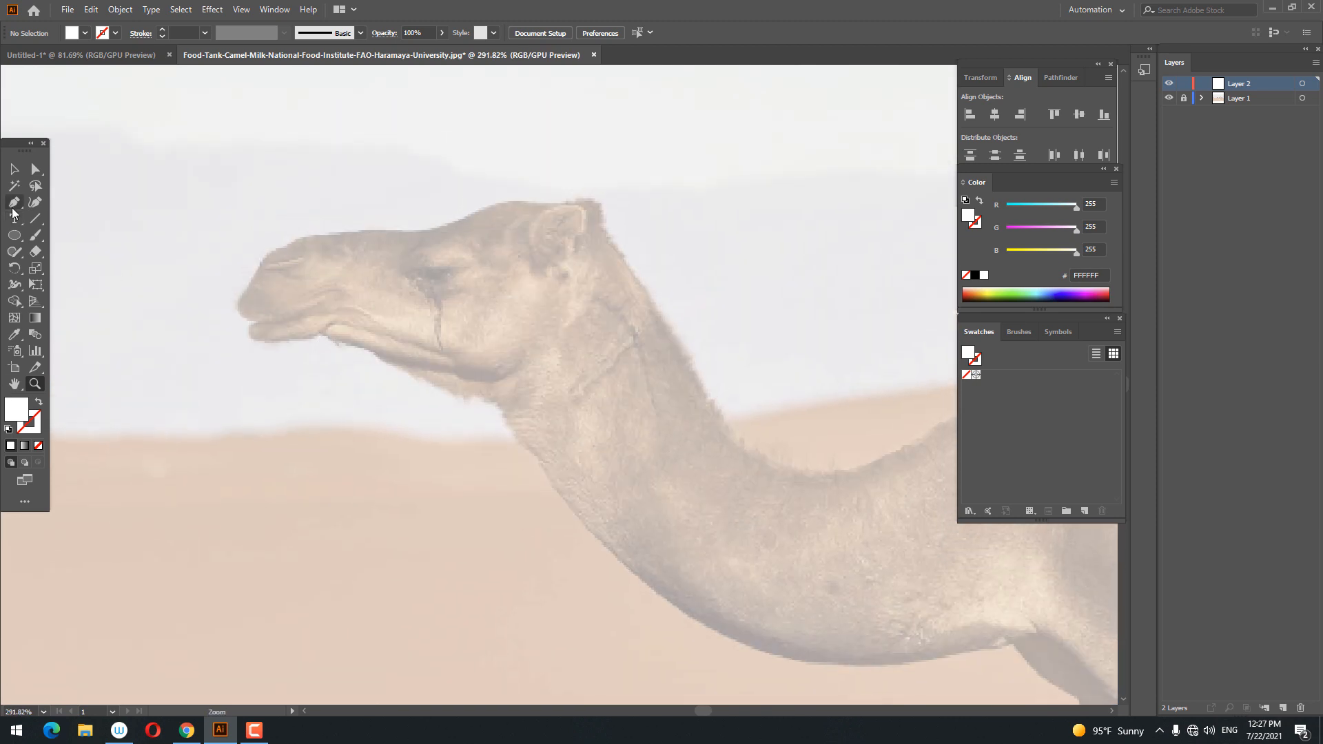
{"action": "double_click", "coordinate": [13, 421]}
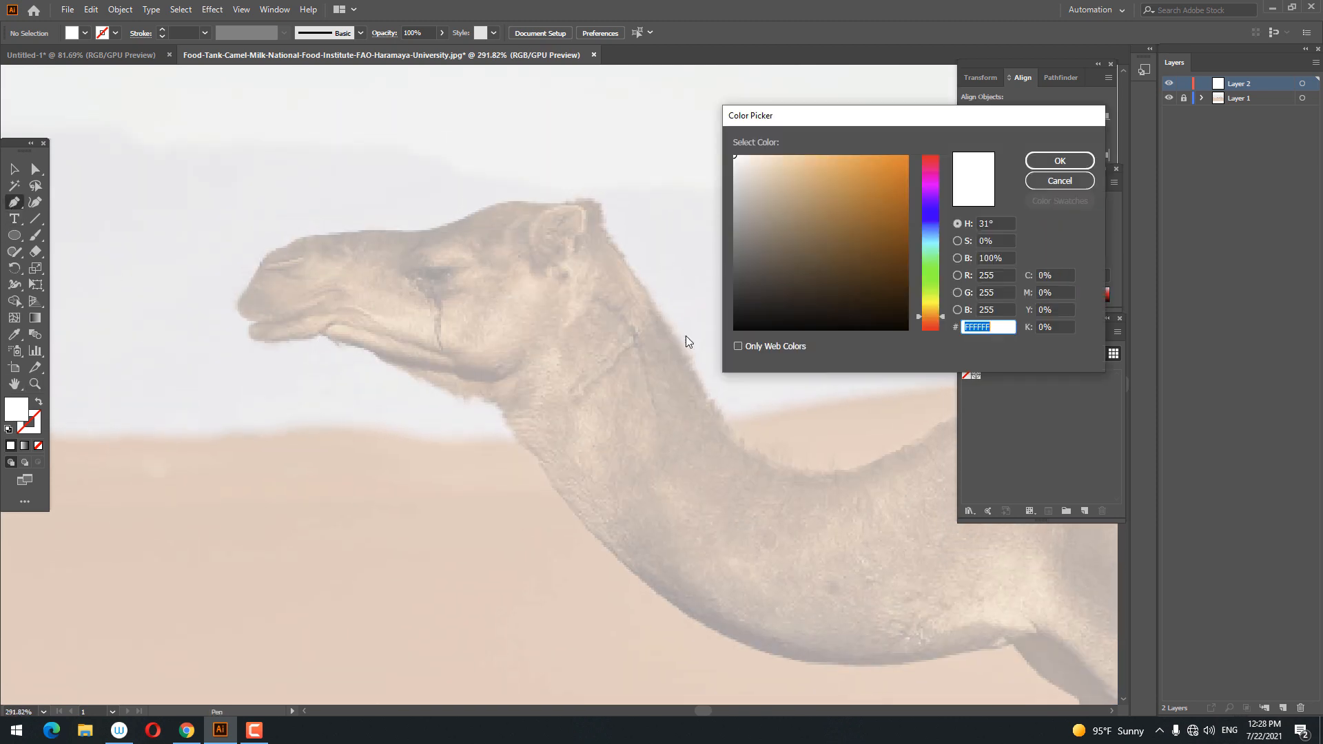
{"action": "left_click", "coordinate": [753, 330]}
{"action": "left_click", "coordinate": [1061, 161]}
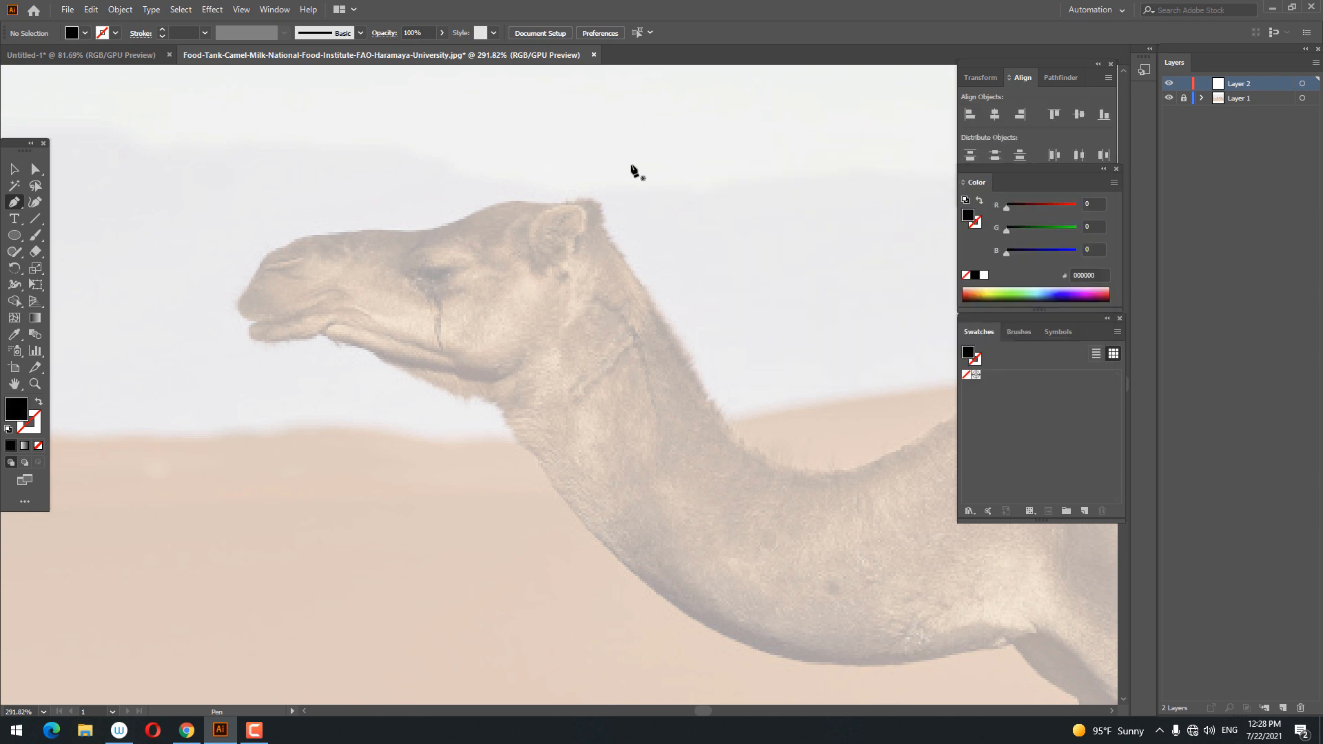
Trace the camel's head with the Pen tool from the ear over the forehead and around the muzzle and lips.
{"action": "left_click_drag", "start_coordinate": [512, 201], "coordinate": [499, 201]}
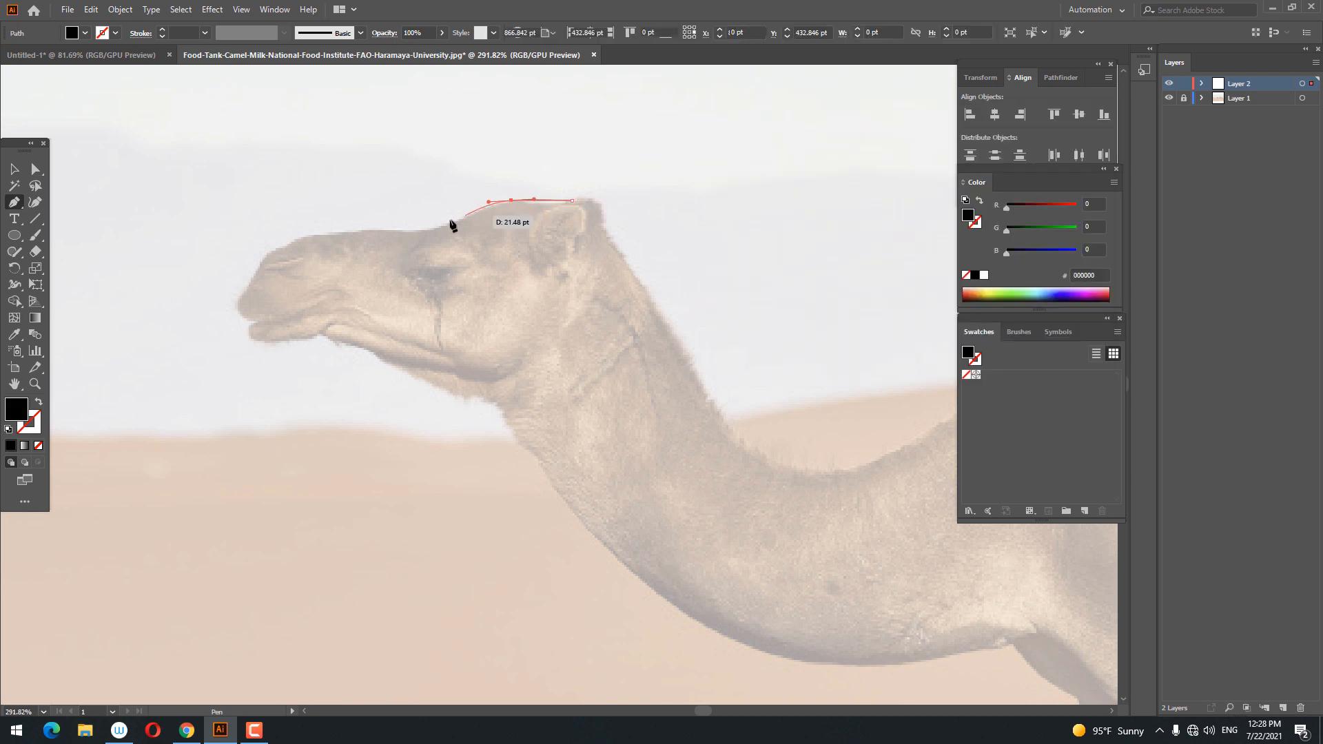
{"action": "left_click_drag", "start_coordinate": [411, 230], "coordinate": [394, 233]}
{"action": "left_click_drag", "start_coordinate": [286, 239], "coordinate": [255, 343]}
{"action": "left_click", "coordinate": [254, 323]}
{"action": "left_click_drag", "start_coordinate": [274, 342], "coordinate": [406, 375]}
{"action": "left_click", "coordinate": [326, 331]}
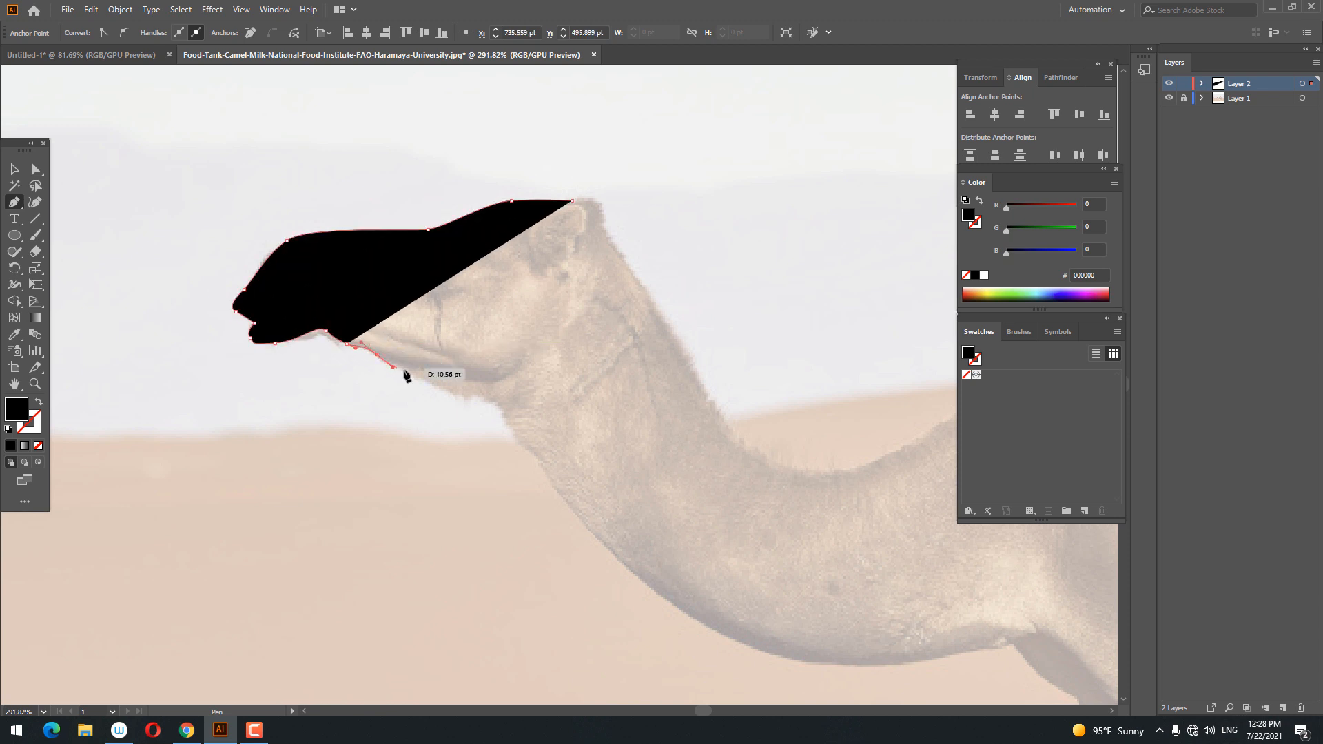
Continue the outline along the camel's jaw and throat and under the neck to the chest.
{"action": "left_click_drag", "start_coordinate": [473, 400], "coordinate": [553, 486]}
{"action": "key", "text": "space"}
{"action": "left_click_drag", "start_coordinate": [553, 487], "coordinate": [183, 157]}
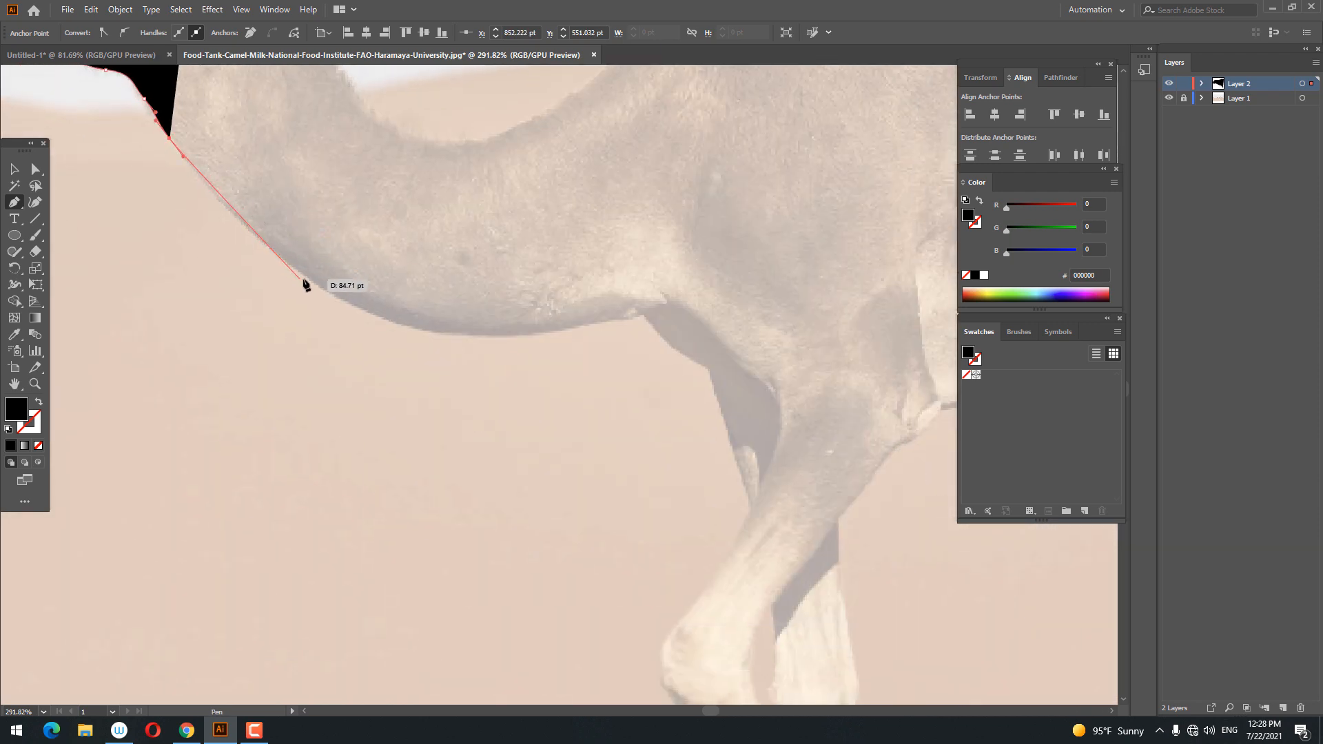
{"action": "left_click_drag", "start_coordinate": [515, 338], "coordinate": [623, 323]}
{"action": "left_click_drag", "start_coordinate": [692, 357], "coordinate": [513, 141]}
Trace the front edge of the camel's upper front leg from the chest down to just above the knee.
{"action": "key", "text": "space"}
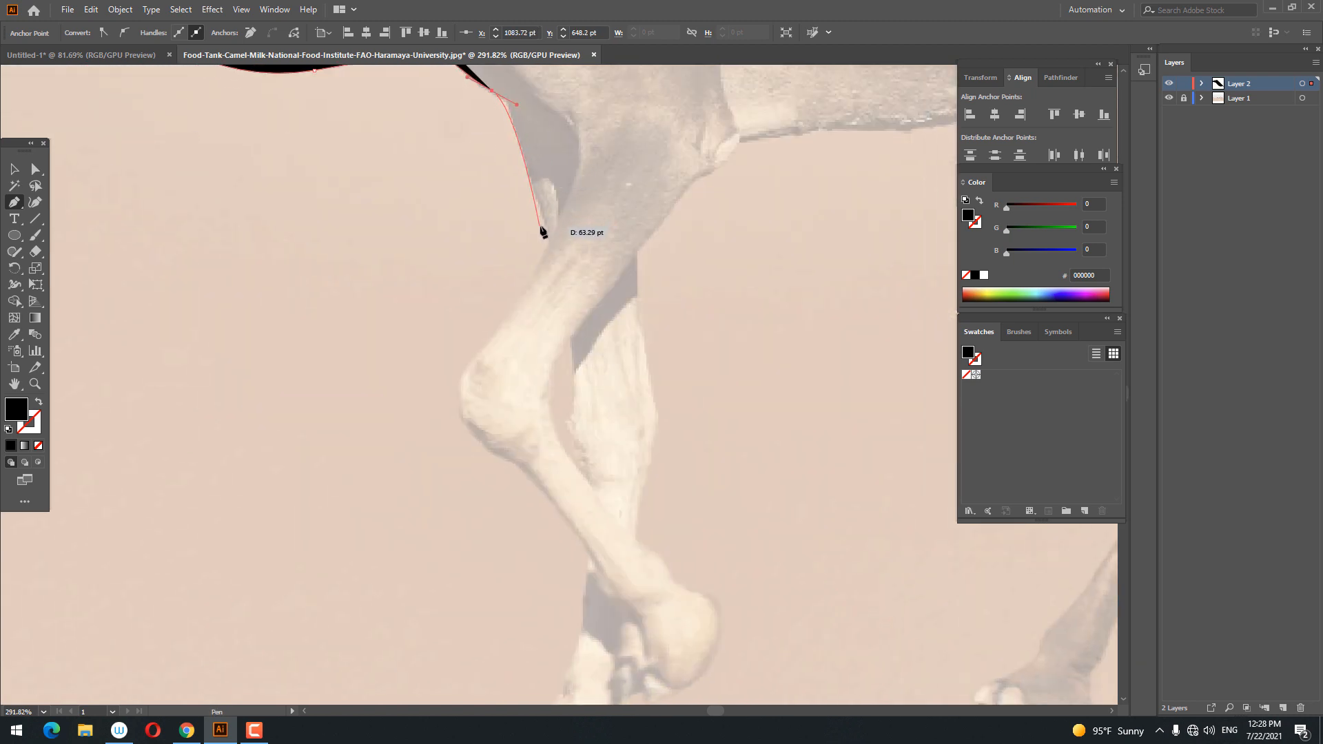
{"action": "left_click", "coordinate": [543, 229]}
{"action": "left_click", "coordinate": [544, 252]}
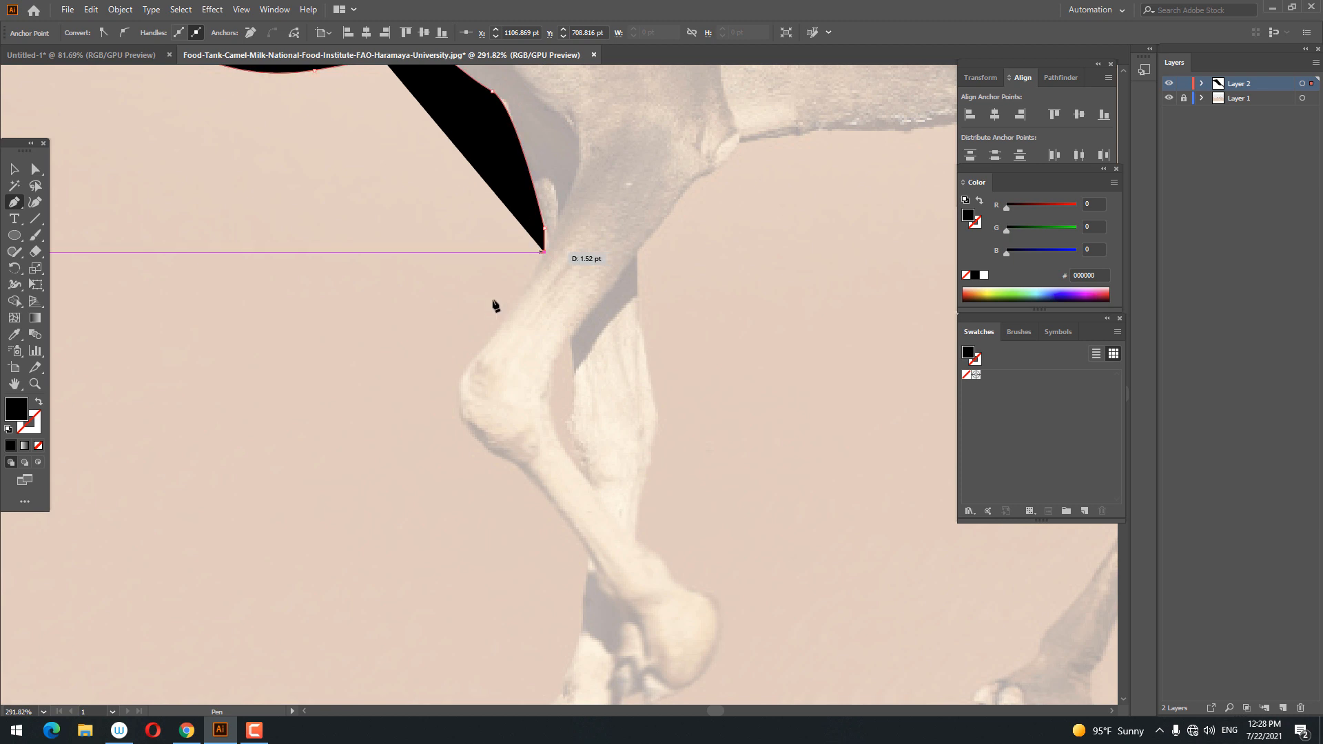
{"action": "left_click", "coordinate": [477, 352]}
Trace around the bent front knee and down the shin toward the crossing of the two front legs.
{"action": "key", "text": "space"}
{"action": "left_click_drag", "start_coordinate": [480, 354], "coordinate": [304, 224]}
{"action": "left_click", "coordinate": [276, 246]}
{"action": "left_click", "coordinate": [278, 267]}
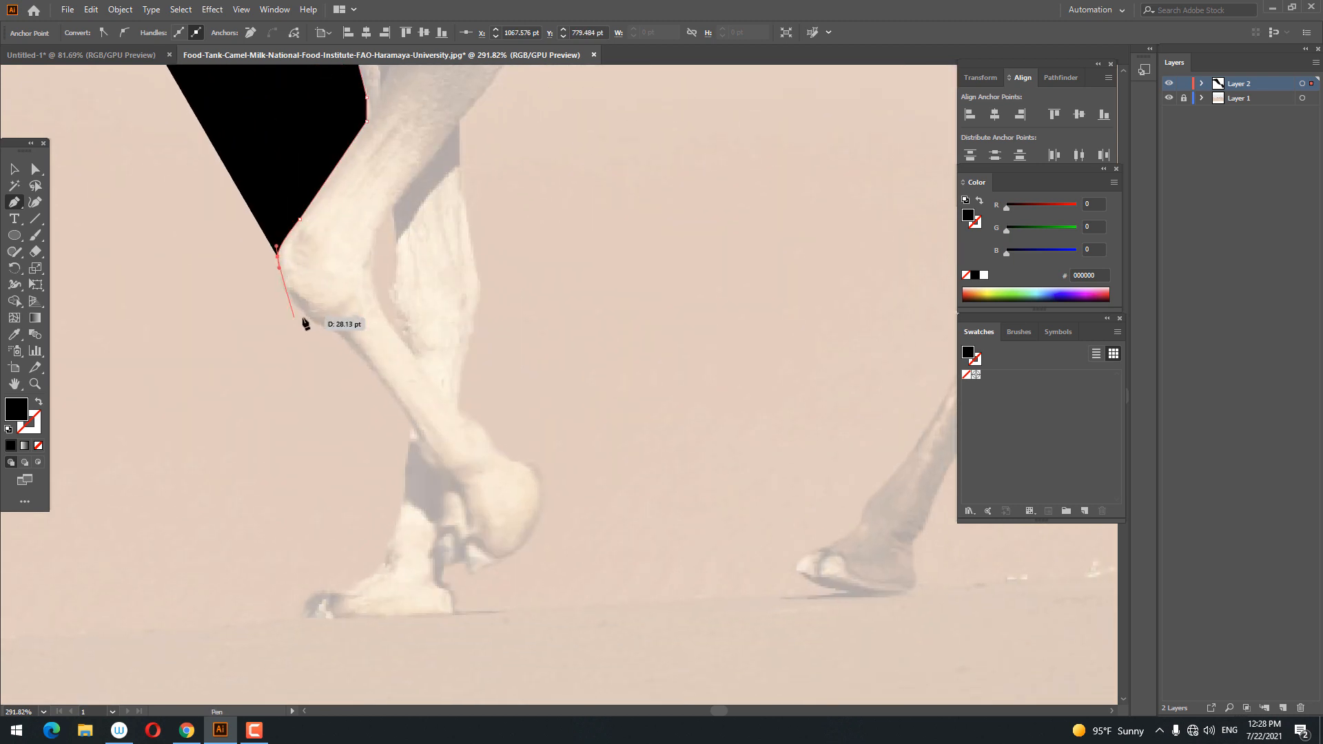
{"action": "left_click_drag", "start_coordinate": [304, 318], "coordinate": [330, 325]}
{"action": "left_click", "coordinate": [391, 385]}
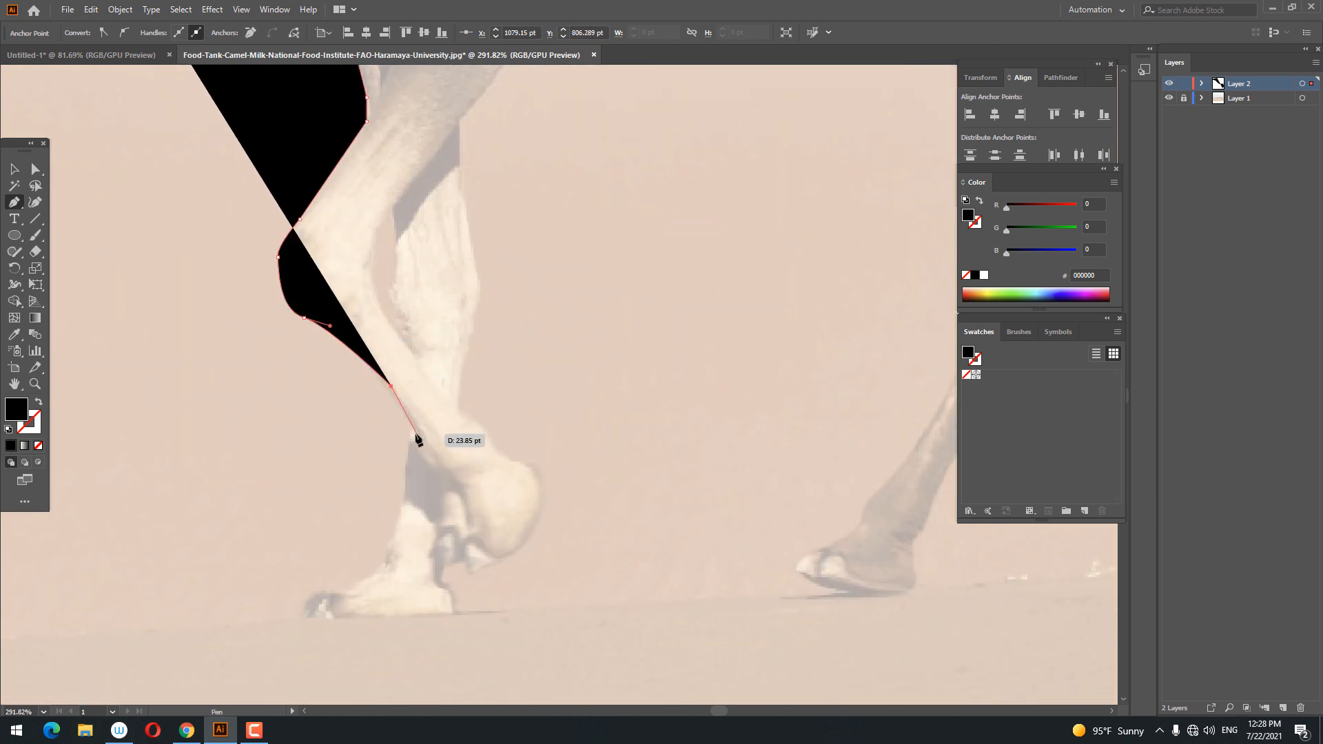
Trace down the standing front leg, around its toe and along the flat sole to the heel.
{"action": "left_click", "coordinate": [415, 437]}
{"action": "left_click", "coordinate": [395, 538]}
{"action": "left_click", "coordinate": [377, 563]}
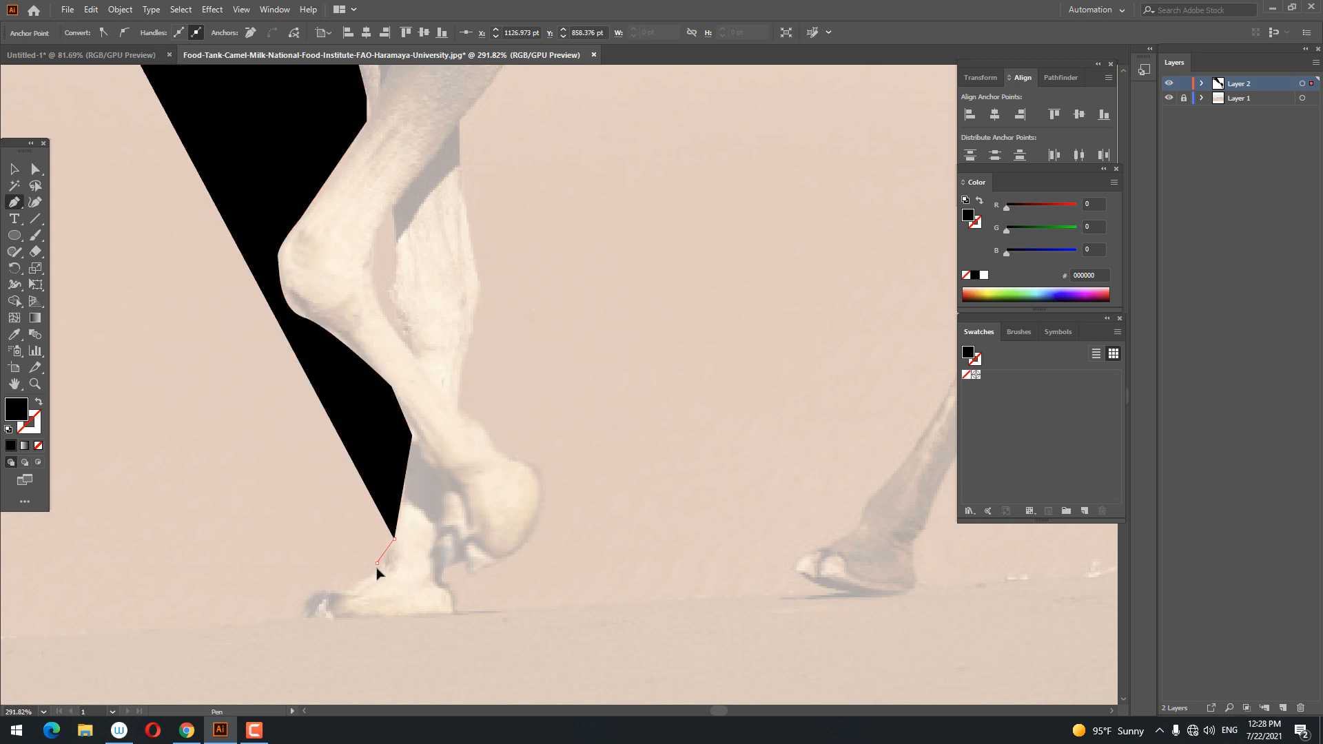
{"action": "left_click_drag", "start_coordinate": [377, 568], "coordinate": [292, 612]}
{"action": "left_click", "coordinate": [300, 619]}
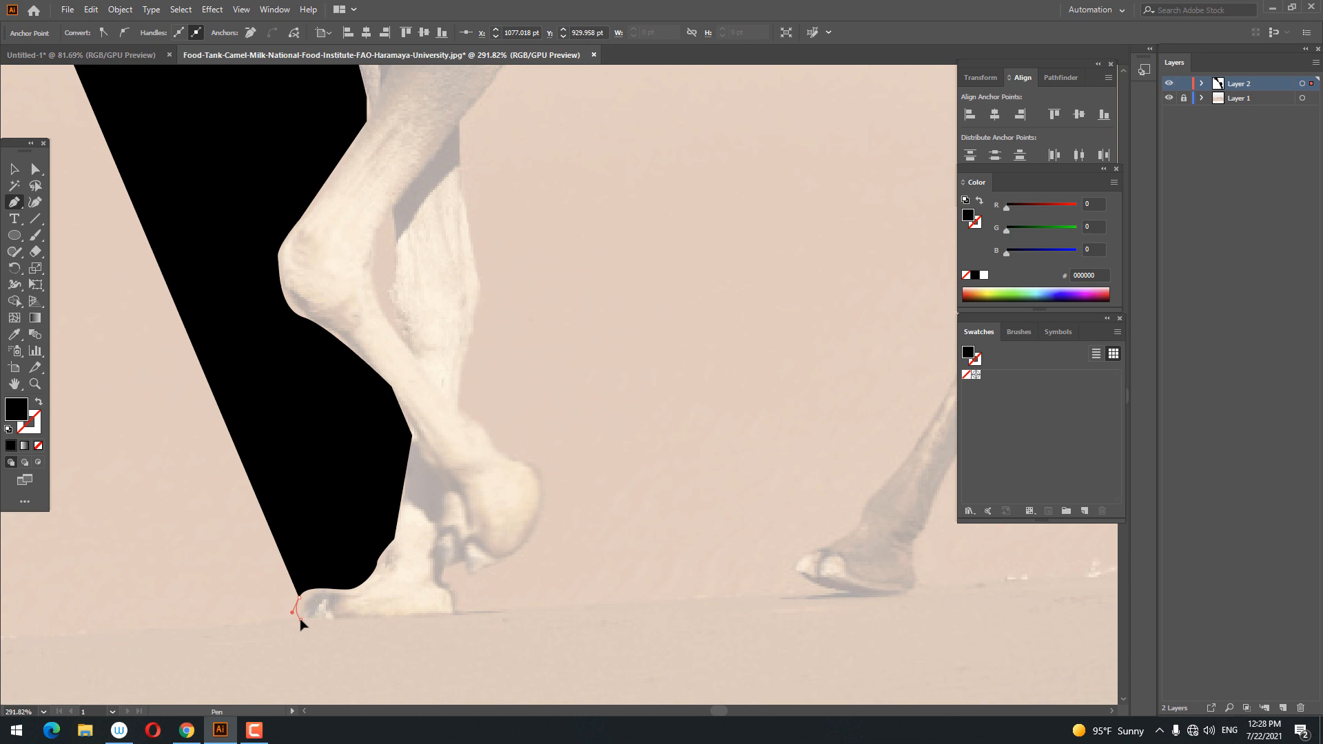
{"action": "left_click", "coordinate": [462, 614]}
Trace up from the standing hoof's heel and around the raised front foot back to the leg.
{"action": "left_click", "coordinate": [446, 583]}
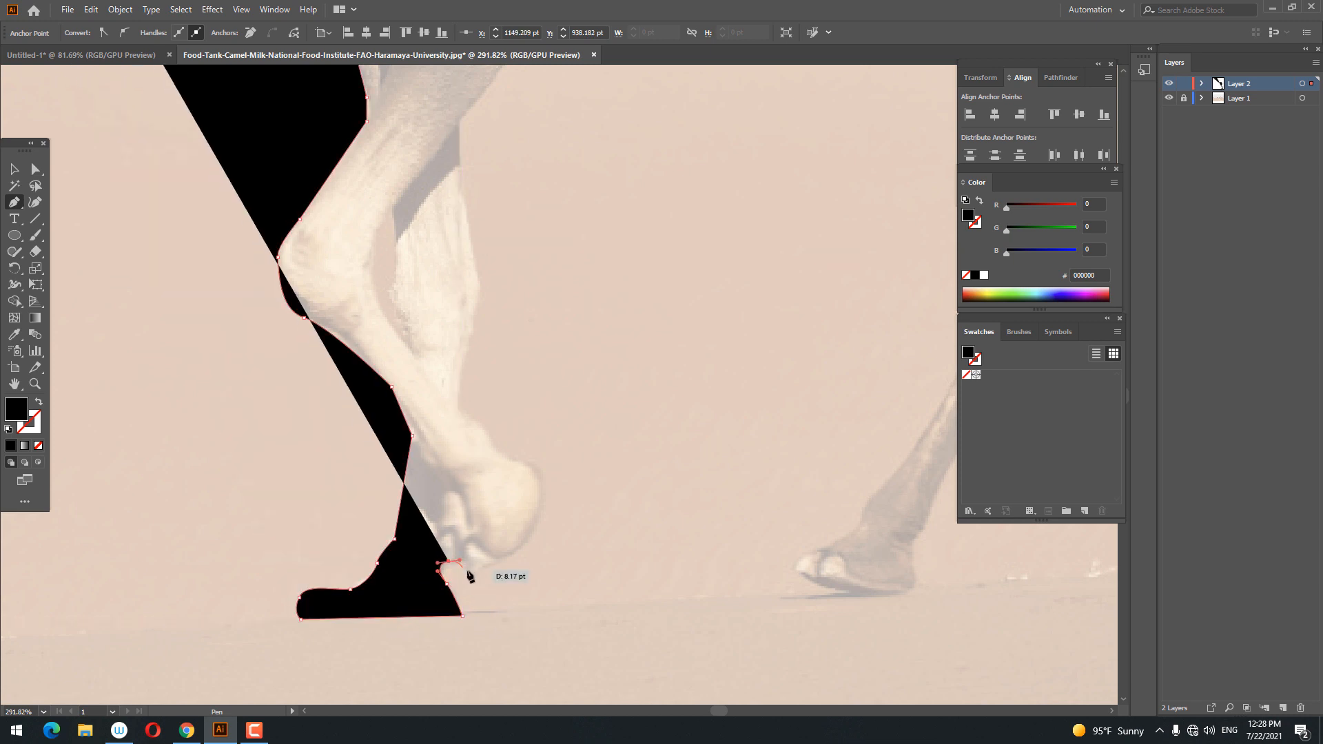
{"action": "left_click_drag", "start_coordinate": [474, 572], "coordinate": [497, 568]}
{"action": "left_click", "coordinate": [507, 555]}
{"action": "left_click_drag", "start_coordinate": [545, 473], "coordinate": [459, 388]}
Swap fill and stroke to show a black unfilled outline, and trace the front leg's rear edge up toward the belly.
{"action": "key", "text": "shift+x"}
{"action": "left_click_drag", "start_coordinate": [471, 336], "coordinate": [474, 264]}
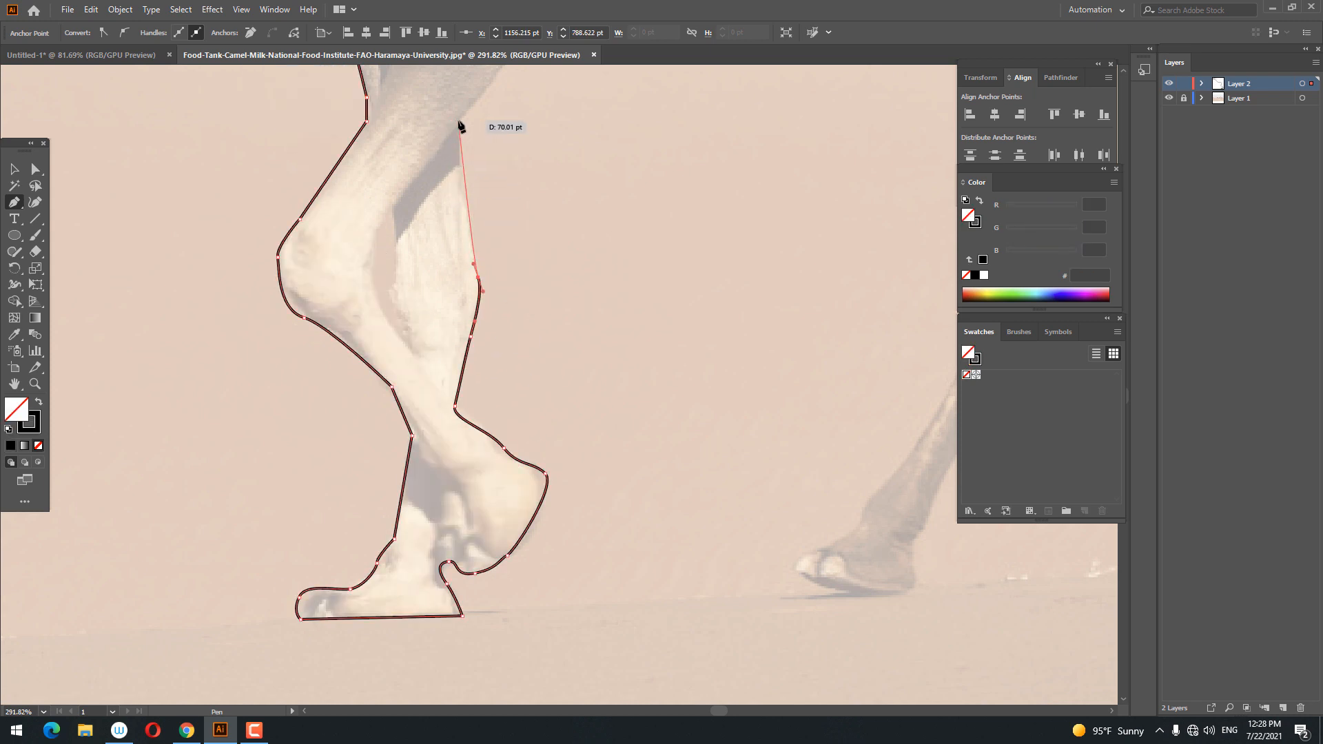
{"action": "left_click_drag", "start_coordinate": [458, 120], "coordinate": [244, 587]}
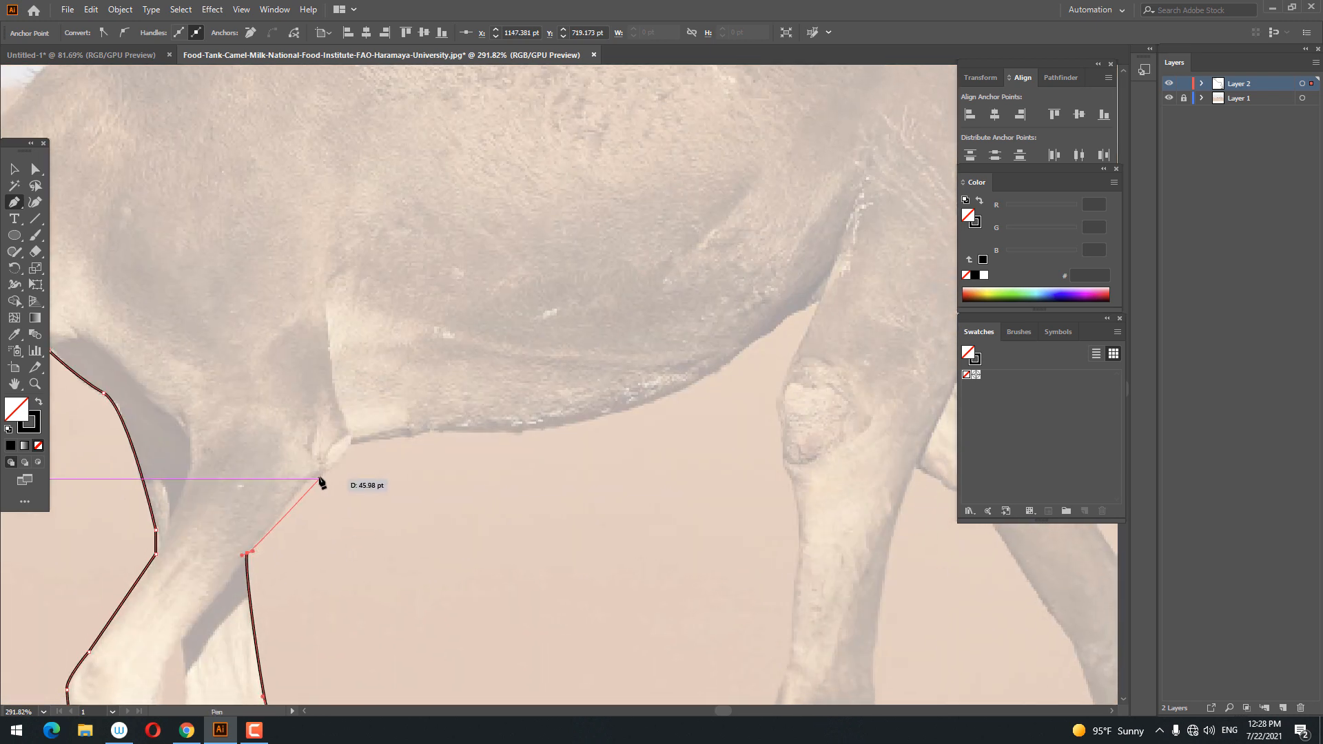
Trace the elbow and the curve of the belly to the top of the near hind leg, redoing the misplaced belly point.
{"action": "left_click_drag", "start_coordinate": [320, 478], "coordinate": [342, 472]}
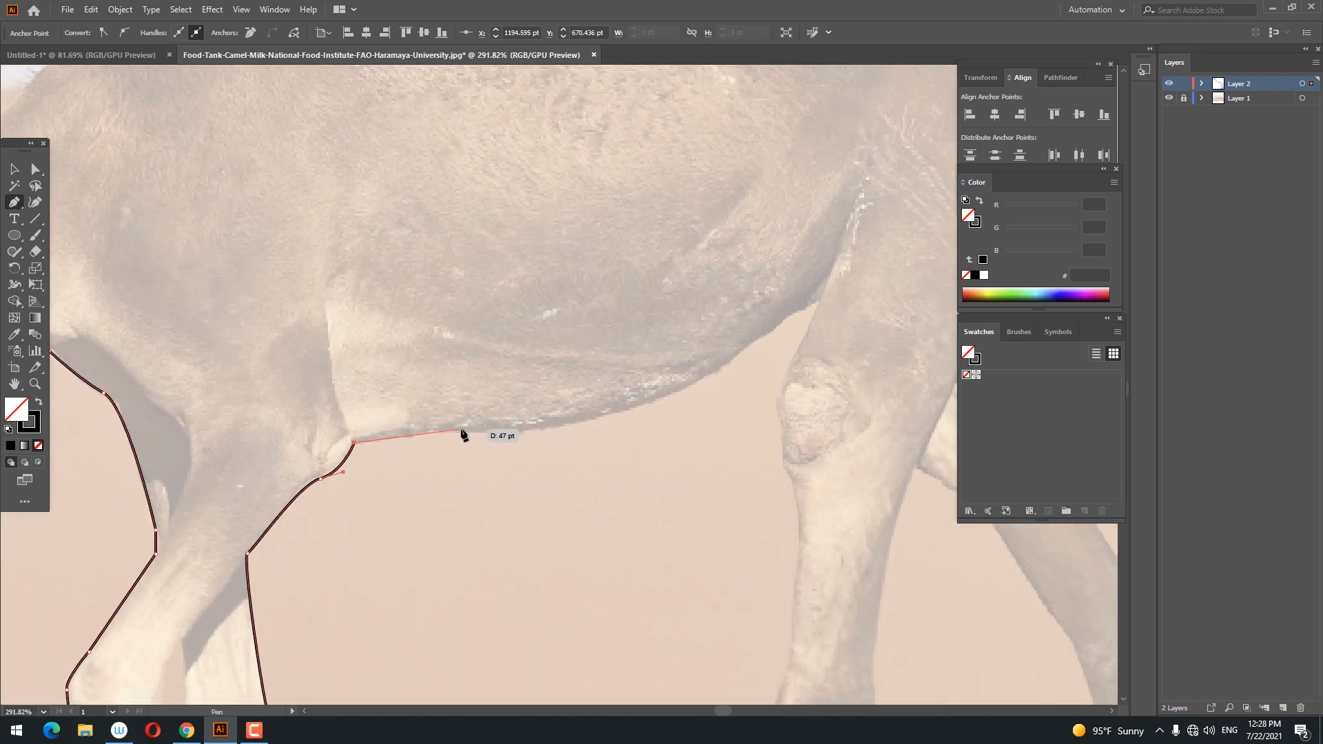
{"action": "left_click_drag", "start_coordinate": [460, 428], "coordinate": [488, 434]}
{"action": "left_click_drag", "start_coordinate": [679, 394], "coordinate": [697, 362]}
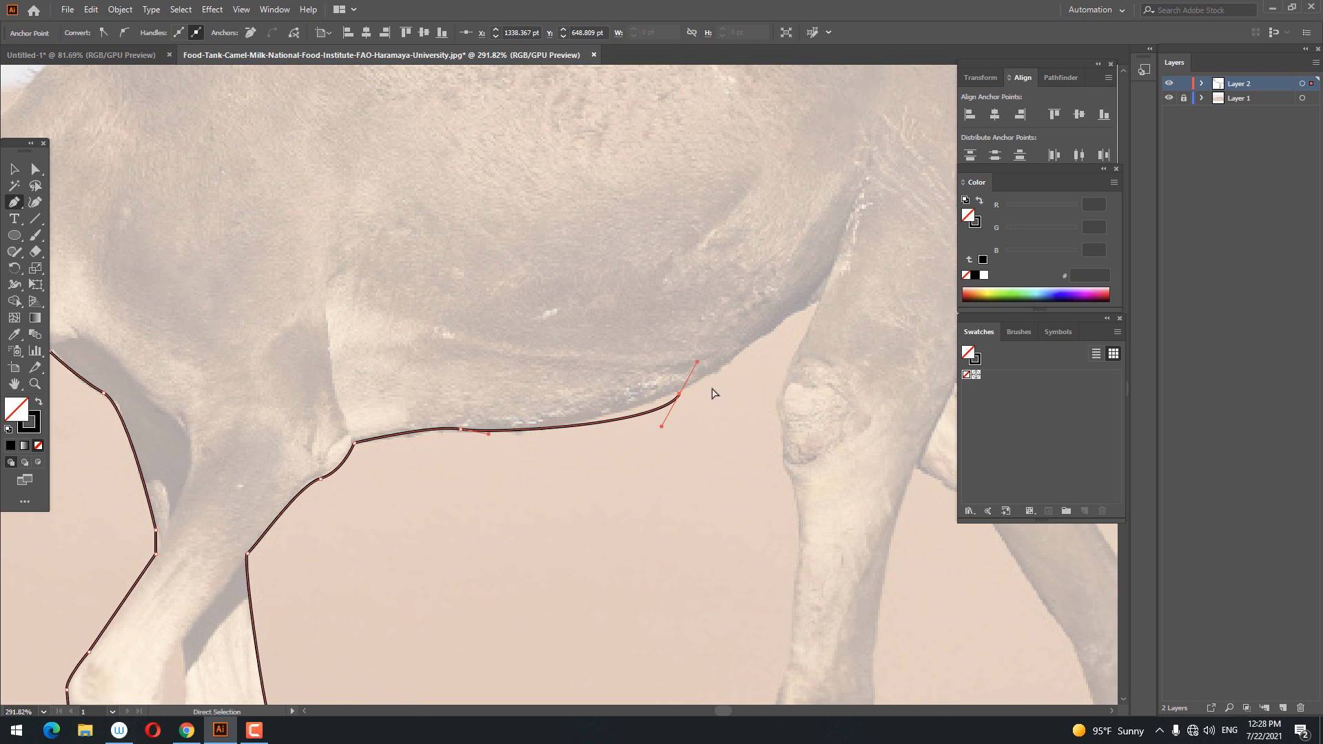
{"action": "key", "text": "ctrl+z"}
{"action": "left_click_drag", "start_coordinate": [758, 324], "coordinate": [763, 329]}
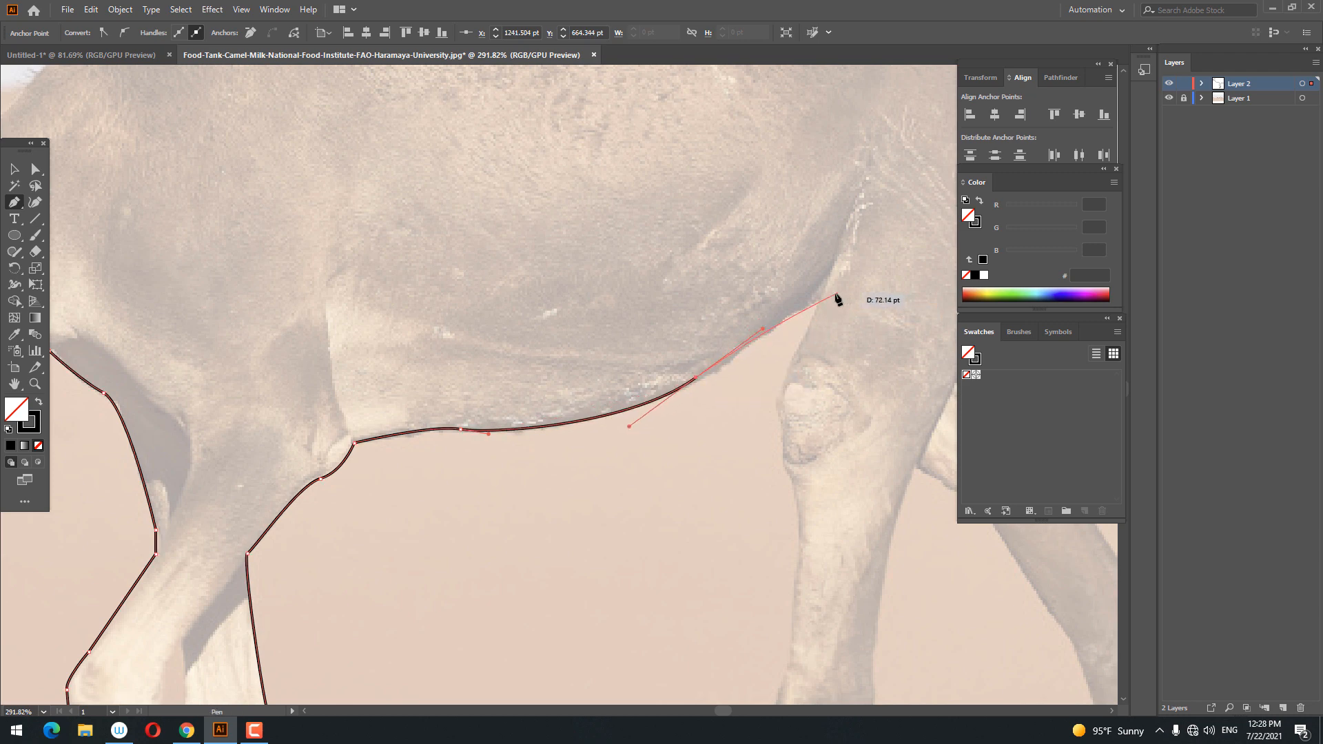
{"action": "left_click", "coordinate": [817, 303]}
Trace the front edge of the near hind leg from the belly past the knee and down the shank.
{"action": "left_click_drag", "start_coordinate": [780, 394], "coordinate": [780, 423]}
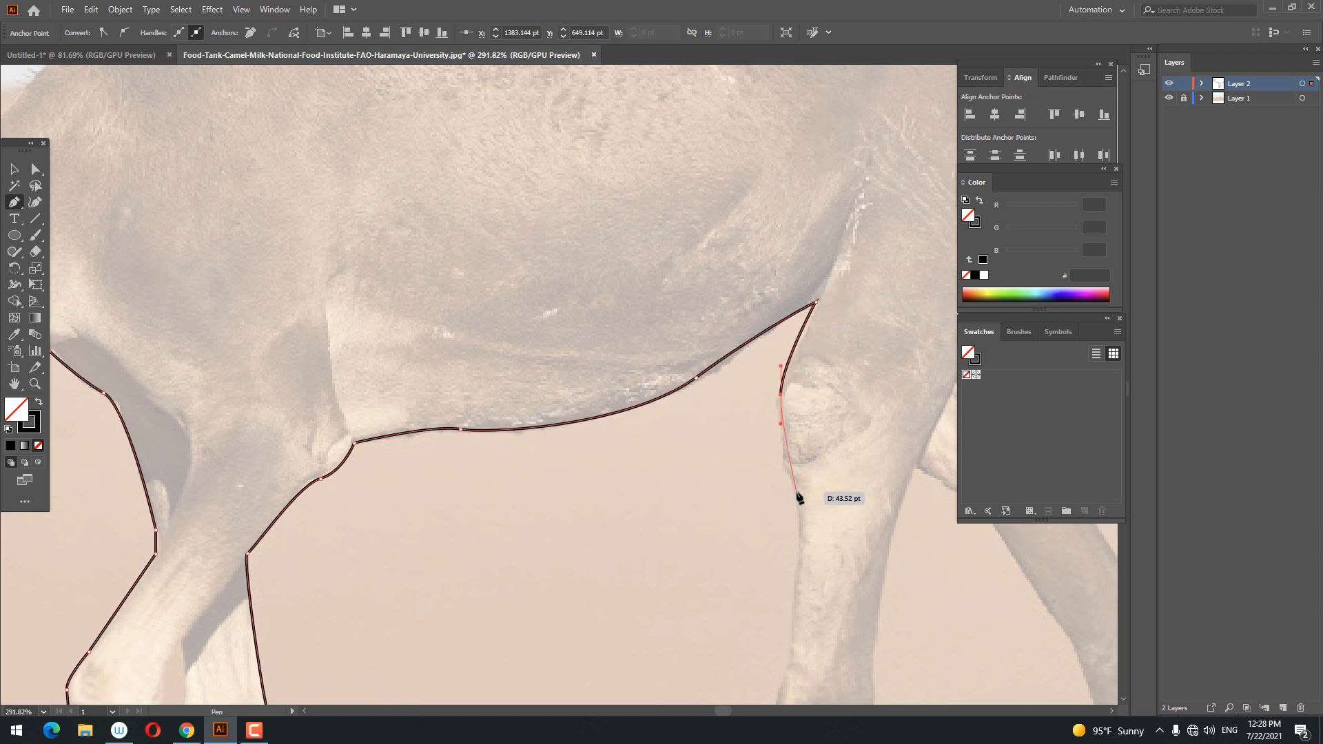
{"action": "left_click_drag", "start_coordinate": [797, 497], "coordinate": [811, 513]}
{"action": "left_click", "coordinate": [783, 647]}
{"action": "left_click_drag", "start_coordinate": [785, 688], "coordinate": [611, 361]}
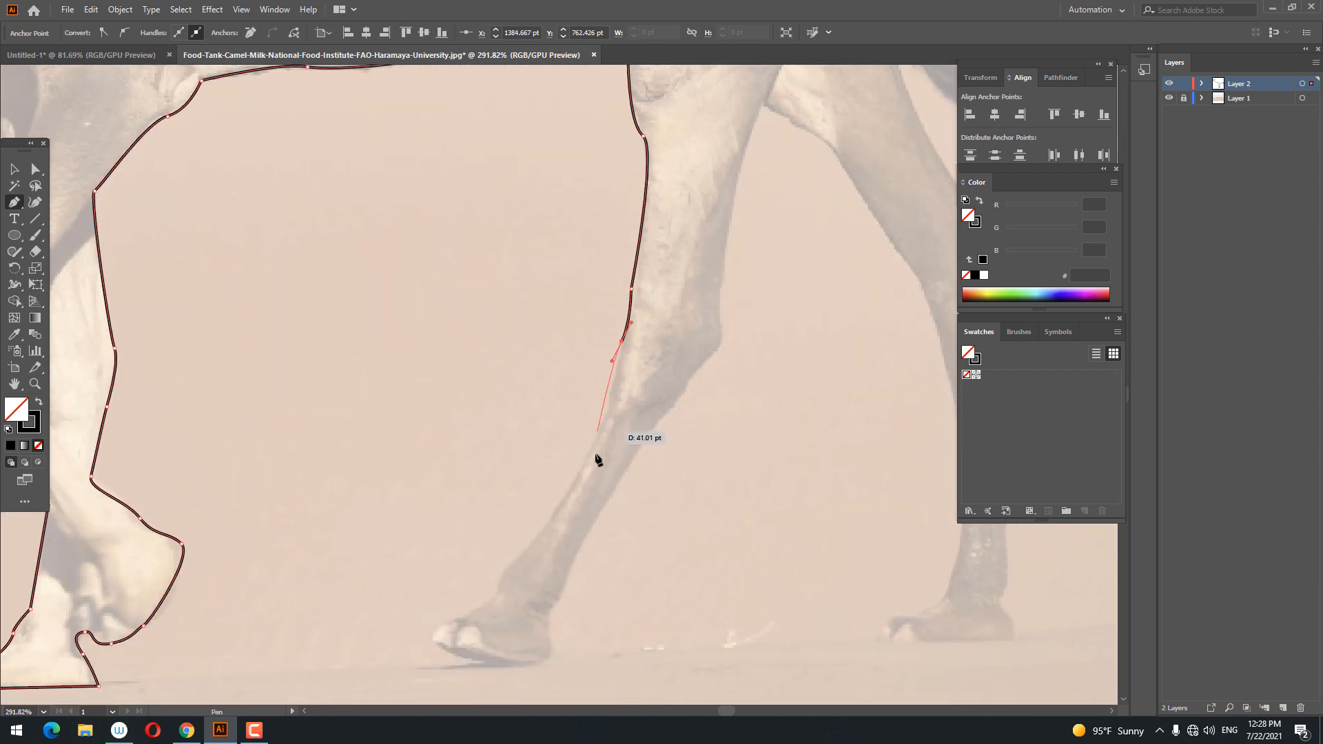
{"action": "left_click_drag", "start_coordinate": [586, 465], "coordinate": [567, 482]}
Trace the near hind leg's ankle and hoof, along the sole and back up behind the heel.
{"action": "left_click_drag", "start_coordinate": [509, 570], "coordinate": [496, 577]}
{"action": "left_click", "coordinate": [489, 596]}
{"action": "left_click_drag", "start_coordinate": [442, 625], "coordinate": [534, 667]}
{"action": "left_click_drag", "start_coordinate": [557, 663], "coordinate": [576, 568]}
Trace the rear edge of the near hind leg past the hock and finish with a curved point between the hind legs.
{"action": "left_click_drag", "start_coordinate": [663, 413], "coordinate": [736, 343]}
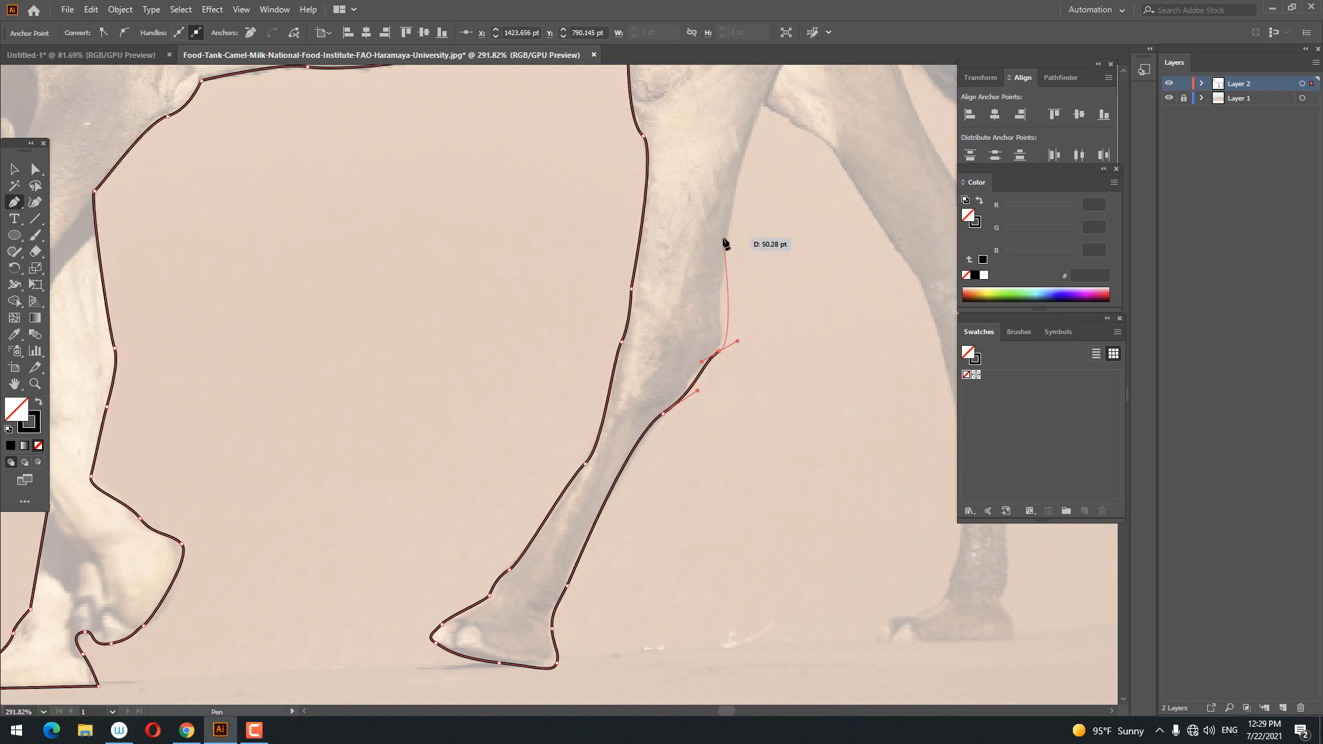
{"action": "left_click_drag", "start_coordinate": [726, 230], "coordinate": [735, 211]}
{"action": "left_click", "coordinate": [740, 189]}
{"action": "left_click", "coordinate": [765, 102]}
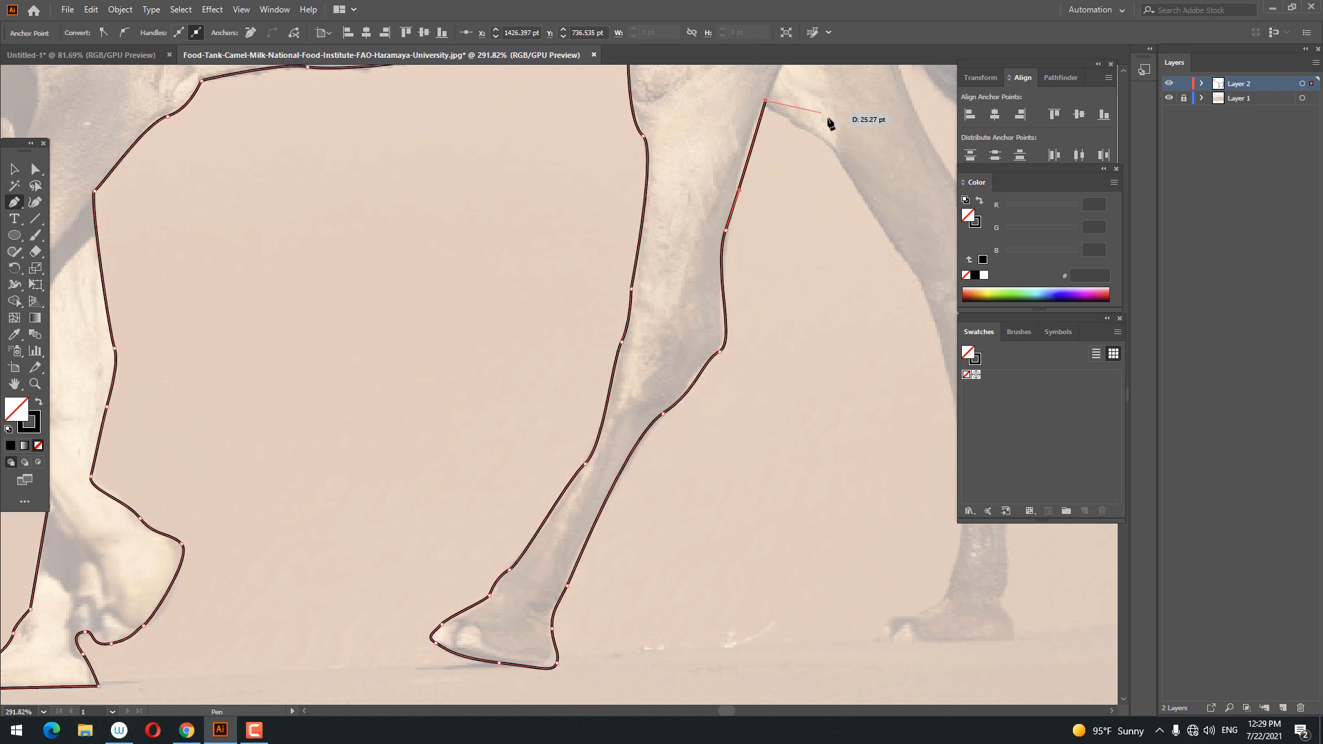
{"action": "key", "text": "ctrl+z"}
{"action": "key", "text": "ctrl+z"}
{"action": "left_click_drag", "start_coordinate": [764, 107], "coordinate": [778, 101]}
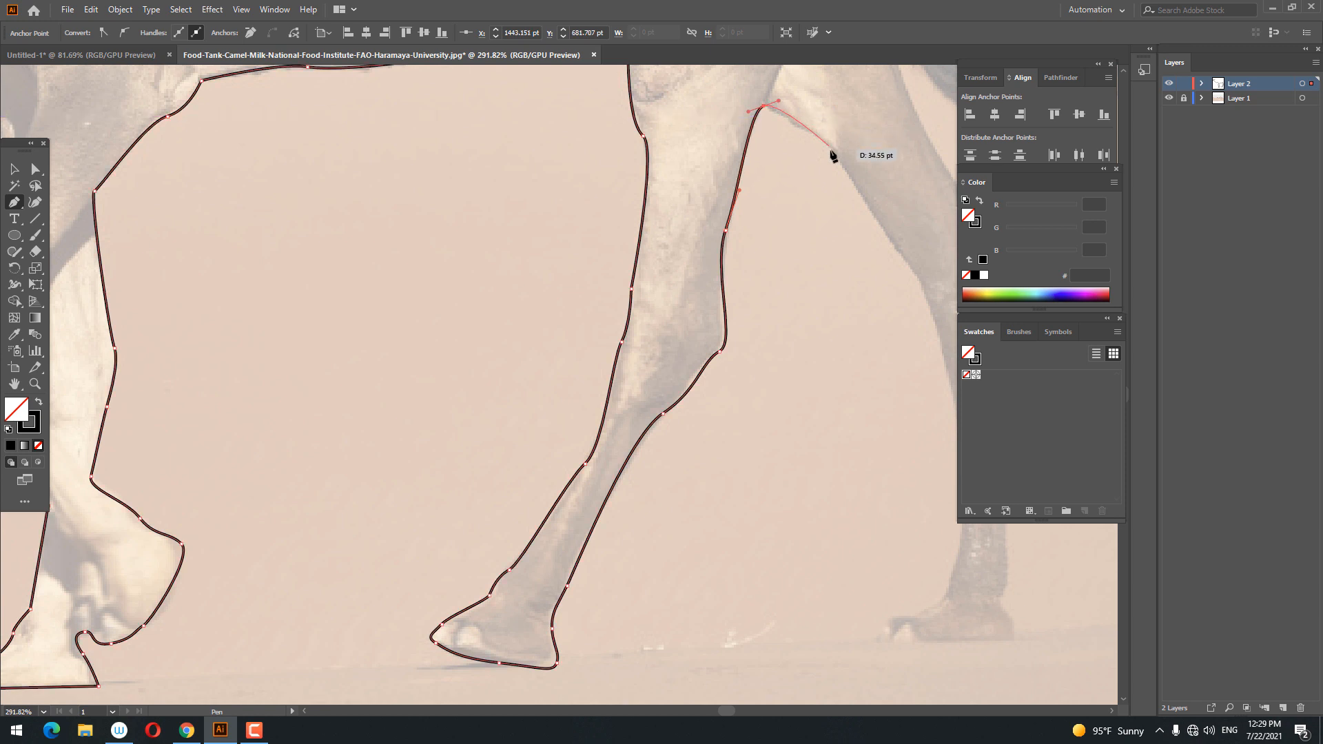
Trace the front edge of the far hind leg from the crotch past the knee to the shank, redoing the misplaced shank point.
{"action": "left_click_drag", "start_coordinate": [831, 148], "coordinate": [832, 154]}
{"action": "left_click_drag", "start_coordinate": [911, 275], "coordinate": [548, 267]}
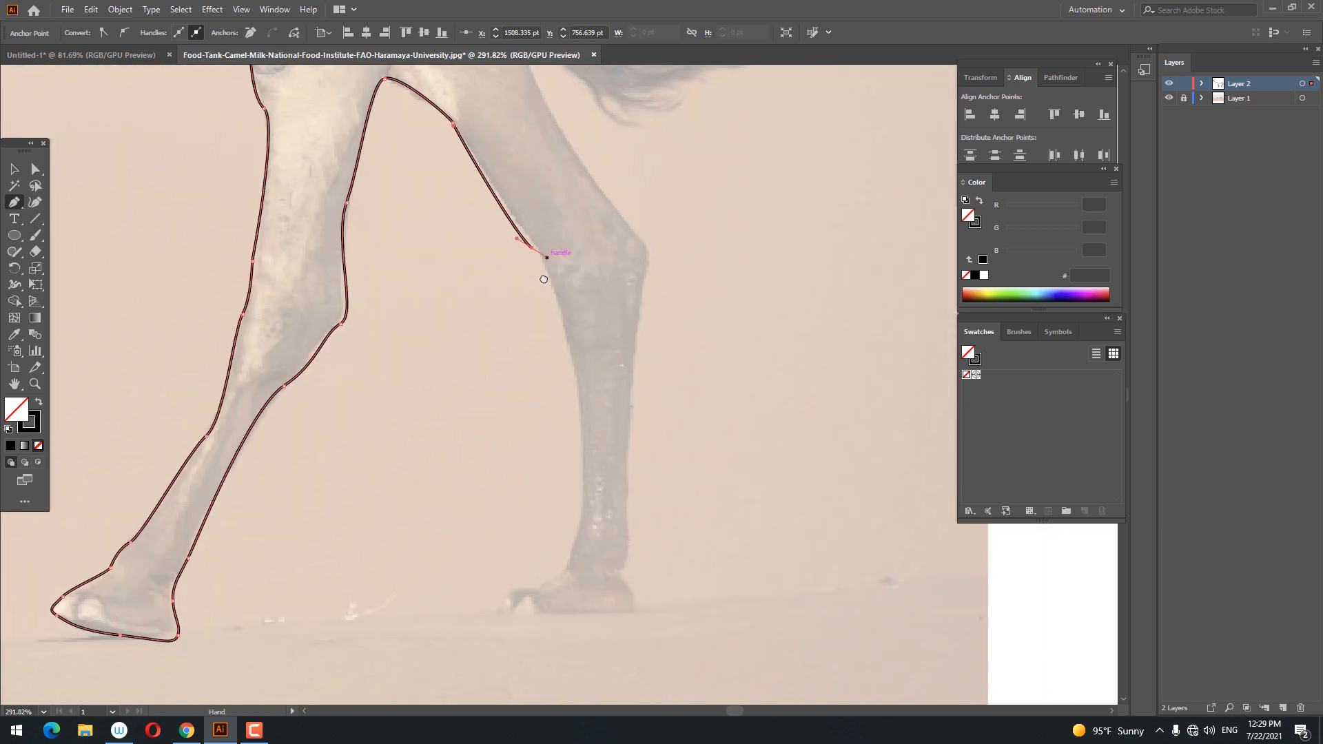
{"action": "left_click_drag", "start_coordinate": [565, 347], "coordinate": [567, 386]}
{"action": "key", "text": "ctrl+z"}
{"action": "left_click", "coordinate": [567, 347]}
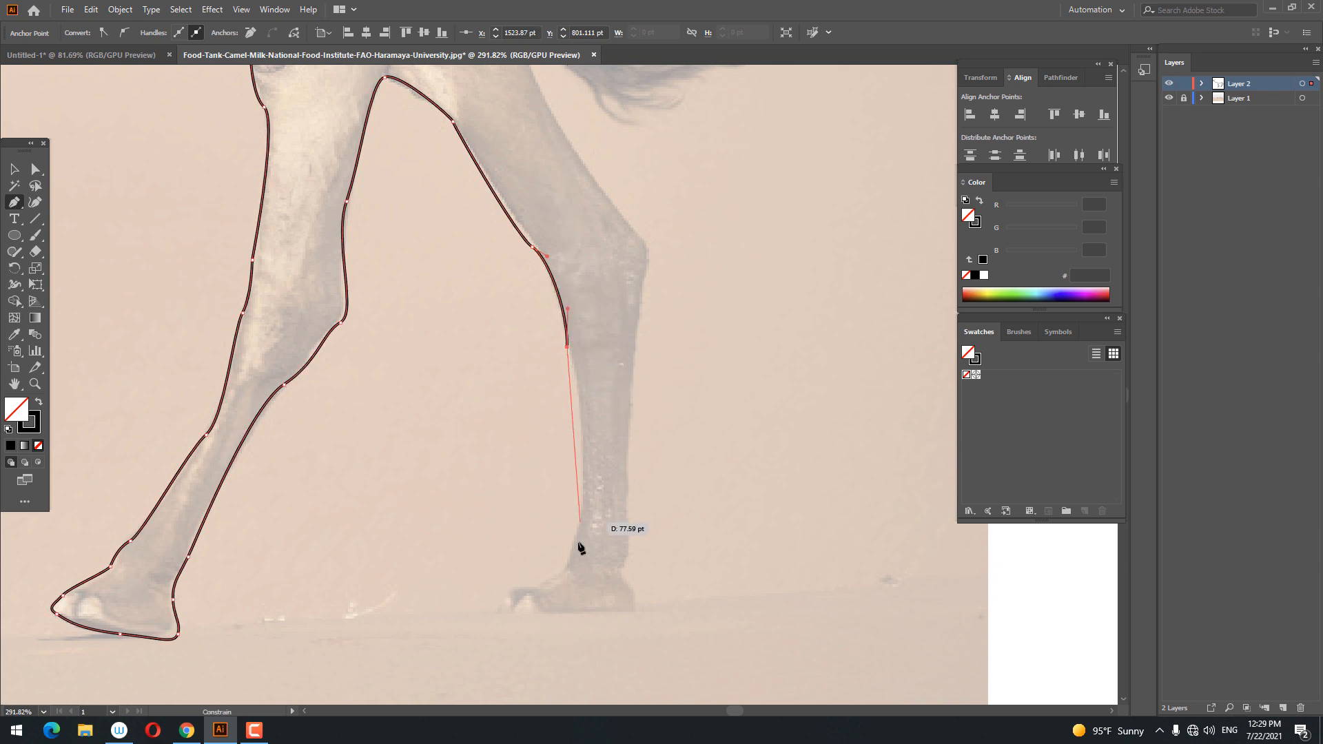
Trace the far hind leg's lower shank, around the hoof and heel, and up the rear edge to the hock.
{"action": "left_click_drag", "start_coordinate": [574, 546], "coordinate": [540, 587]}
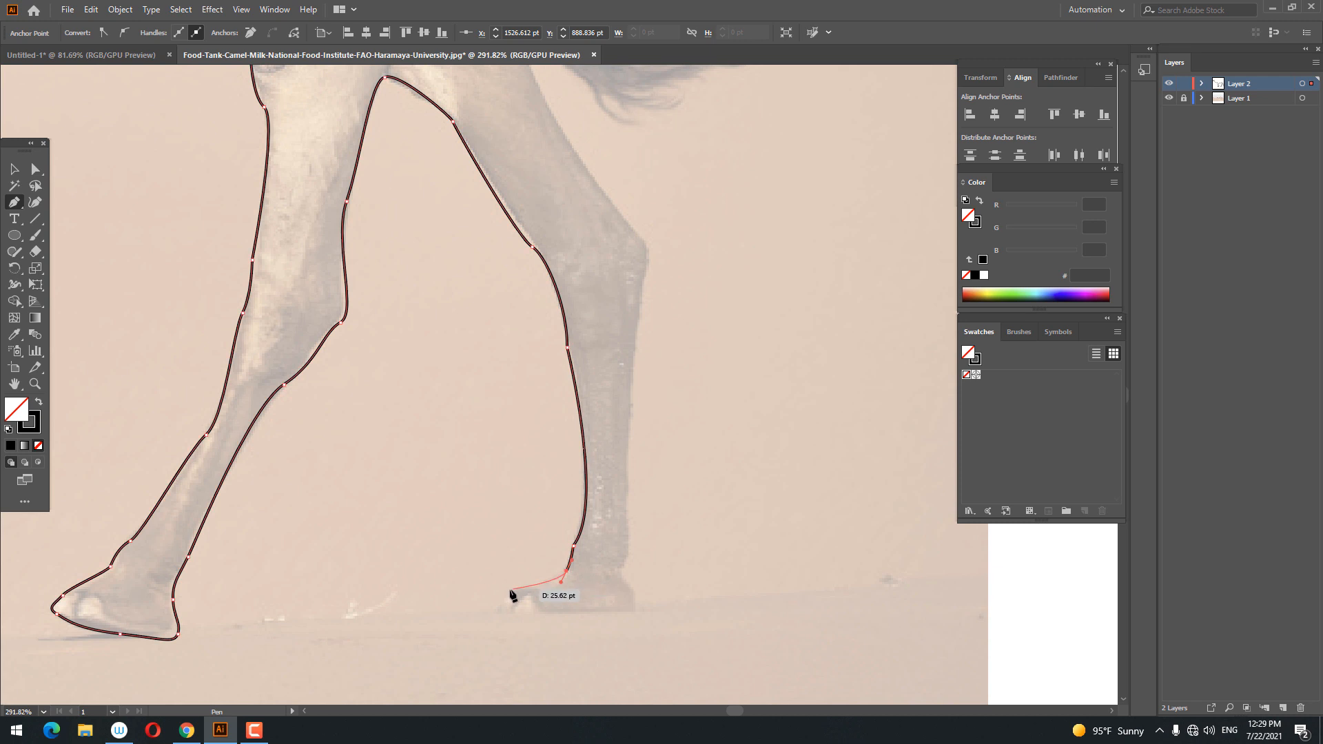
{"action": "left_click_drag", "start_coordinate": [502, 612], "coordinate": [627, 540]}
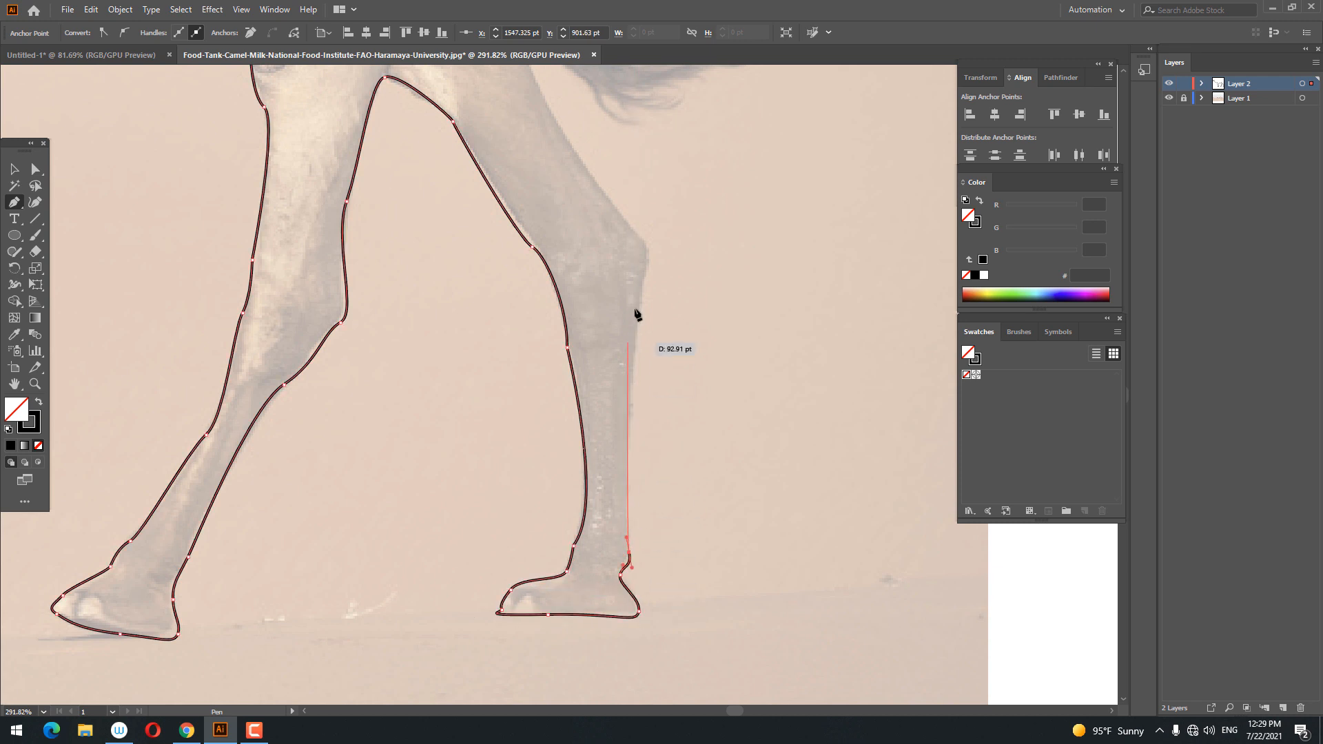
{"action": "left_click_drag", "start_coordinate": [648, 256], "coordinate": [674, 183]}
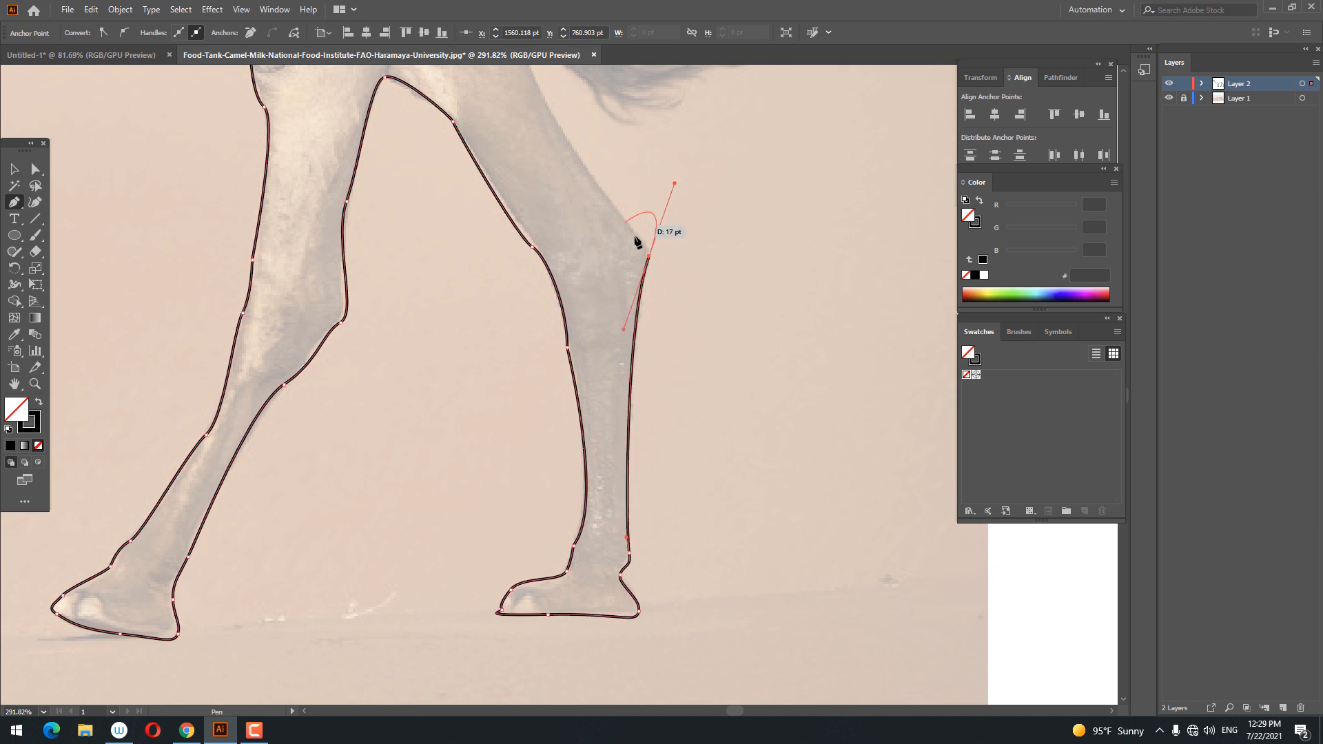
Trace the rear edge of the far thigh from the hock up to the buttock beside the tail root.
{"action": "scroll", "coordinate": [544, 123], "scroll_direction": "up", "scroll_amount": 5}
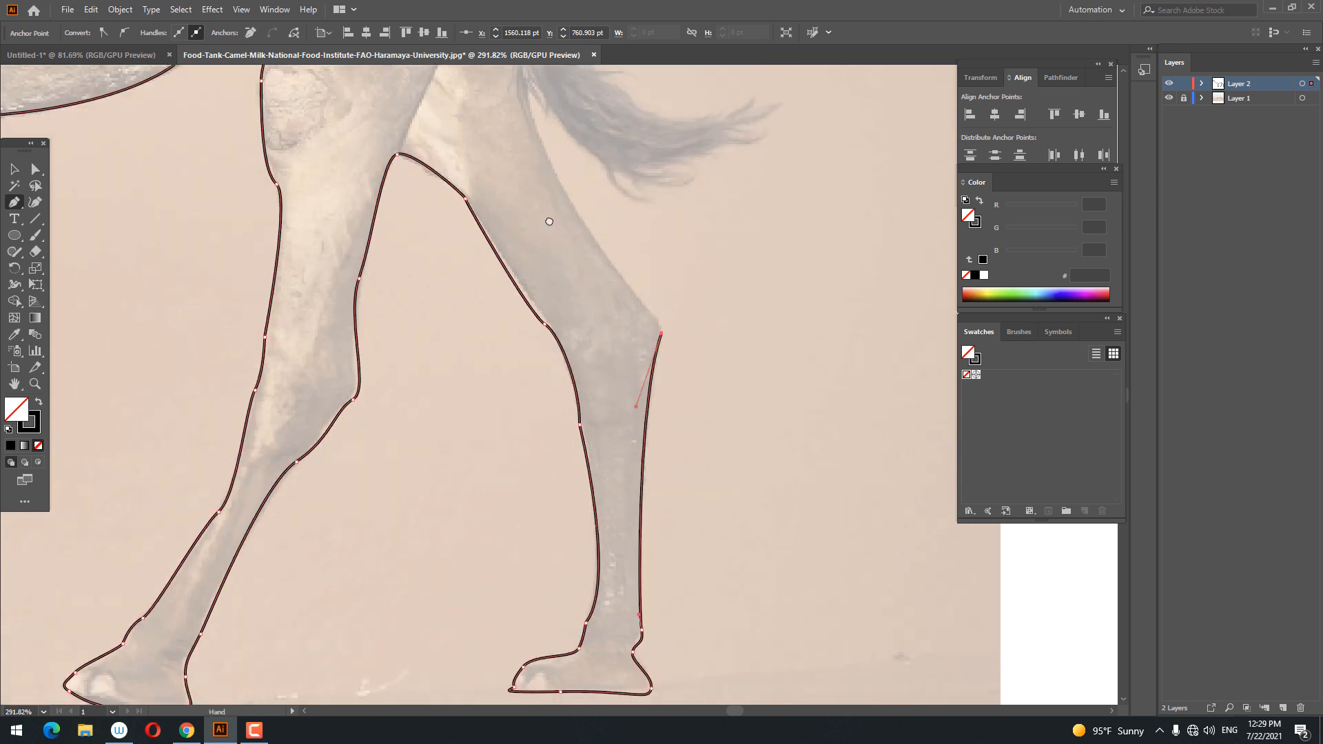
{"action": "left_click_drag", "start_coordinate": [492, 267], "coordinate": [505, 221]}
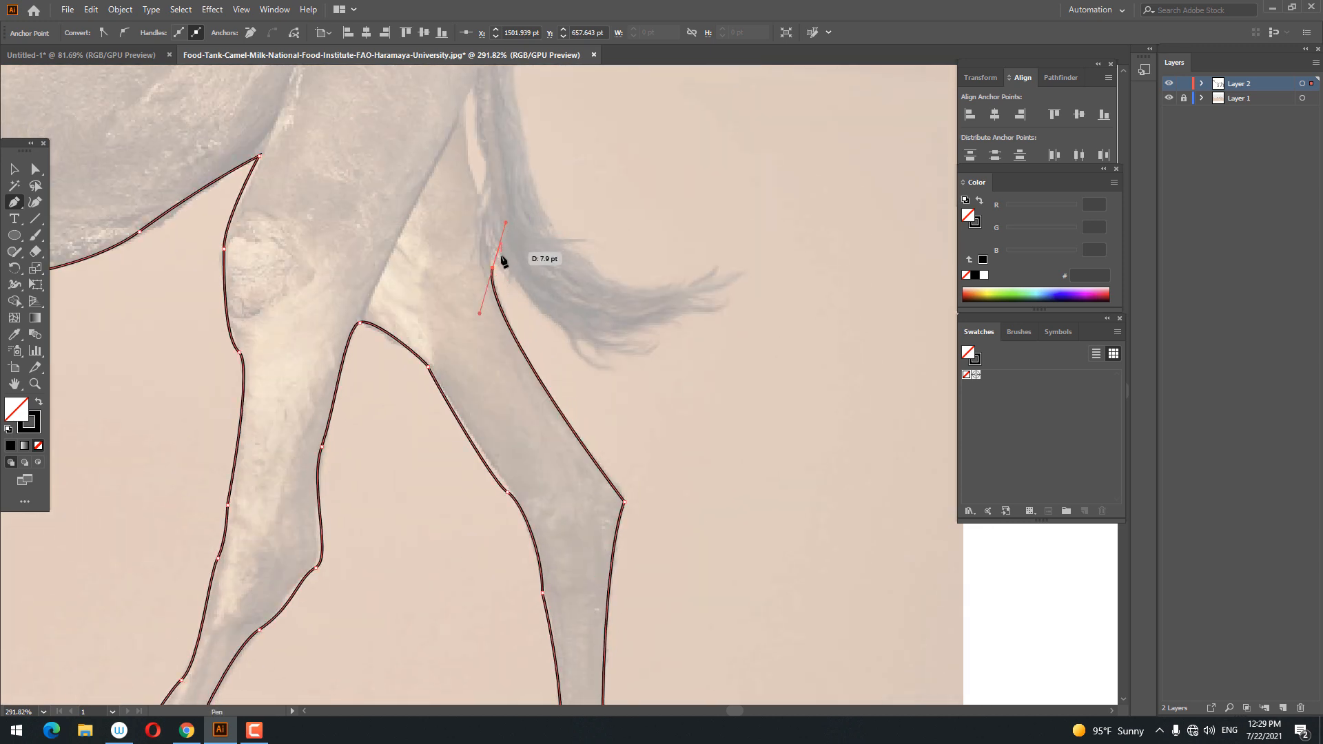
{"action": "left_click_drag", "start_coordinate": [464, 101], "coordinate": [478, 87]}
{"action": "left_click_drag", "start_coordinate": [478, 85], "coordinate": [582, 572]}
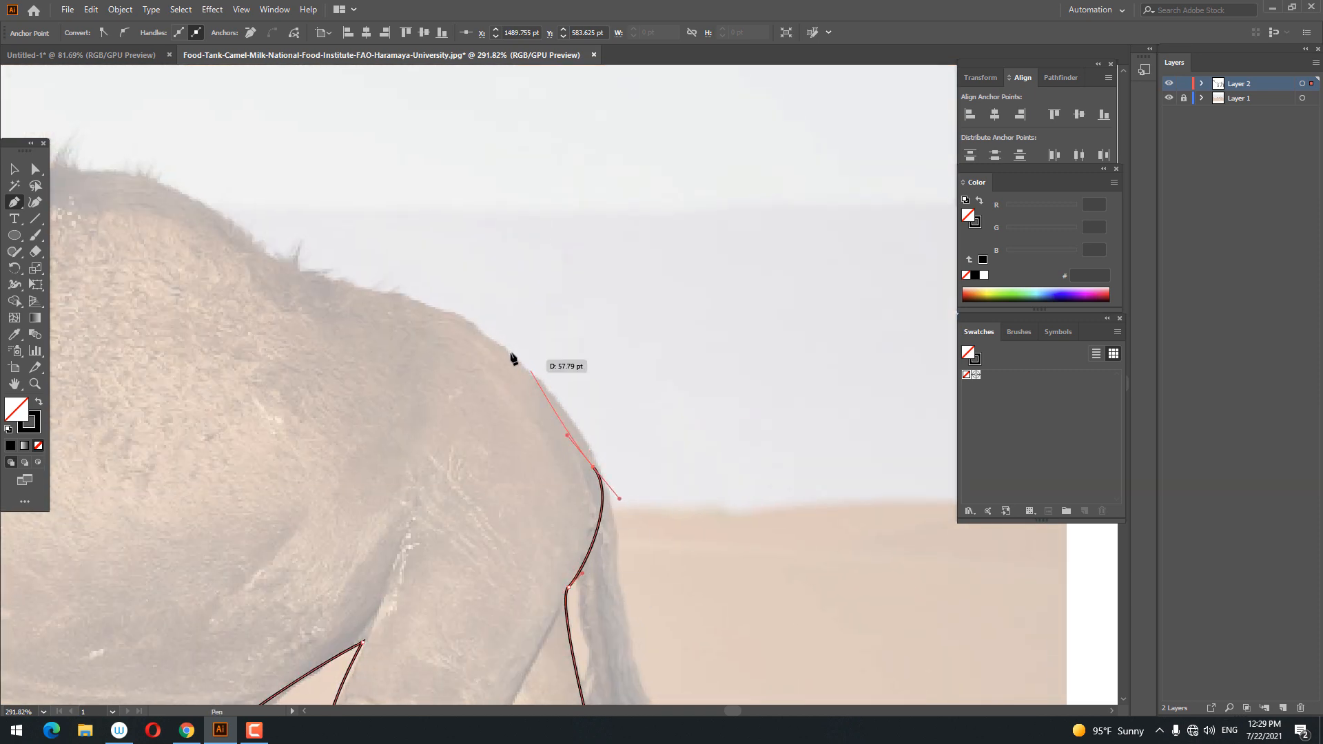
Trace the rump and back, over the top of the hump to the start of its front slope.
{"action": "left_click_drag", "start_coordinate": [459, 321], "coordinate": [862, 610]}
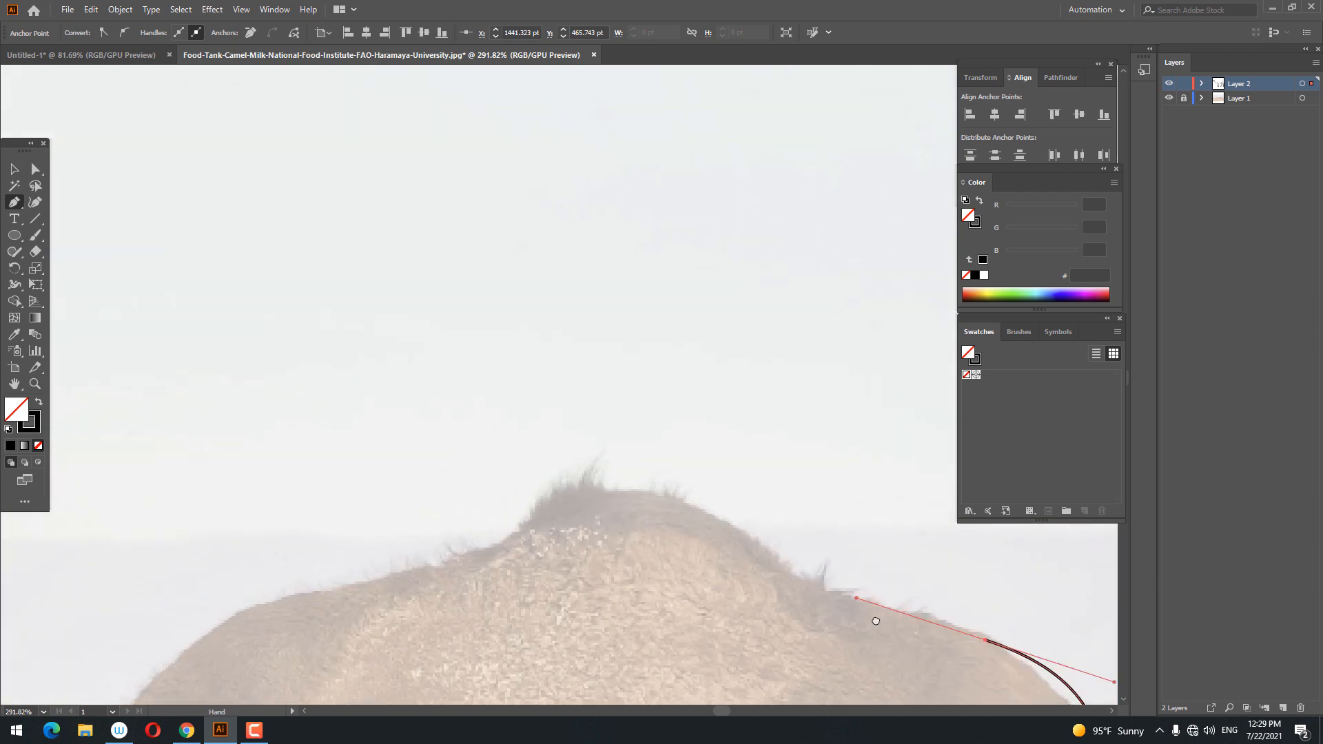
{"action": "left_click_drag", "start_coordinate": [751, 550], "coordinate": [726, 516]}
{"action": "left_click_drag", "start_coordinate": [576, 480], "coordinate": [524, 503]}
{"action": "left_click_drag", "start_coordinate": [452, 552], "coordinate": [644, 427]}
Trace the front of the hump and the shoulder down towards the base of the neck.
{"action": "left_click", "coordinate": [674, 365]}
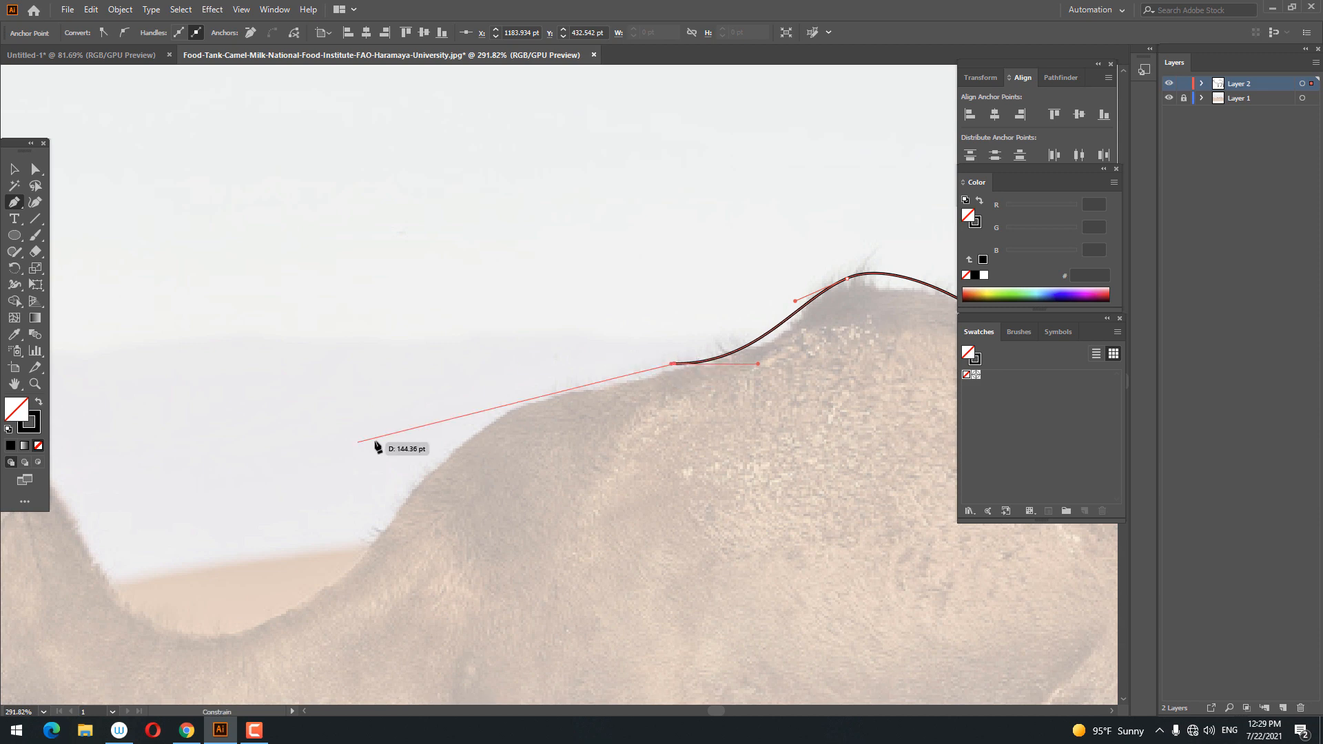
{"action": "left_click_drag", "start_coordinate": [520, 403], "coordinate": [468, 420]}
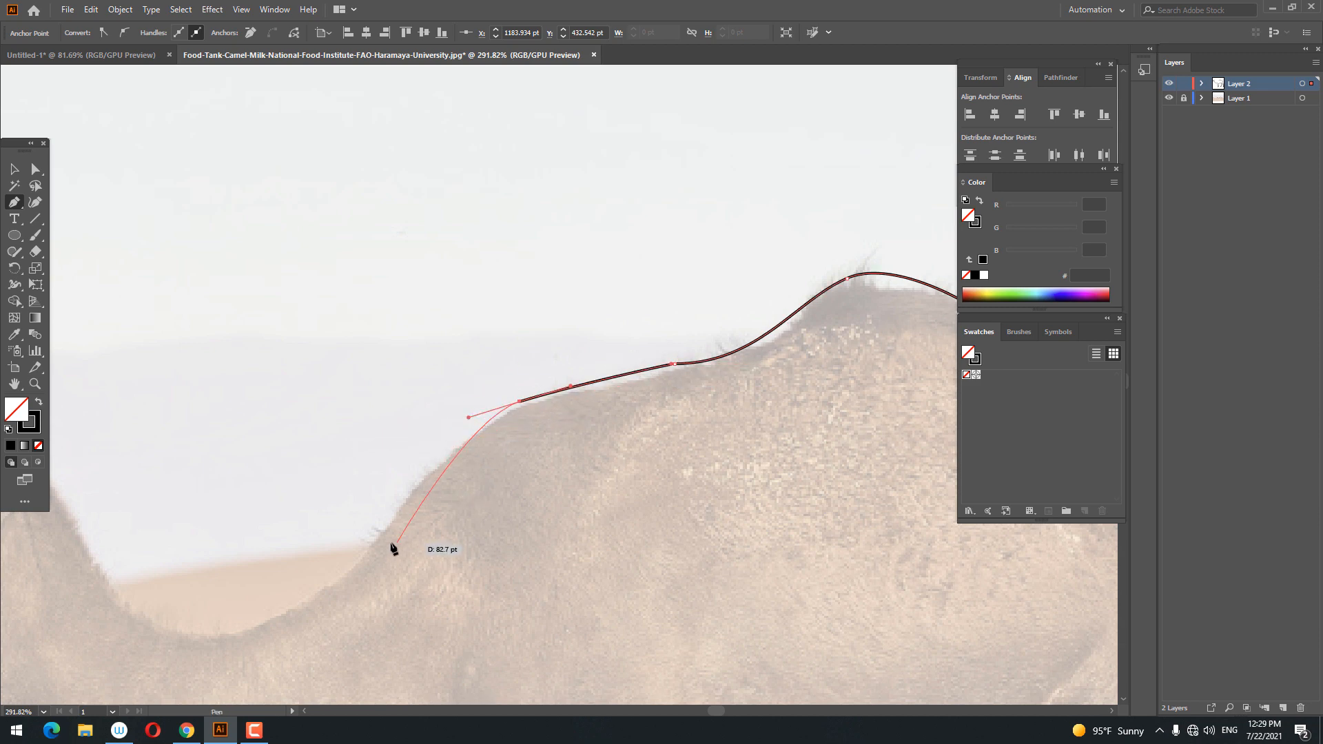
{"action": "left_click_drag", "start_coordinate": [301, 602], "coordinate": [705, 536]}
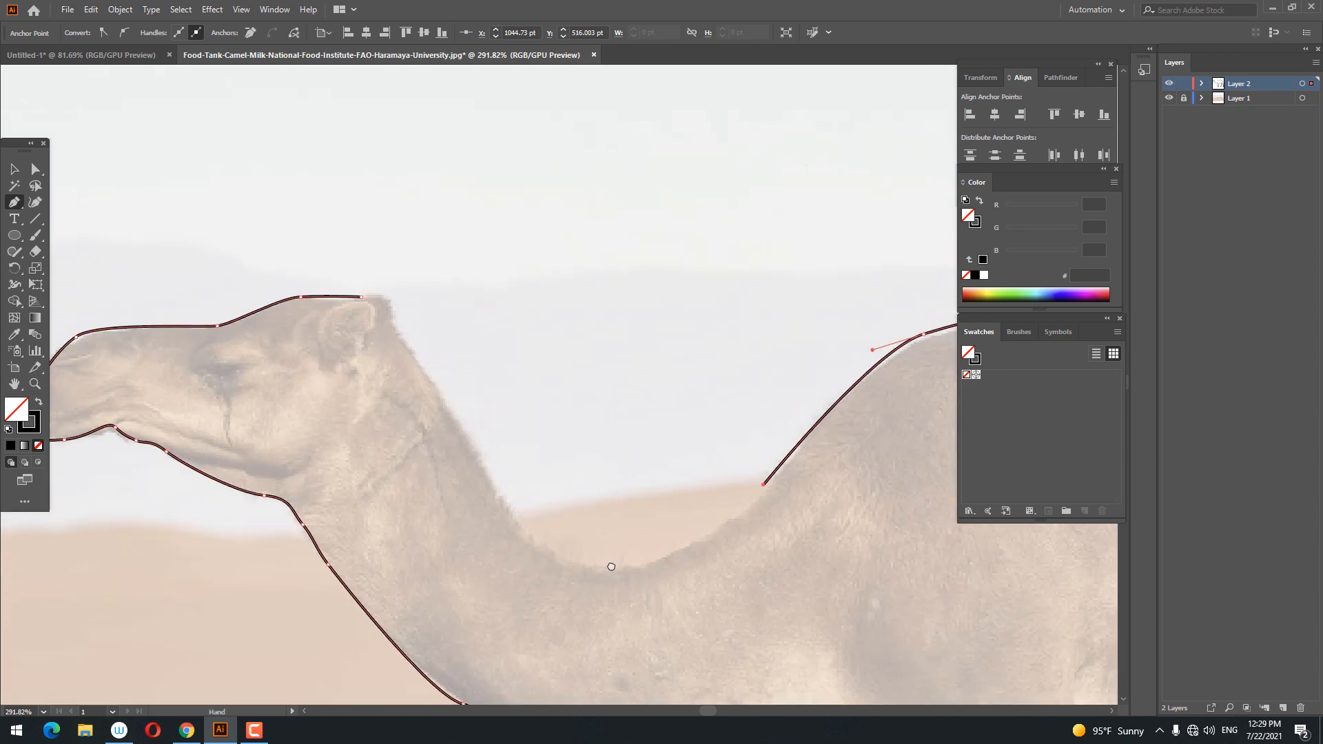
Trace the dip of the neck and its upper edge to the back of the head, closing the camel outline.
{"action": "left_click", "coordinate": [633, 570]}
{"action": "left_click", "coordinate": [560, 552]}
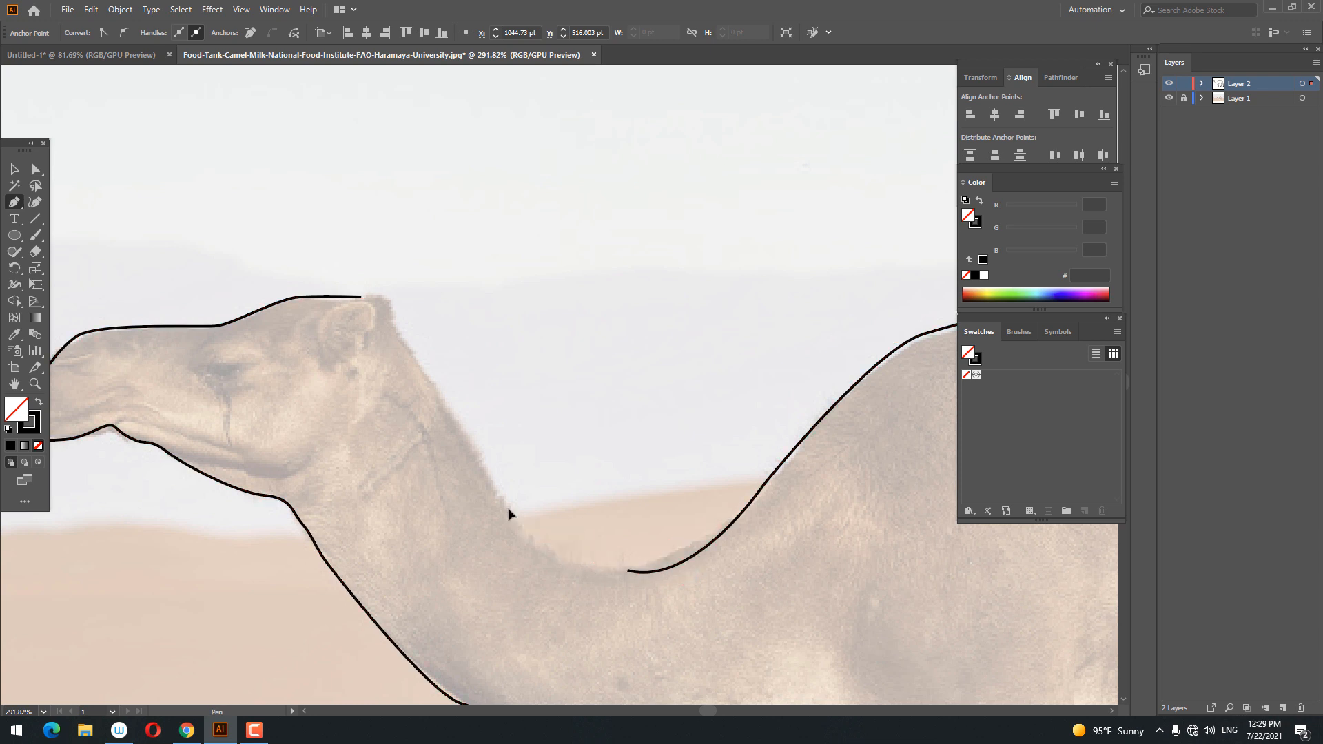
{"action": "left_click_drag", "start_coordinate": [510, 514], "coordinate": [503, 489]}
{"action": "left_click", "coordinate": [406, 342]}
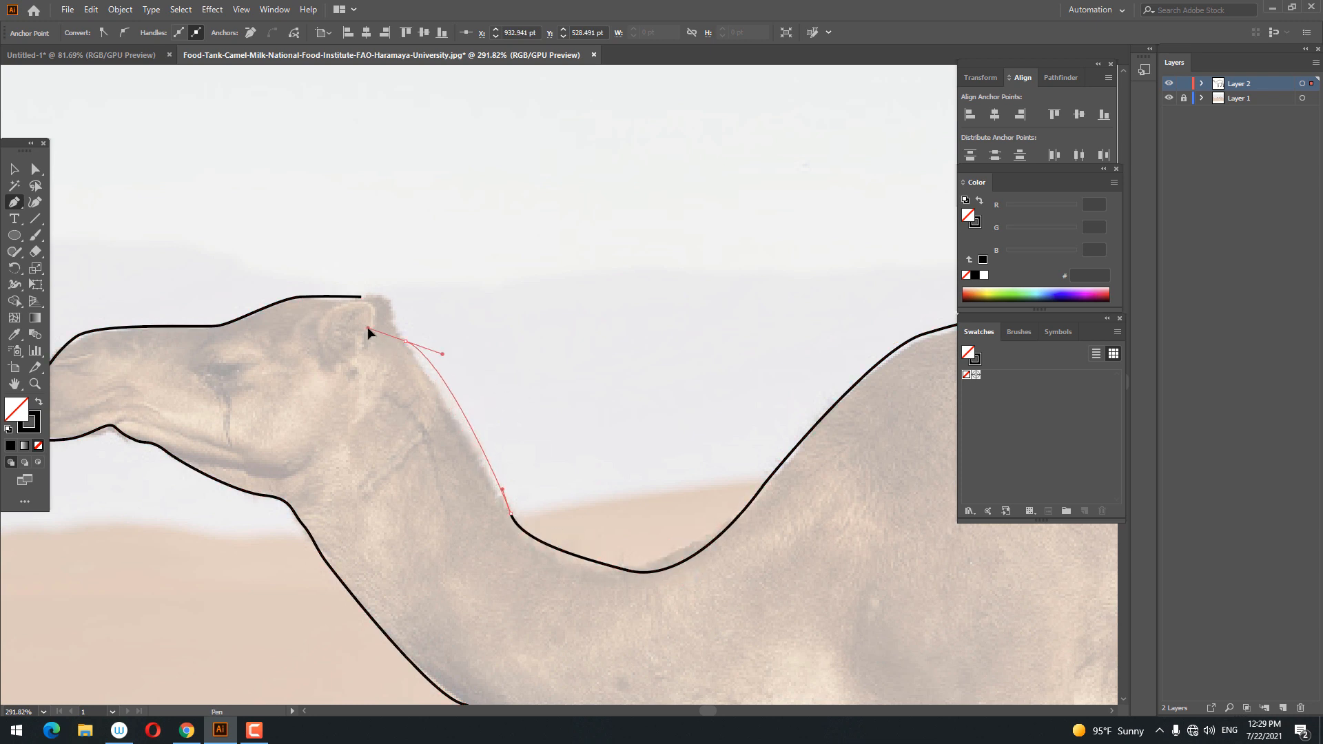
{"action": "left_click_drag", "start_coordinate": [369, 332], "coordinate": [321, 313]}
Swap fill and stroke on the closed camel outline to make it a solid black silhouette.
{"action": "key", "text": "z"}
{"action": "left_click_drag", "start_coordinate": [494, 354], "coordinate": [250, 421]}
{"action": "key", "text": "shift+x"}
Draw the outer edge of the tail as a new path from the rump down to the pointed tip.
{"action": "left_click_drag", "start_coordinate": [576, 449], "coordinate": [465, 473]}
{"action": "left_click_drag", "start_coordinate": [736, 371], "coordinate": [475, 536]}
{"action": "left_click", "coordinate": [348, 292]}
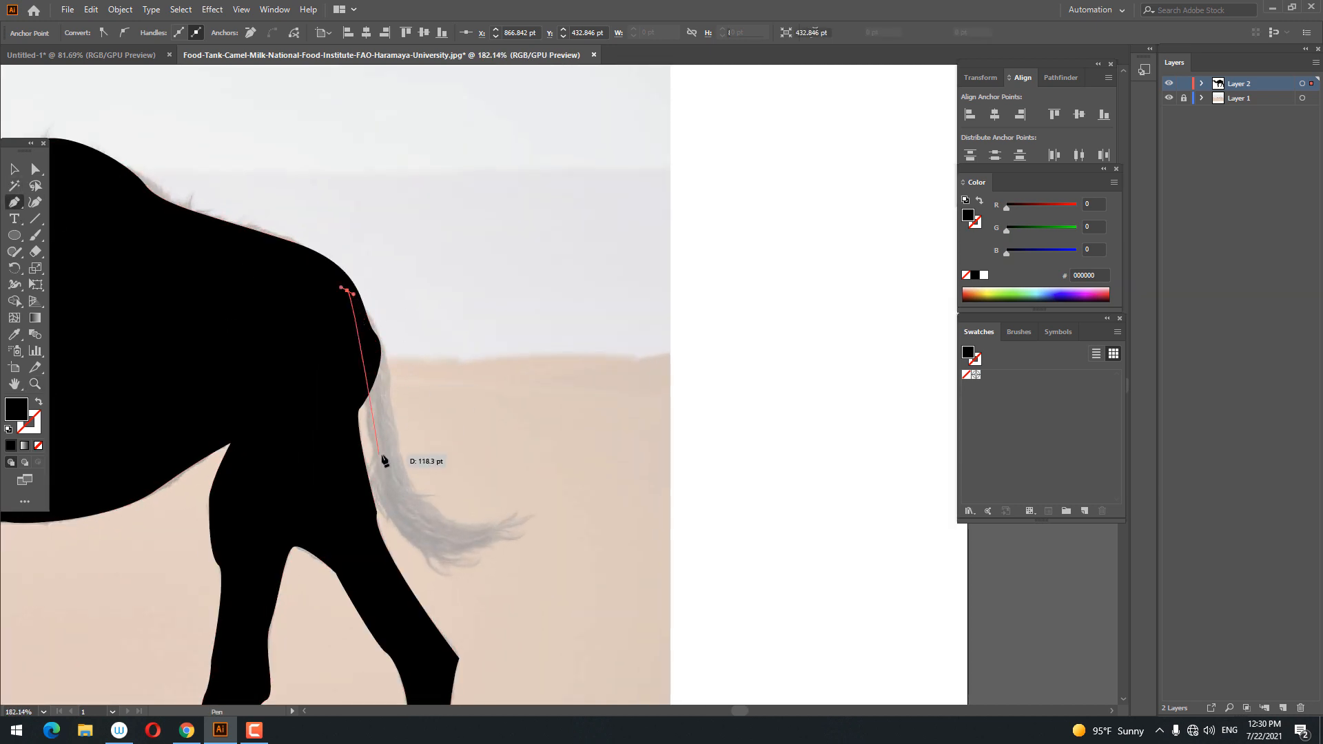
{"action": "left_click_drag", "start_coordinate": [394, 428], "coordinate": [396, 480]}
{"action": "key", "text": "ctrl+z"}
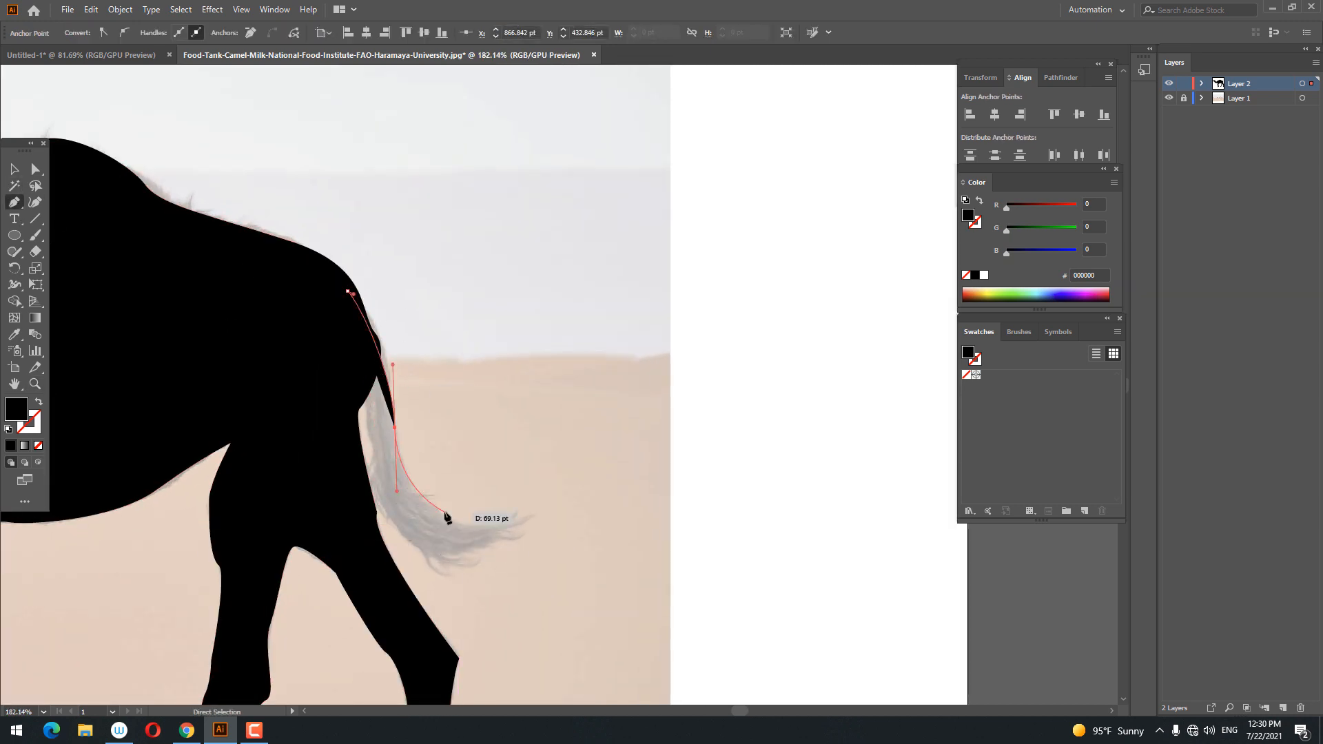
{"action": "left_click", "coordinate": [516, 513]}
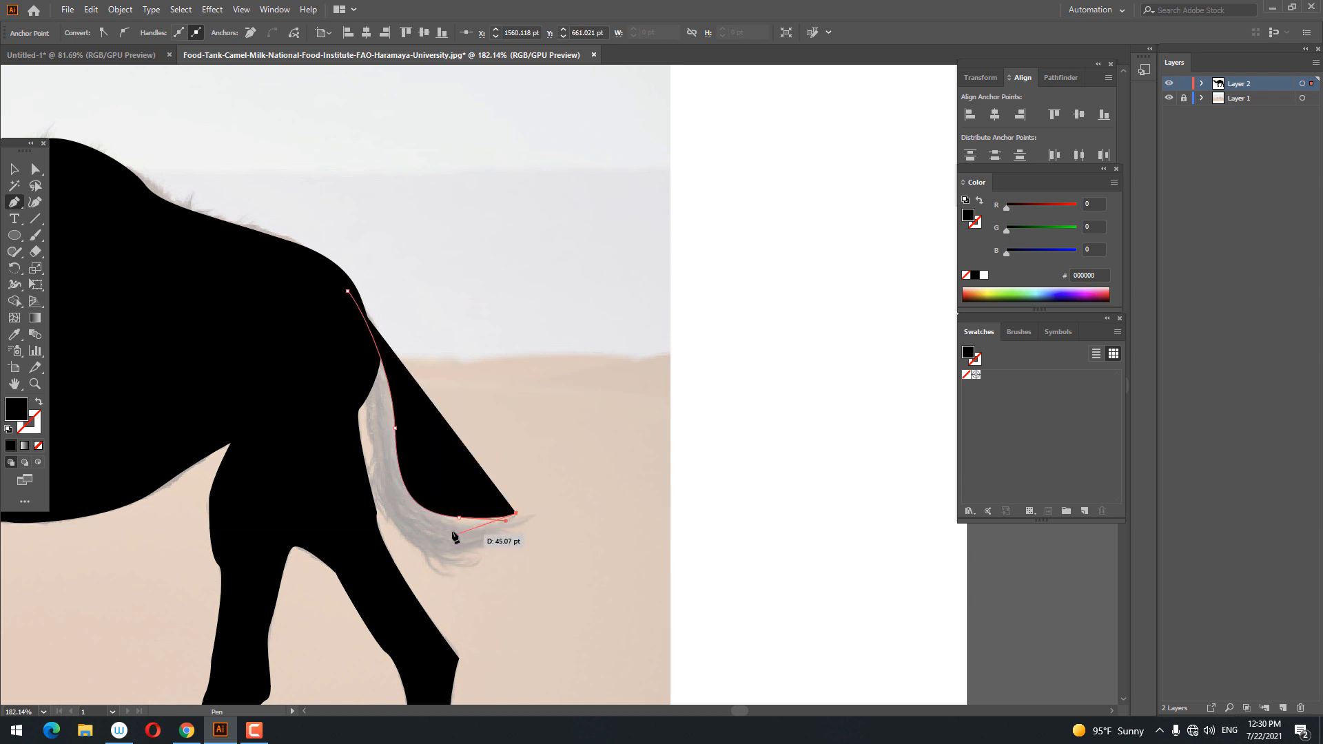
Add a notch and second point to the tail tuft, trace the inner edge back up and close the shape.
{"action": "left_click_drag", "start_coordinate": [453, 532], "coordinate": [426, 523]}
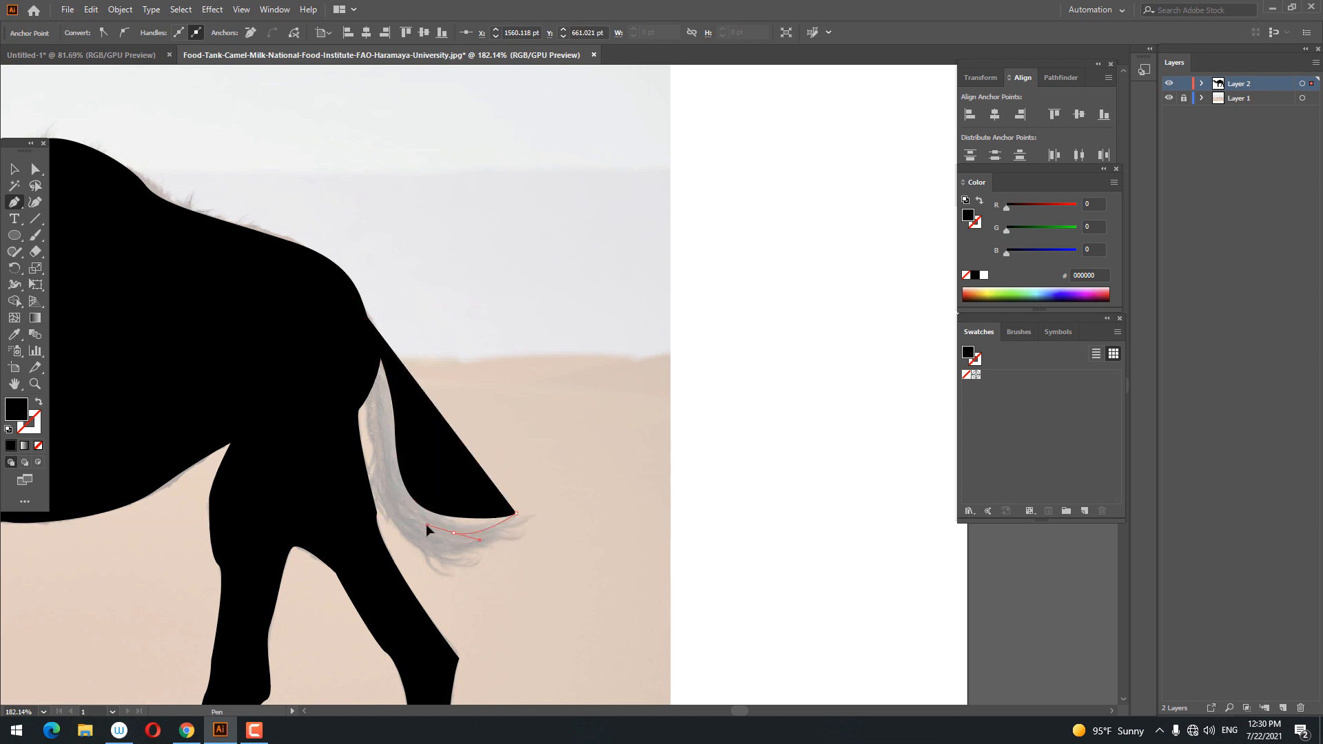
{"action": "left_click", "coordinate": [488, 541]}
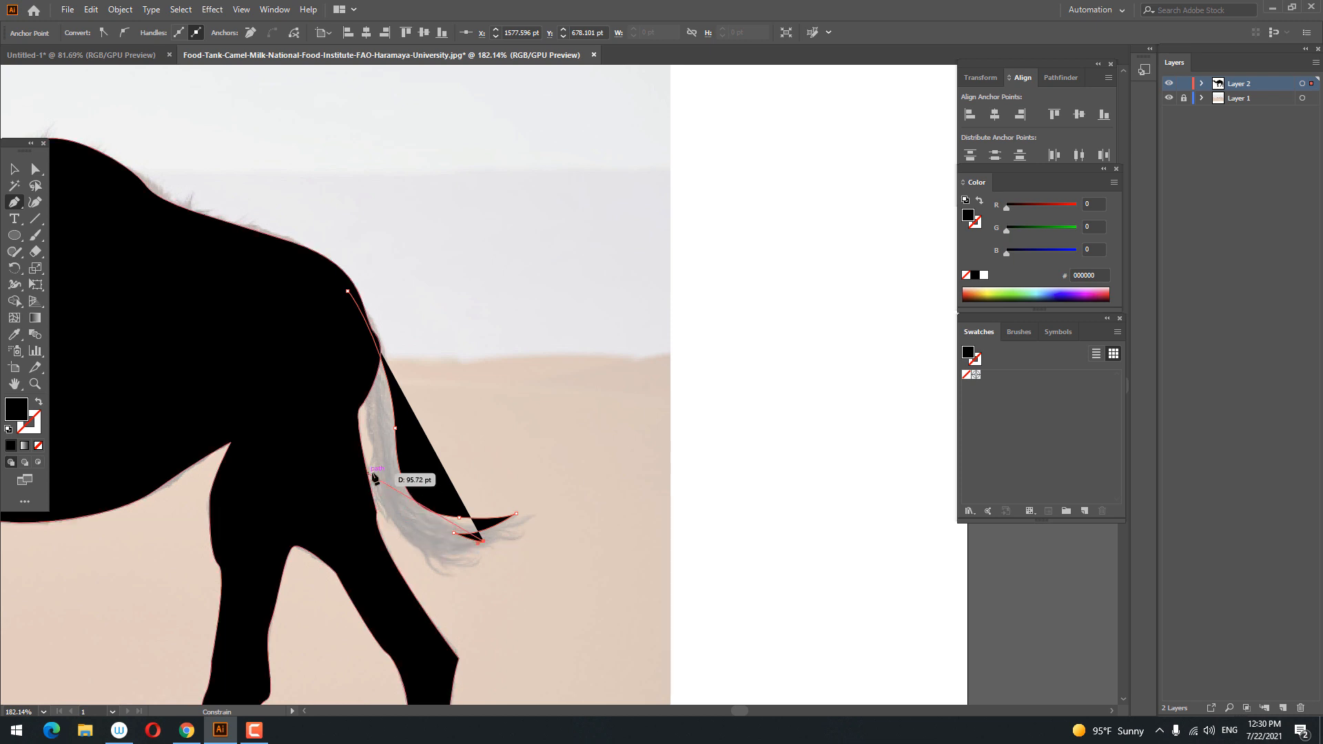
{"action": "left_click_drag", "start_coordinate": [372, 472], "coordinate": [377, 394]}
{"action": "left_click_drag", "start_coordinate": [347, 326], "coordinate": [330, 313]}
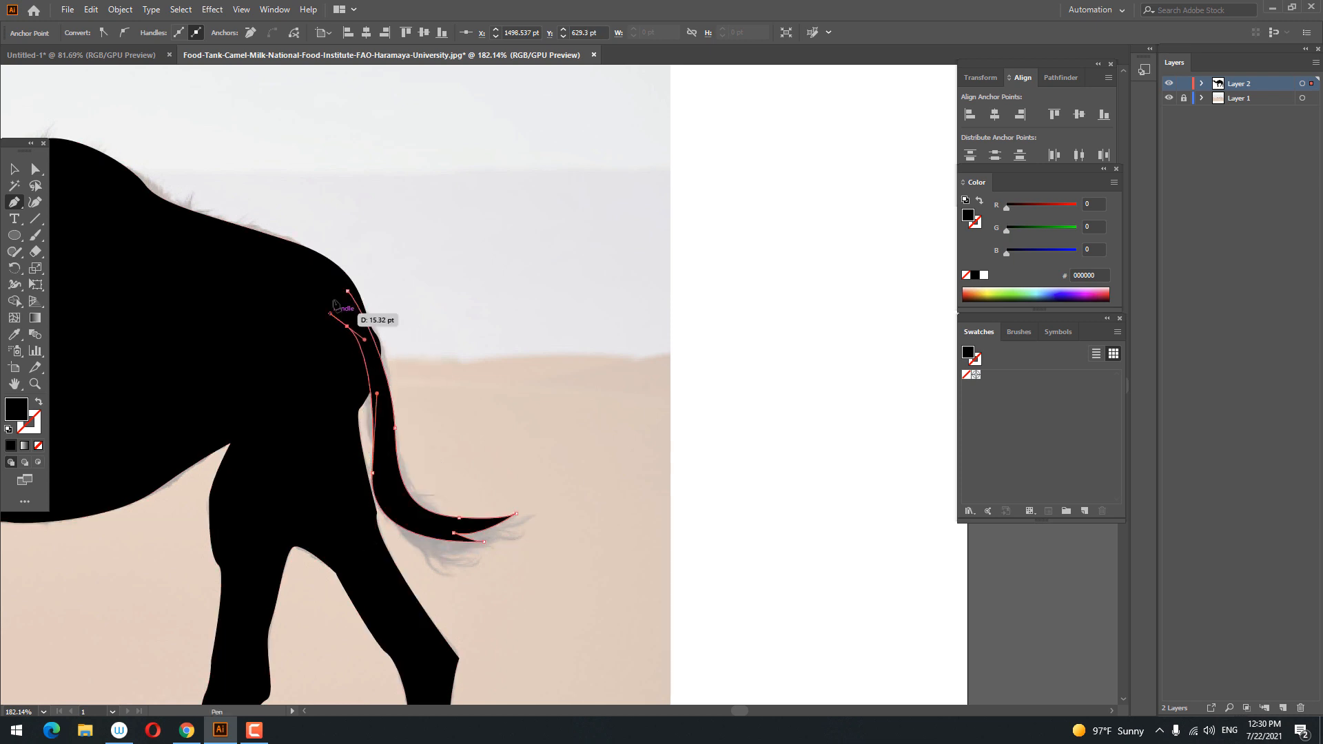
{"action": "left_click", "coordinate": [348, 291]}
Select the camel body and swap its fill and stroke to show only the outline over the photo.
{"action": "key", "text": "z"}
{"action": "left_click_drag", "start_coordinate": [510, 374], "coordinate": [298, 396]}
{"action": "left_click_drag", "start_coordinate": [252, 433], "coordinate": [482, 513]}
{"action": "left_click", "coordinate": [14, 170]}
{"action": "left_click", "coordinate": [285, 186]}
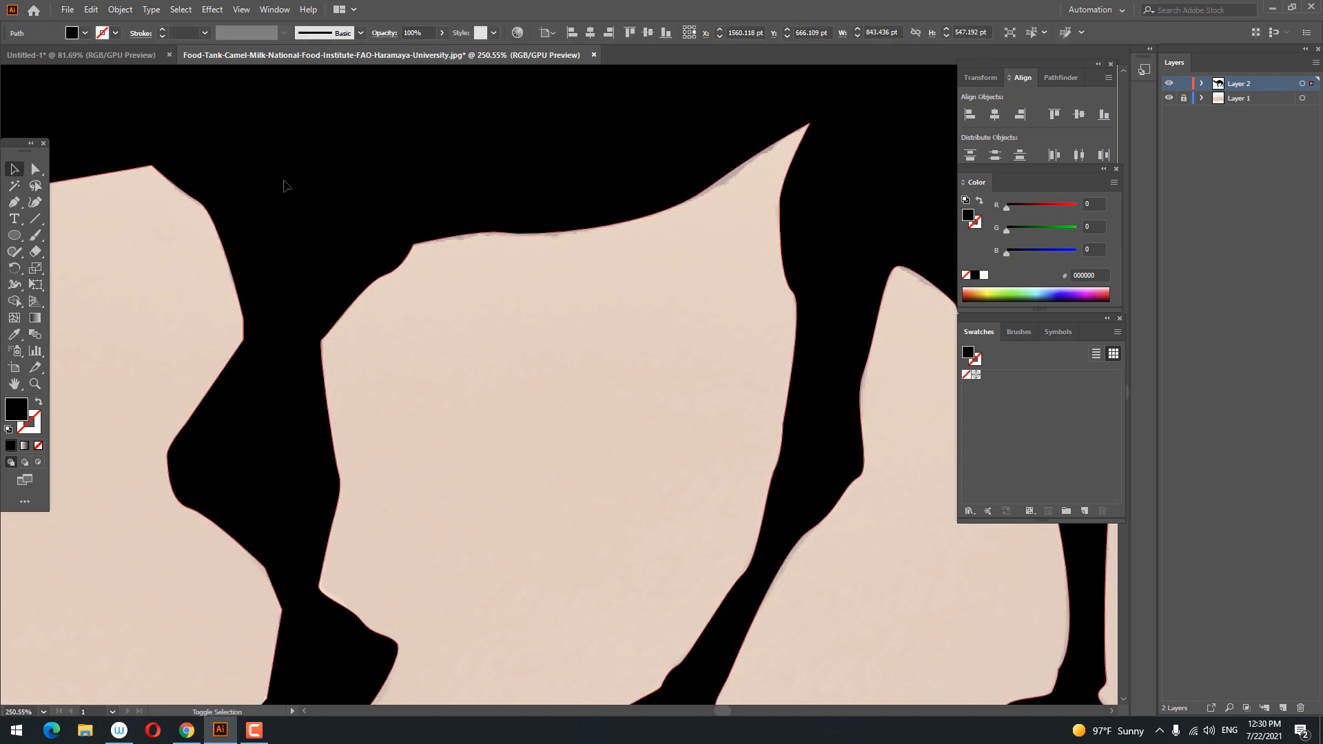
{"action": "key", "text": "shift+x"}
Trace the narrow gap between the two forelegs with the Pen tool as a closed shape.
{"action": "key", "text": "z"}
{"action": "left_click_drag", "start_coordinate": [268, 450], "coordinate": [372, 450]}
{"action": "left_click", "coordinate": [15, 203]}
{"action": "left_click_drag", "start_coordinate": [268, 389], "coordinate": [275, 231]}
{"action": "left_click", "coordinate": [275, 216]}
{"action": "left_click_drag", "start_coordinate": [282, 328], "coordinate": [276, 348]}
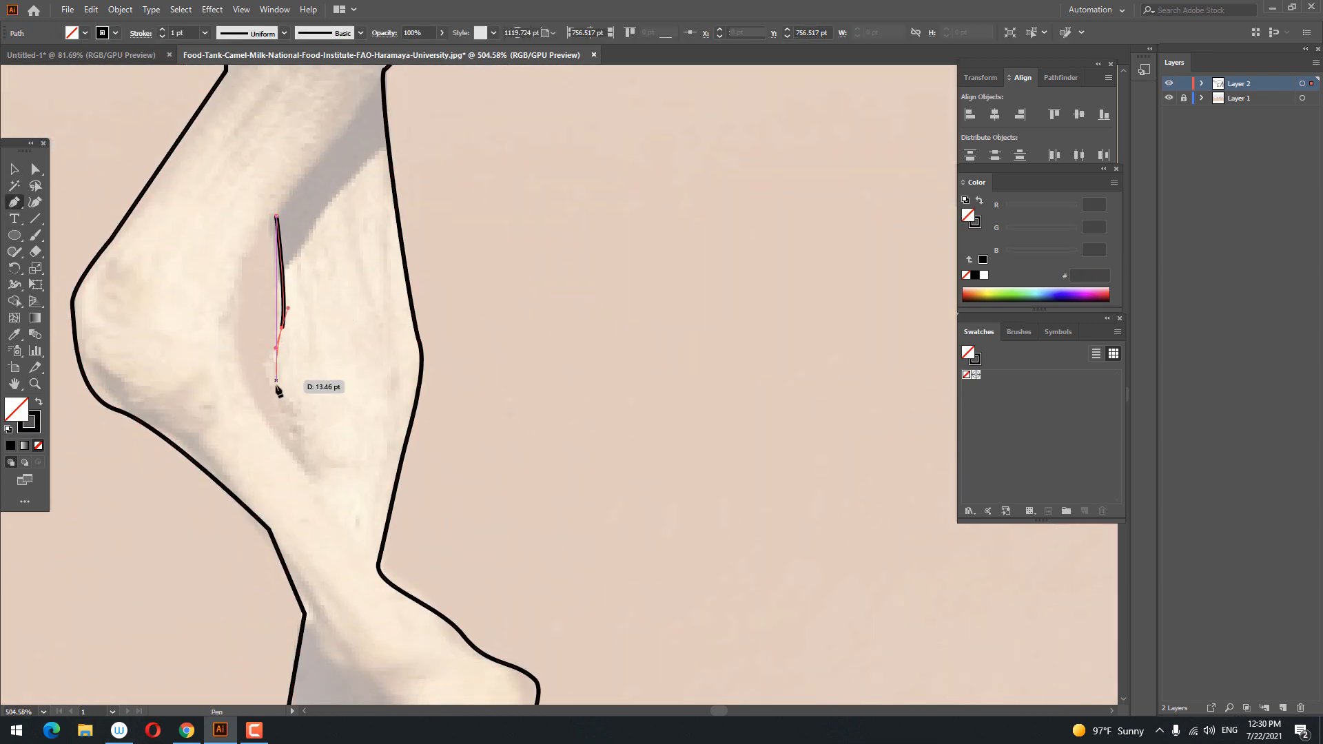
{"action": "left_click_drag", "start_coordinate": [293, 424], "coordinate": [297, 430]}
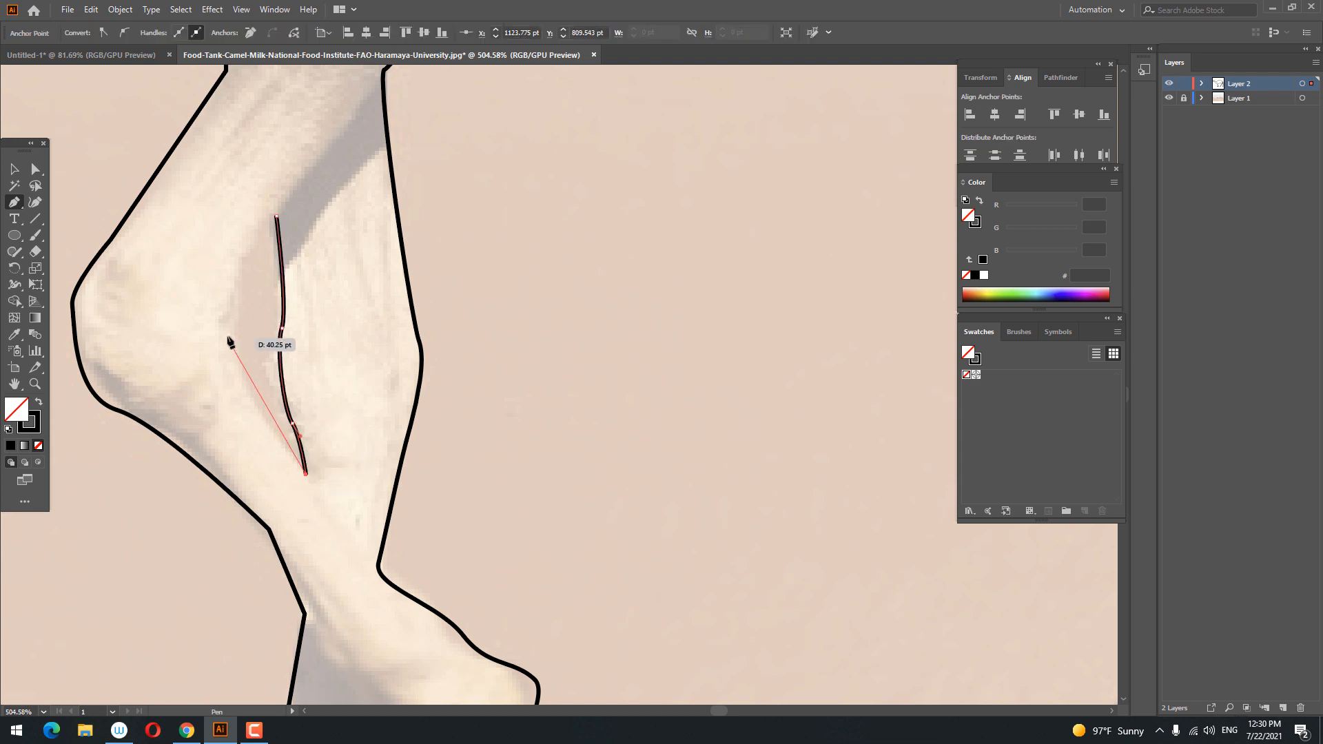
{"action": "left_click_drag", "start_coordinate": [236, 303], "coordinate": [235, 304]}
{"action": "left_click_drag", "start_coordinate": [276, 216], "coordinate": [292, 216]}
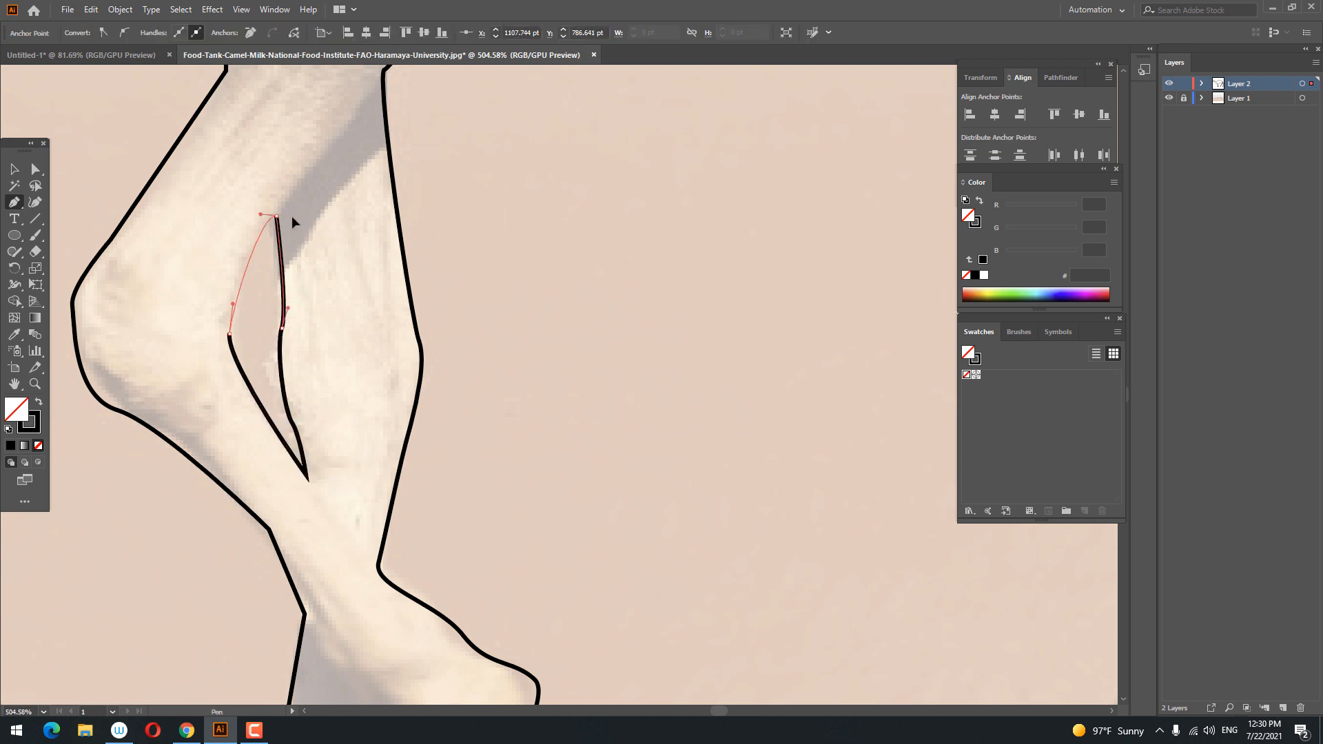
Select all the paths and swap fill and stroke to turn them solid black.
{"action": "key", "text": "v"}
{"action": "key", "text": "ctrl+a"}
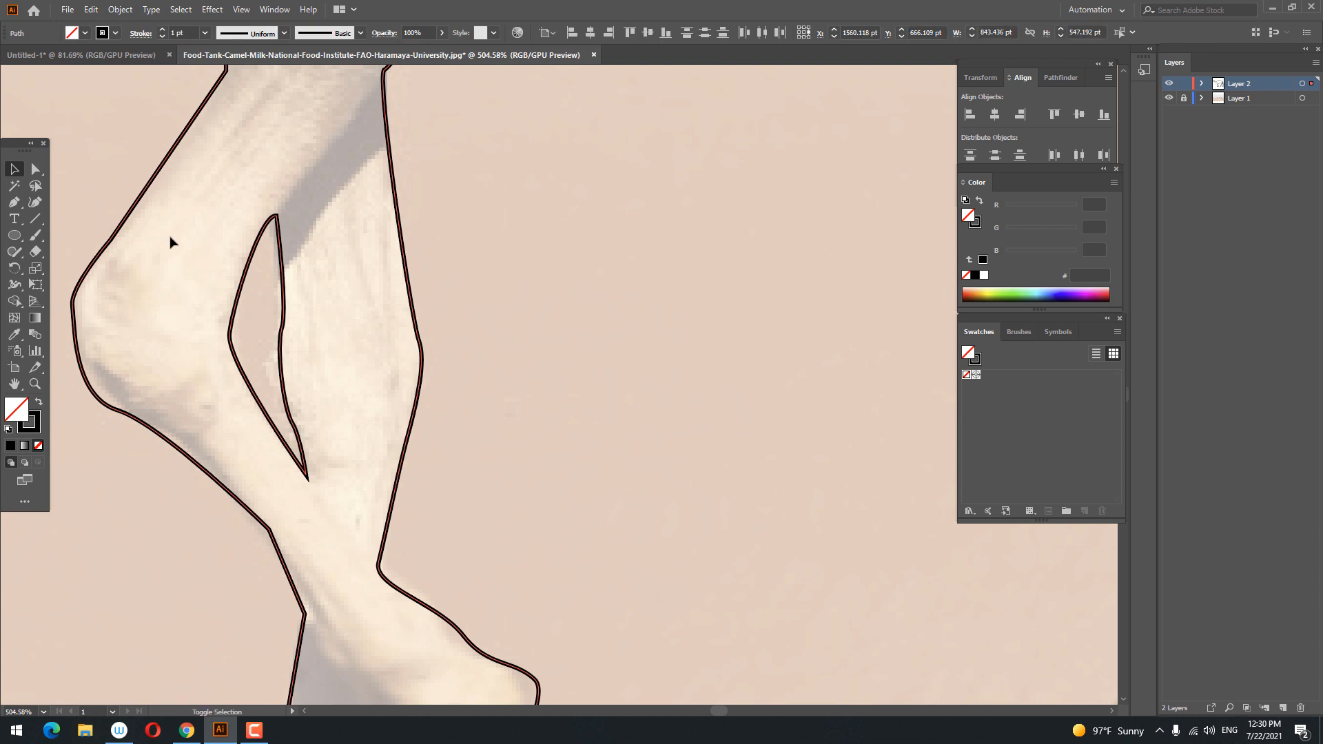
{"action": "key", "text": "shift+x"}
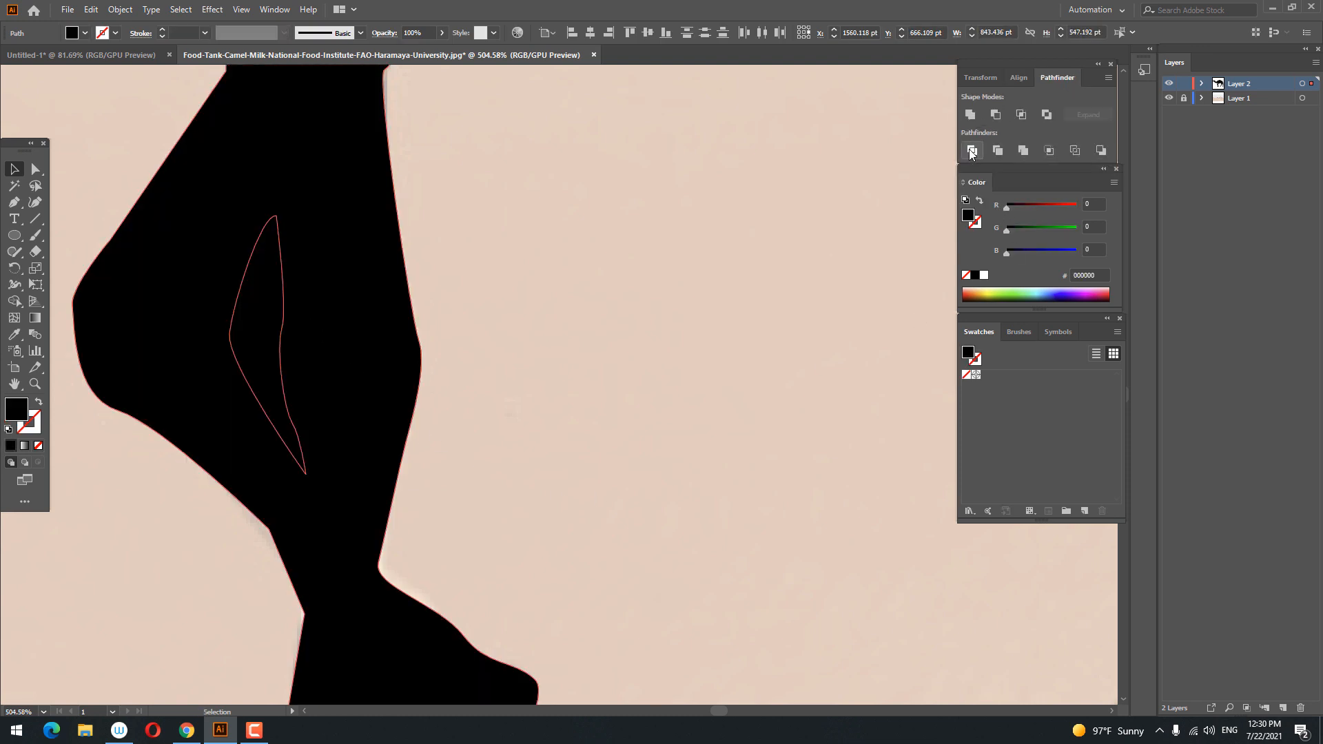
Divide the overlapping shapes with Pathfinder, ungroup them and delete the piece between the forelegs.
{"action": "left_click", "coordinate": [970, 151]}
{"action": "right_click", "coordinate": [258, 343]}
{"action": "left_click", "coordinate": [330, 454]}
{"action": "key", "text": "ctrl+shift+a"}
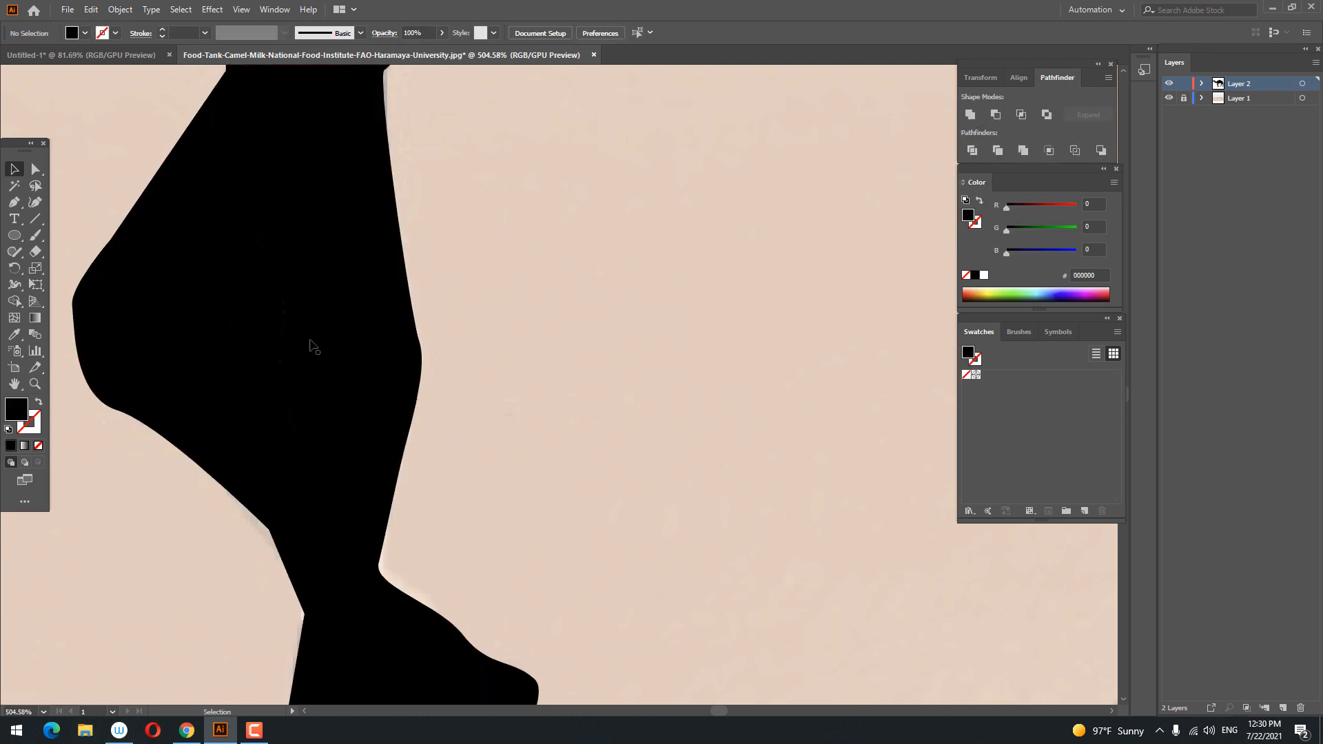
{"action": "left_click", "coordinate": [258, 308]}
{"action": "key", "text": "Delete"}
Select all the camel pieces and unite them into one silhouette with Pathfinder.
{"action": "key", "text": "z"}
{"action": "left_click_drag", "start_coordinate": [489, 345], "coordinate": [147, 455]}
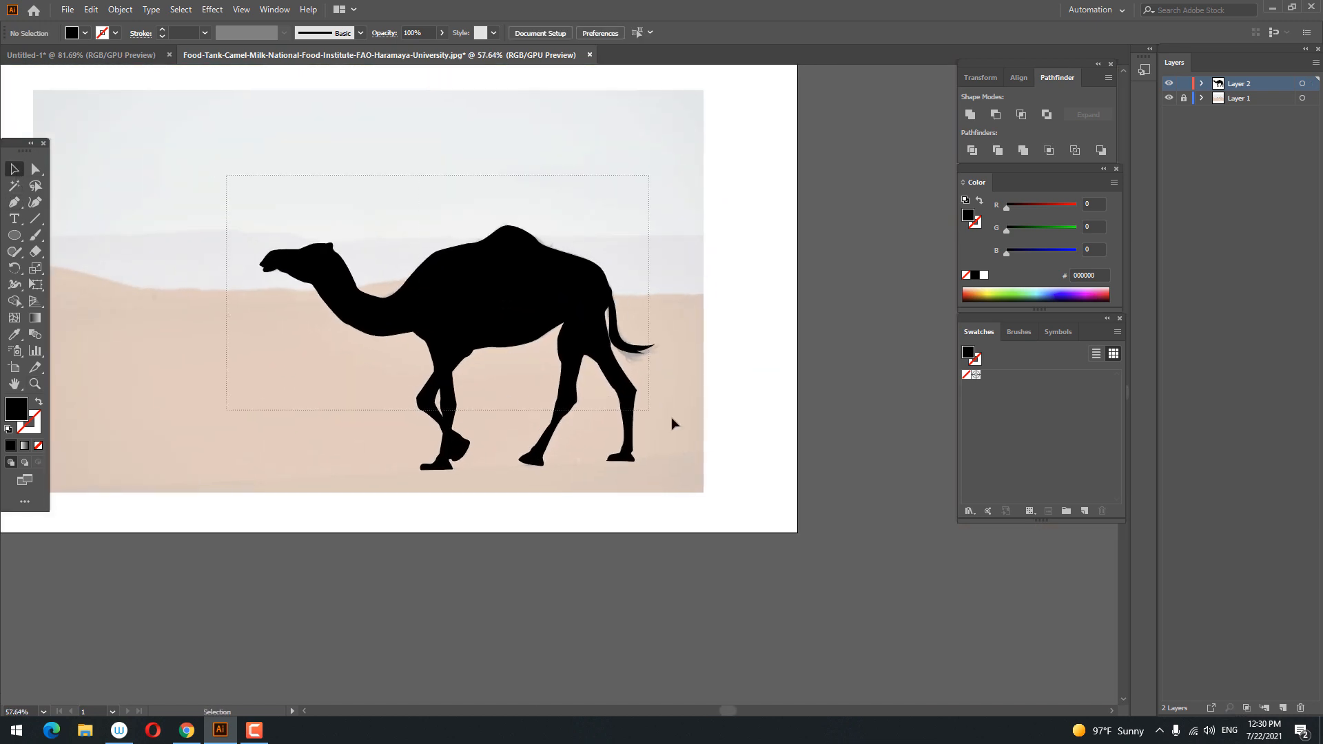
{"action": "left_click_drag", "start_coordinate": [672, 416], "coordinate": [673, 418]}
{"action": "left_click", "coordinate": [969, 114]}
{"action": "key", "text": "a"}
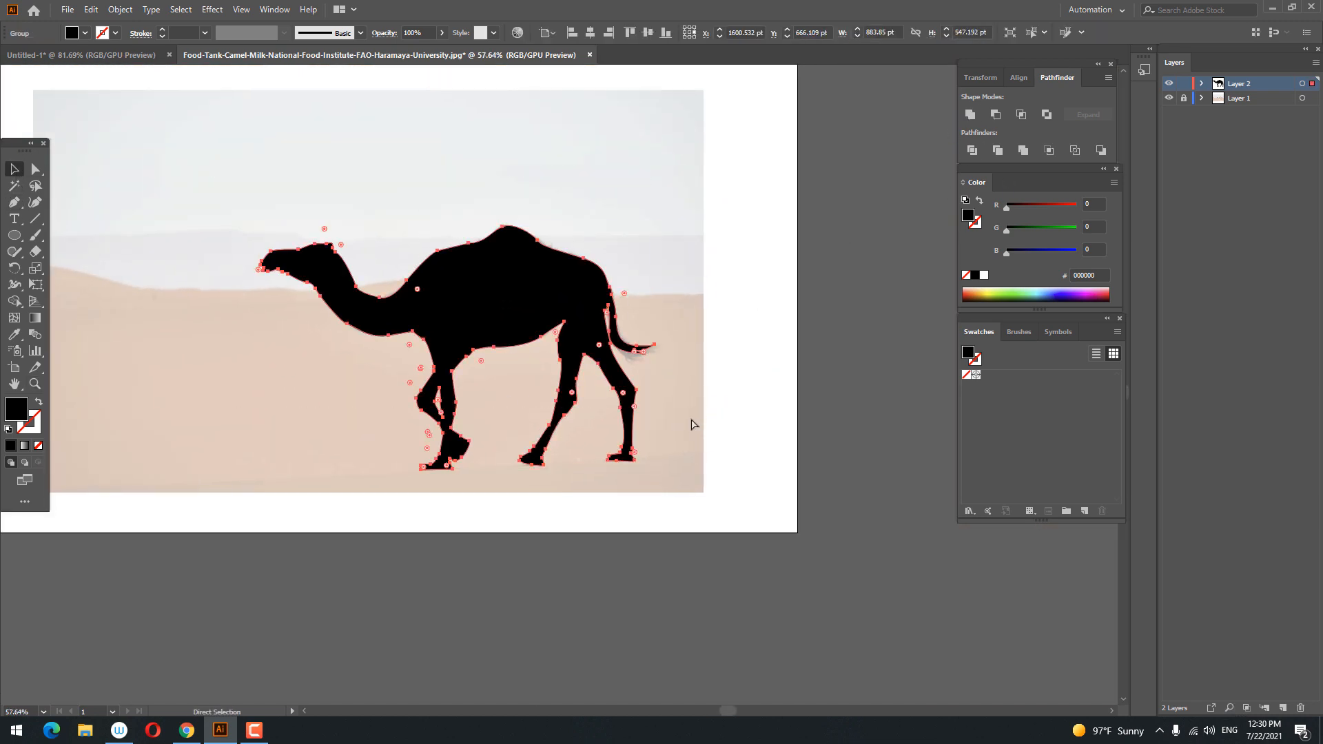
{"action": "key", "text": "v"}
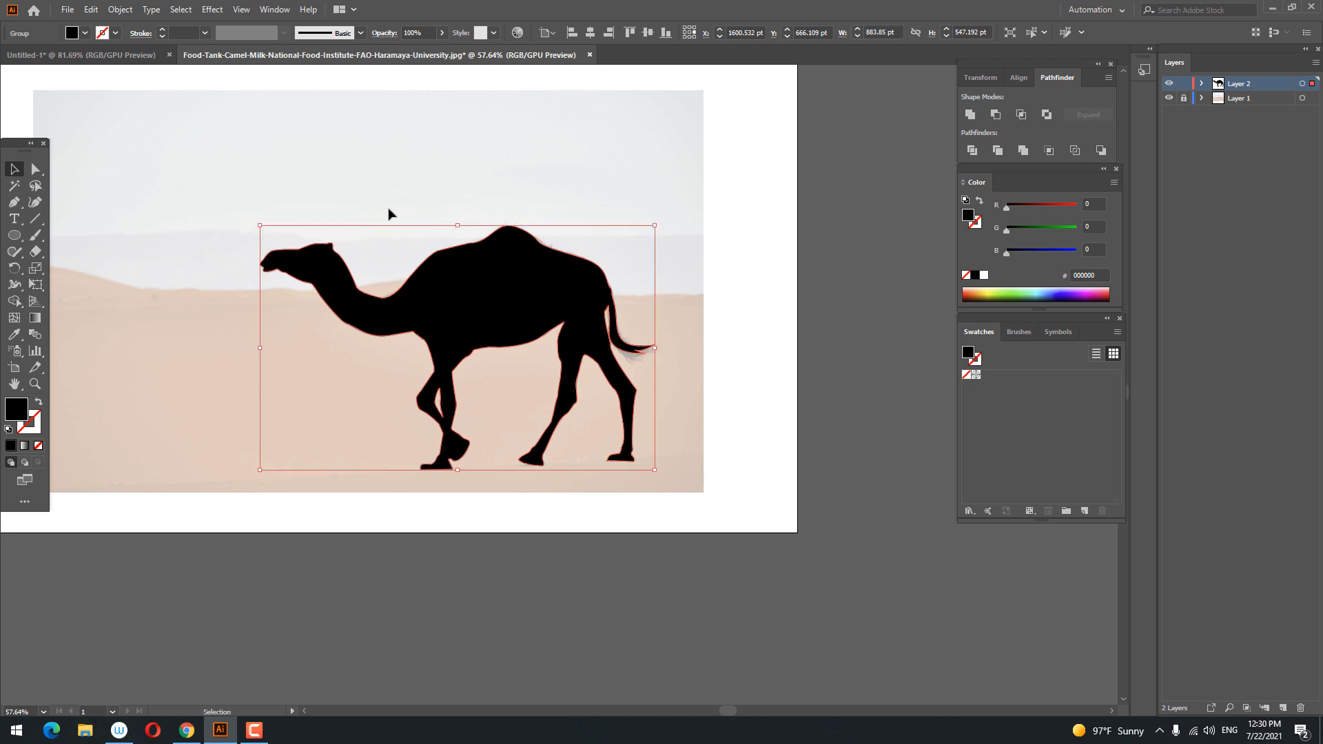
Copy the camel silhouette and paste it into the desert landscape document Untitled-1.
{"action": "left_click", "coordinate": [92, 10]}
{"action": "left_click", "coordinate": [115, 69]}
{"action": "left_click", "coordinate": [81, 55]}
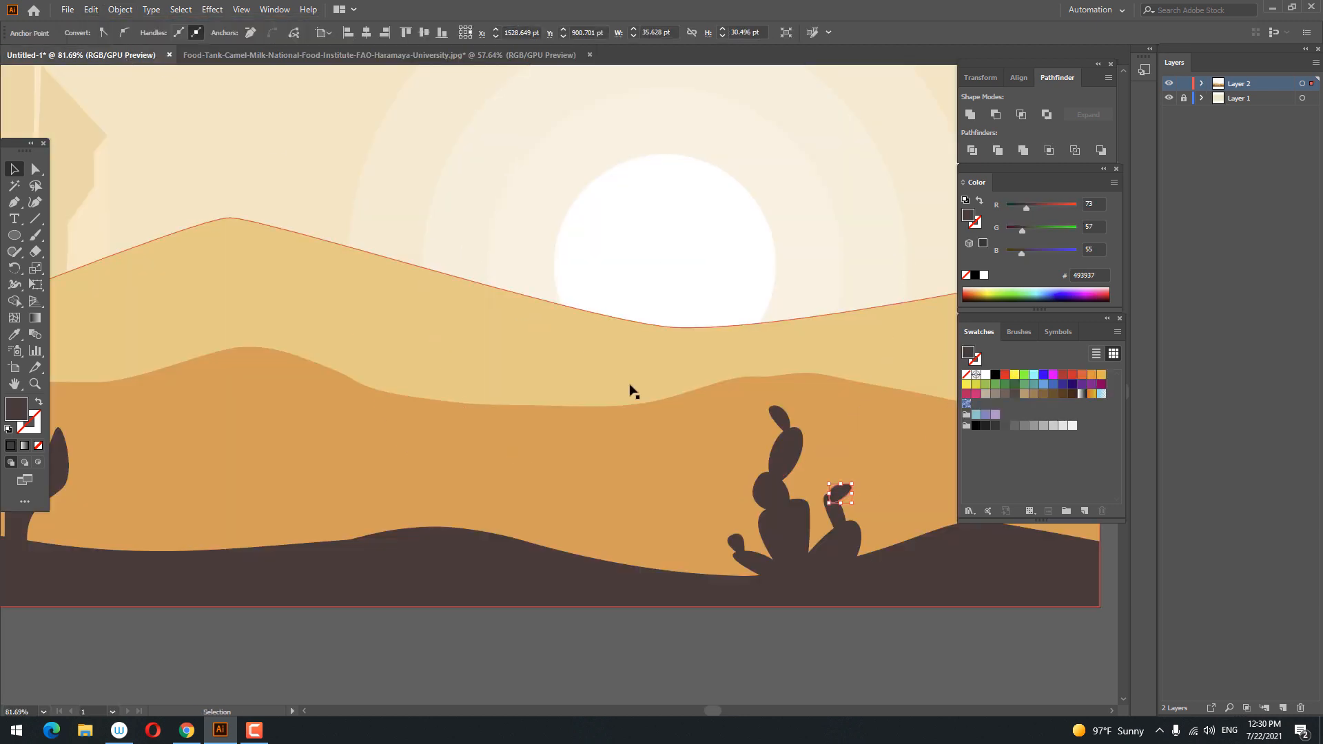
{"action": "left_click", "coordinate": [91, 10]}
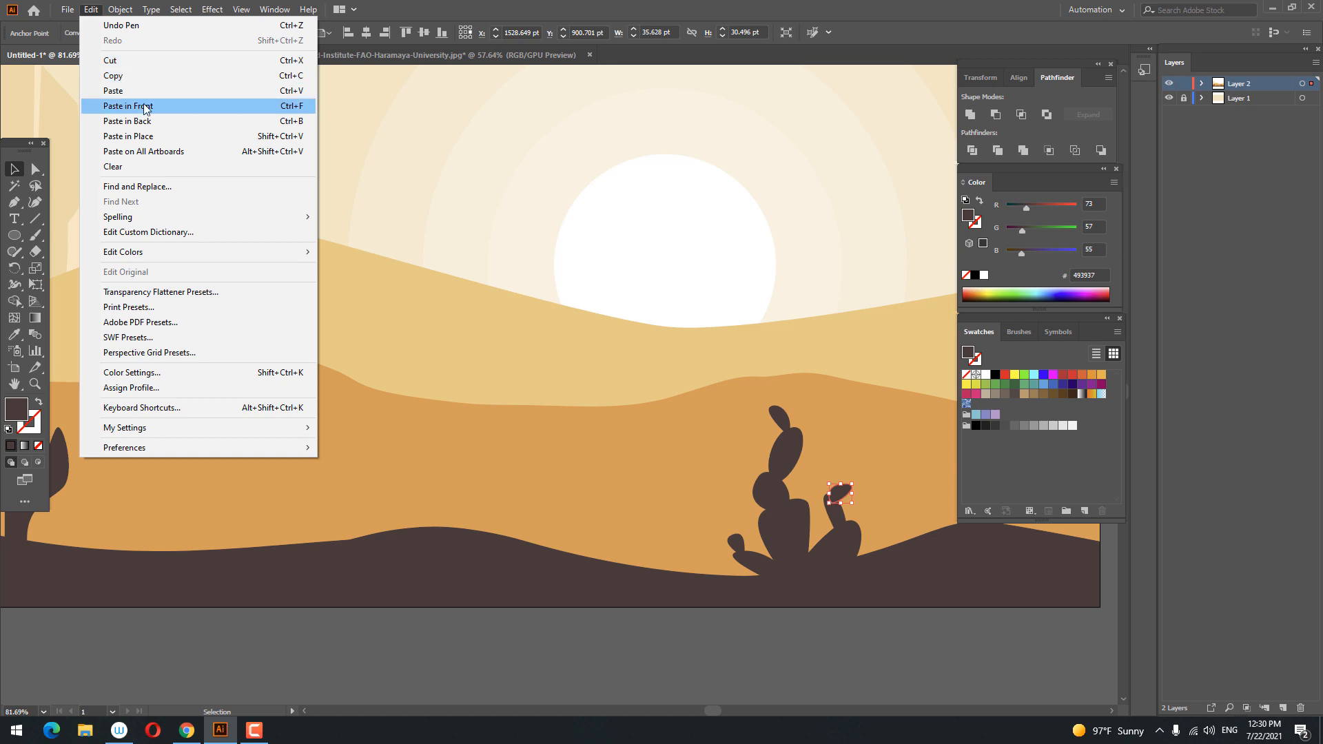
{"action": "left_click", "coordinate": [141, 89]}
Scale the pasted camel to about 368 × 228 pt and place it at the lower left of the sun, feet on the middle dune.
{"action": "left_click_drag", "start_coordinate": [628, 349], "coordinate": [412, 283]}
{"action": "left_click_drag", "start_coordinate": [681, 451], "coordinate": [517, 350]}
{"action": "left_click_drag", "start_coordinate": [472, 246], "coordinate": [542, 310]}
Recolour the camel with the middle dune's orange, ED9A4F, by sampling it with the Eyedropper.
{"action": "key", "text": "z"}
{"action": "left_click_drag", "start_coordinate": [577, 340], "coordinate": [93, 303]}
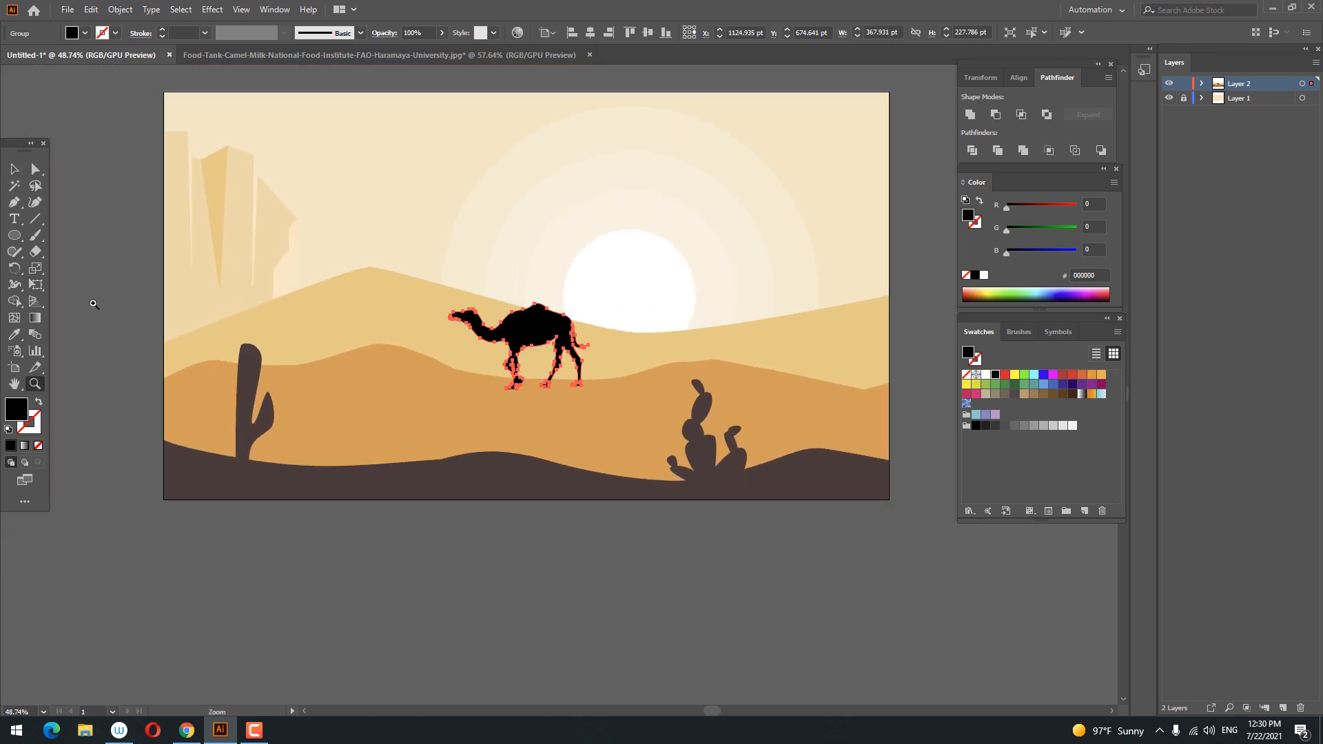
{"action": "left_click", "coordinate": [602, 416]}
{"action": "key", "text": "z"}
{"action": "left_click_drag", "start_coordinate": [601, 413], "coordinate": [508, 457]}
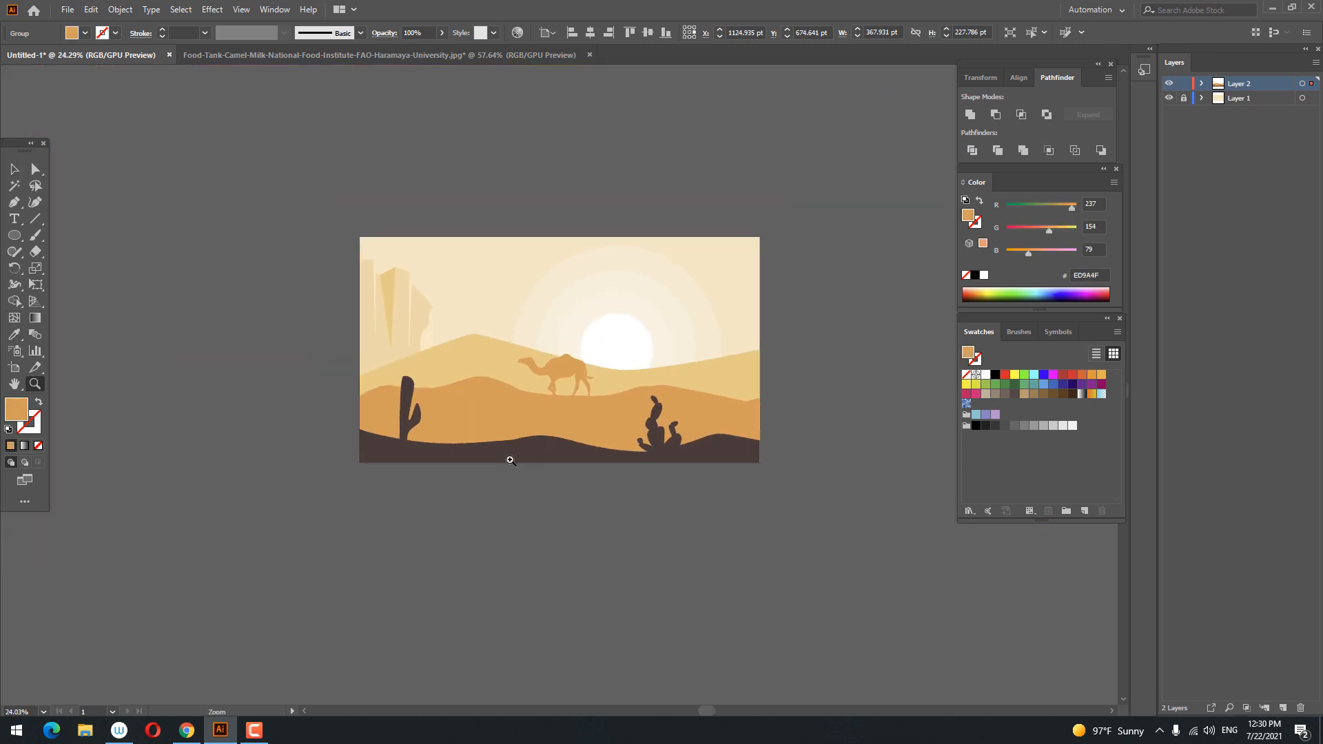
{"action": "left_click_drag", "start_coordinate": [567, 377], "coordinate": [679, 481]}
{"action": "left_click", "coordinate": [14, 168]}
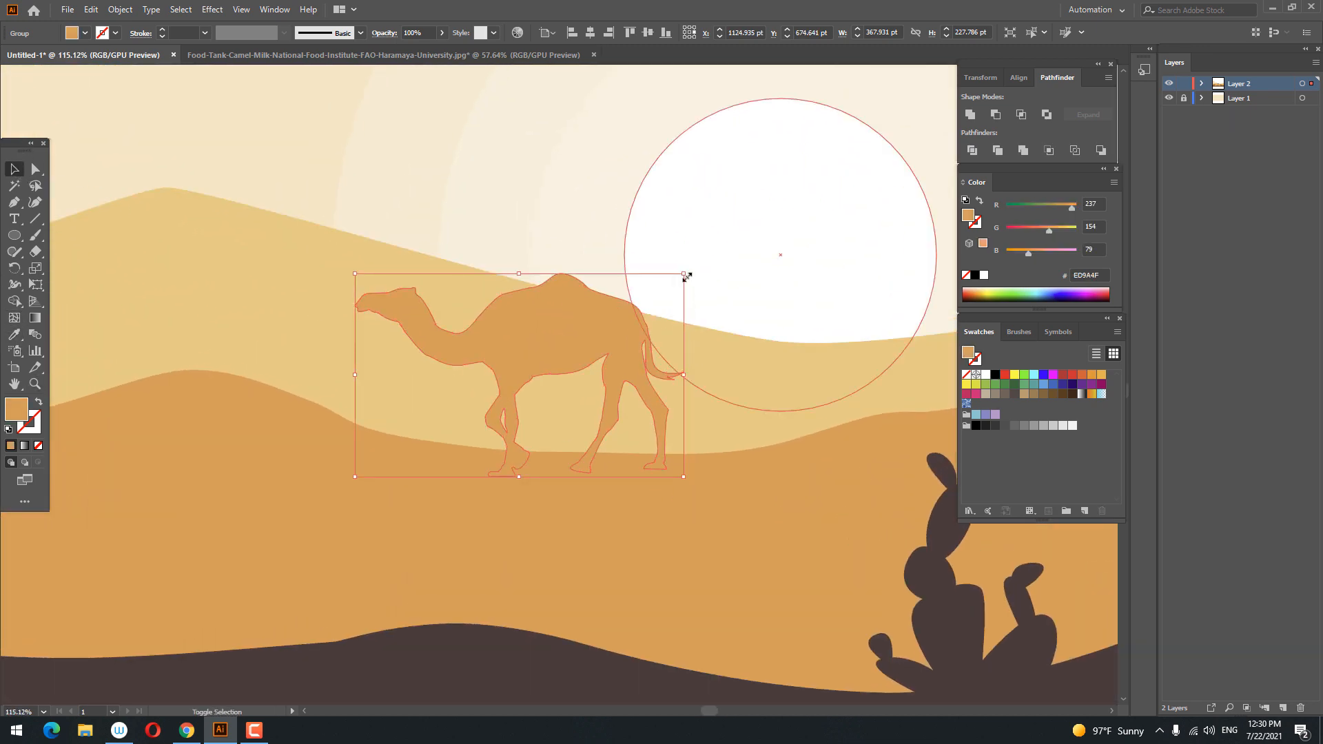
Scale the camel down to about 248 × 157 pt and place it on the middle dune, left of the sun.
{"action": "left_click_drag", "start_coordinate": [687, 276], "coordinate": [580, 338]}
{"action": "left_click_drag", "start_coordinate": [480, 386], "coordinate": [440, 363]}
{"action": "left_click_drag", "start_coordinate": [546, 457], "coordinate": [369, 507]}
{"action": "key", "text": "z"}
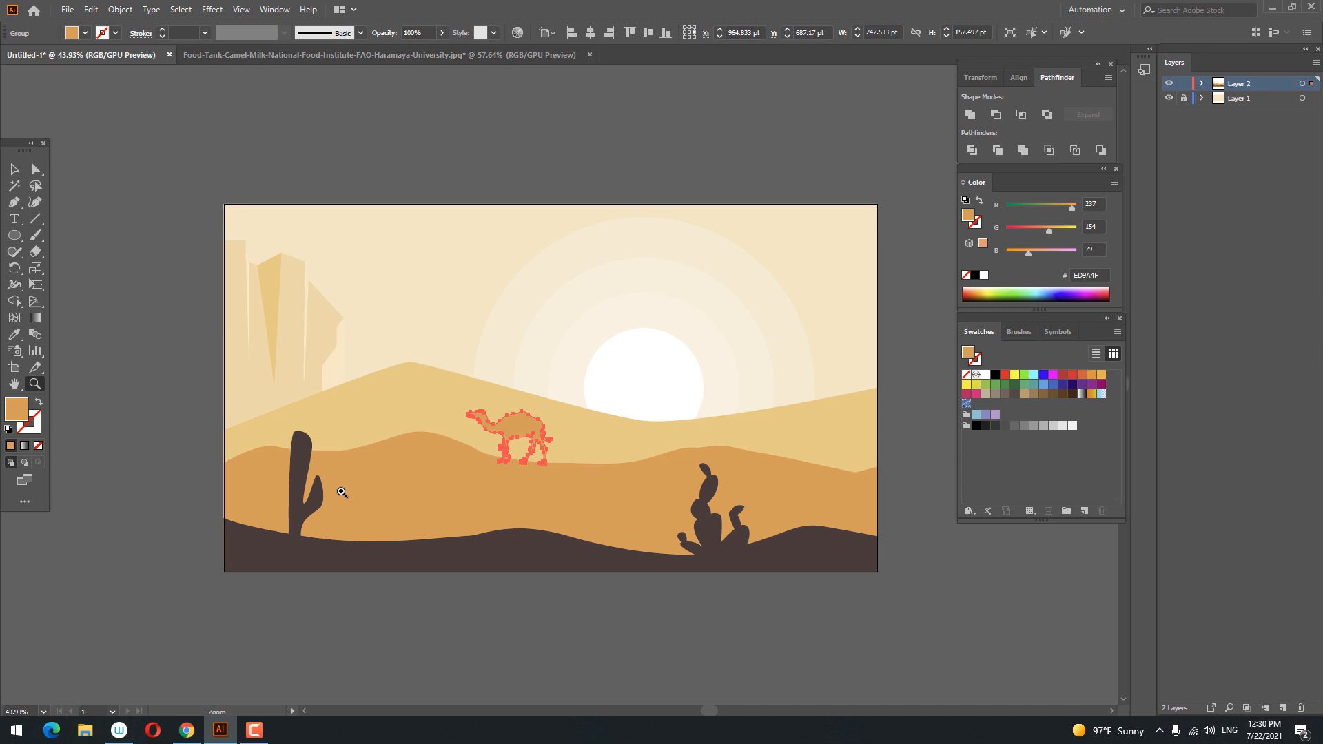
{"action": "left_click_drag", "start_coordinate": [643, 392], "coordinate": [634, 428]}
{"action": "left_click", "coordinate": [12, 169]}
{"action": "left_click", "coordinate": [523, 217]}
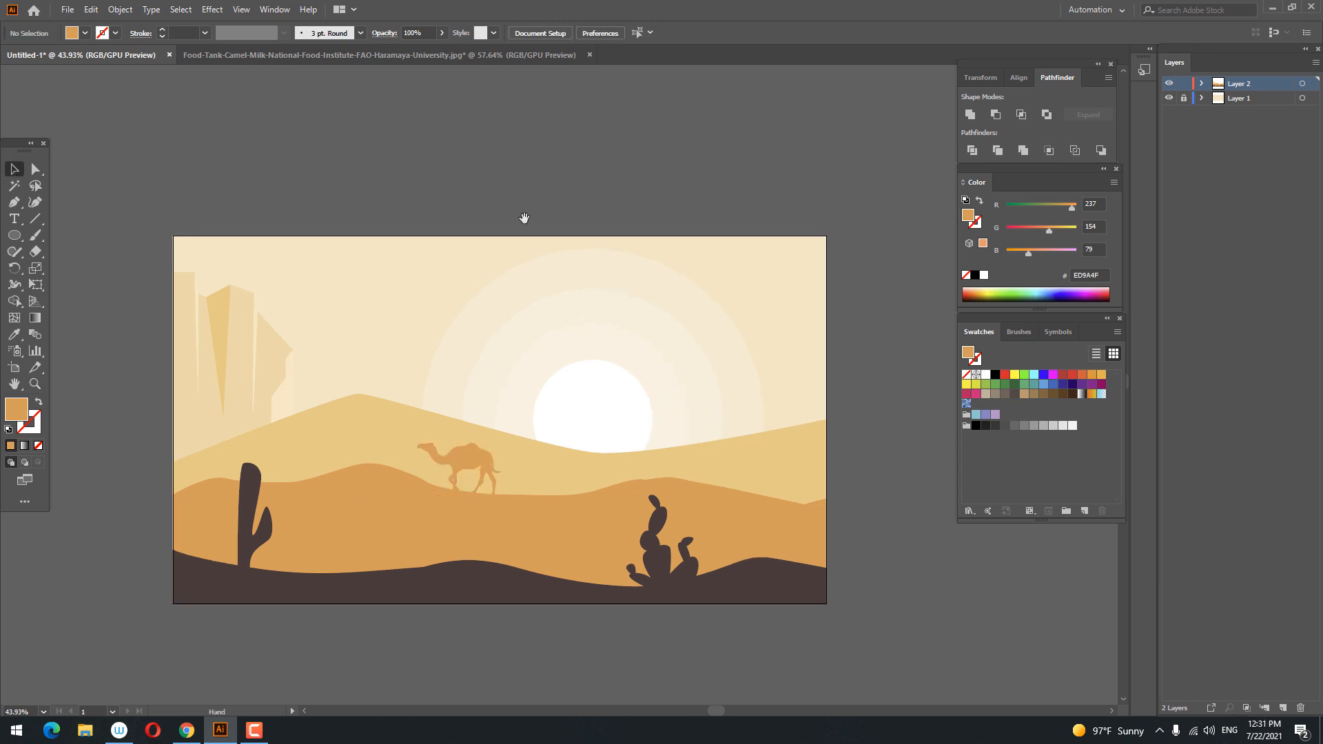
{"action": "left_click_drag", "start_coordinate": [523, 333], "coordinate": [585, 293]}
{"action": "key", "text": "z"}
{"action": "left_click_drag", "start_coordinate": [532, 406], "coordinate": [505, 328]}
{"action": "left_click", "coordinate": [498, 386]}
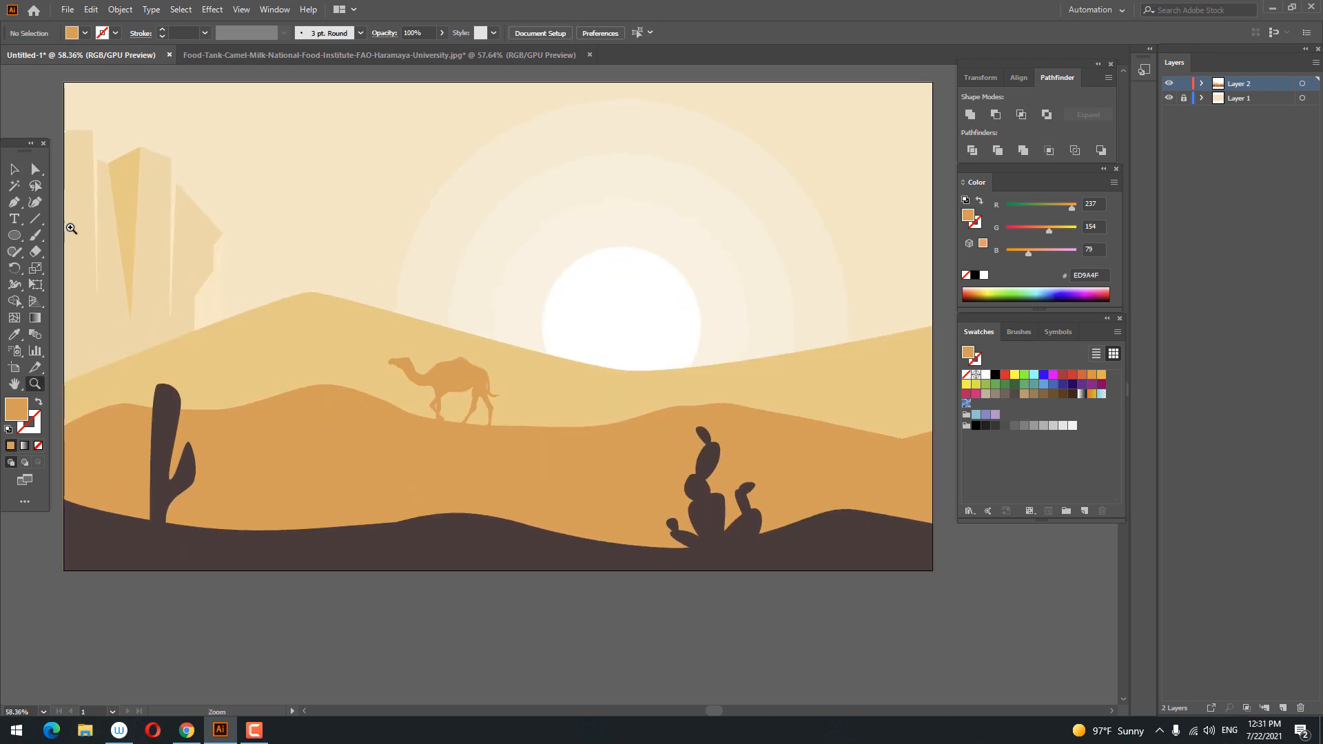
Move the tall cactus right along the dark front dune to about X 682 pt.
{"action": "left_click", "coordinate": [14, 170]}
{"action": "left_click_drag", "start_coordinate": [160, 436], "coordinate": [344, 436]}
Unite the prickly pear cactus pieces with Pathfinder and shift the cactus slightly left on the dark dune.
{"action": "left_click", "coordinate": [753, 546]}
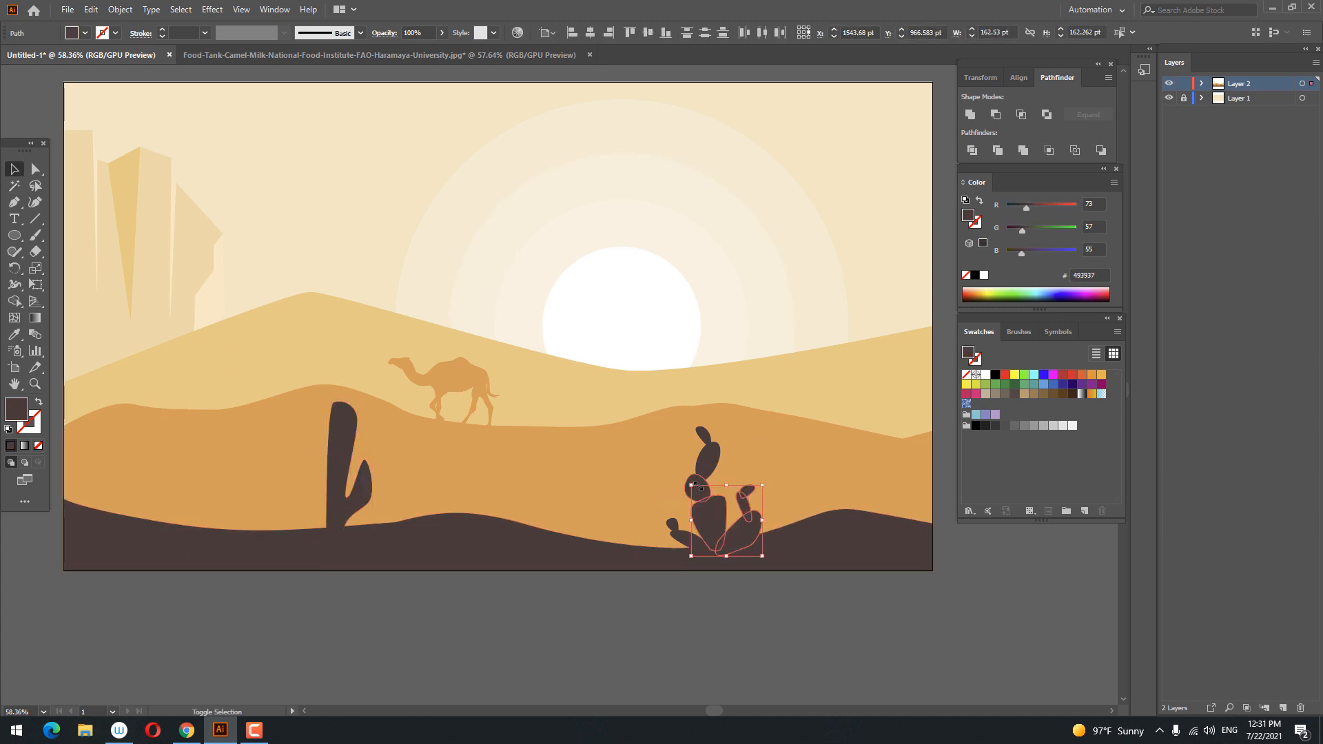
{"action": "left_click", "coordinate": [673, 520], "text": "shift"}
{"action": "left_click", "coordinate": [970, 115]}
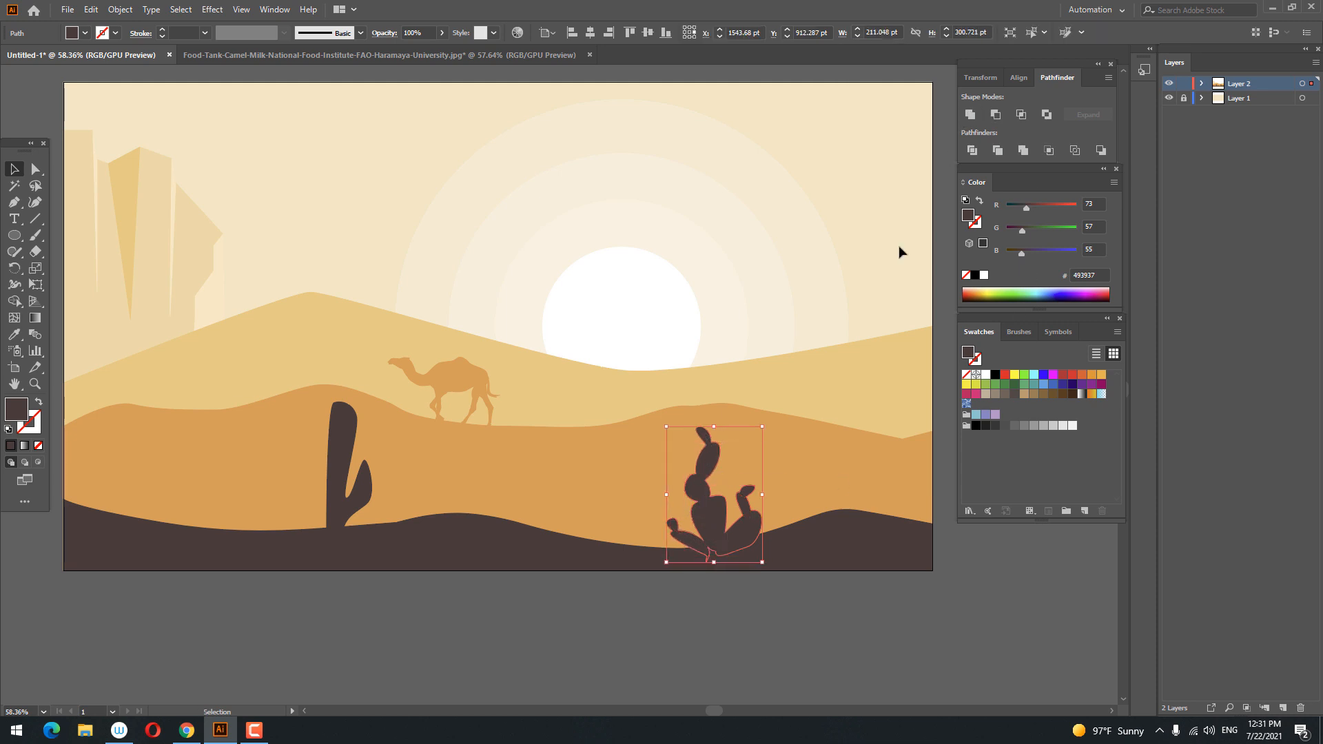
{"action": "left_click_drag", "start_coordinate": [733, 525], "coordinate": [676, 534]}
{"action": "left_click", "coordinate": [711, 641]}
{"action": "key", "text": "z"}
{"action": "left_click_drag", "start_coordinate": [712, 640], "coordinate": [689, 654]}
{"action": "left_click_drag", "start_coordinate": [689, 654], "coordinate": [714, 672]}
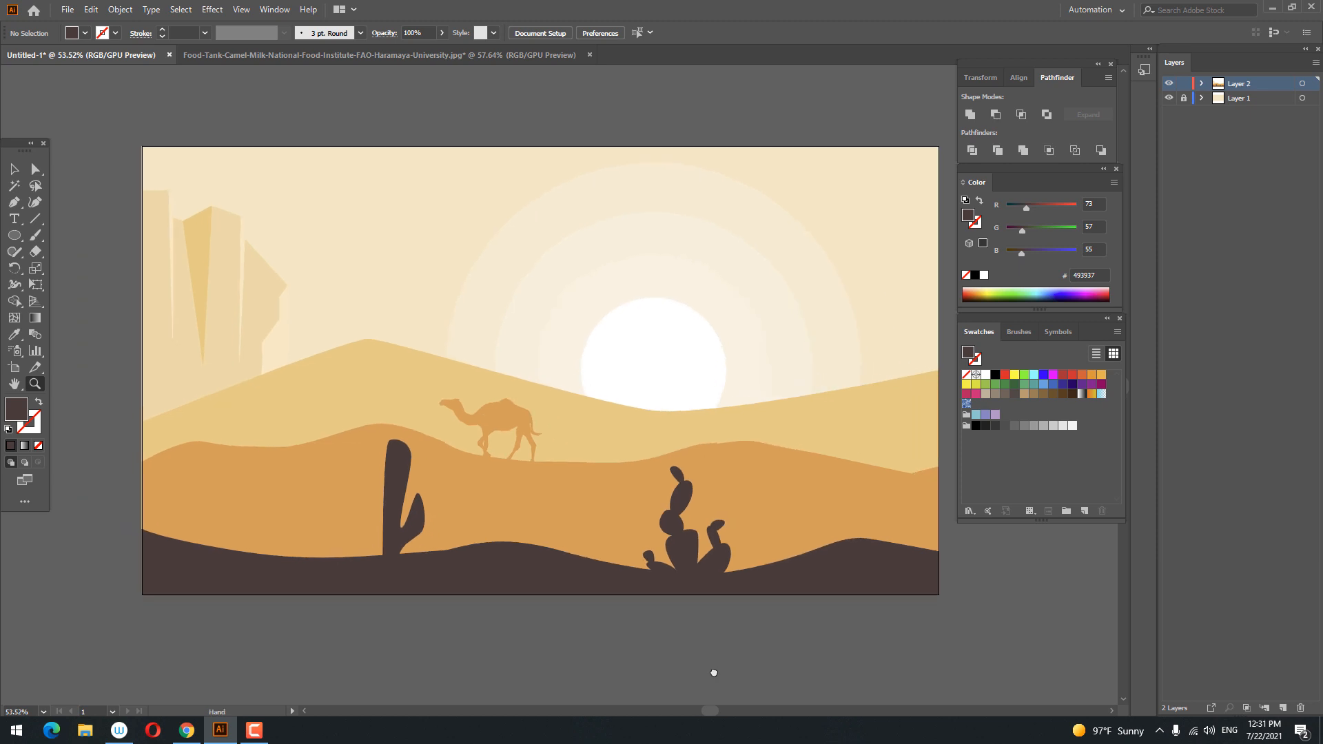
Duplicate the tall cactus with Paste in Front, move the copy right of the camel and scale it to about 41 × 146 pt.
{"action": "left_click", "coordinate": [383, 511]}
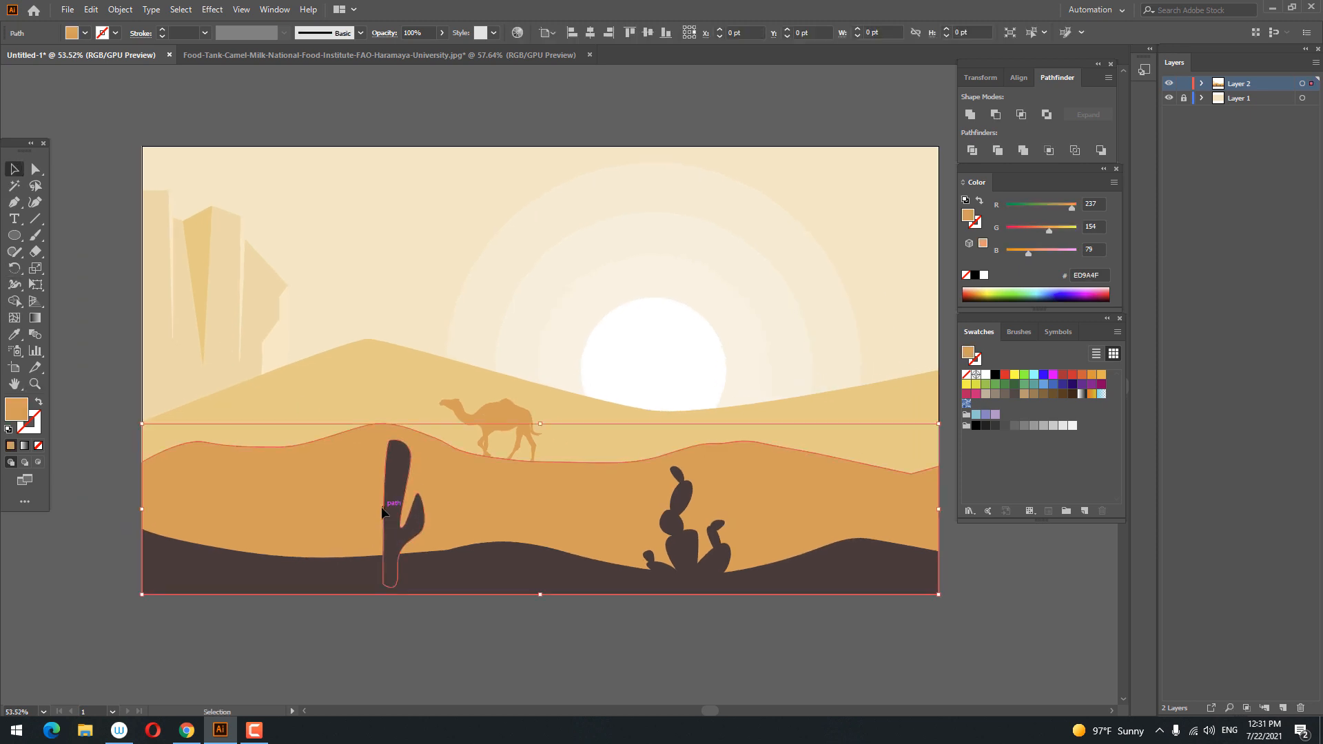
{"action": "left_click", "coordinate": [548, 668]}
{"action": "left_click", "coordinate": [403, 495]}
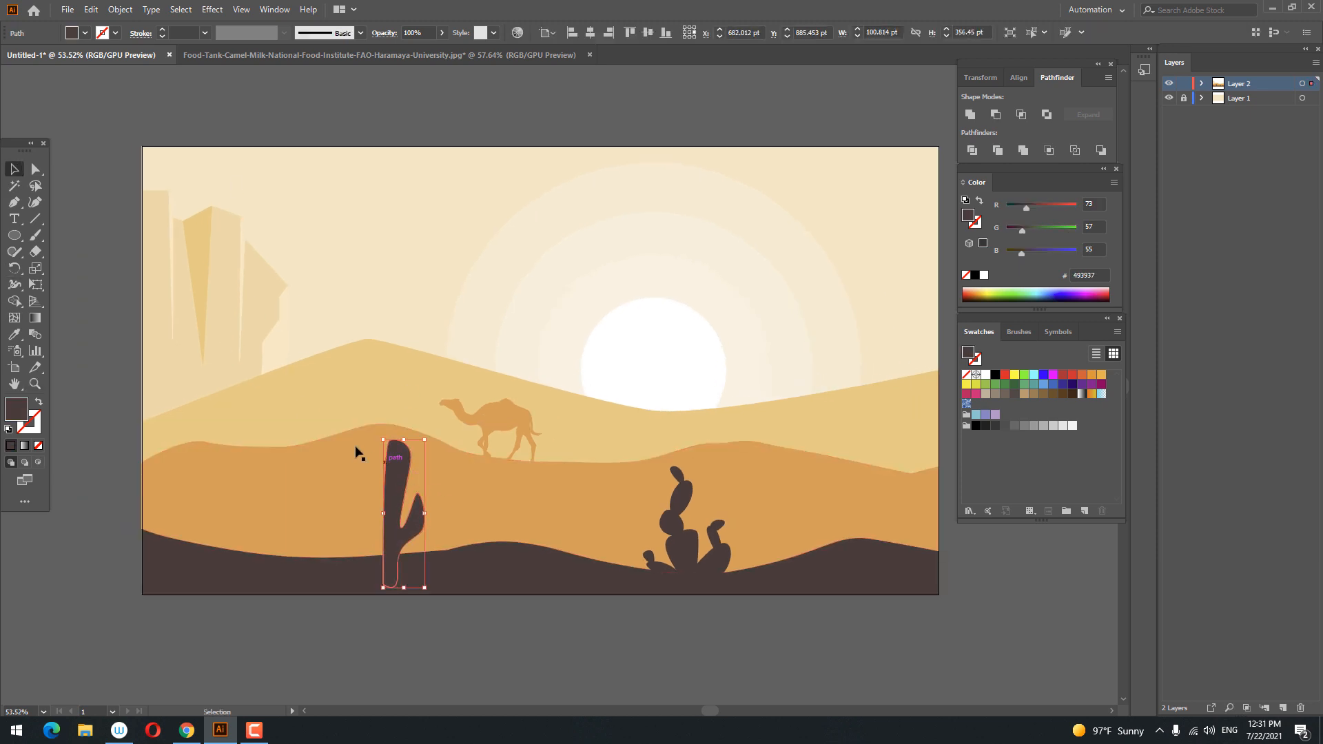
{"action": "left_click", "coordinate": [91, 9]}
{"action": "left_click", "coordinate": [113, 75]}
{"action": "left_click", "coordinate": [91, 9]}
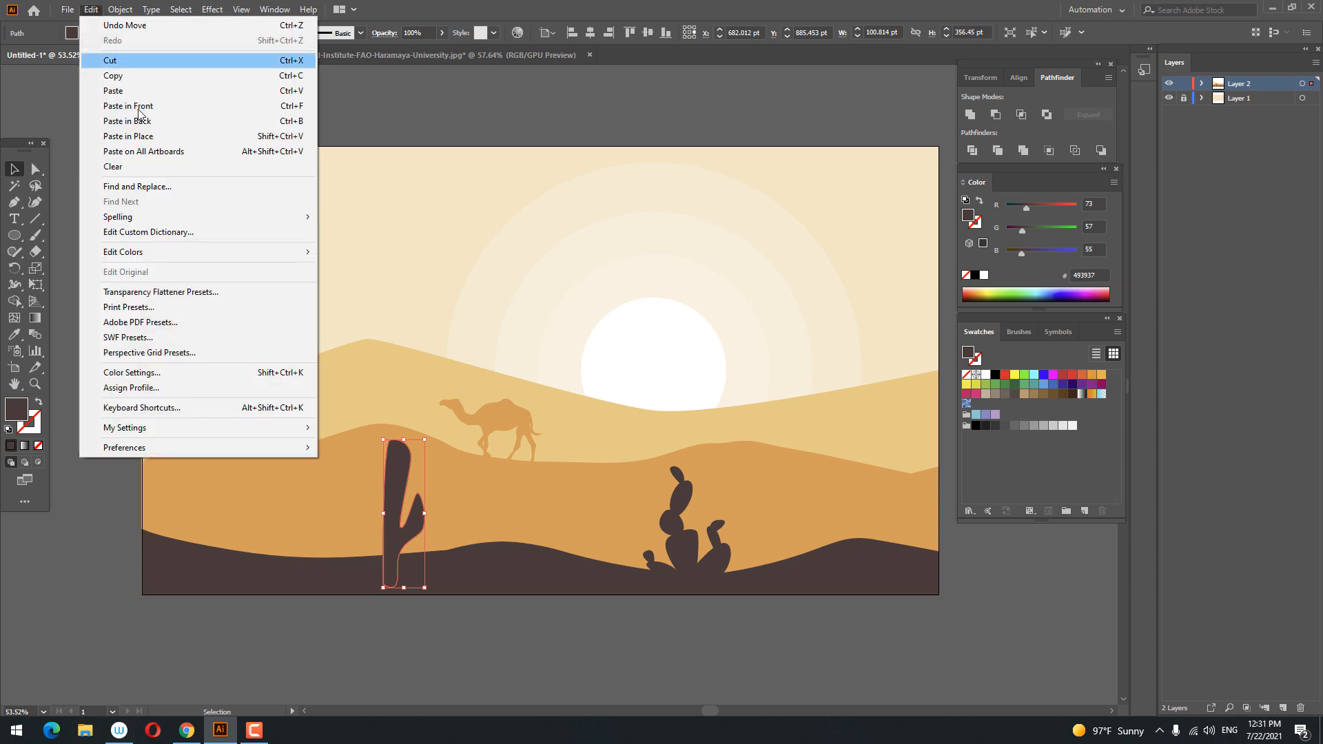
{"action": "left_click", "coordinate": [128, 105]}
{"action": "left_click_drag", "start_coordinate": [403, 513], "coordinate": [605, 423]}
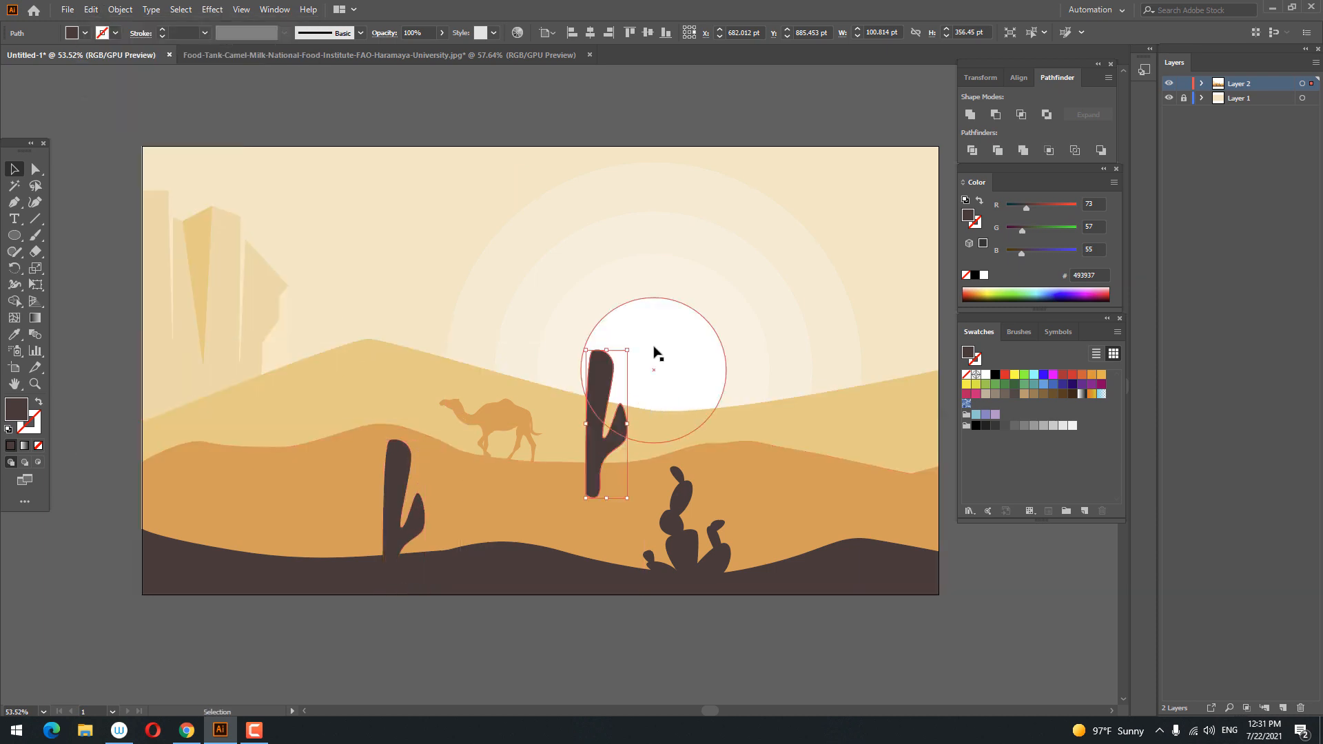
{"action": "left_click_drag", "start_coordinate": [629, 350], "coordinate": [598, 425]}
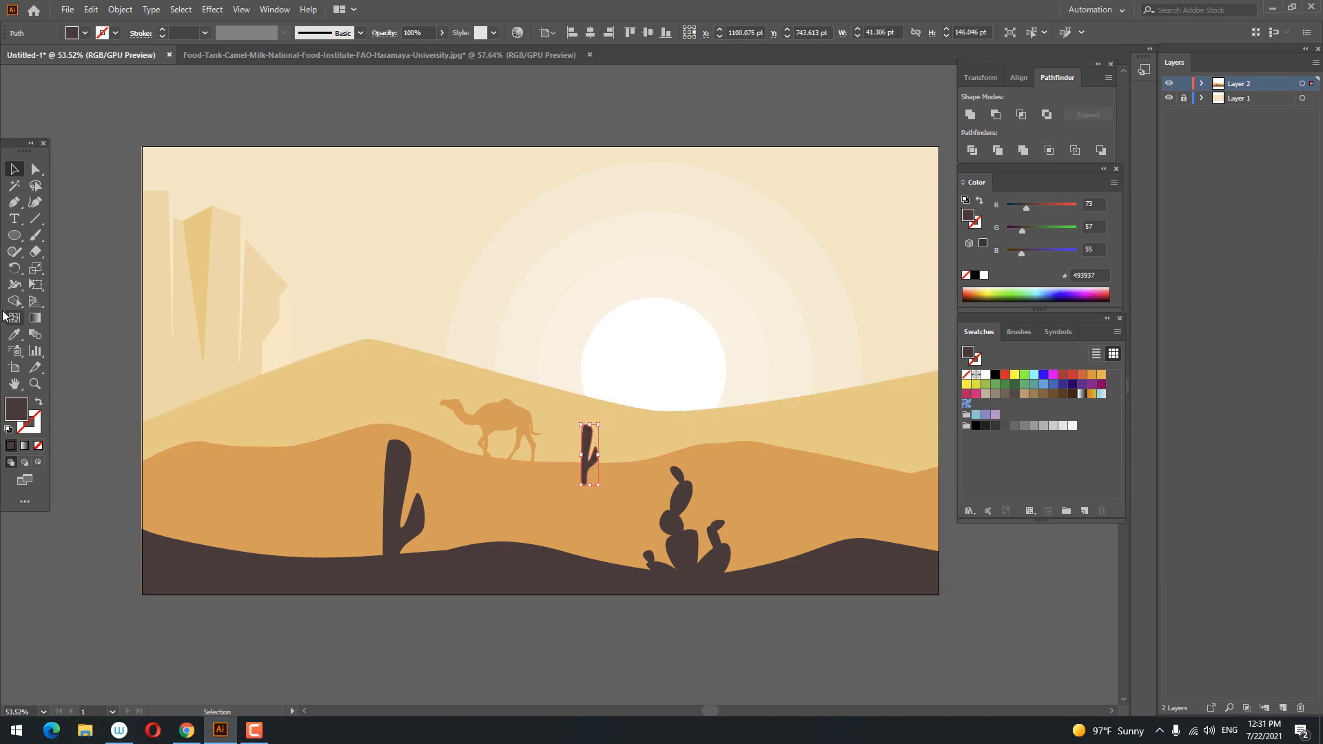
Recolour the small cactus copy with the middle dune's orange, ED9A4F, using the Eyedropper.
{"action": "left_click", "coordinate": [444, 446]}
{"action": "key", "text": "z"}
{"action": "mouse_move", "coordinate": [430, 385]}
{"action": "left_mouse_down"}
{"action": "mouse_move", "coordinate": [345, 422]}
{"action": "mouse_move", "coordinate": [441, 407]}
{"action": "left_mouse_up"}
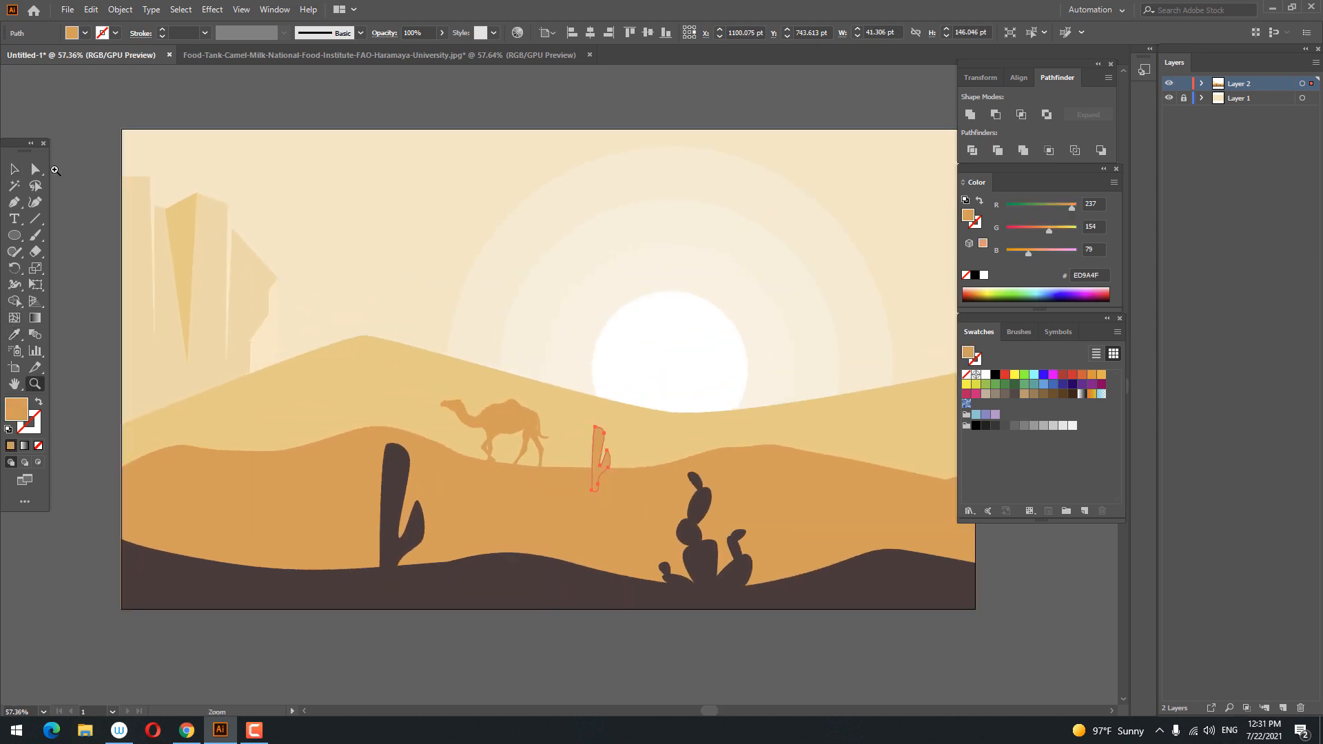
Scale the orange cactus to about 24 × 84 pt and seat it on the middle dune behind the camel.
{"action": "left_click", "coordinate": [15, 170]}
{"action": "mouse_move", "coordinate": [600, 456]}
{"action": "left_mouse_down"}
{"action": "mouse_move", "coordinate": [610, 432]}
{"action": "mouse_move", "coordinate": [602, 443]}
{"action": "left_mouse_up"}
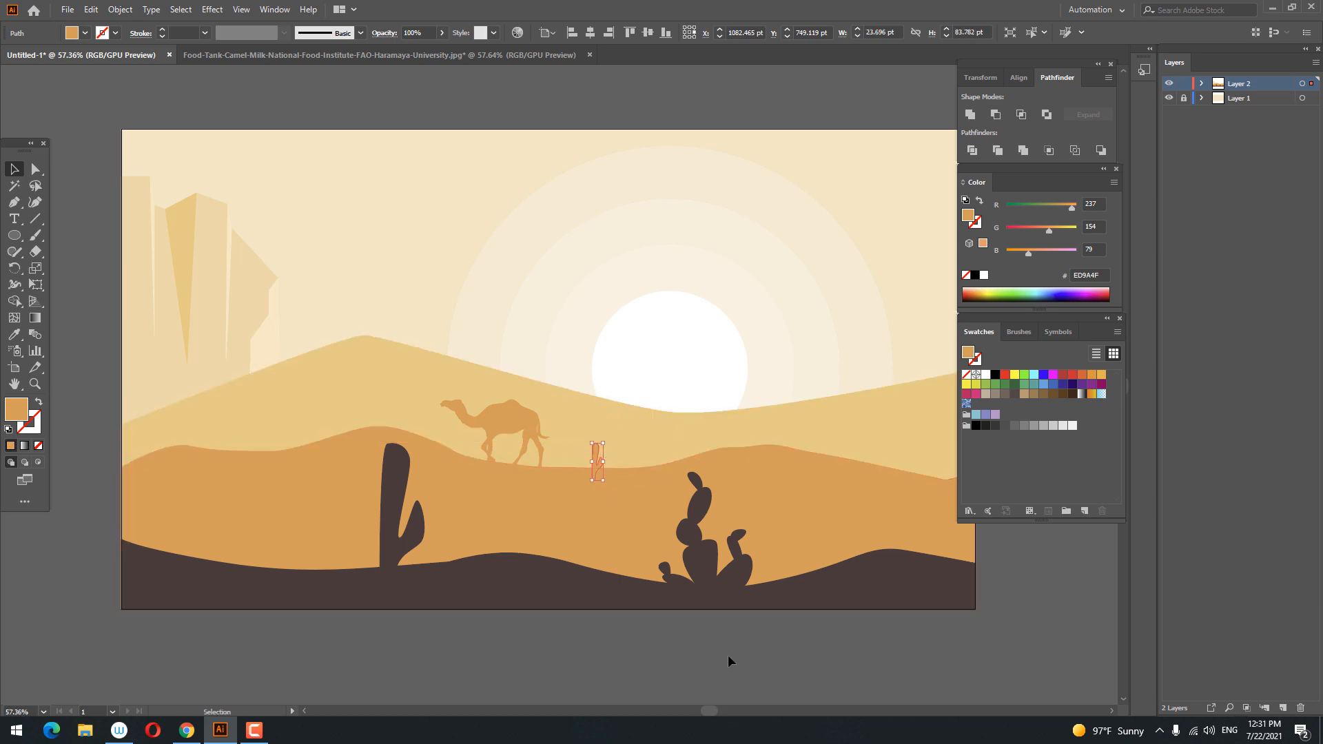
{"action": "left_click", "coordinate": [728, 656]}
{"action": "left_click_drag", "start_coordinate": [728, 656], "coordinate": [667, 629]}
{"action": "left_click", "coordinate": [644, 421]}
Duplicate the small orange cactus with Paste in Front and place the copy on the middle dune's crest in front of the camel.
{"action": "left_click", "coordinate": [90, 10]}
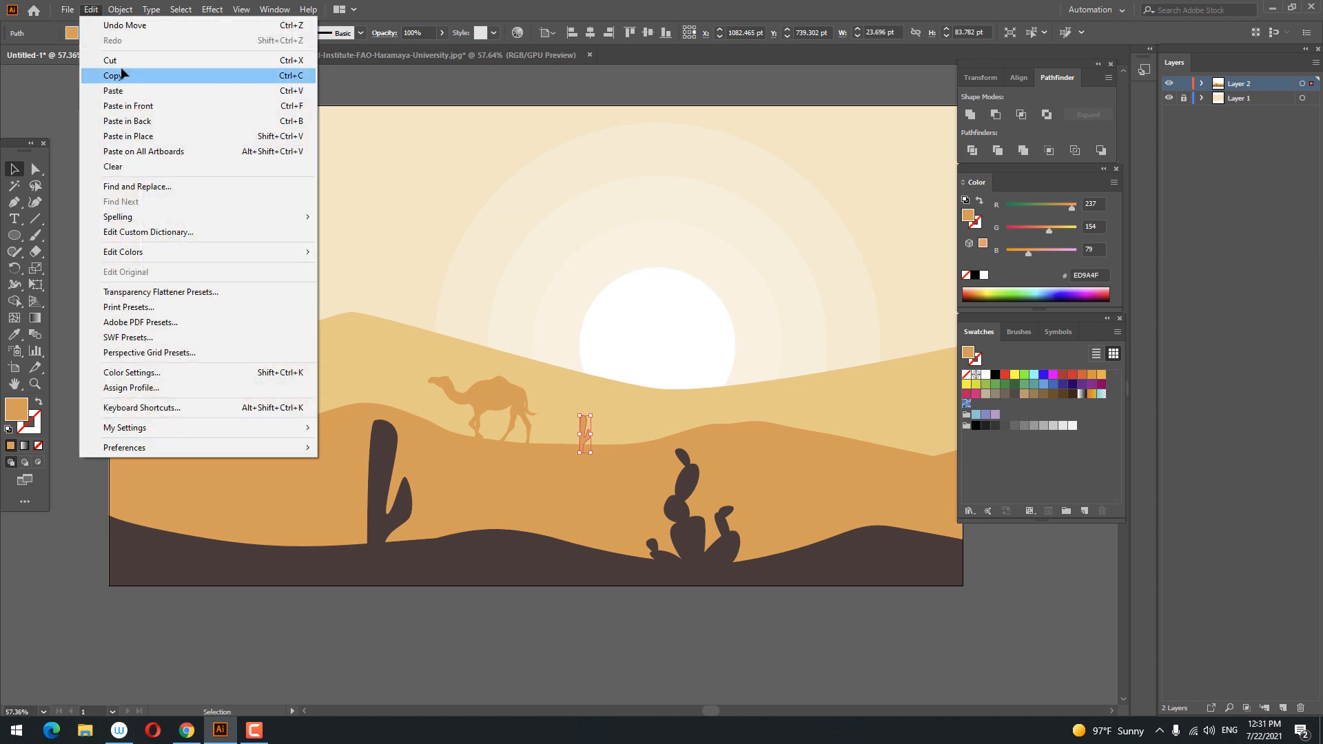
{"action": "left_click", "coordinate": [114, 75]}
{"action": "left_click", "coordinate": [91, 10]}
{"action": "left_click", "coordinate": [127, 106]}
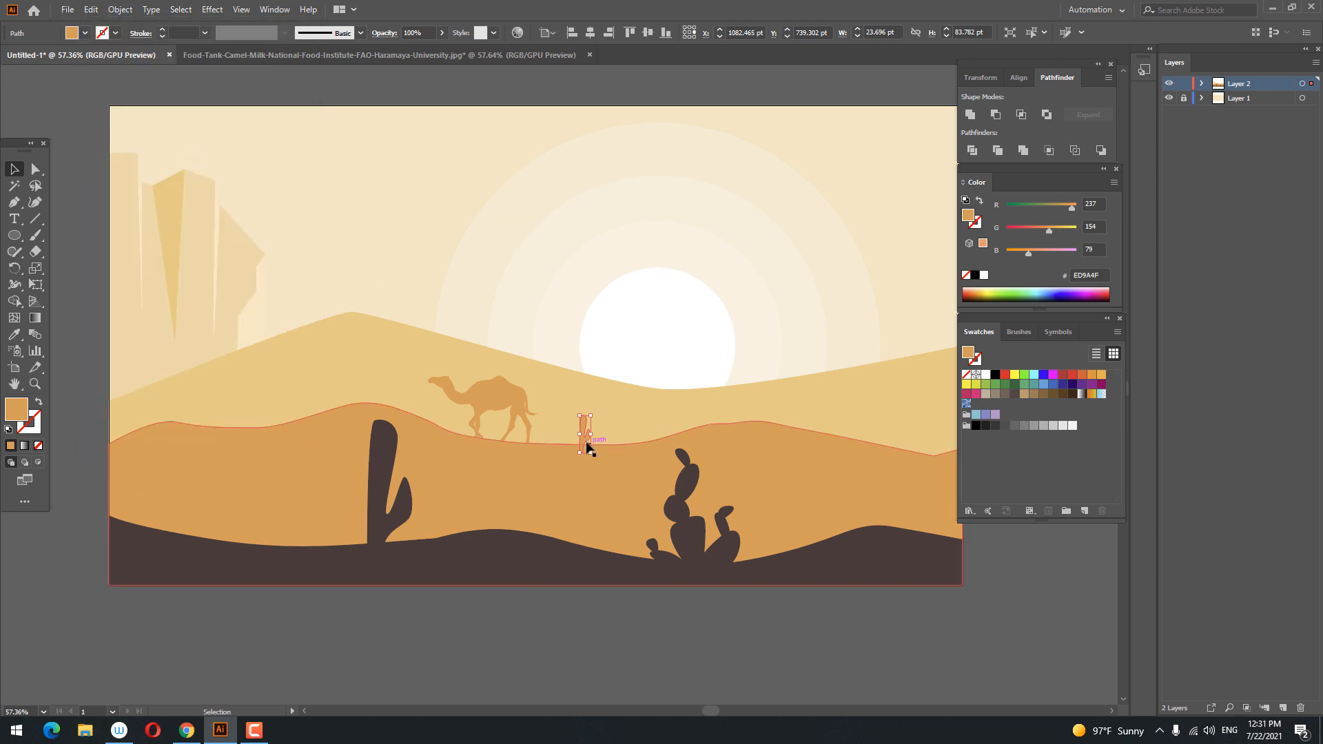
{"action": "left_click_drag", "start_coordinate": [582, 436], "coordinate": [347, 396]}
Reflect the new small cactus across the vertical axis.
{"action": "right_click", "coordinate": [347, 396]}
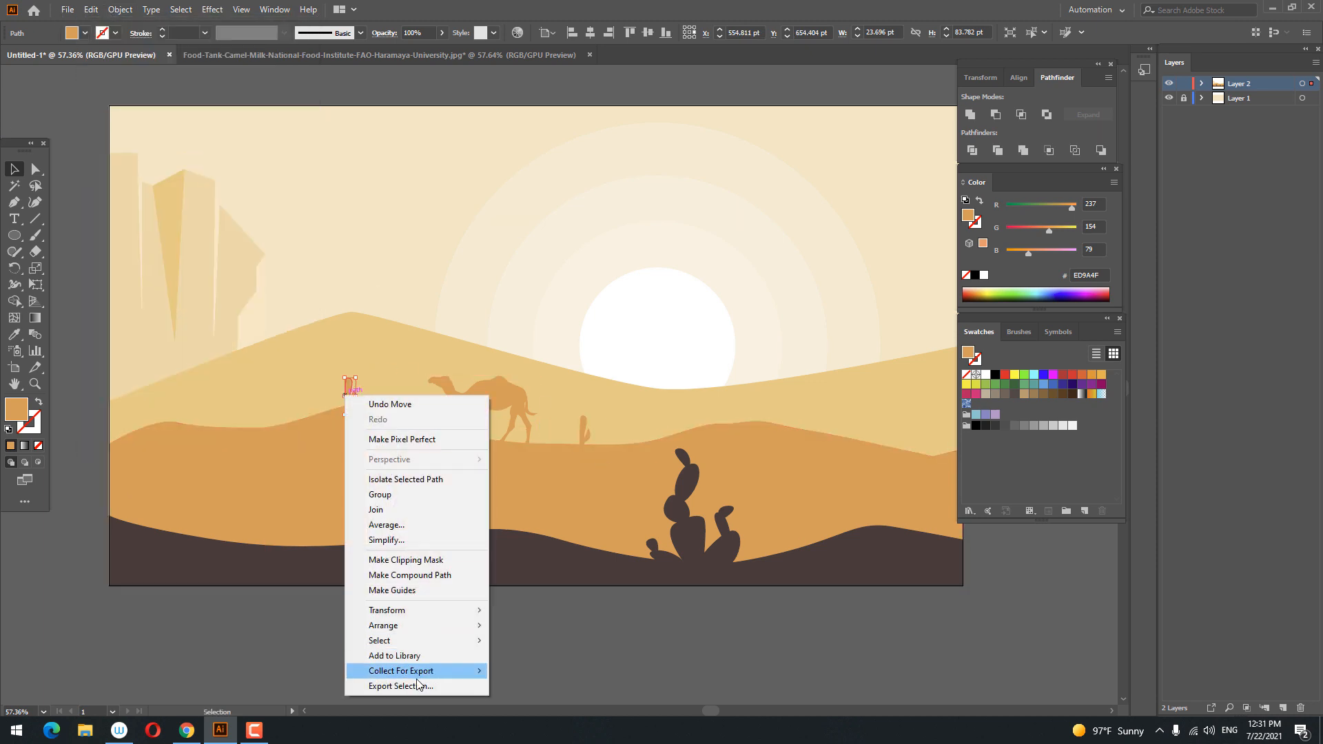
{"action": "mouse_move", "coordinate": [431, 610]}
{"action": "left_click", "coordinate": [568, 661]}
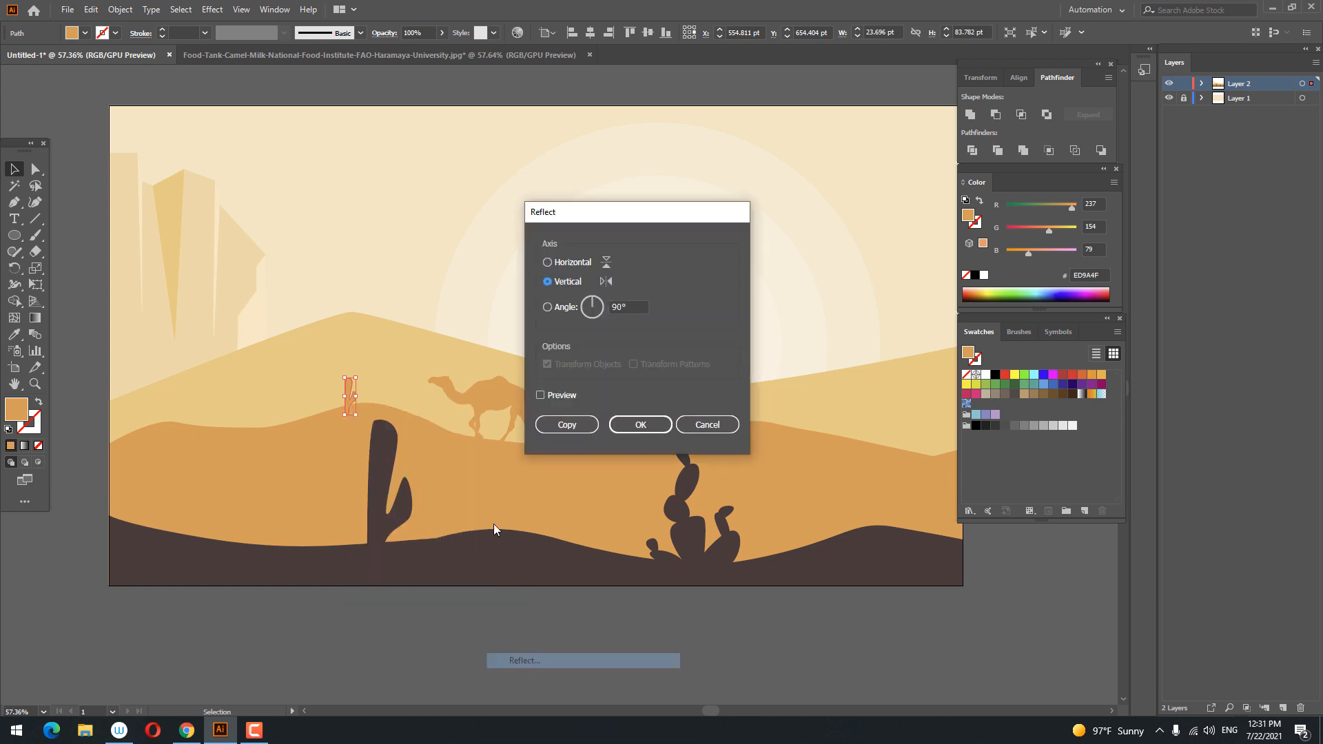
{"action": "left_click", "coordinate": [641, 426]}
{"action": "key", "text": "z"}
{"action": "left_click_drag", "start_coordinate": [425, 427], "coordinate": [257, 419]}
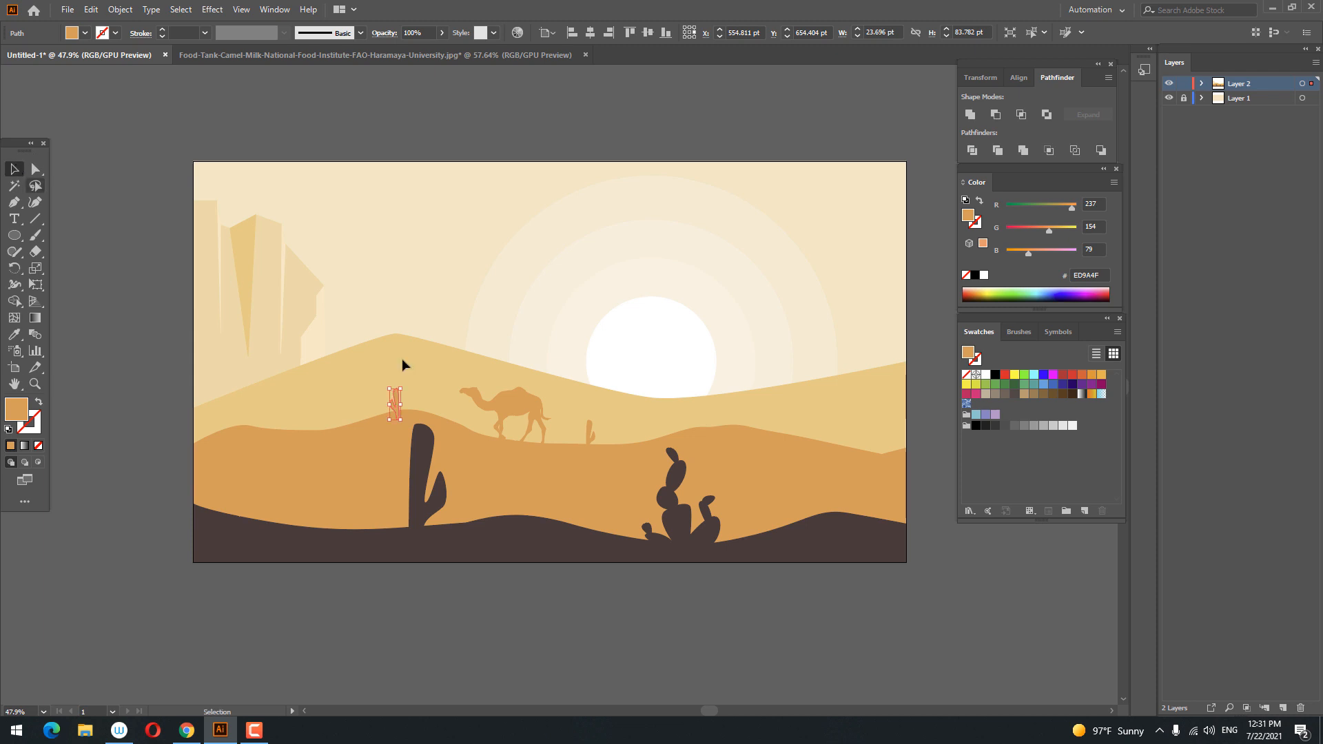
Duplicate the prickly pear with Paste in Front, scale the copy to about 69 × 98 pt and place it on the middle dune's right crest.
{"action": "left_click", "coordinate": [680, 509]}
{"action": "left_click", "coordinate": [92, 10]}
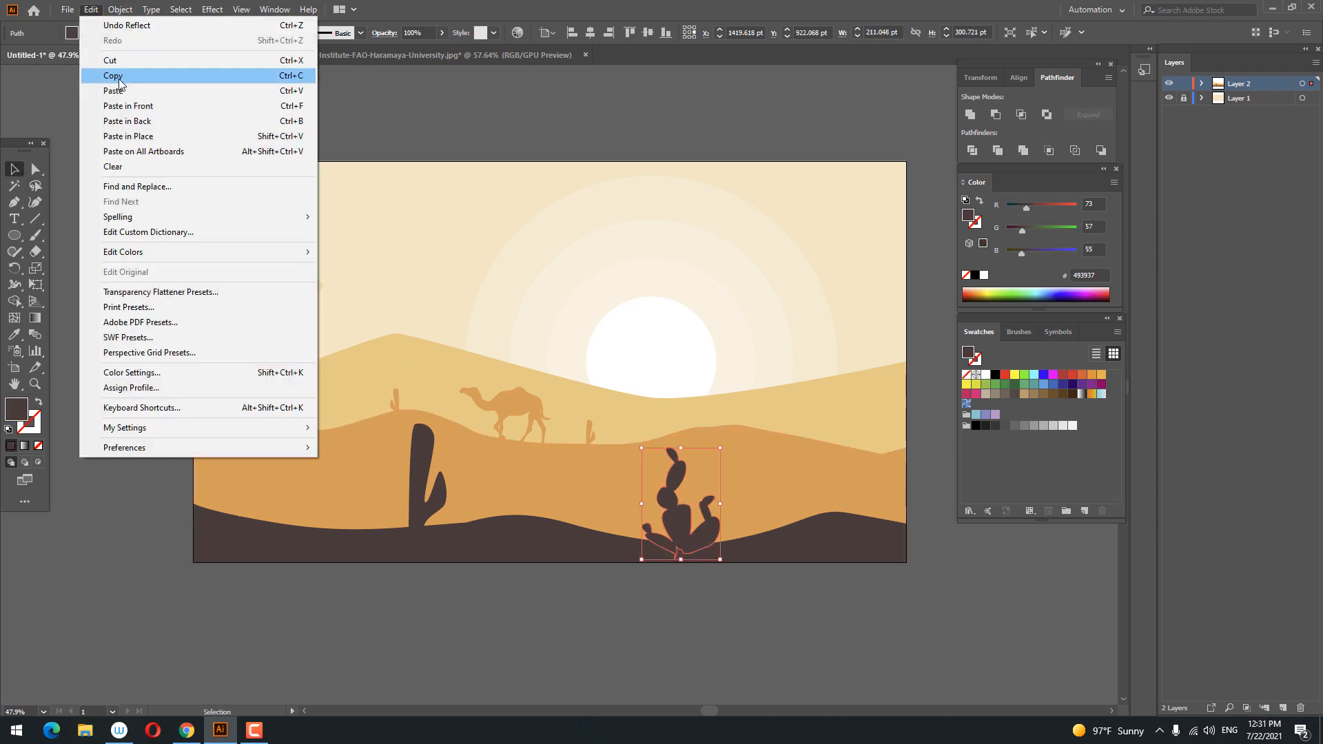
{"action": "left_click", "coordinate": [163, 74]}
{"action": "left_click", "coordinate": [91, 10]}
{"action": "left_click", "coordinate": [165, 107]}
{"action": "left_click_drag", "start_coordinate": [673, 510], "coordinate": [717, 428]}
{"action": "key", "text": "ctrl+z"}
{"action": "left_click", "coordinate": [816, 357], "text": "shift"}
Recolour the small prickly pear with the middle dune's orange, ED9A4F, using the Eyedropper, and deselect it.
{"action": "left_click", "coordinate": [15, 336]}
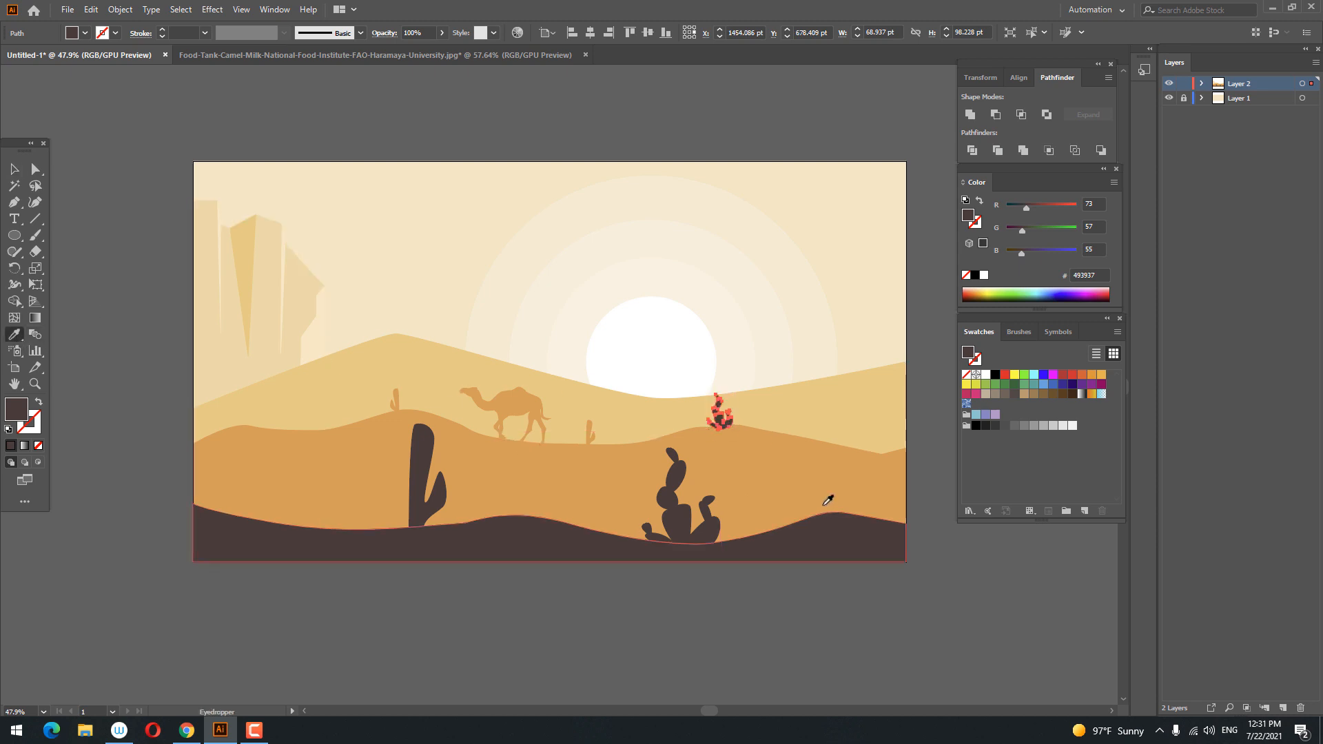
{"action": "left_click", "coordinate": [829, 499]}
{"action": "key", "text": "z"}
{"action": "left_click_drag", "start_coordinate": [853, 487], "coordinate": [790, 511]}
{"action": "left_click_drag", "start_coordinate": [764, 517], "coordinate": [707, 515]}
{"action": "left_click_drag", "start_coordinate": [742, 481], "coordinate": [786, 531]}
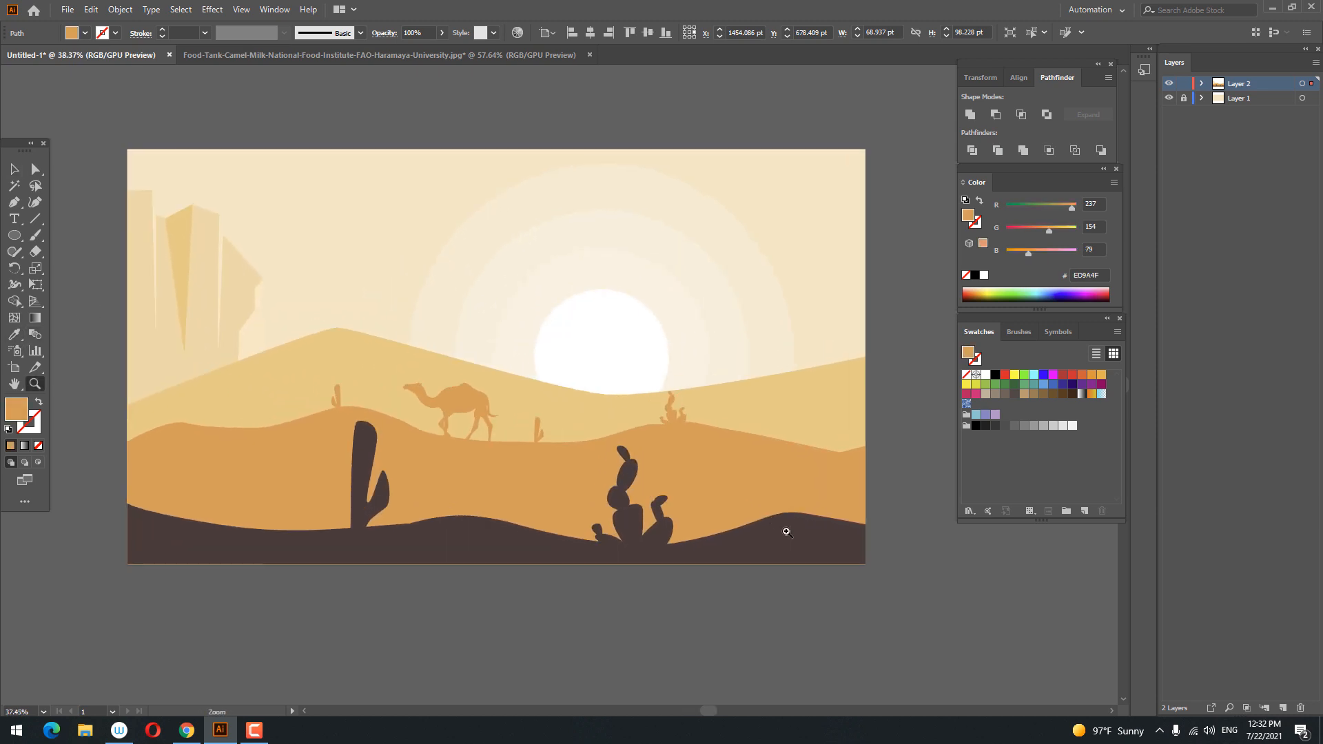
{"action": "left_click", "coordinate": [726, 618]}
{"action": "scroll", "coordinate": [729, 630], "scroll_direction": "up", "scroll_amount": 3}
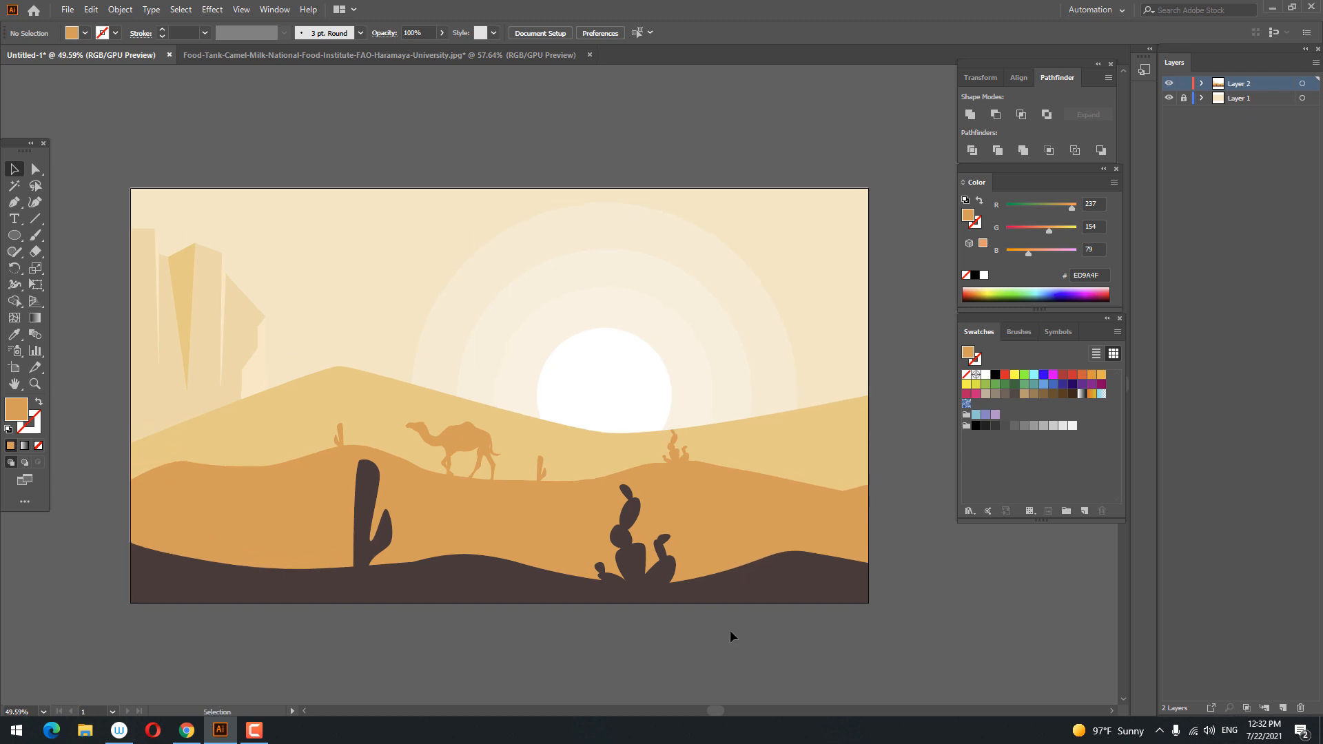
{"action": "left_click_drag", "start_coordinate": [858, 510], "coordinate": [886, 526]}
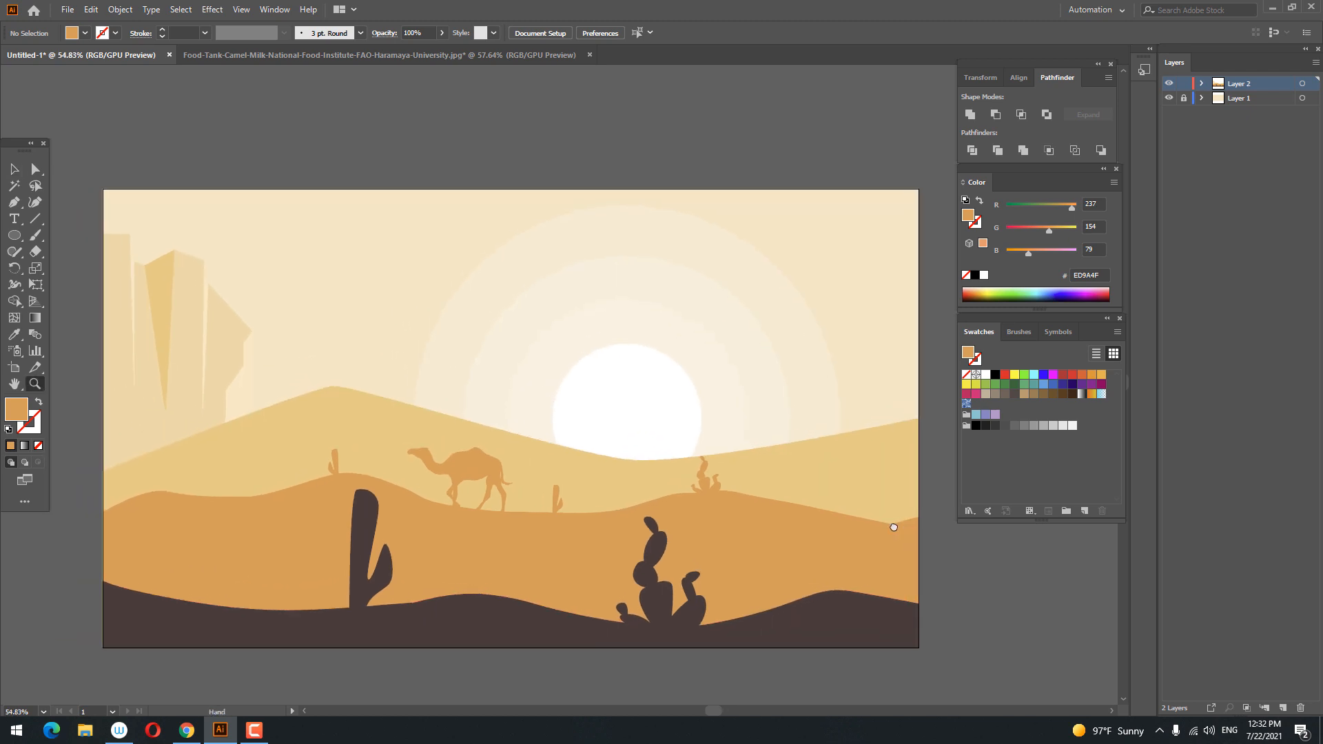
Draw a flat-bottomed, wavy cloud shape with the Pen tool in the sky at the upper right of the sun.
{"action": "left_click", "coordinate": [610, 327]}
{"action": "left_click_drag", "start_coordinate": [655, 317], "coordinate": [699, 324]}
{"action": "left_click_drag", "start_coordinate": [771, 289], "coordinate": [829, 312]}
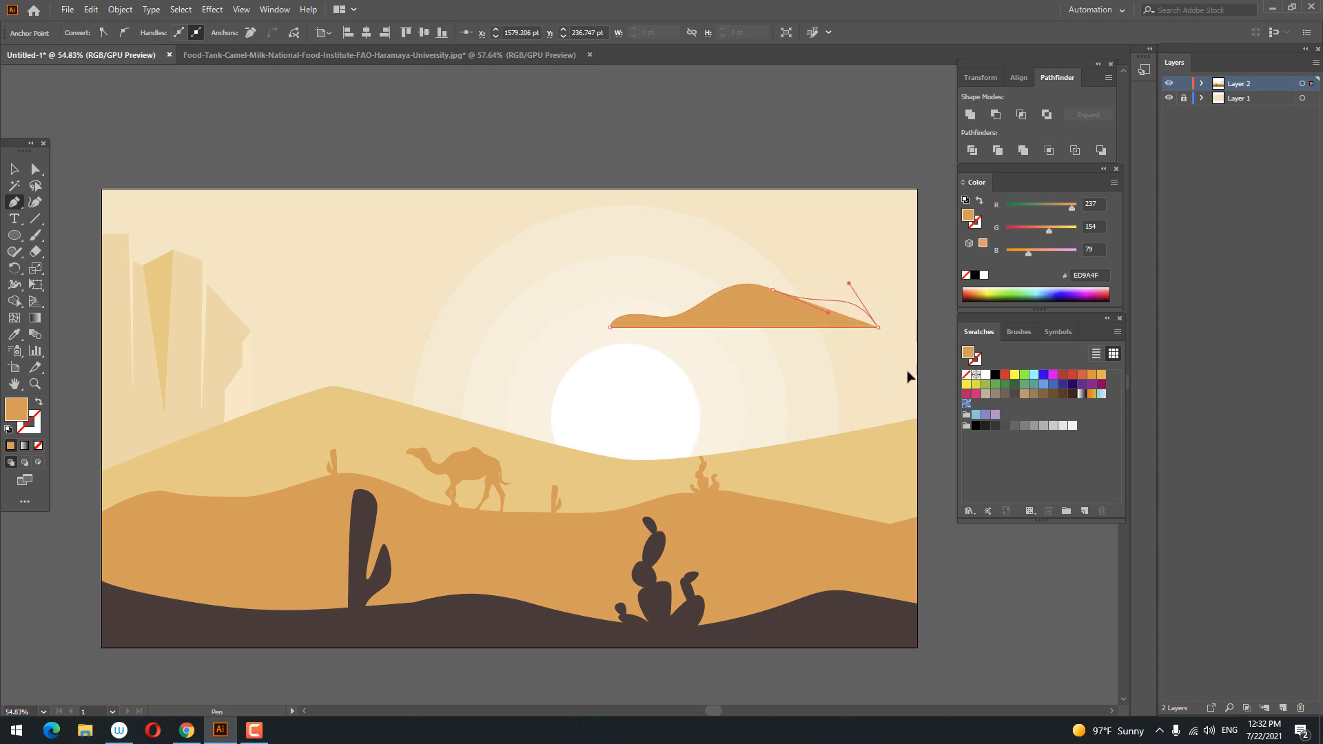
{"action": "left_click_drag", "start_coordinate": [907, 371], "coordinate": [907, 371]}
{"action": "key", "text": "z"}
{"action": "left_click_drag", "start_coordinate": [756, 324], "coordinate": [736, 386]}
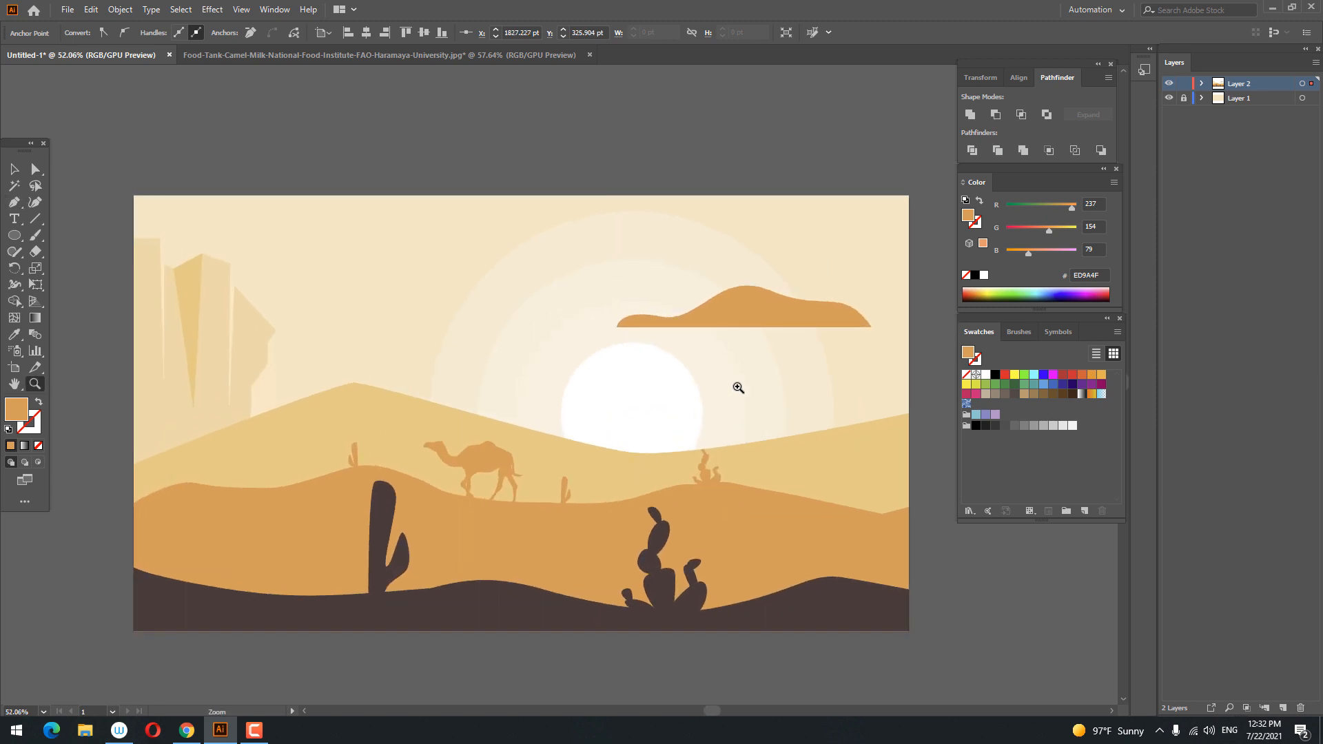
Recolour the cloud with the sky's cream, F7E6C6, using the Eyedropper.
{"action": "left_click", "coordinate": [14, 334]}
{"action": "left_click", "coordinate": [434, 242]}
{"action": "key", "text": "z"}
{"action": "left_click_drag", "start_coordinate": [434, 242], "coordinate": [377, 321]}
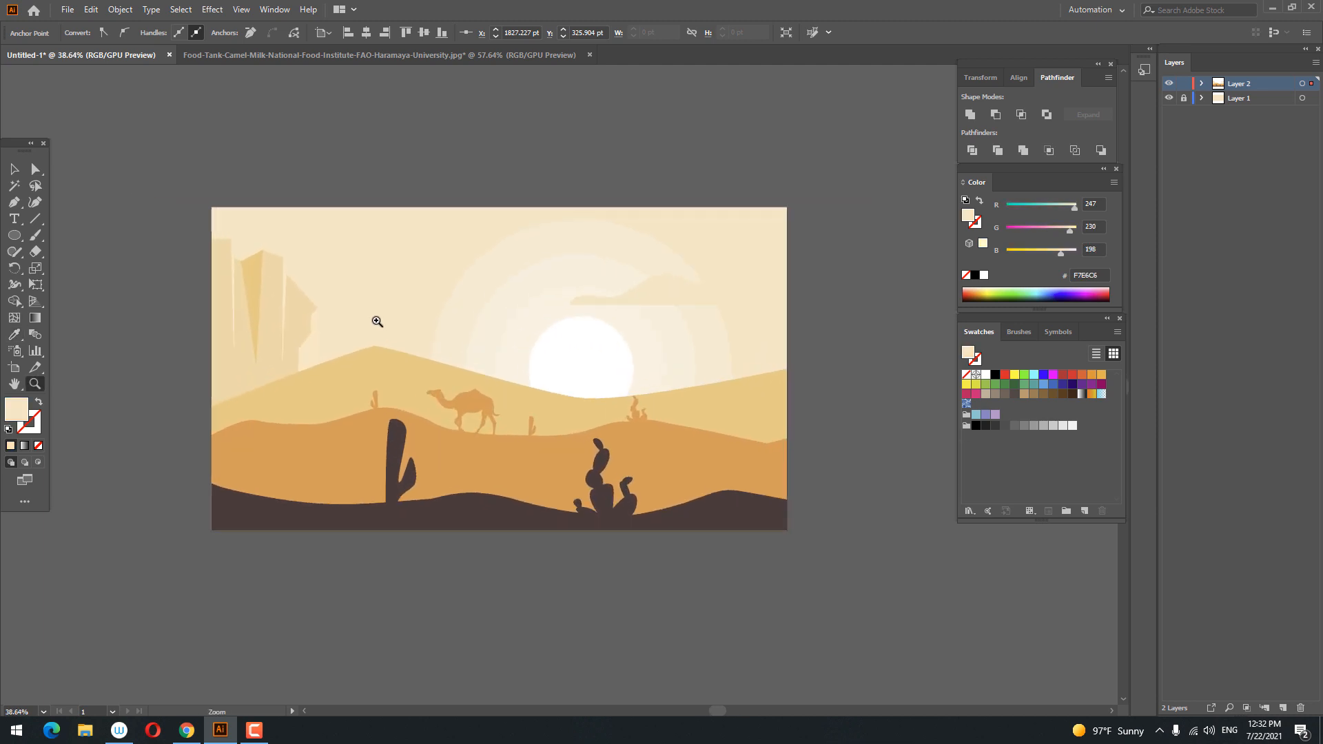
Draw a second flat-bottomed cream cloud with the Pen tool above the camel, its tip overlapping the sun, and deselect everything.
{"action": "left_click", "coordinate": [417, 342]}
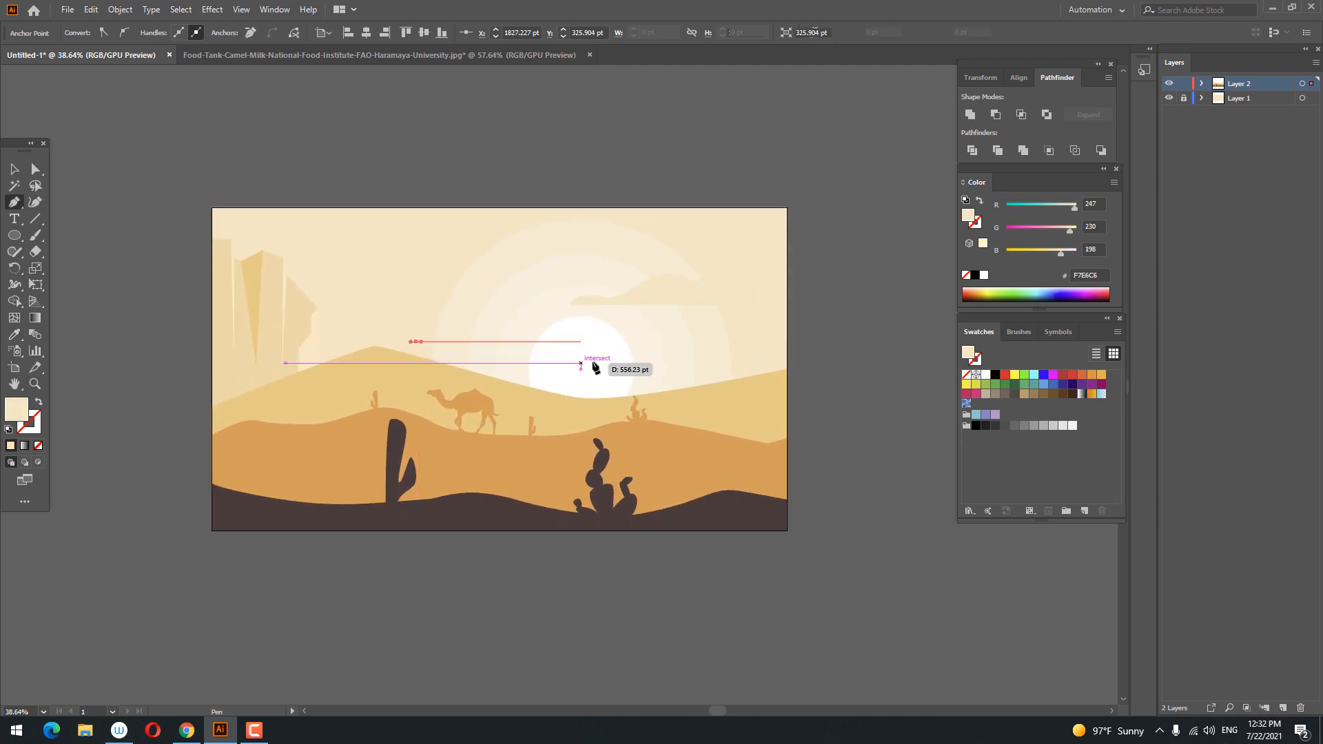
{"action": "left_click", "coordinate": [597, 354], "text": "shift"}
{"action": "left_click_drag", "start_coordinate": [525, 328], "coordinate": [497, 337]}
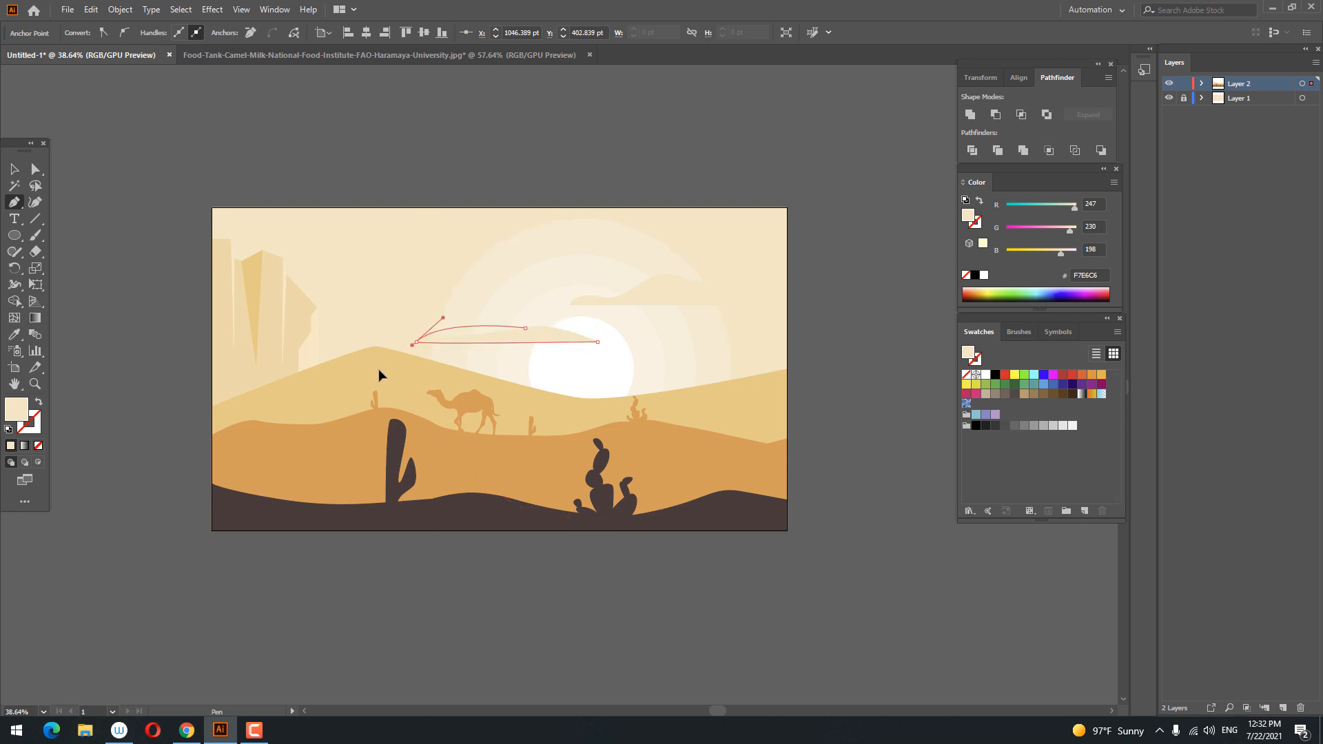
{"action": "left_click_drag", "start_coordinate": [358, 421], "coordinate": [361, 419]}
{"action": "key", "text": "z"}
{"action": "left_click_drag", "start_coordinate": [583, 308], "coordinate": [530, 358]}
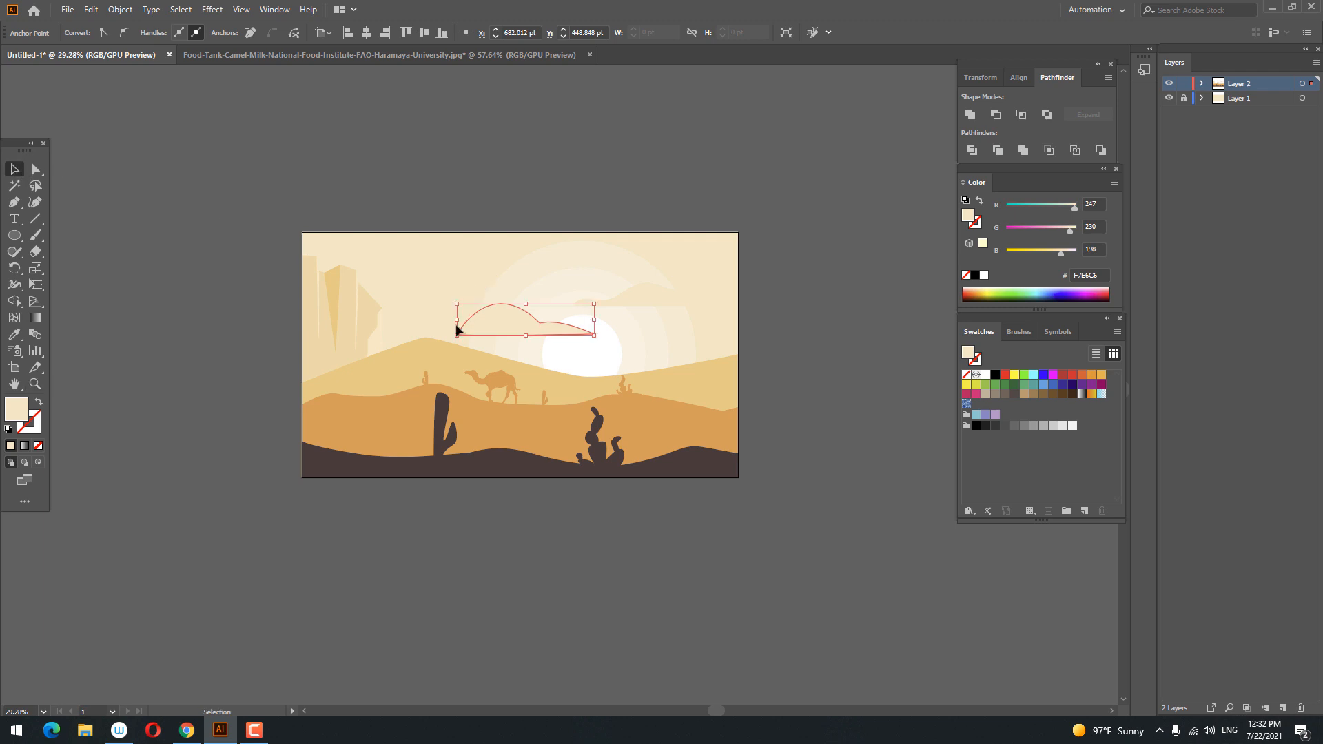
{"action": "left_click", "coordinate": [709, 305]}
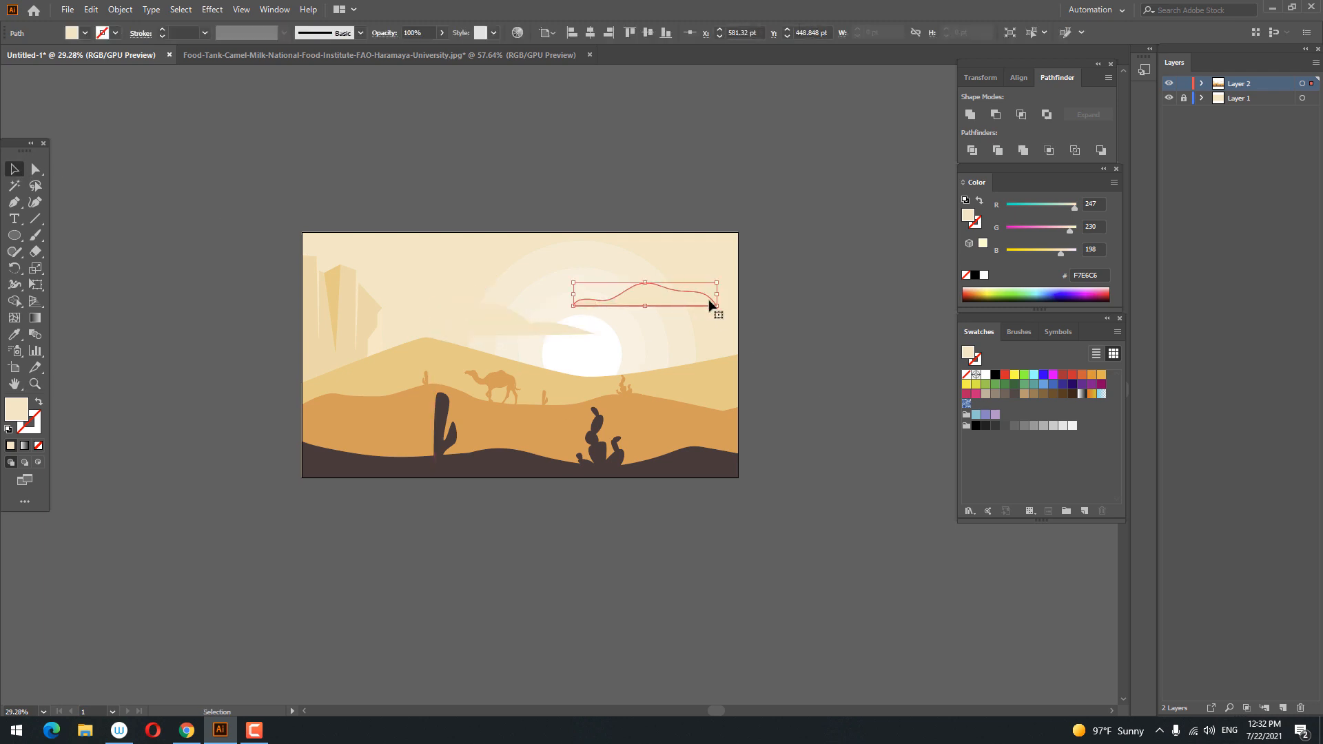
{"action": "left_click", "coordinate": [792, 352]}
{"action": "left_click_drag", "start_coordinate": [798, 360], "coordinate": [919, 400]}
{"action": "key", "text": "z"}
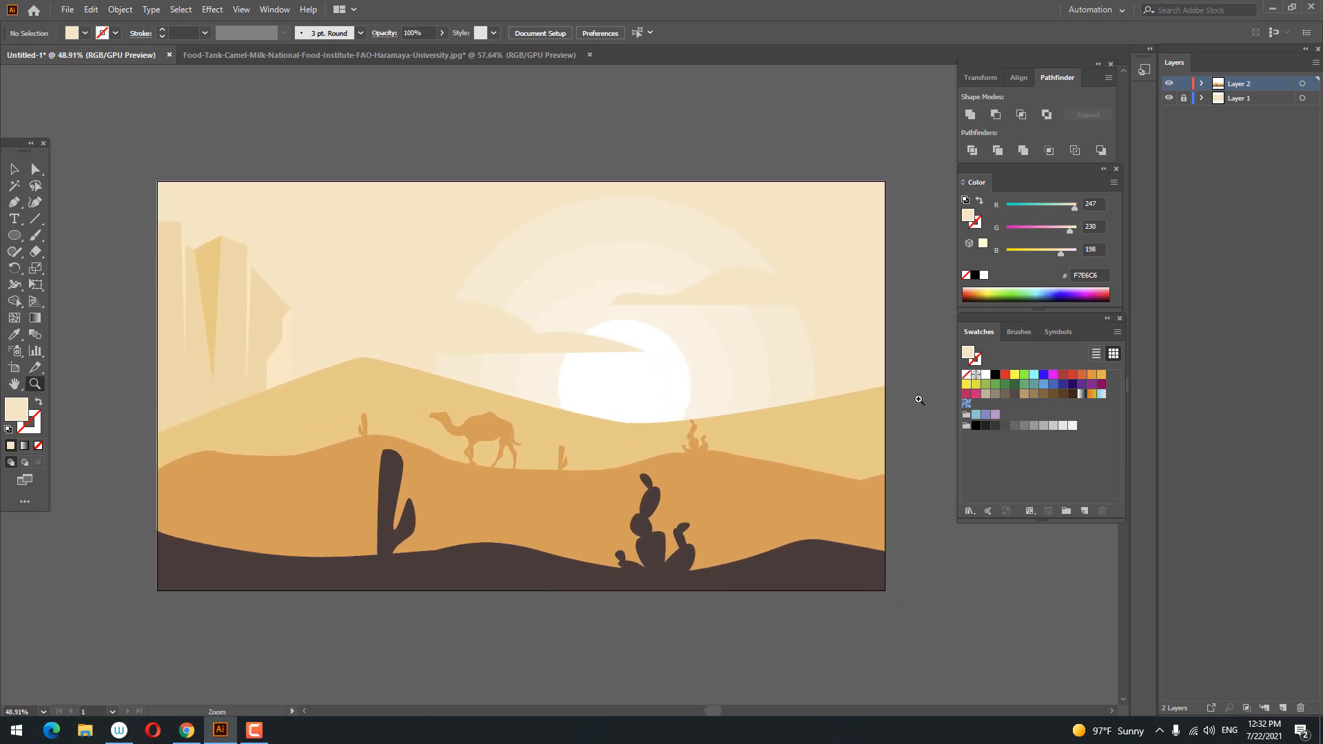